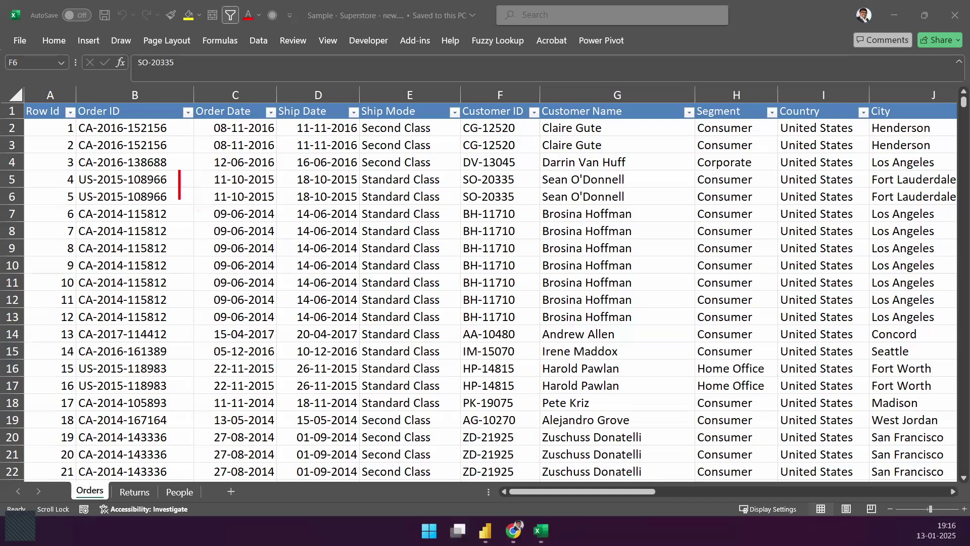
text(UNDERSTAND!!!!)
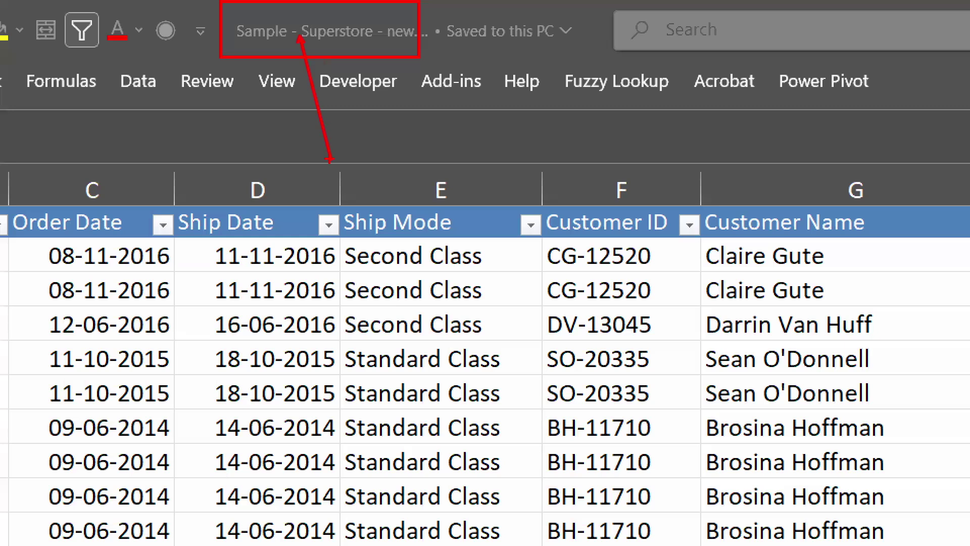
drag(384, 380, 581, 228)
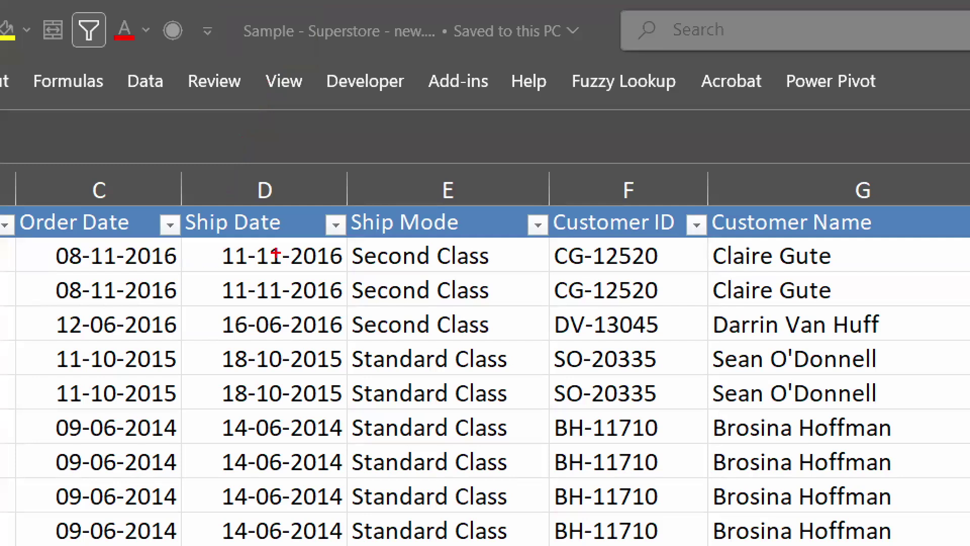
drag(312, 51, 405, 50)
drag(342, 53, 311, 208)
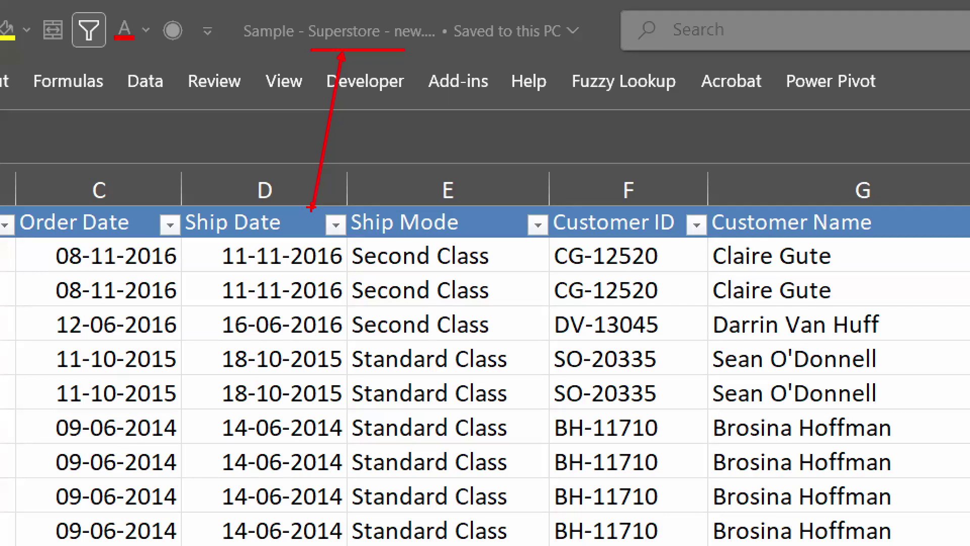
mouse_move(227, 48)
mouse_down()
mouse_move(232, 57)
mouse_move(285, 15)
mouse_move(336, 25)
mouse_move(373, 1)
mouse_up()
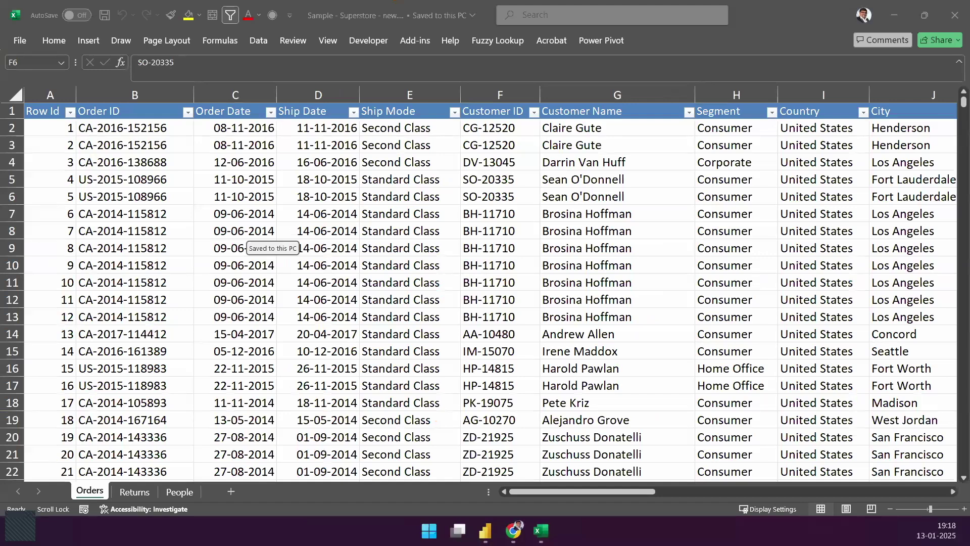
drag(268, 172, 268, 202)
text(AMAZON!!!)
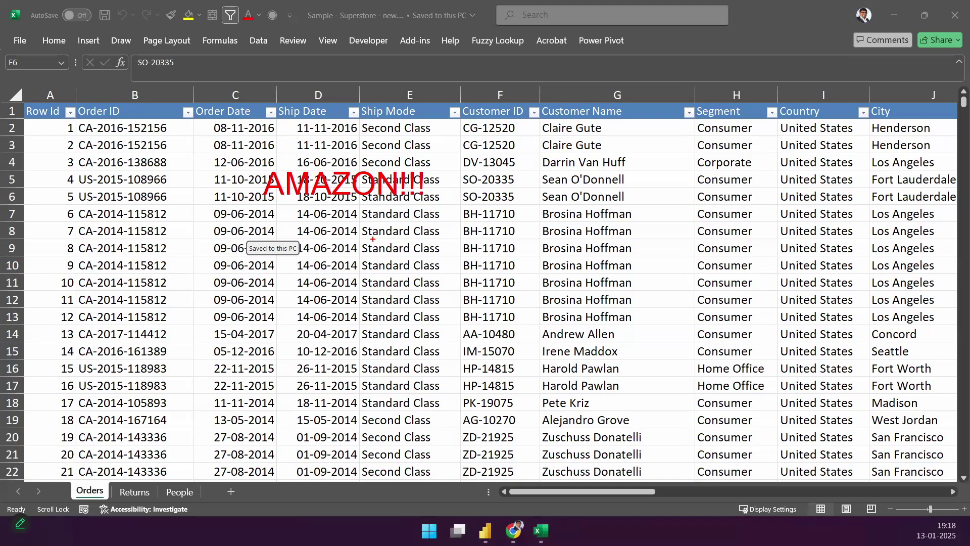
key(Escape)
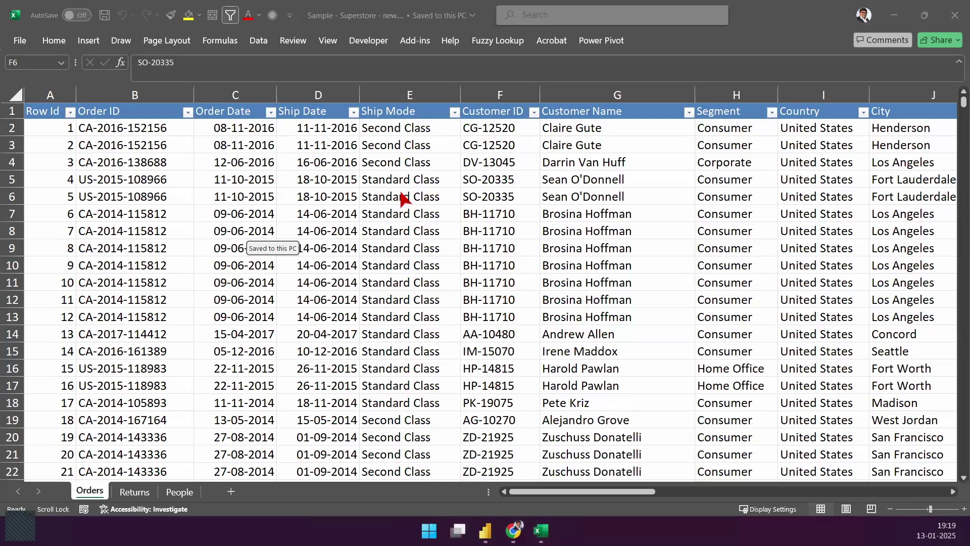
click(424, 216)
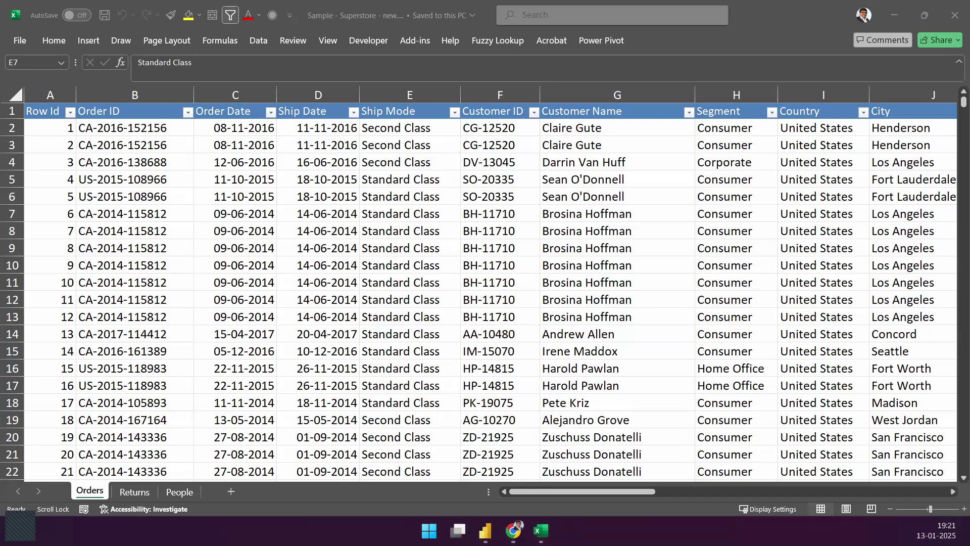
Step: Examine the Order ID column in the Orders sheet, then the Order Date and Ship Date columns together
click(128, 99)
click(143, 96)
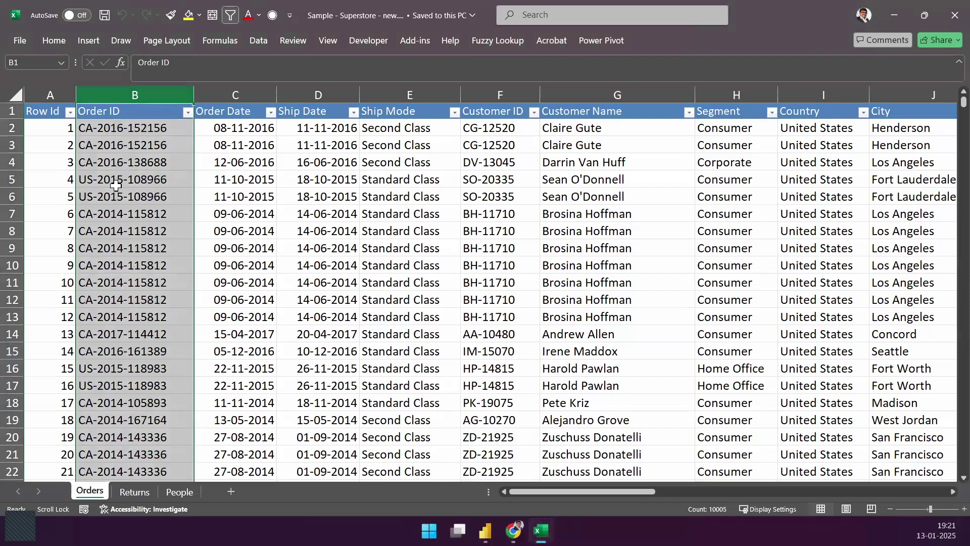
shift+click(232, 94)
click(232, 94)
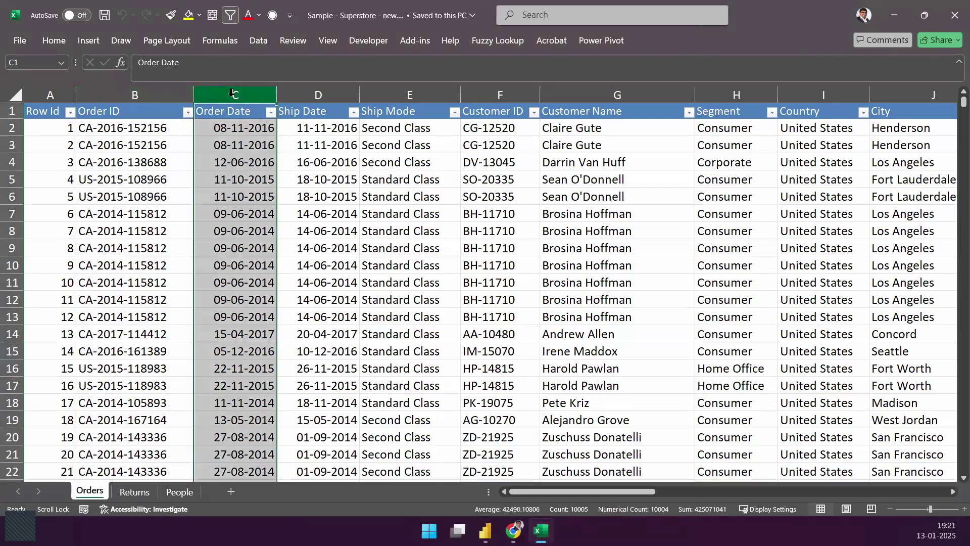
click(296, 90)
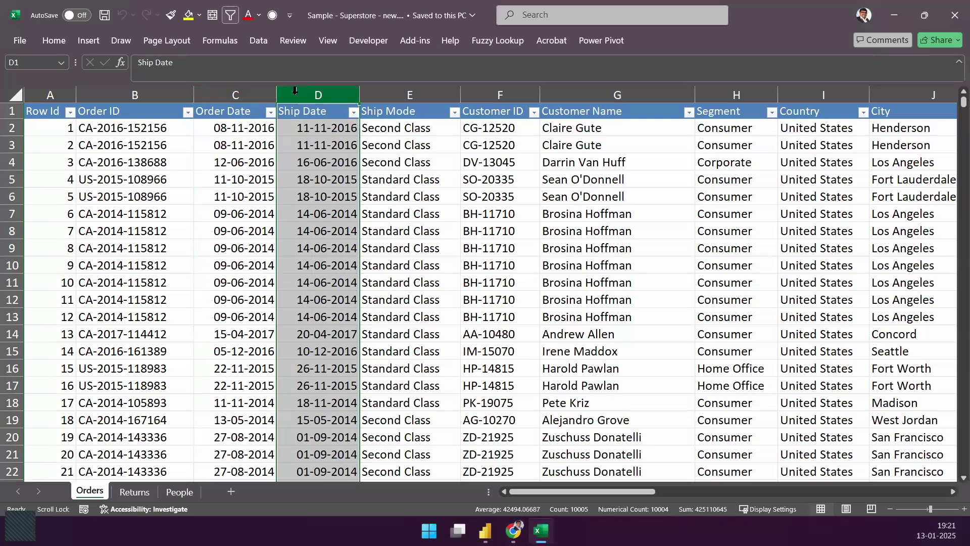
click(232, 92)
shift+click(303, 88)
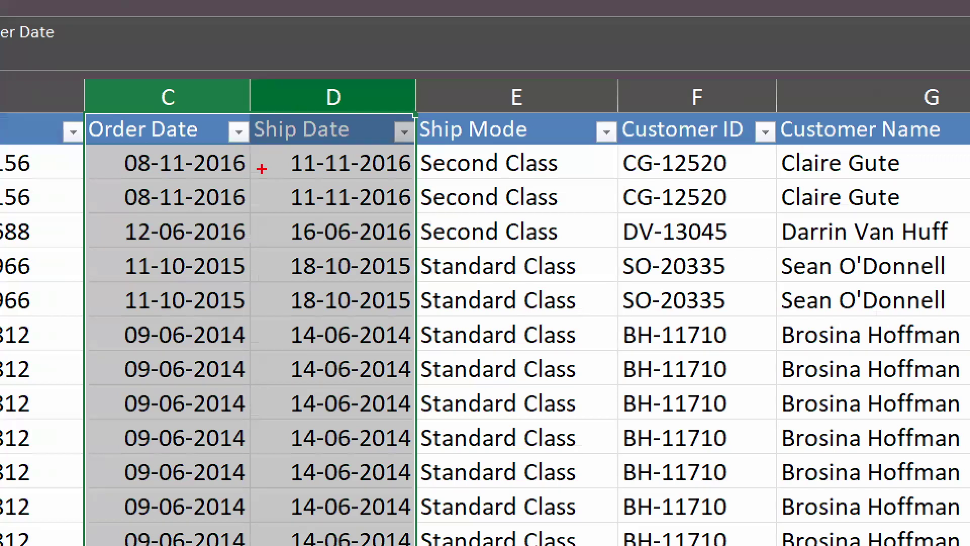
drag(117, 78, 199, 23)
drag(360, 78, 391, 34)
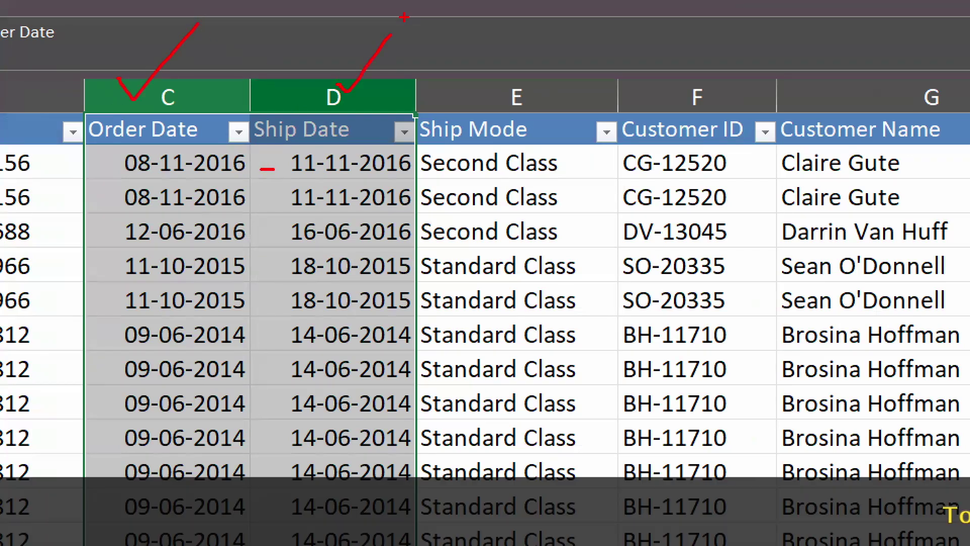
key(Escape)
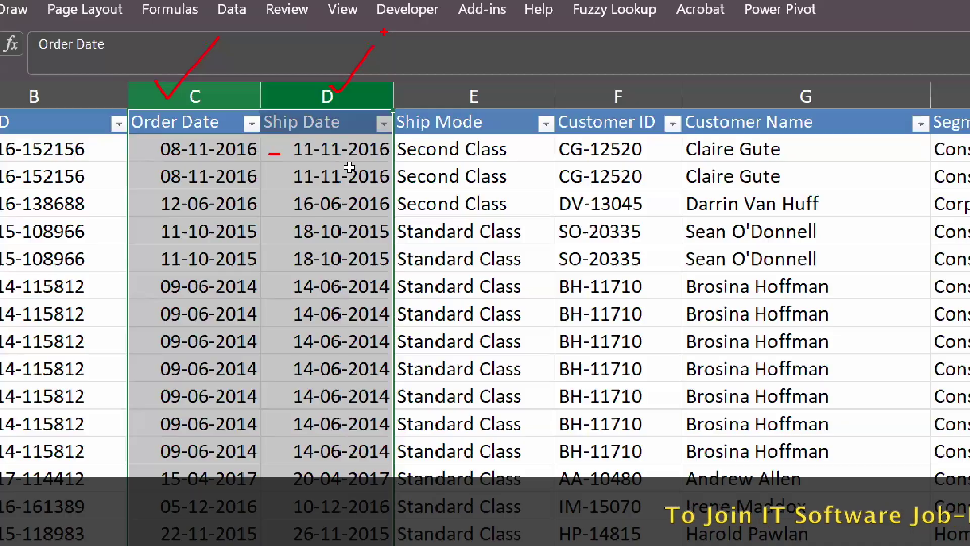
Step: Review the list of distinct values in the Ship Mode column's filter without applying a filter
click(420, 96)
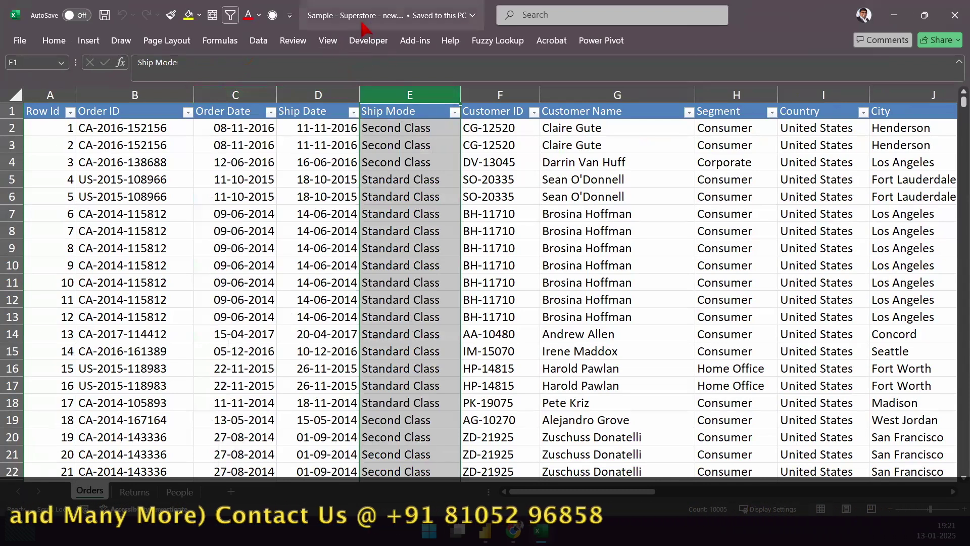
click(453, 112)
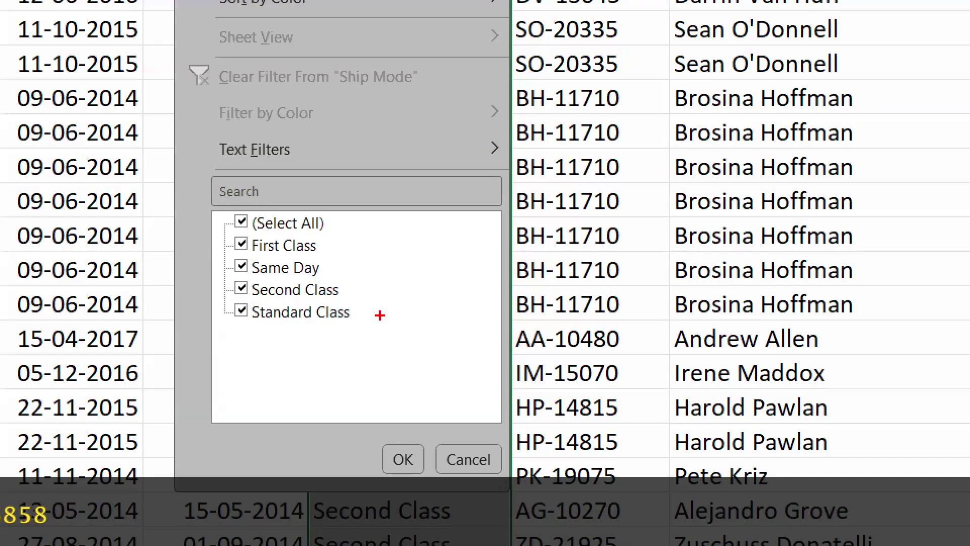
drag(371, 218, 329, 242)
mouse_move(404, 238)
mouse_down()
mouse_move(344, 267)
mouse_move(390, 332)
mouse_up()
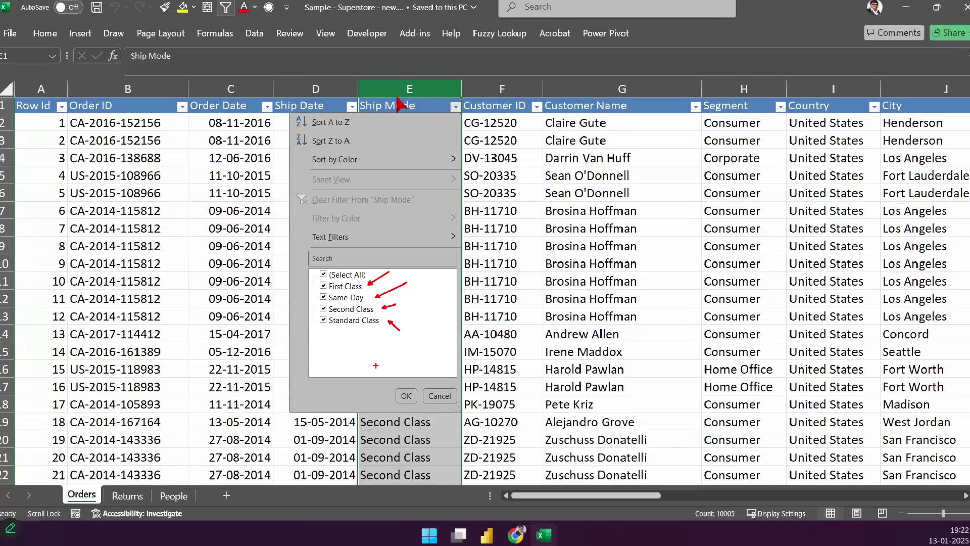
key(Escape)
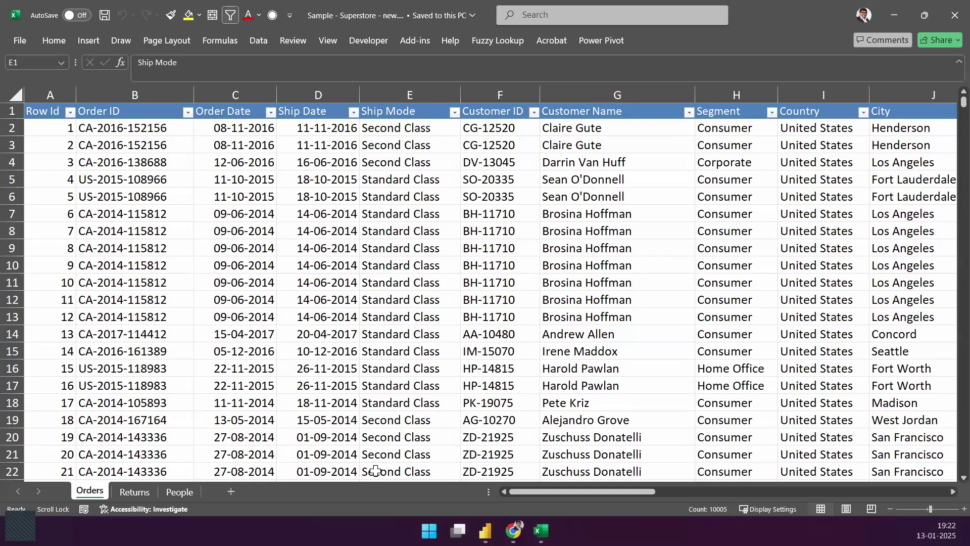
Step: Select the Order Date and Profit columns together to relate profit to the order date
key(ctrl+space)
key(Left)
key(Left)
key(ctrl+space)
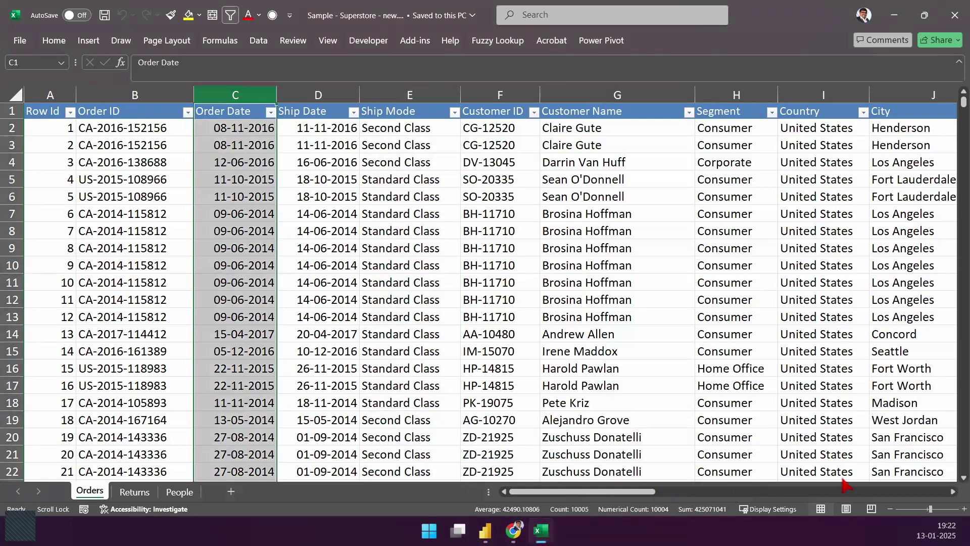
scroll(836, 248, right, 5)
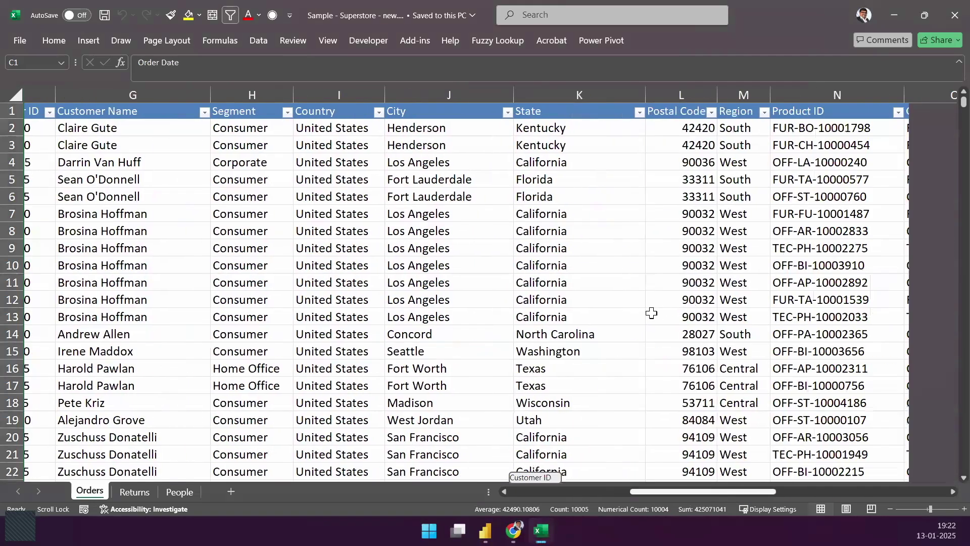
scroll(631, 324, right, 4)
drag(828, 492, 922, 492)
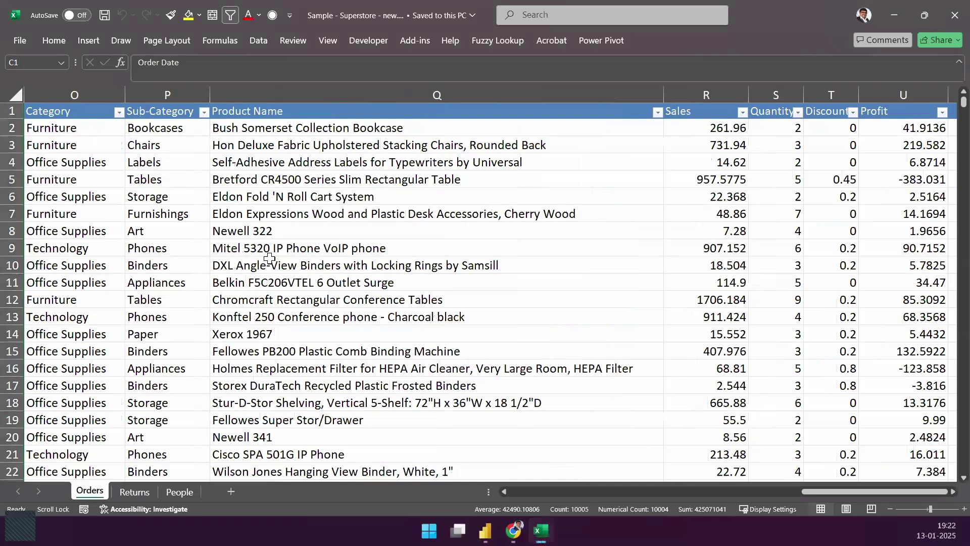
ctrl+click(903, 95)
scroll(269, 258, left, 10)
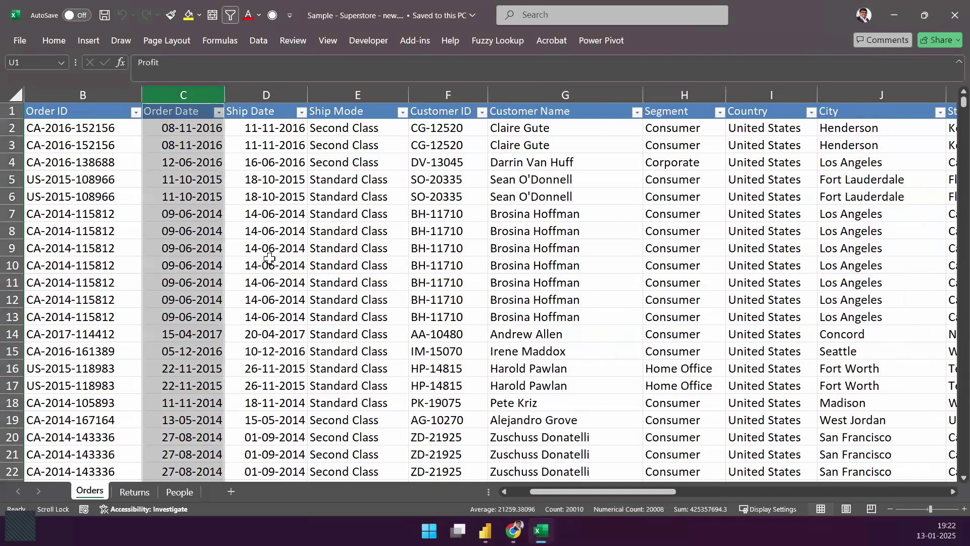
Step: Select the Segment and Sales columns together to relate sales to the customer segment
click(681, 95)
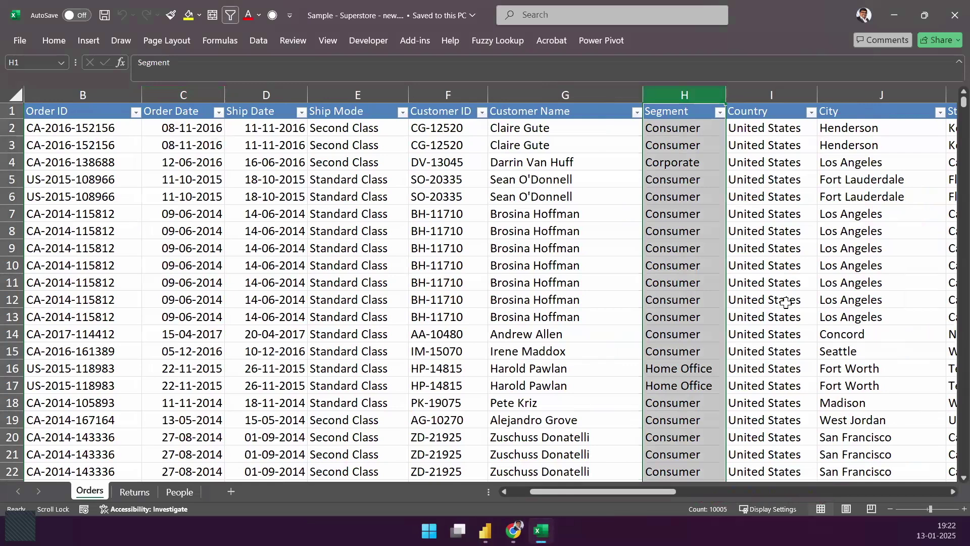
scroll(786, 303, right, 5)
key(ctrl+Right)
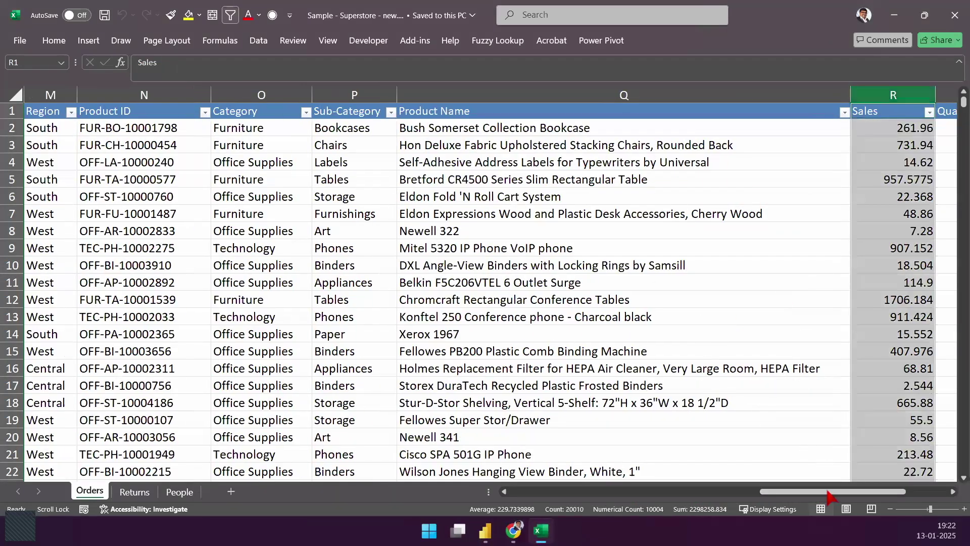
drag(828, 491, 633, 504)
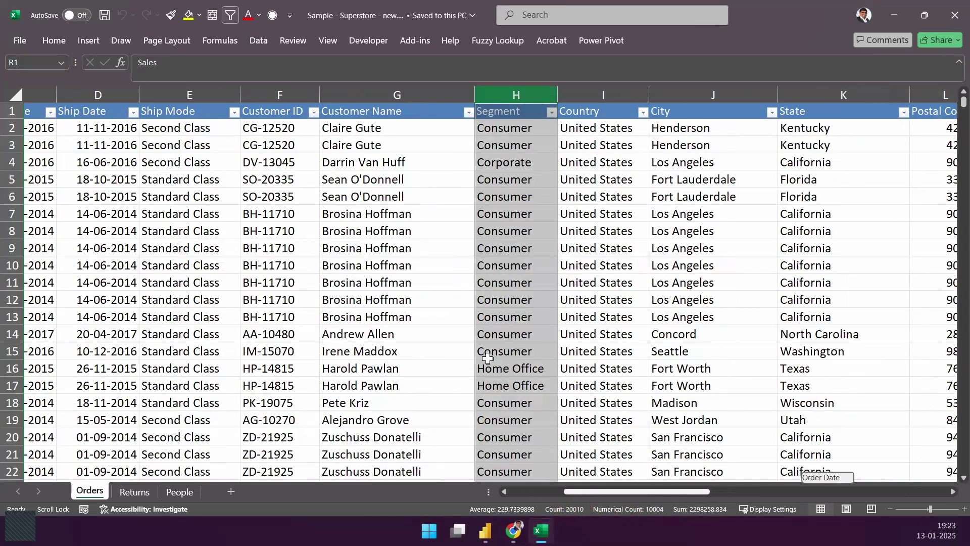
scroll(487, 358, left, 3)
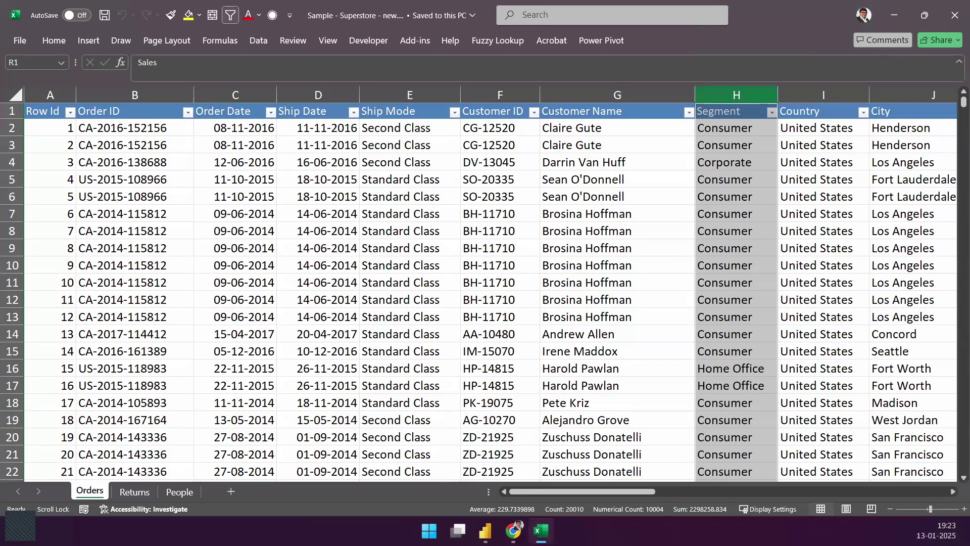
key(alt+Tab)
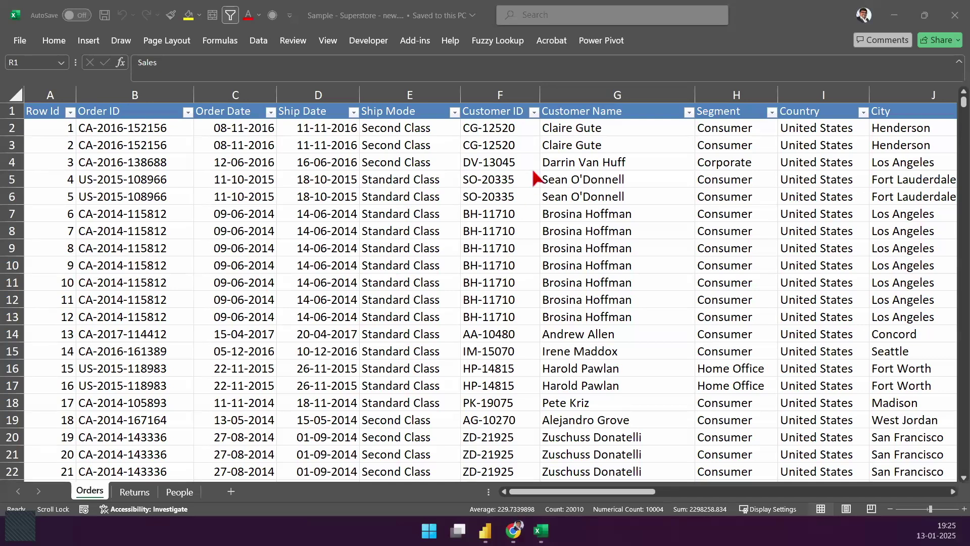
Step: Select the Customer ID and Customer Name columns together to examine the customer identification fields
click(495, 95)
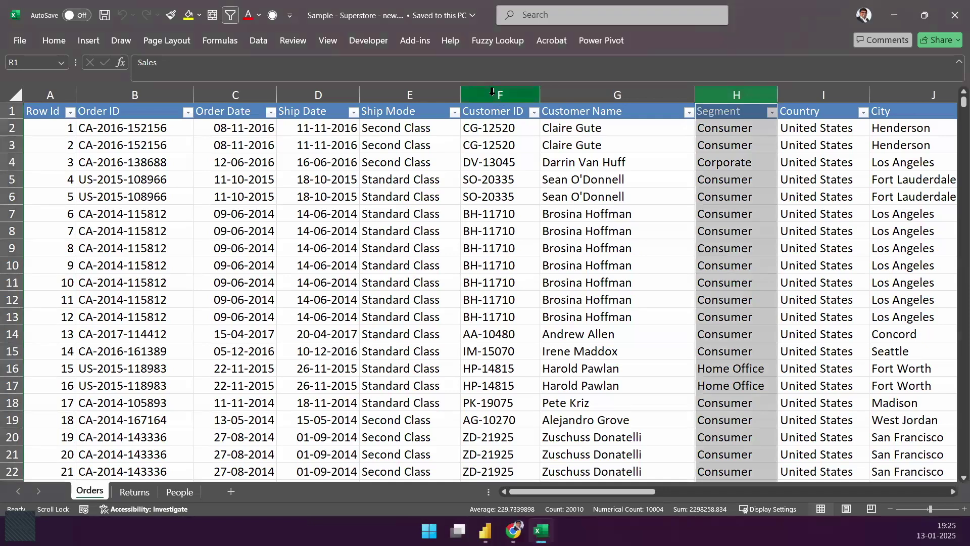
shift+click(596, 95)
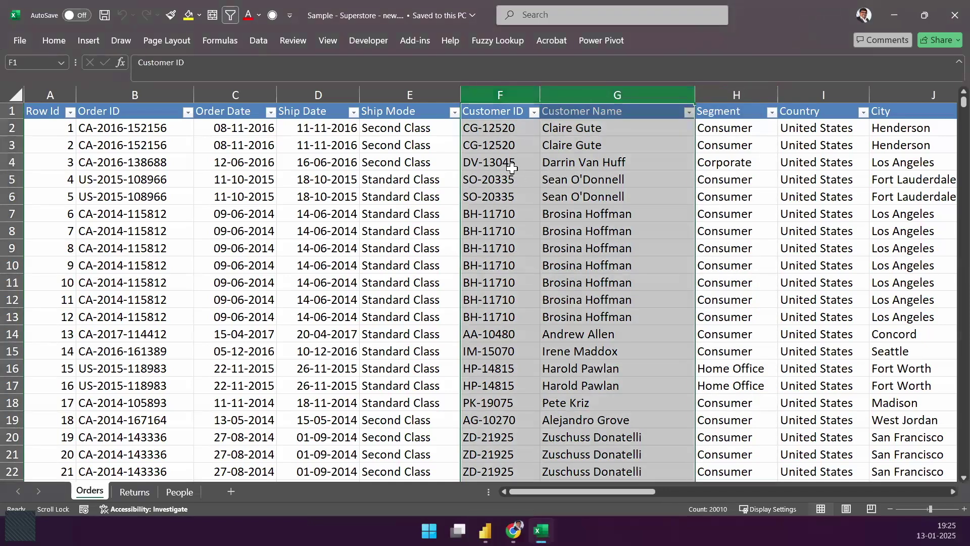
drag(629, 492, 662, 496)
scroll(366, 87, left, 1)
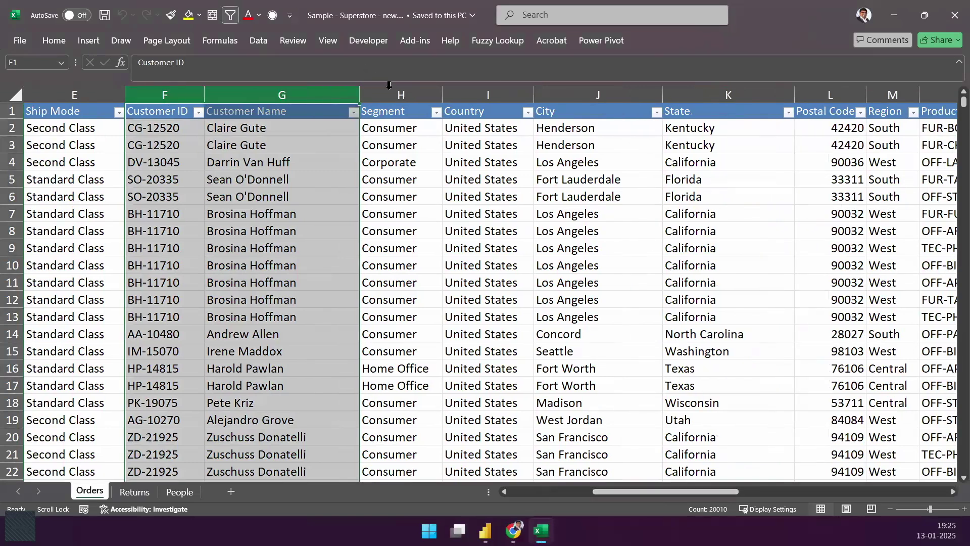
Step: Review the distinct values in the Segment column's filter without applying a filter
click(389, 91)
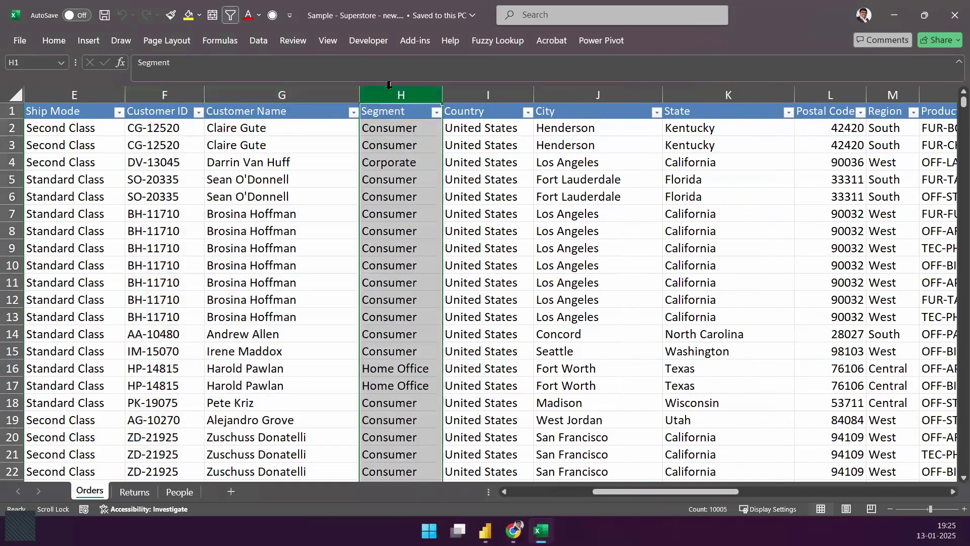
click(436, 112)
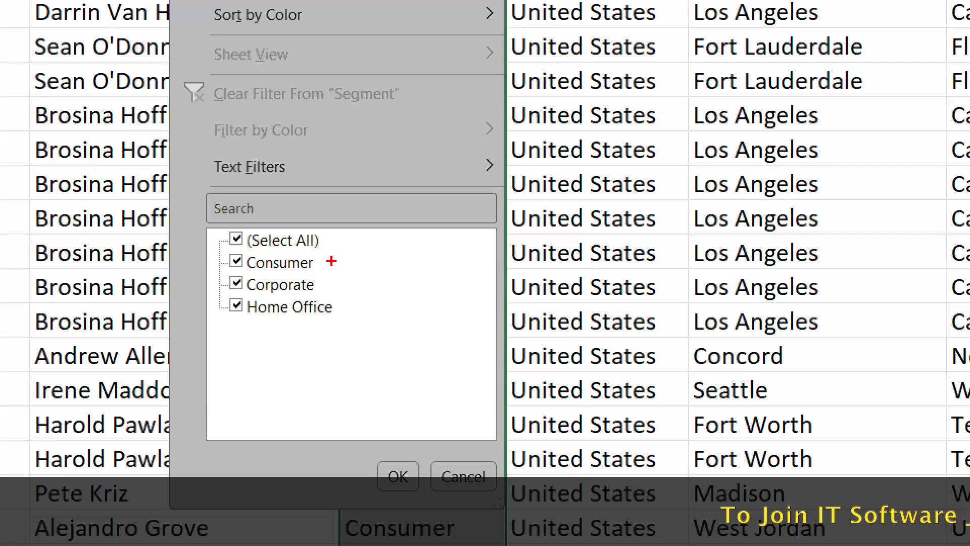
drag(331, 261, 397, 217)
drag(338, 282, 387, 270)
drag(338, 311, 442, 365)
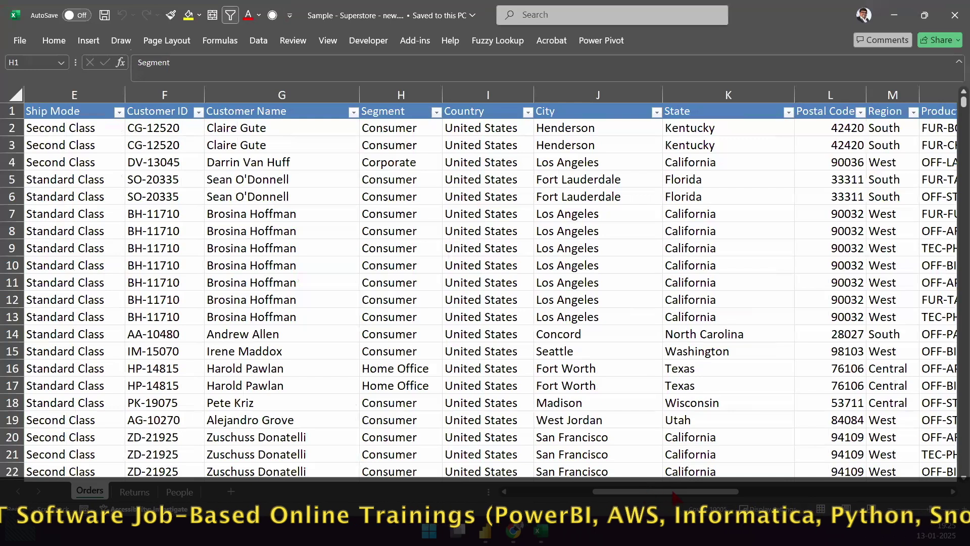
click(400, 95)
Step: Select the Country through Region columns to examine the location fields, then reselect the Customer Name and Customer ID columns
drag(488, 95, 893, 95)
scroll(894, 95, right, 3)
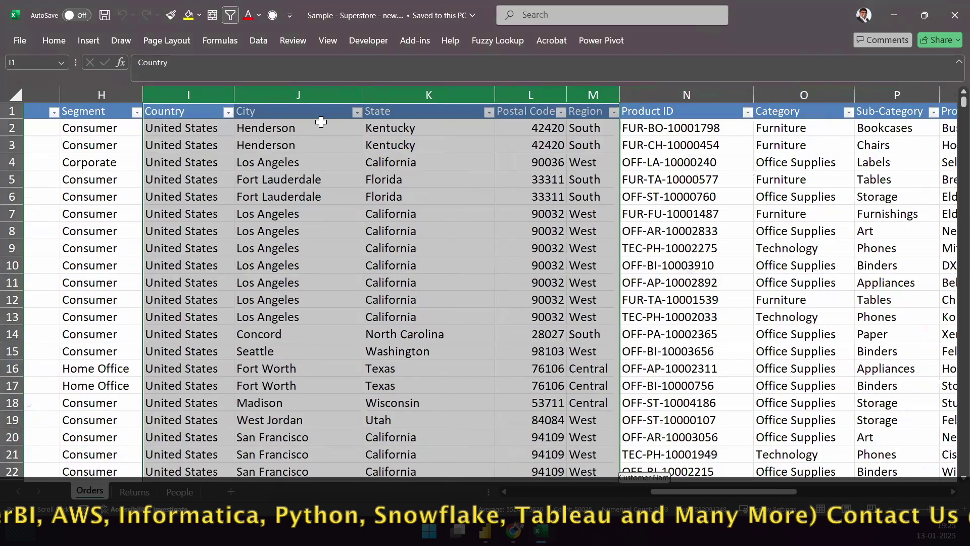
scroll(287, 204, left, 1)
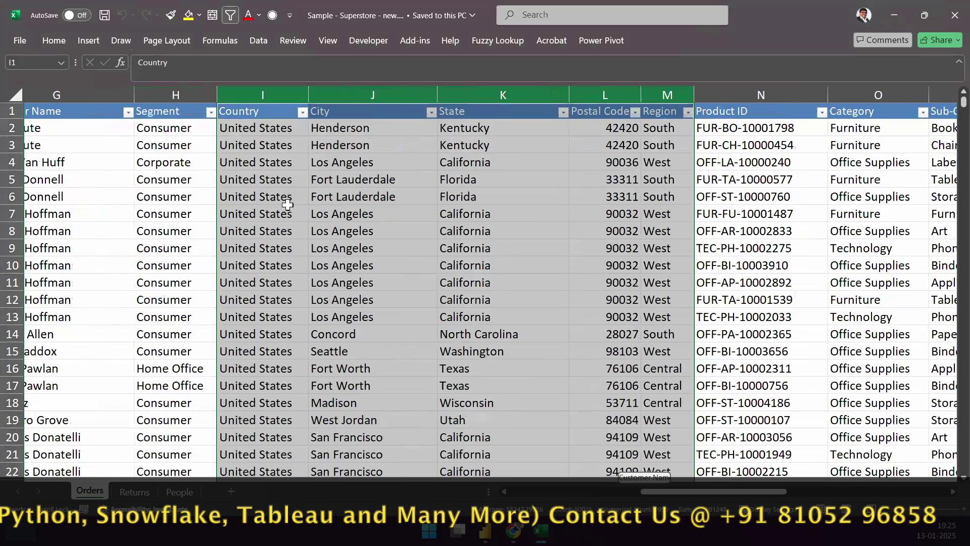
scroll(288, 204, left, 2)
drag(281, 95, 165, 96)
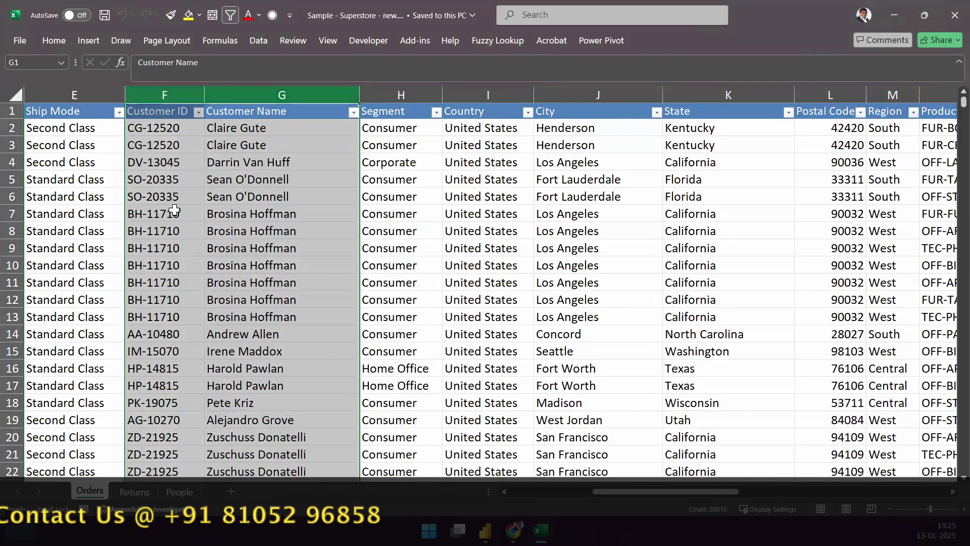
Step: Select the Country through Region columns, and after them the Product ID and Product Name columns together
drag(489, 95, 893, 95)
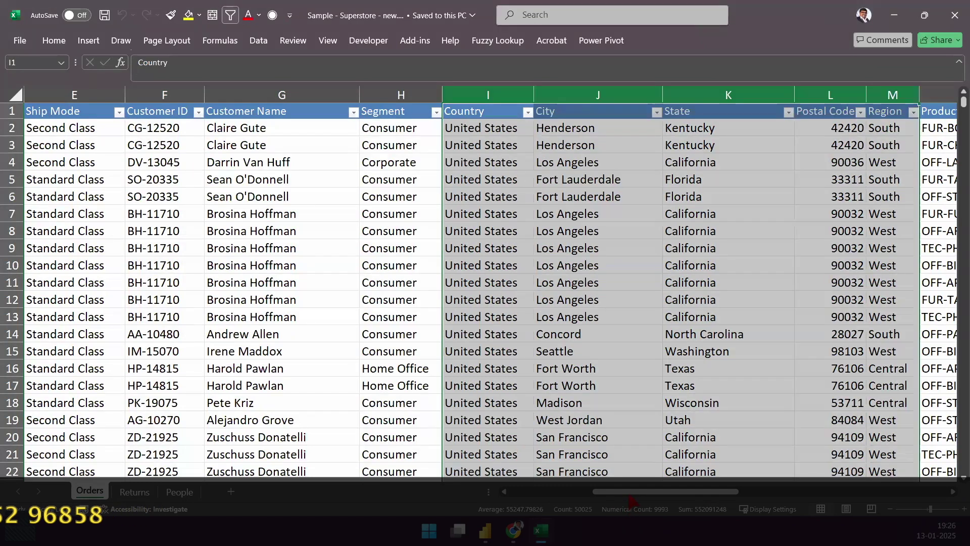
drag(632, 492, 767, 491)
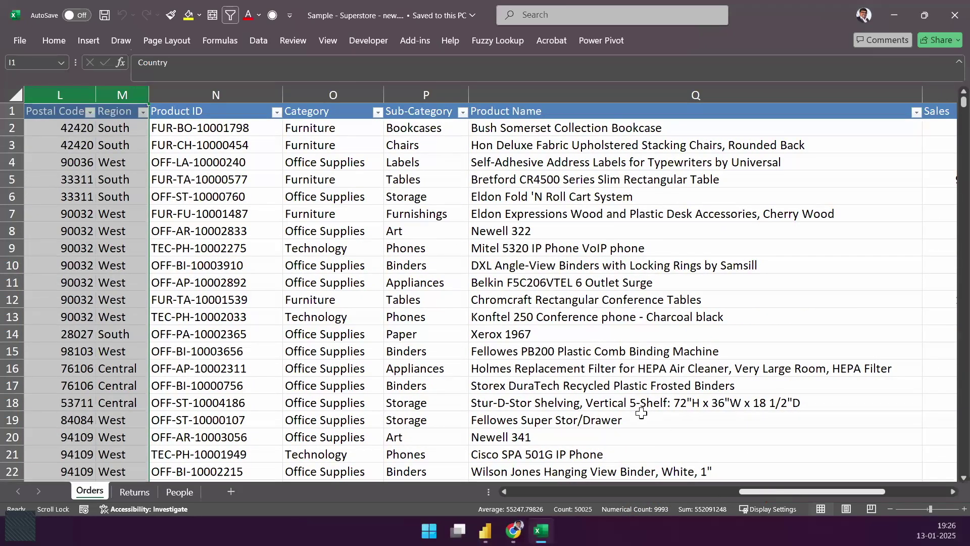
drag(243, 94, 380, 117)
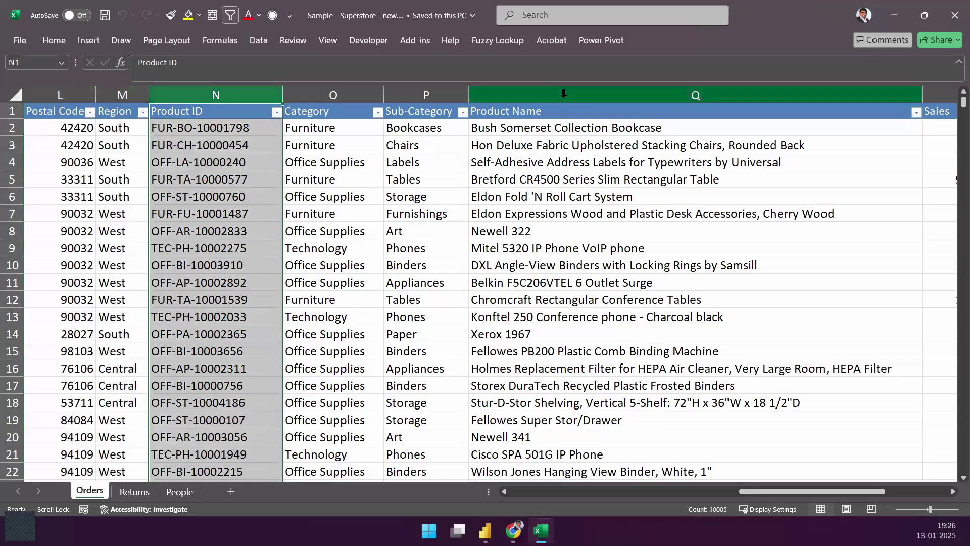
ctrl+click(563, 95)
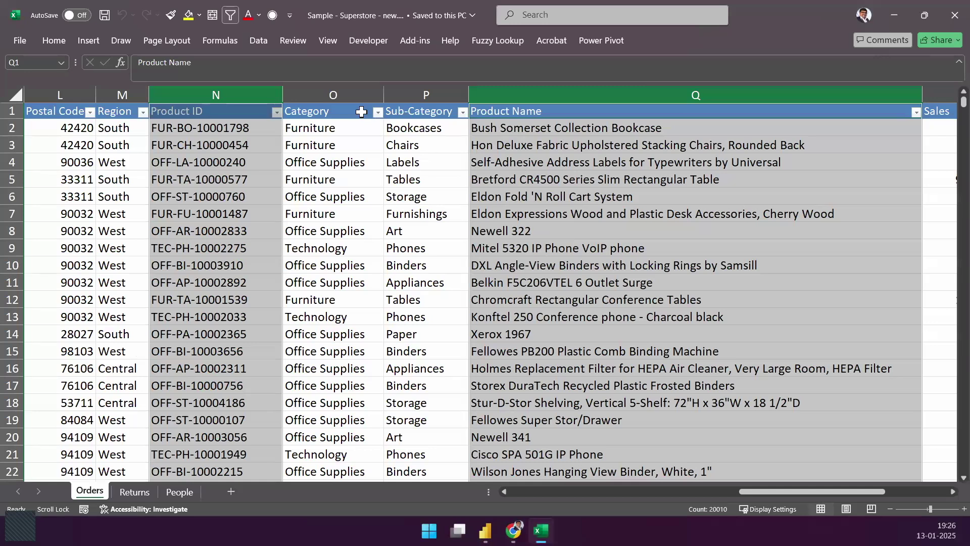
Step: Select the Category and Sub-Category columns, followed by the Sales through Profit columns, to examine the product groups and measures
drag(409, 101, 378, 217)
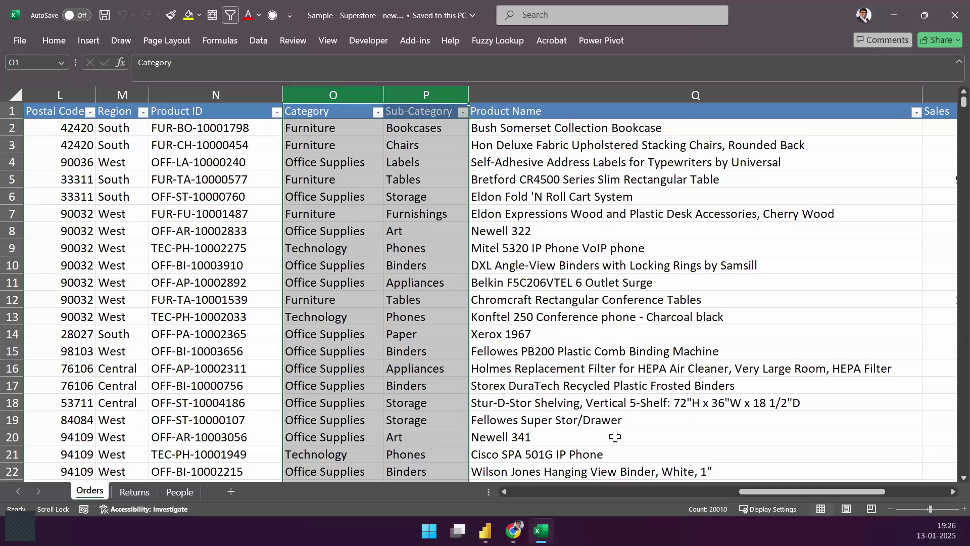
drag(854, 497, 963, 498)
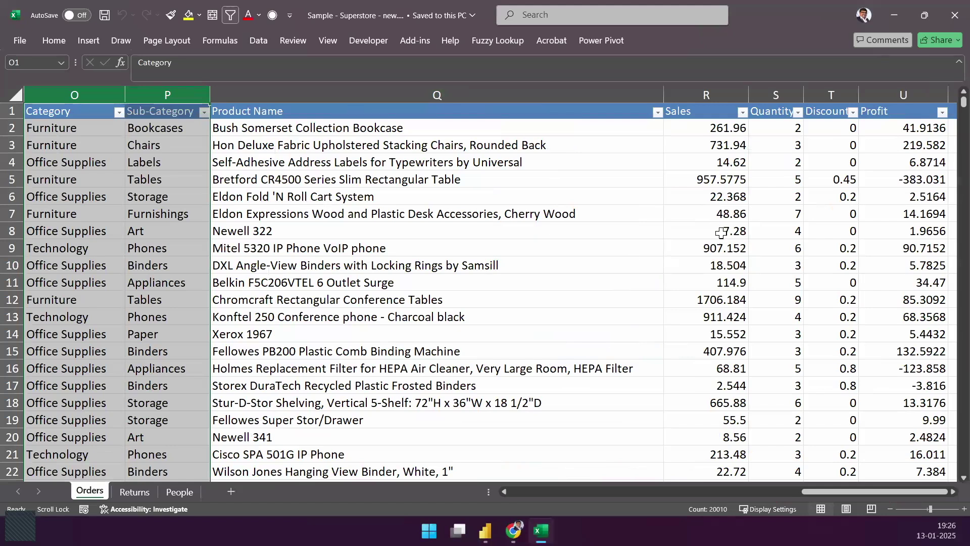
click(702, 95)
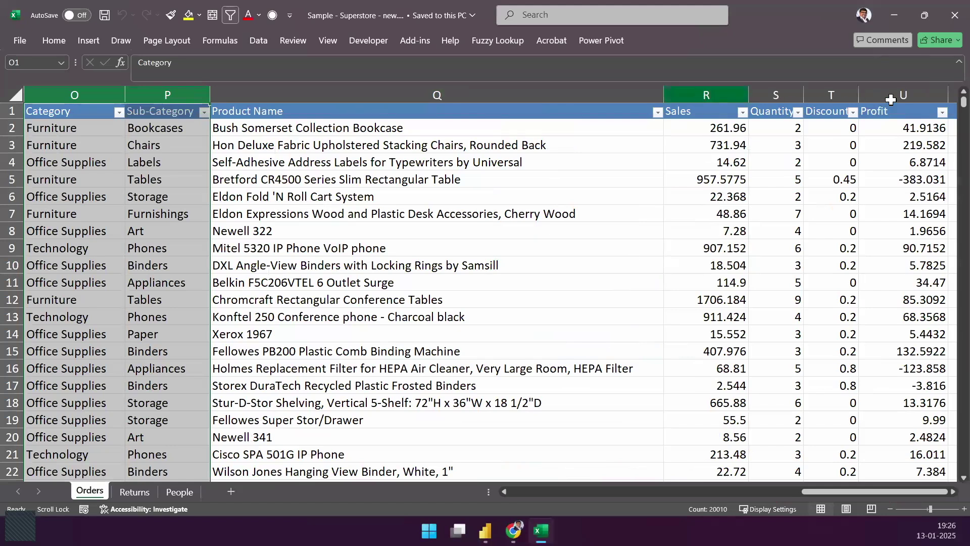
key(shift+Right)
key(shift+Right)
key(shift+Right)
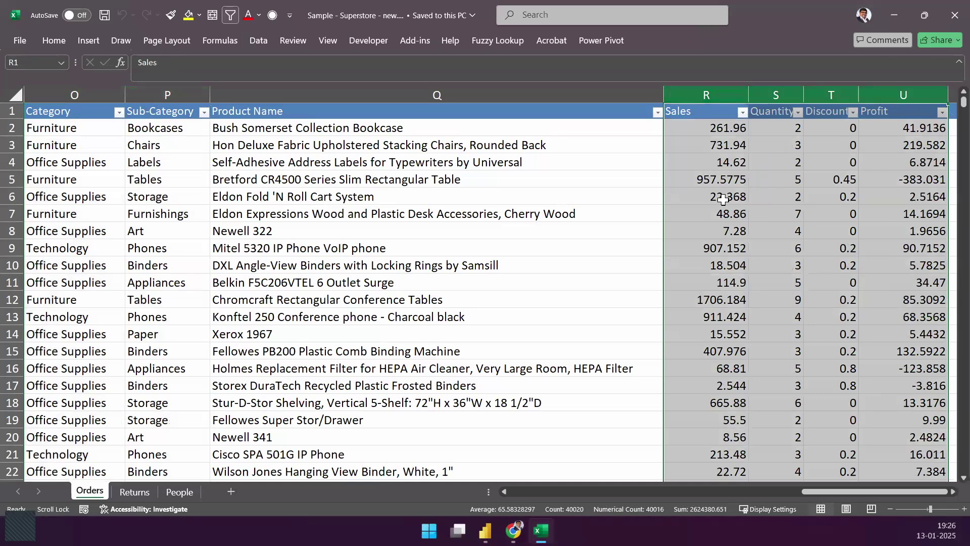
Step: Select the Profit column and annotate the sheet with a red rectangle containing the handwritten text "-186k Profit"
click(907, 95)
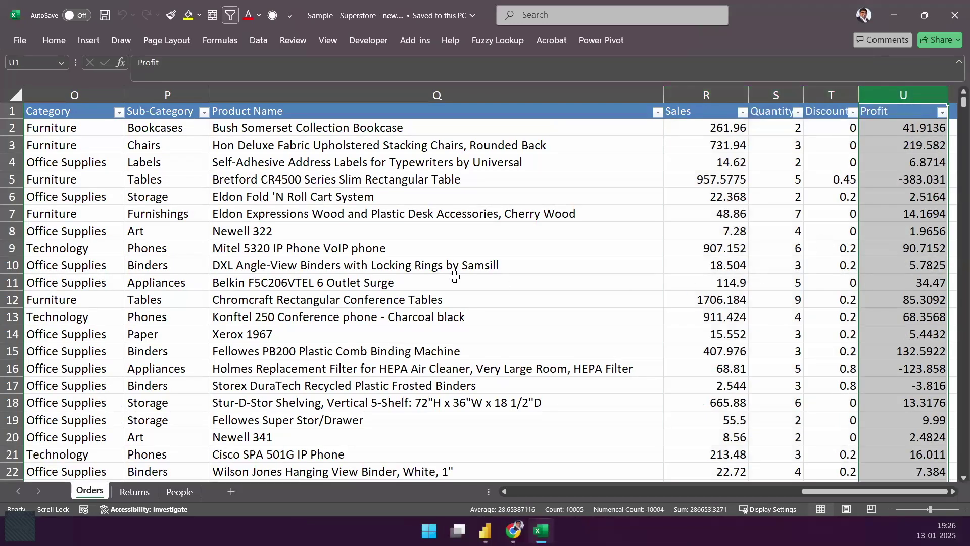
mouse_move(443, 191)
mouse_down()
mouse_move(476, 234)
mouse_move(749, 406)
mouse_up()
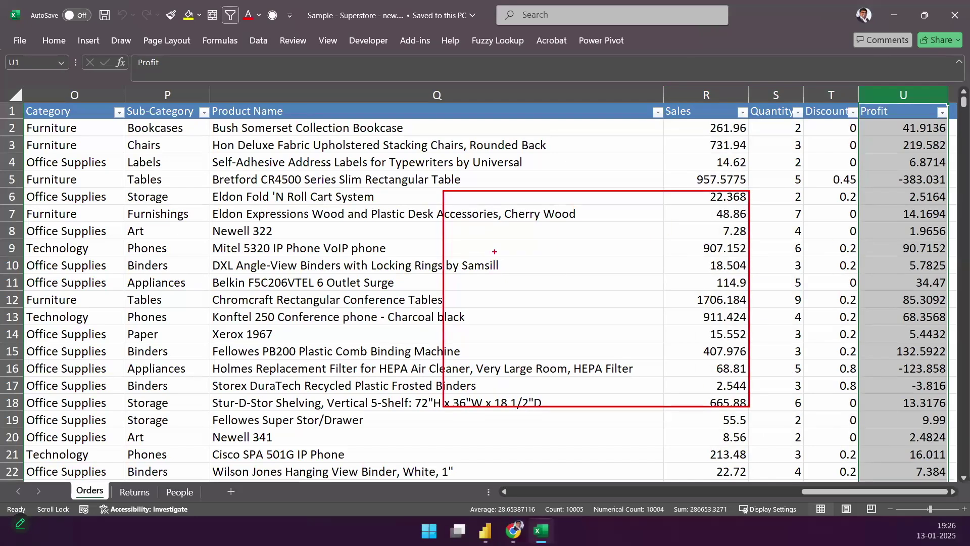
mouse_move(461, 250)
mouse_down()
mouse_move(502, 249)
mouse_move(520, 288)
mouse_up()
mouse_move(570, 228)
mouse_down()
mouse_move(567, 261)
mouse_move(578, 229)
mouse_move(590, 277)
mouse_up()
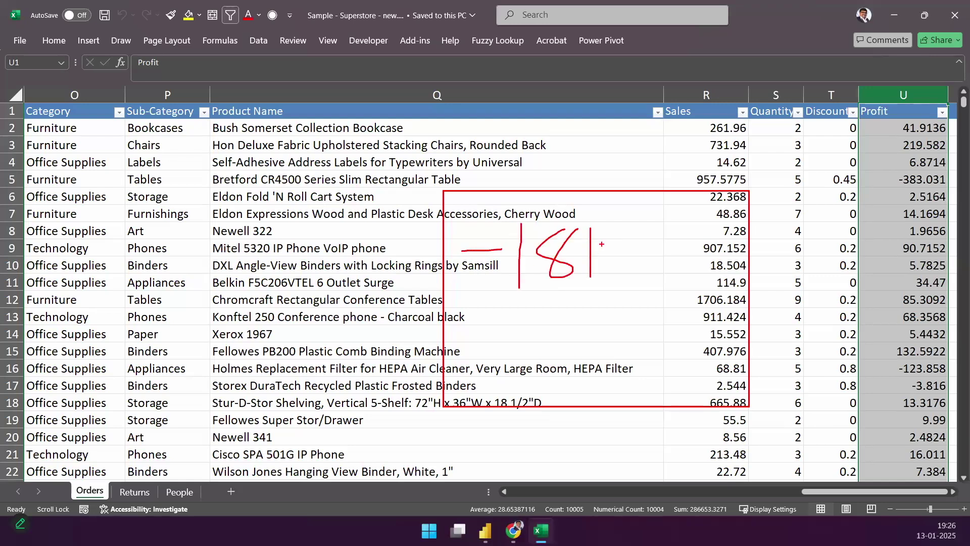
key(ctrl+z)
mouse_move(608, 221)
mouse_down()
mouse_move(592, 274)
mouse_move(591, 265)
mouse_up()
mouse_move(637, 232)
mouse_down()
mouse_move(636, 281)
mouse_move(697, 280)
mouse_up()
mouse_move(544, 314)
mouse_down()
mouse_move(544, 377)
mouse_move(559, 345)
mouse_move(614, 349)
mouse_move(626, 340)
mouse_move(645, 392)
mouse_up()
mouse_move(638, 359)
mouse_down()
mouse_move(673, 348)
mouse_move(682, 331)
mouse_up()
mouse_move(686, 330)
mouse_down()
mouse_move(686, 372)
mouse_move(745, 329)
mouse_up()
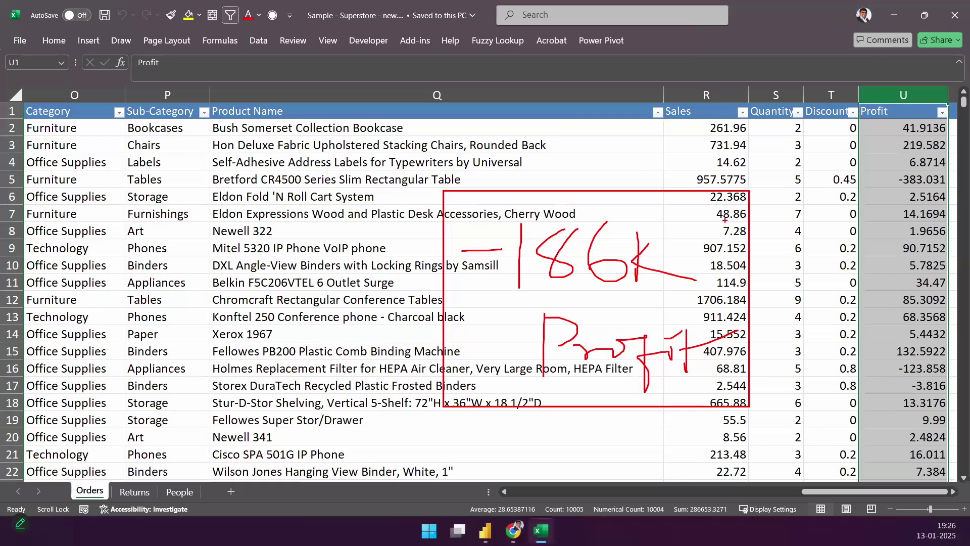
Step: Sketch a red figure with an arrow to the rectangle and emphasize the minus sign and the 186k amount with strokes
drag(788, 71, 816, 75)
drag(792, 117, 805, 124)
mouse_move(761, 127)
mouse_down()
mouse_move(697, 179)
mouse_move(722, 197)
mouse_up()
drag(678, 198, 681, 226)
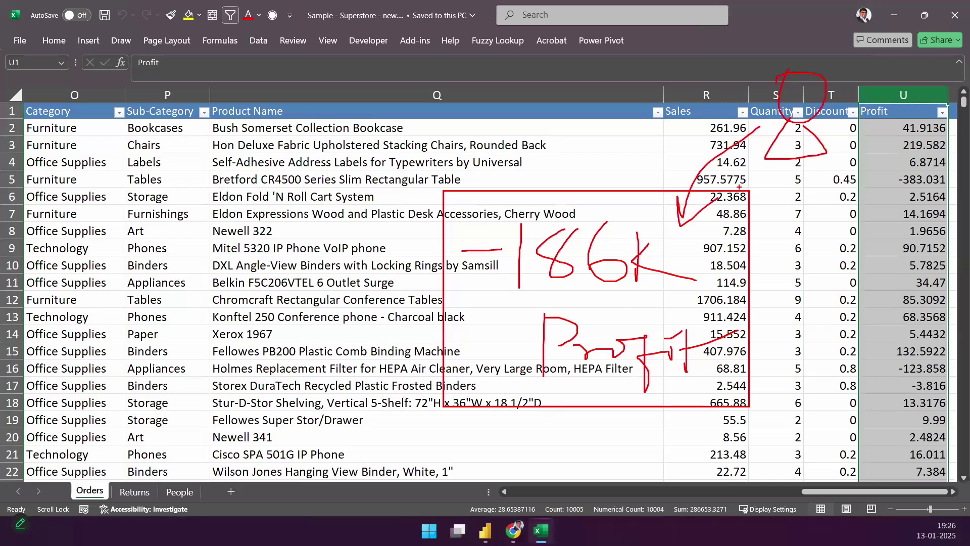
drag(457, 250, 513, 250)
mouse_move(577, 305)
mouse_down()
mouse_move(707, 298)
mouse_move(672, 307)
mouse_move(683, 312)
mouse_up()
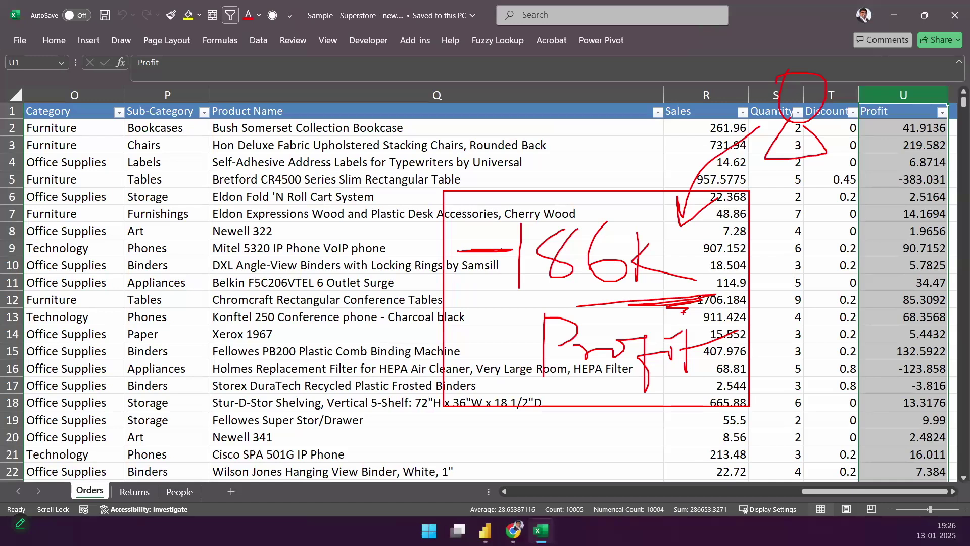
Step: Add red check marks and emphasis strokes over the sheet, box the Profit column, and clear the annotations
drag(782, 30, 823, 9)
mouse_move(762, 196)
mouse_down()
mouse_move(806, 183)
mouse_move(871, 206)
mouse_up()
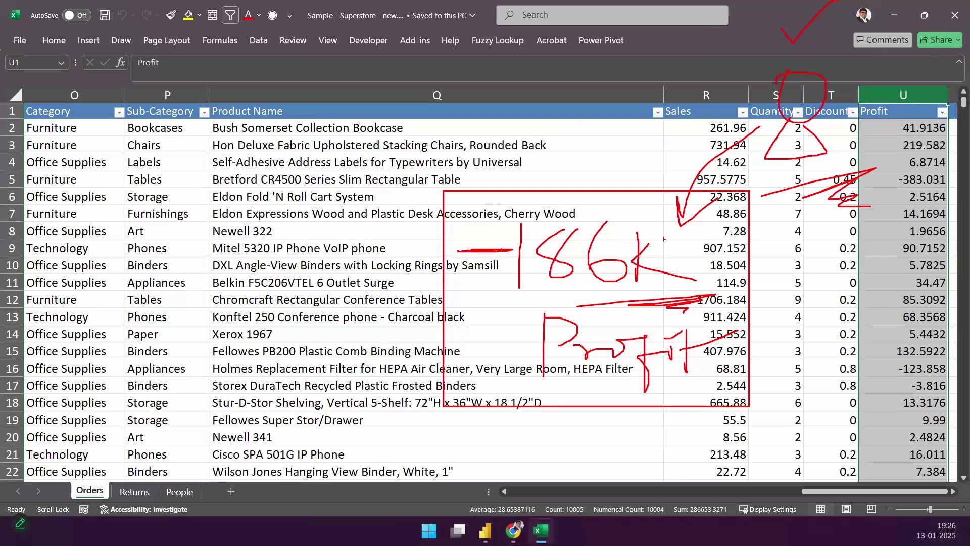
drag(591, 202, 642, 177)
mouse_move(857, 93)
mouse_down()
mouse_move(855, 440)
mouse_move(955, 485)
mouse_move(859, 93)
mouse_up()
mouse_move(883, 250)
mouse_down()
mouse_move(889, 272)
mouse_move(929, 223)
mouse_up()
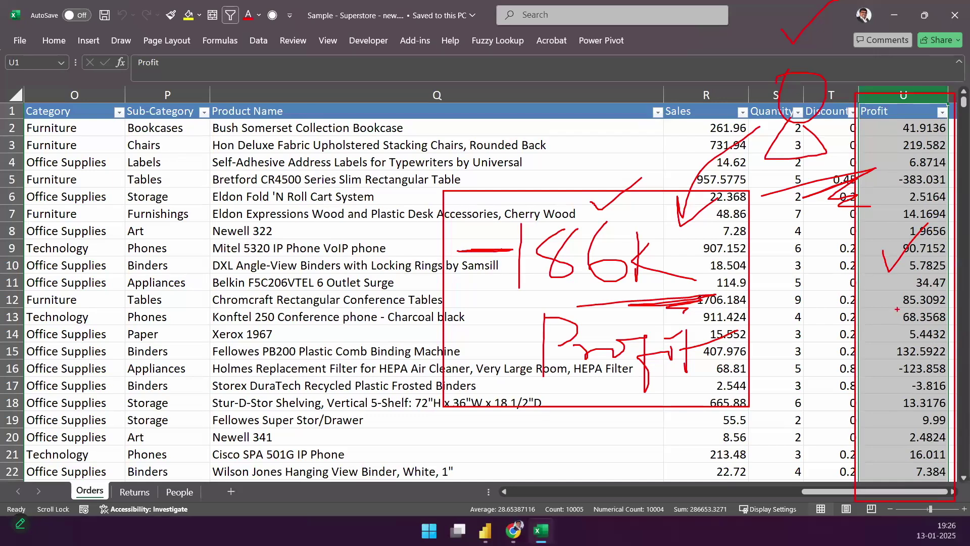
drag(696, 252, 730, 227)
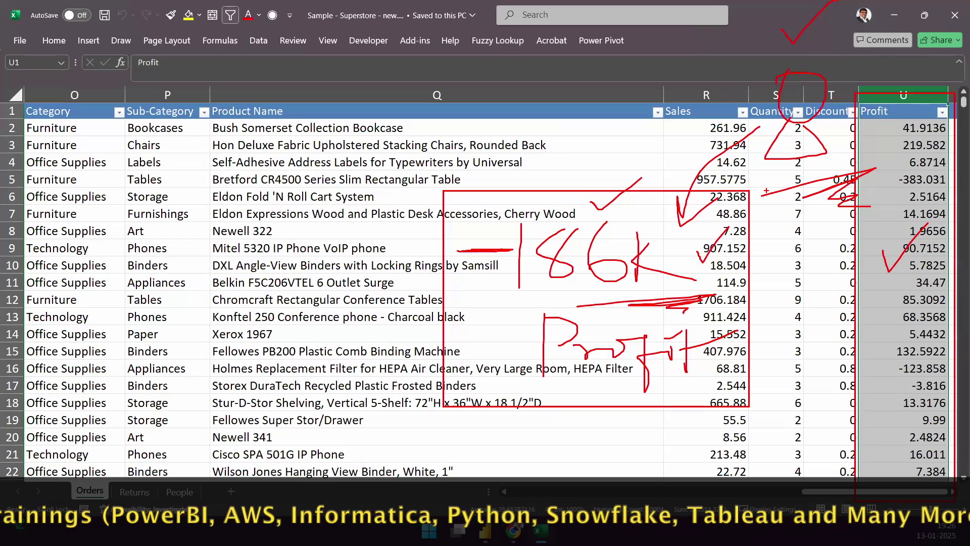
key(Escape)
Step: Select the Sales through Profit columns and point out the Orders, Returns and People sheets with red marks
mouse_move(706, 95)
mouse_down()
mouse_move(829, 131)
mouse_move(853, 174)
mouse_up()
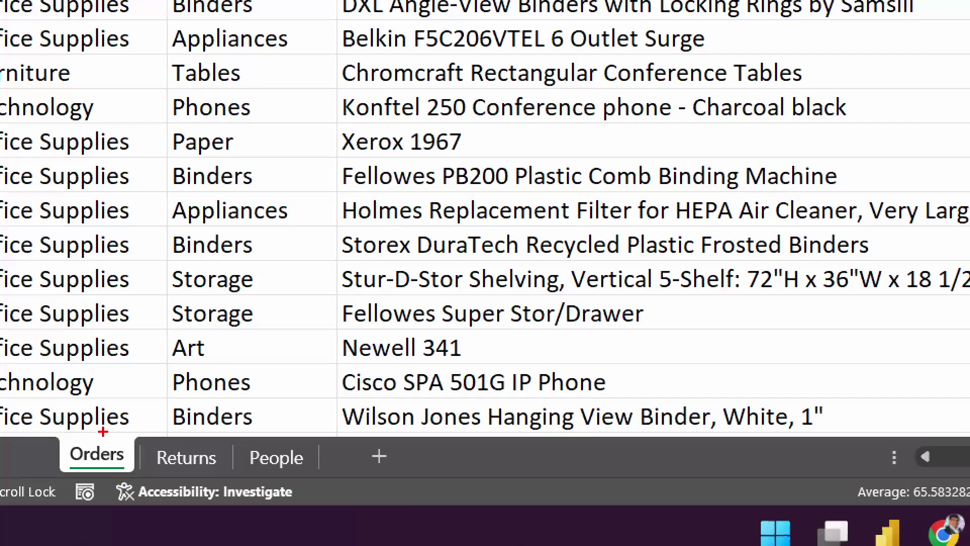
drag(93, 479, 78, 440)
drag(125, 474, 126, 437)
drag(178, 479, 192, 440)
key(Escape)
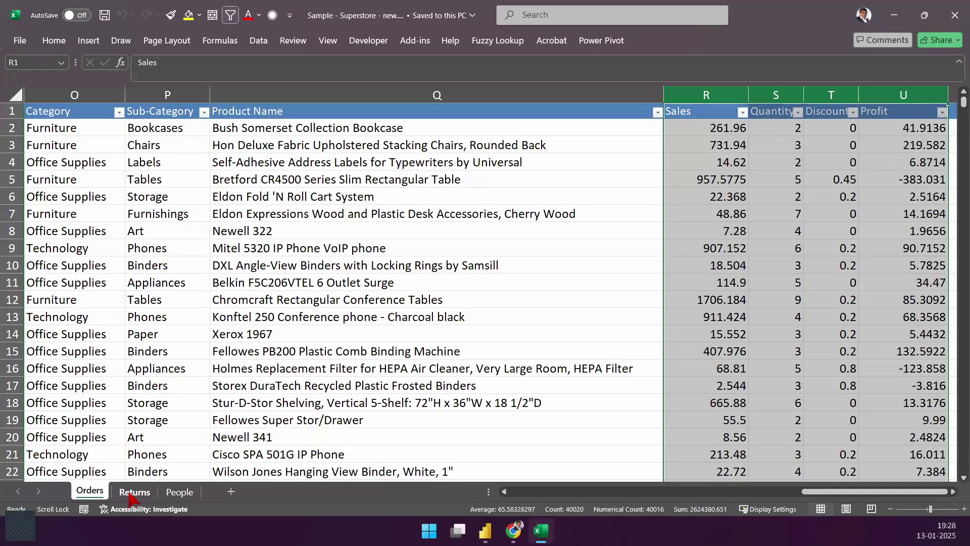
Step: Open the Returns sheet and select the Order ID in cell B9
click(131, 496)
click(138, 210)
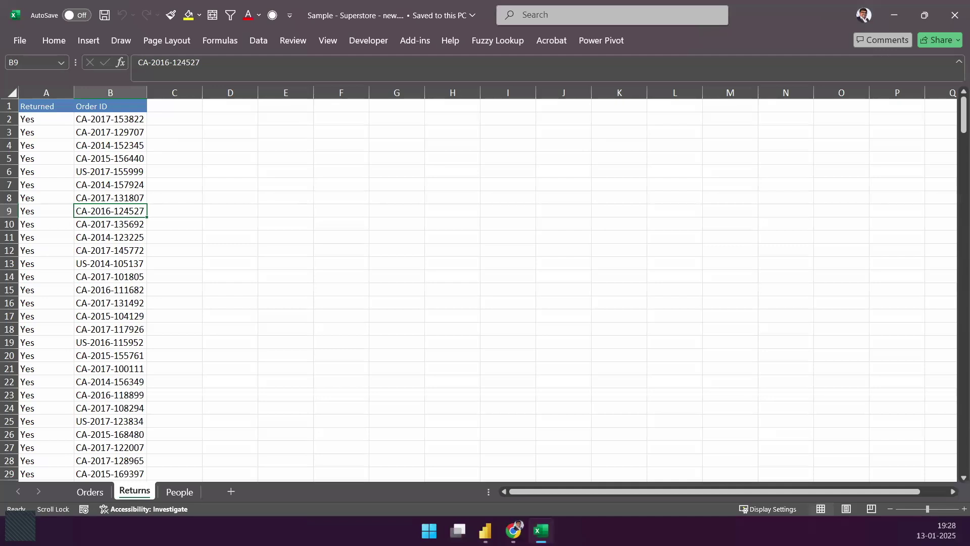
key(alt+Tab)
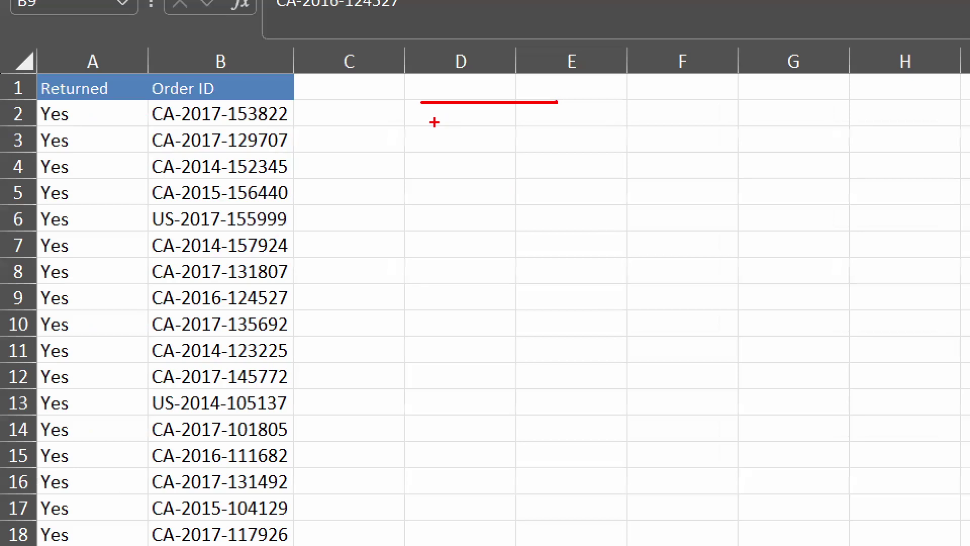
Step: Draw a column of short horizontal red lines in the empty area beside the Returns data to represent order rows
drag(423, 124, 532, 125)
drag(427, 143, 551, 143)
drag(419, 162, 553, 162)
drag(435, 180, 541, 184)
drag(438, 208, 538, 208)
drag(433, 233, 556, 228)
drag(429, 251, 566, 249)
drag(440, 275, 560, 273)
drag(427, 301, 535, 301)
drag(459, 331, 541, 332)
drag(470, 352, 579, 354)
drag(452, 382, 578, 377)
drag(464, 406, 579, 404)
drag(461, 441, 570, 436)
drag(469, 466, 584, 466)
drag(468, 498, 551, 498)
drag(468, 517, 561, 522)
drag(462, 544, 566, 544)
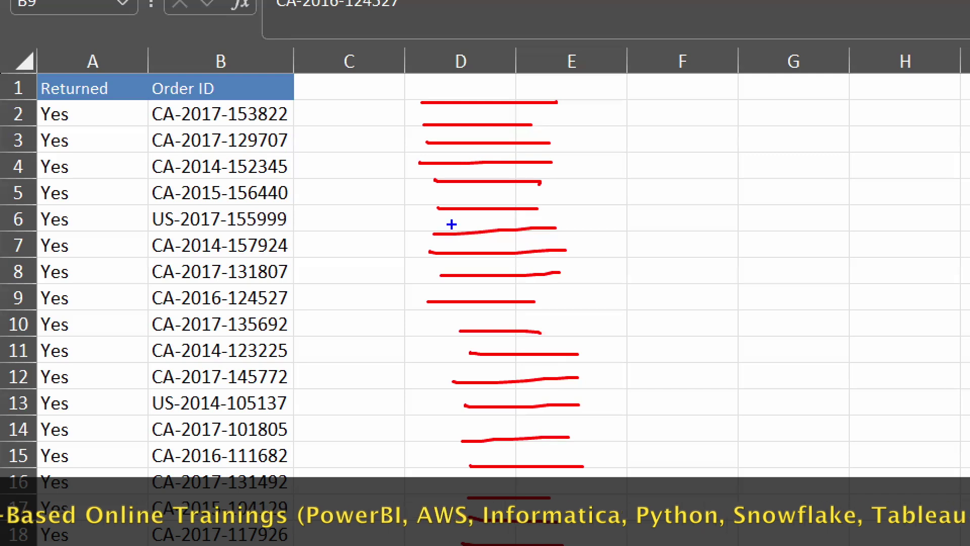
Step: Box two of the red lines in blue and put a blue cross beside each to illustrate returned orders
drag(411, 199, 707, 222)
mouse_move(747, 182)
mouse_down()
mouse_move(767, 210)
mouse_move(750, 210)
mouse_up()
drag(408, 339, 712, 363)
mouse_move(783, 344)
mouse_down()
mouse_move(801, 365)
mouse_move(776, 387)
mouse_up()
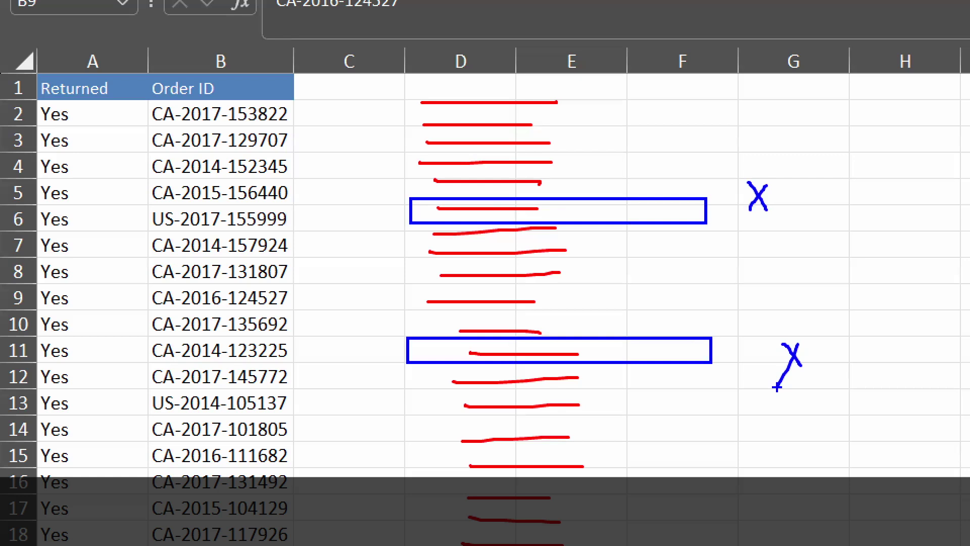
Step: Box the Order ID column in blue, add arrows to the Order ID and Returned values and a check mark, and exit annotation
drag(142, 69, 298, 544)
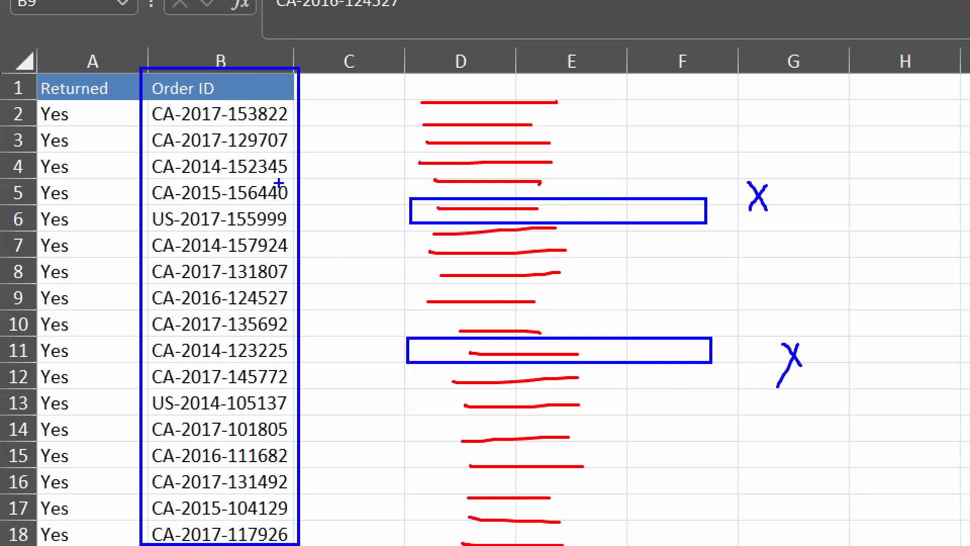
drag(280, 182, 336, 130)
drag(43, 137, 1, 90)
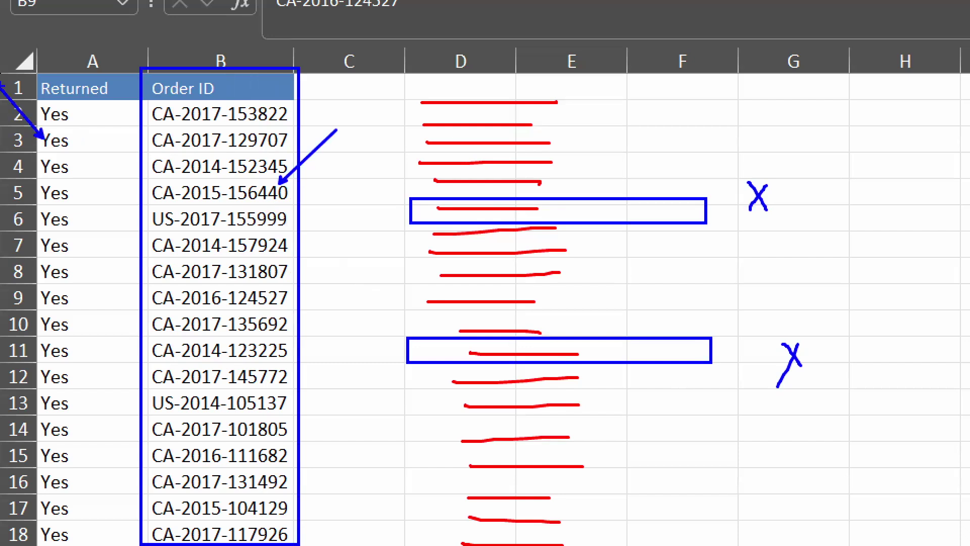
drag(101, 102, 150, 66)
key(Escape)
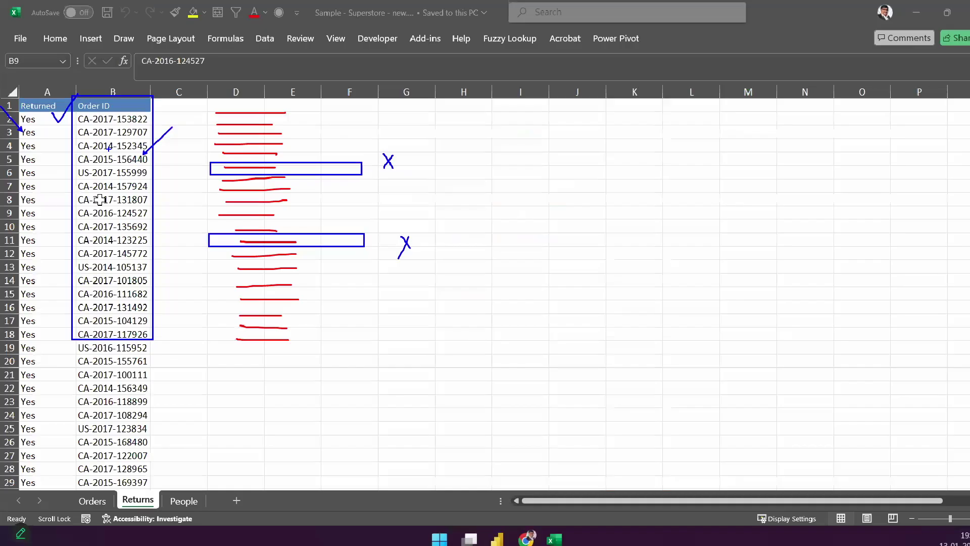
Step: Add filters to the Returns table and review the distinct values of the Returned column without applying a filter
key(ctrl+shift+l)
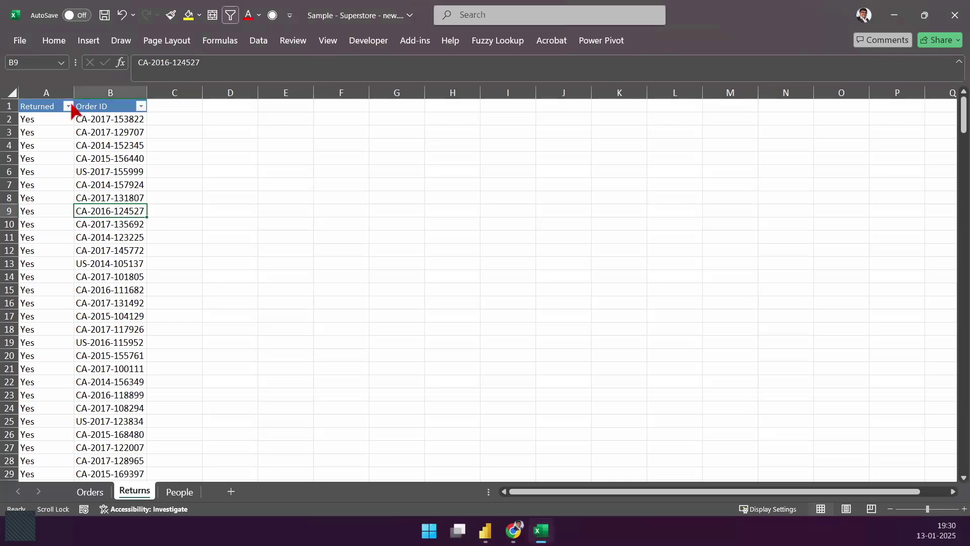
click(69, 106)
key(ctrl+1)
drag(51, 275, 115, 244)
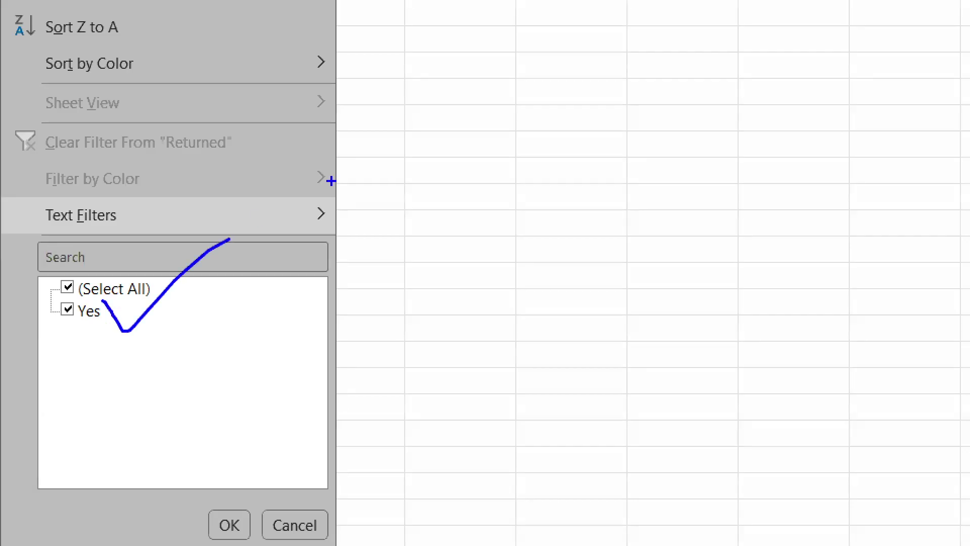
key(Escape)
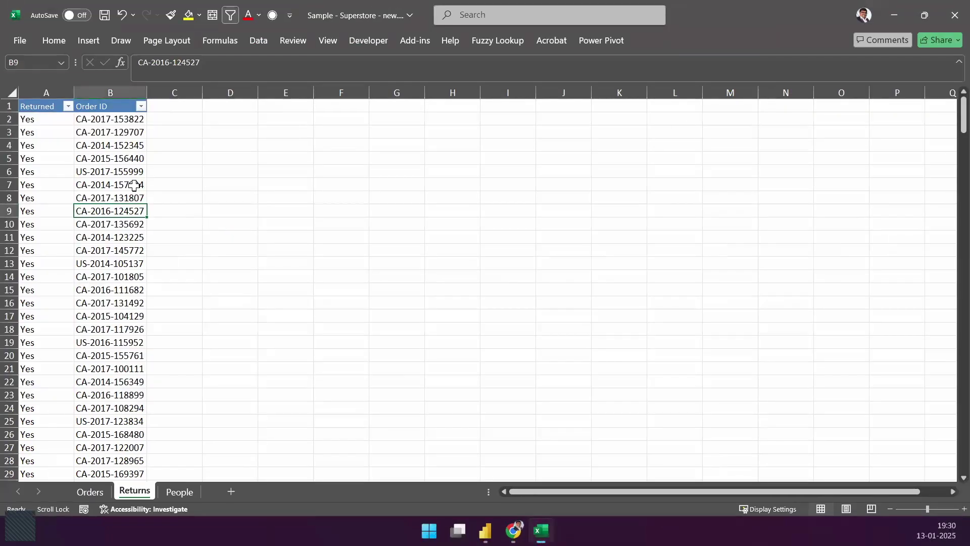
click(126, 167)
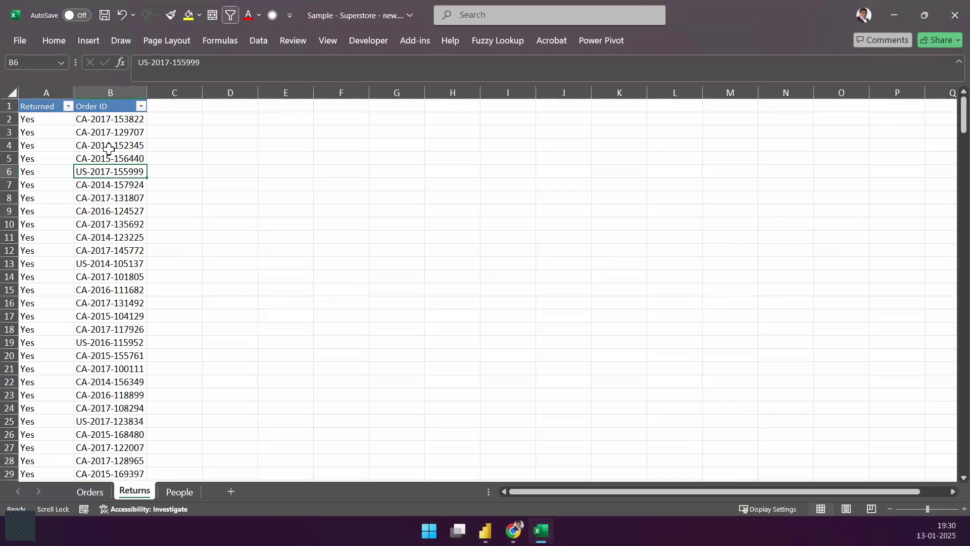
Step: Select the Sub-Category column on the Orders sheet and point out its entry count with an arrow
click(90, 491)
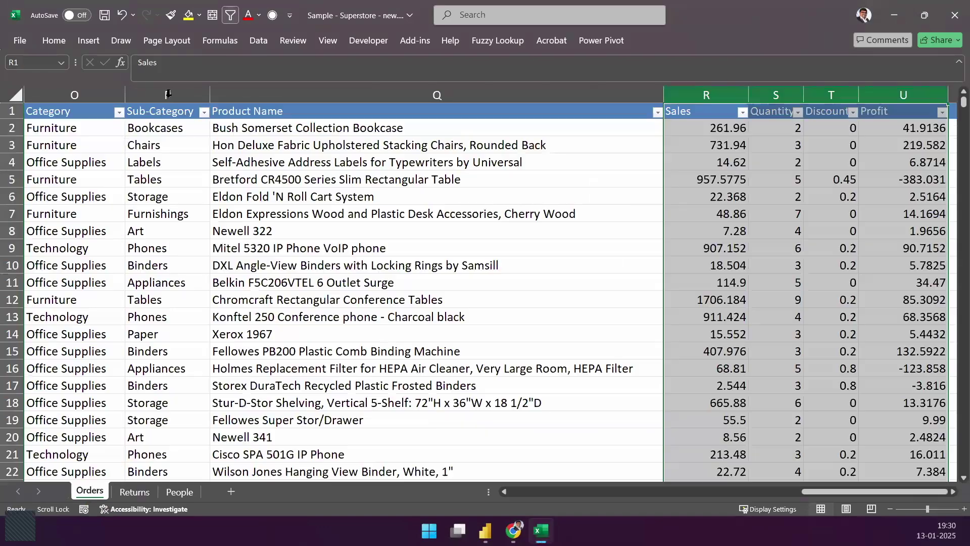
click(167, 95)
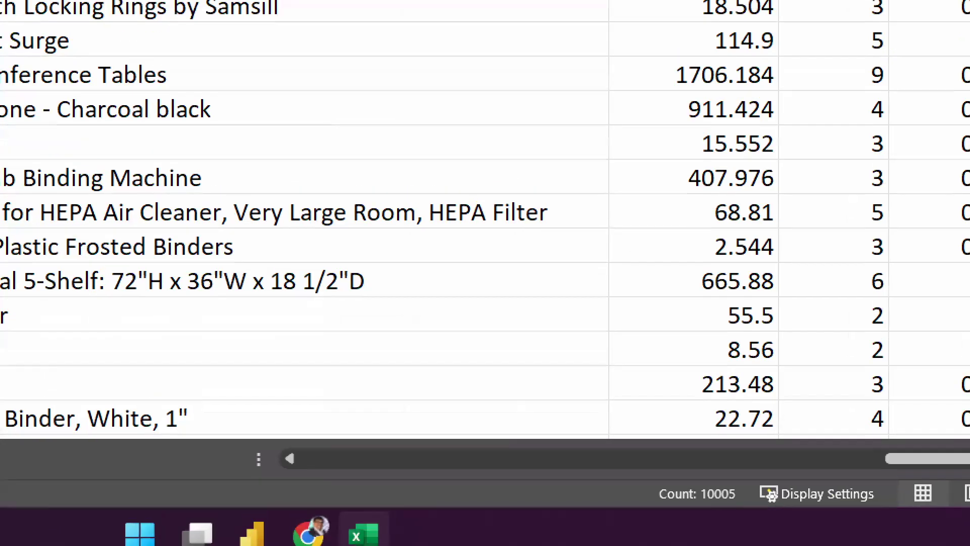
drag(720, 475, 783, 401)
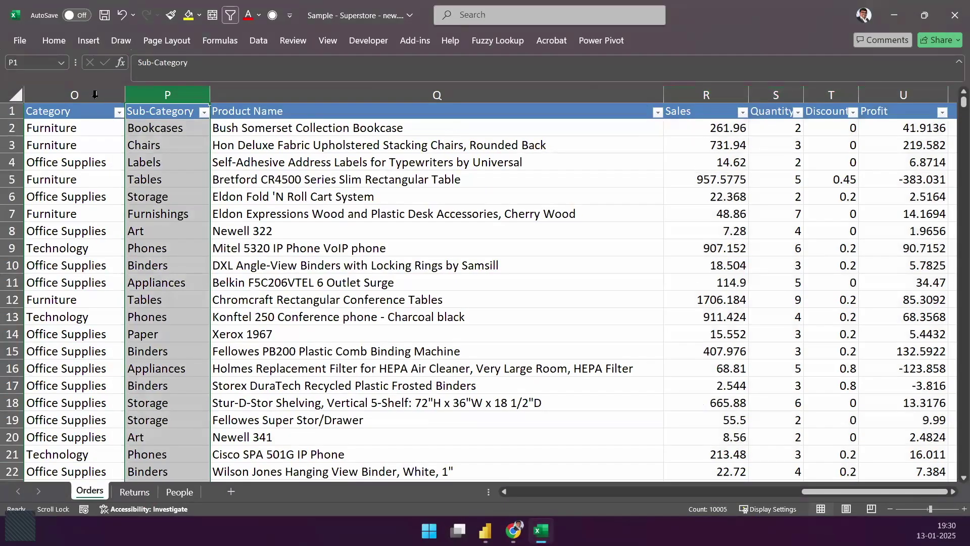
Step: Select the Order ID column on the Returns sheet, point out its entry count with a blue arrow, and exit annotation
click(119, 490)
click(111, 93)
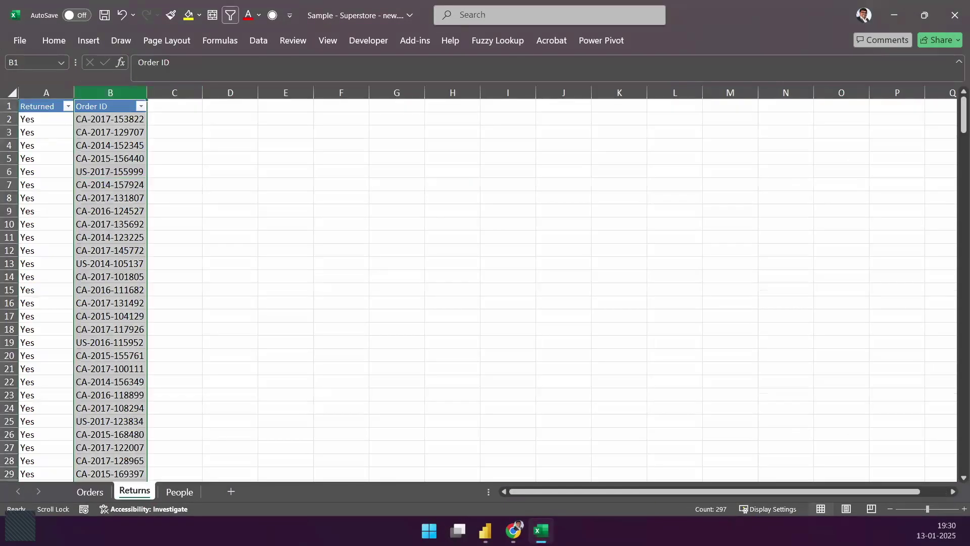
drag(754, 449, 721, 505)
key(r)
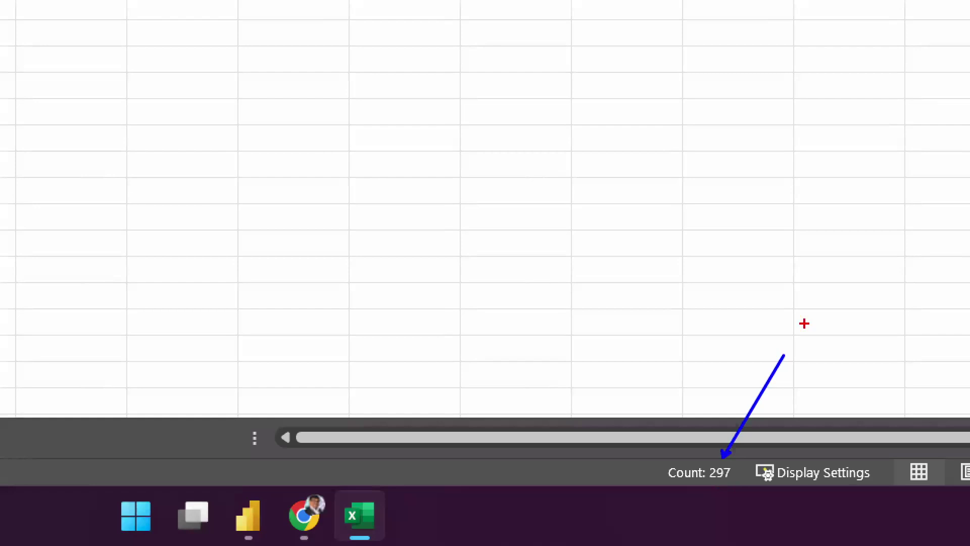
key(Escape)
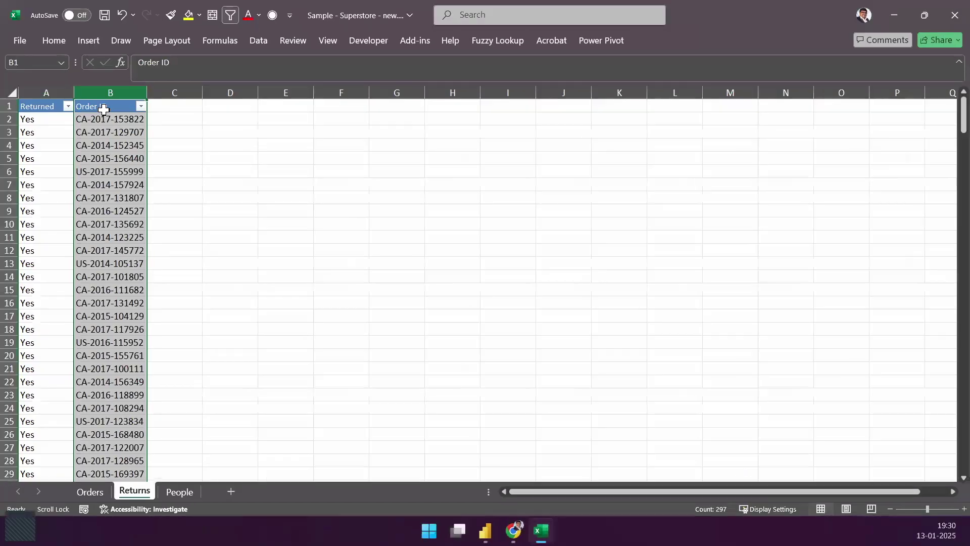
click(108, 145)
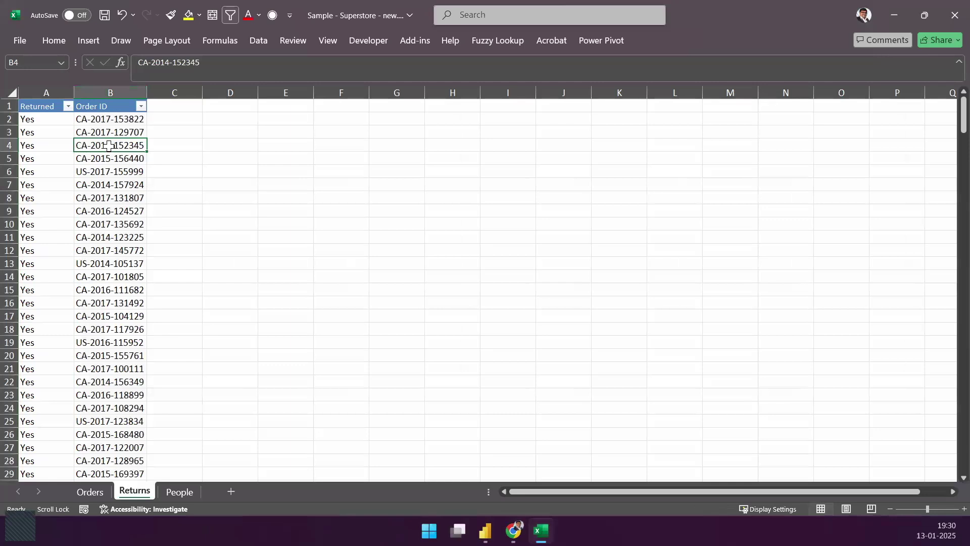
Step: Review the distinct filter values of the Returned column without applying a filter
click(121, 260)
click(69, 107)
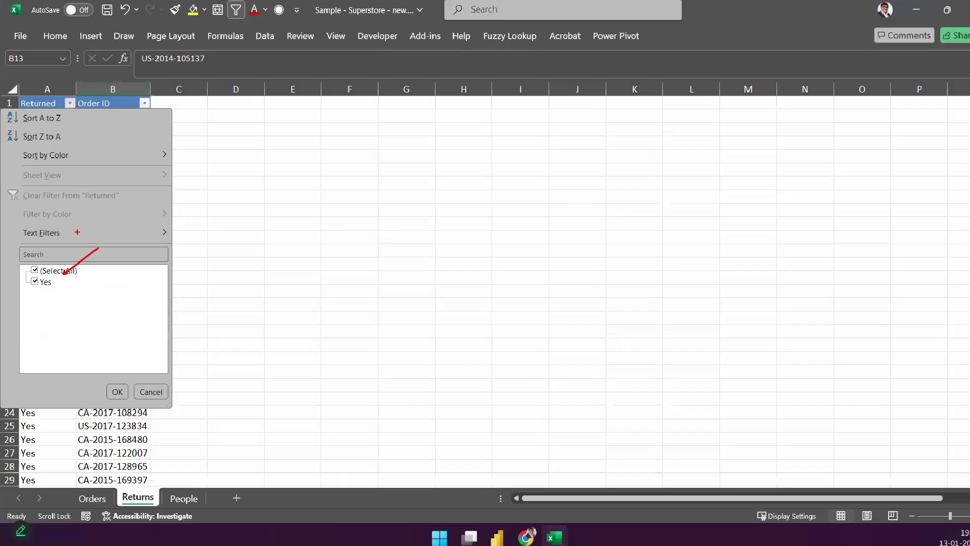
key(Escape)
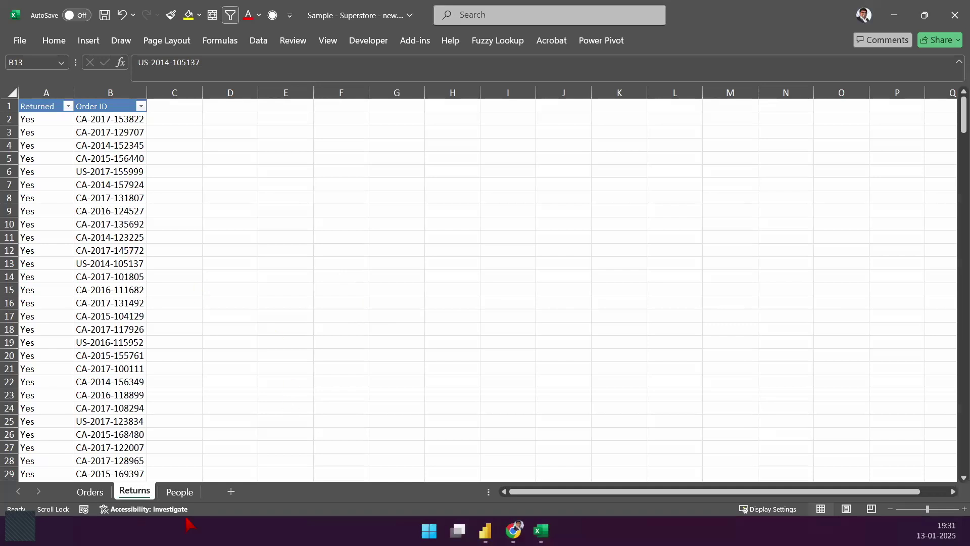
Step: Open the People sheet and draw a red line between the Region and Managers columns with a check mark beside West
click(181, 493)
click(181, 493)
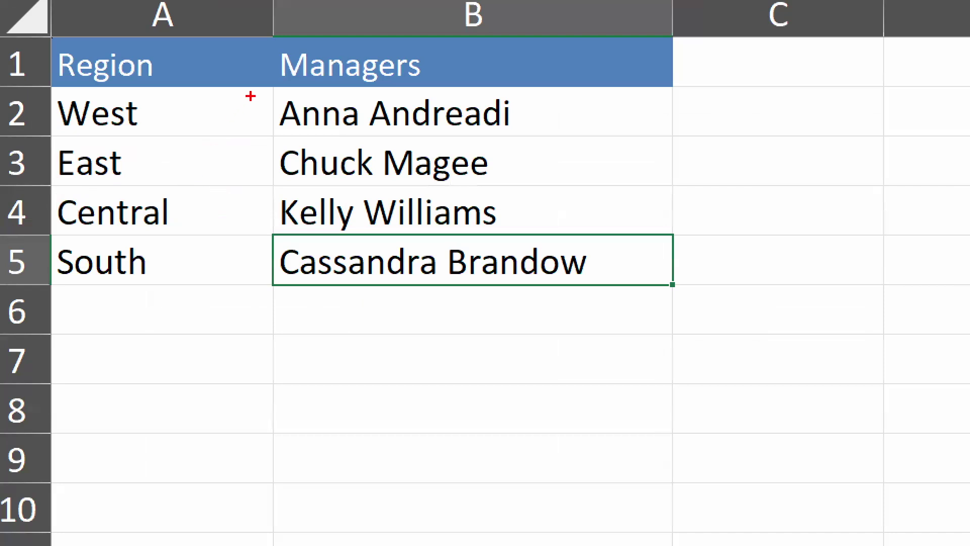
drag(267, 23, 267, 339)
drag(161, 127, 230, 77)
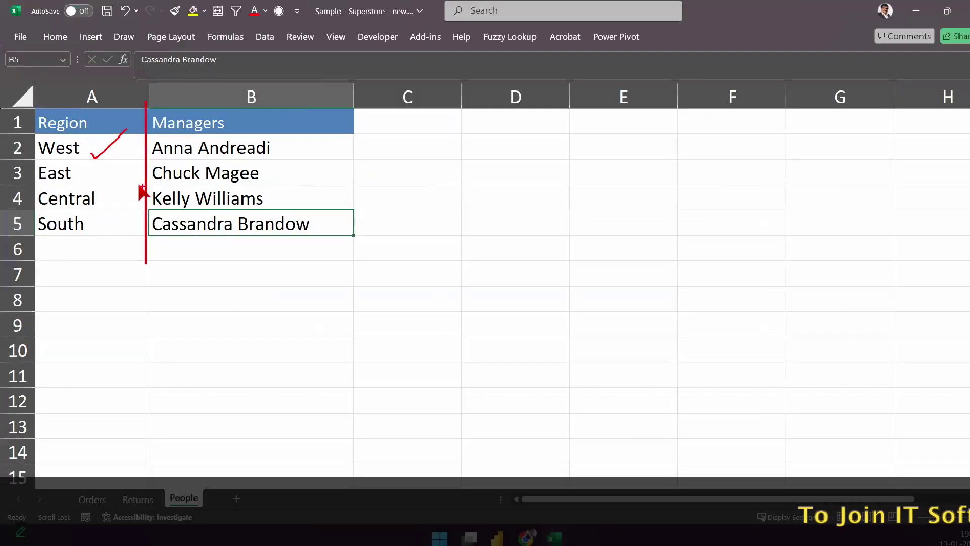
Step: Select the Region column on the Orders sheet for comparison with the People sheet
click(87, 493)
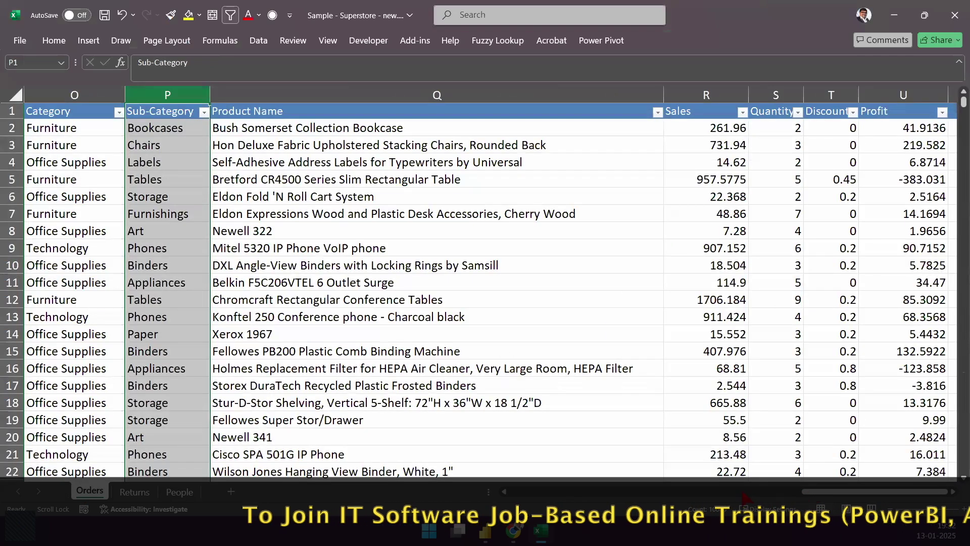
drag(807, 492, 754, 493)
scroll(516, 120, left, 5)
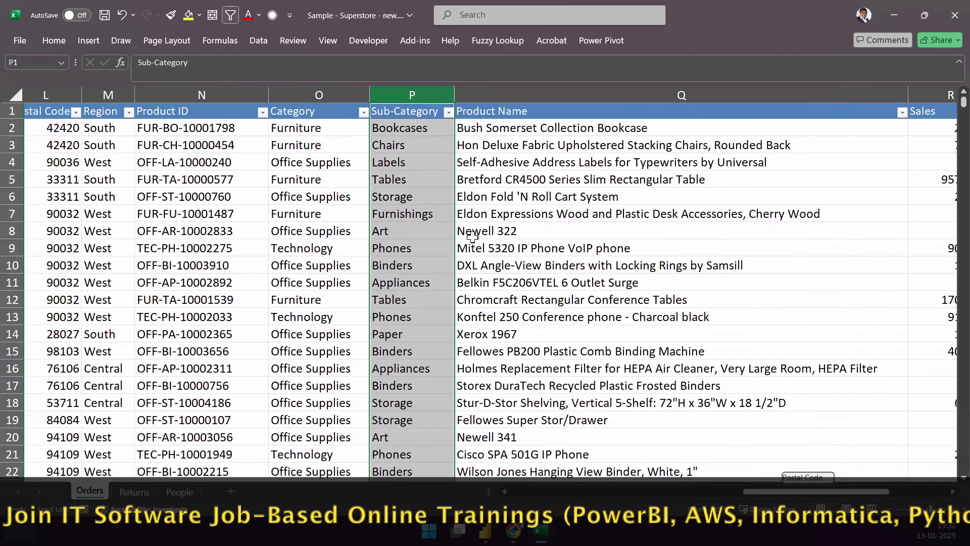
scroll(533, 271, left, 2)
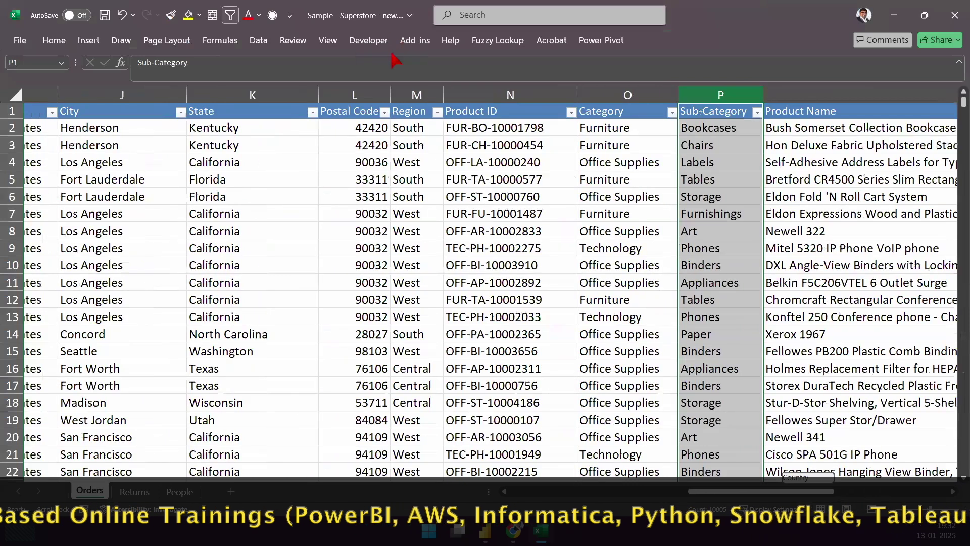
key(Left)
key(Left)
key(Left)
key(ctrl+space)
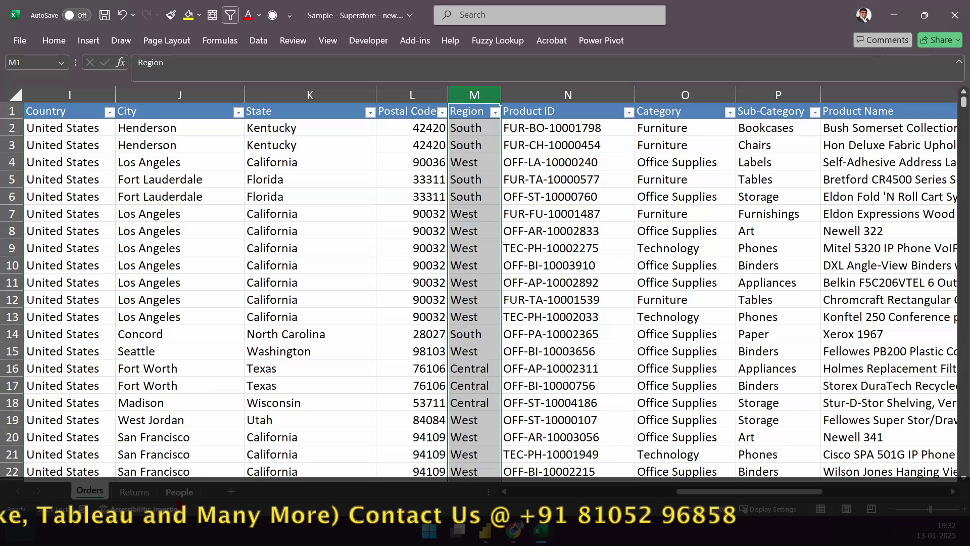
Step: Return to the People sheet and mark the West, East, Central and South regions with red strokes
click(180, 493)
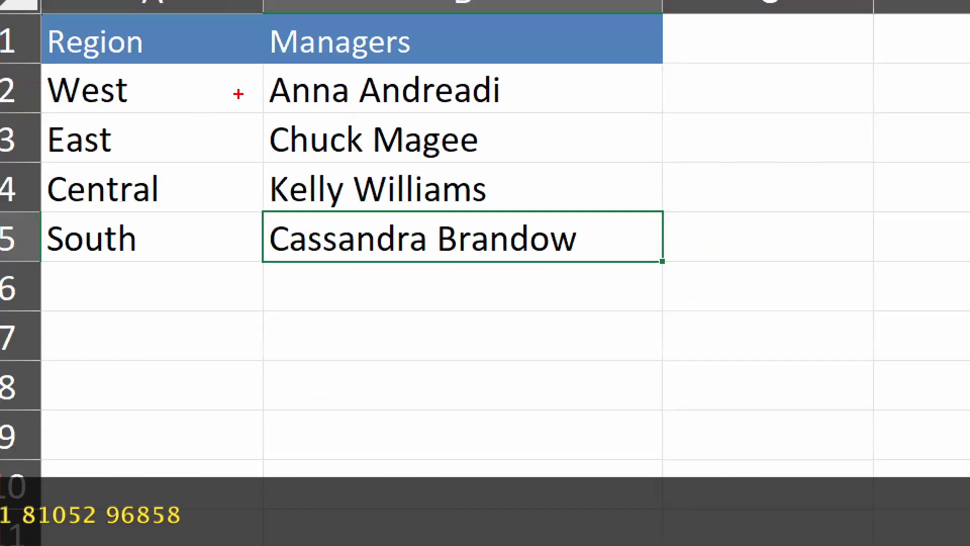
drag(238, 91, 175, 92)
drag(253, 134, 154, 135)
drag(258, 191, 172, 192)
mouse_move(234, 237)
mouse_down()
mouse_move(141, 226)
mouse_move(141, 237)
mouse_up()
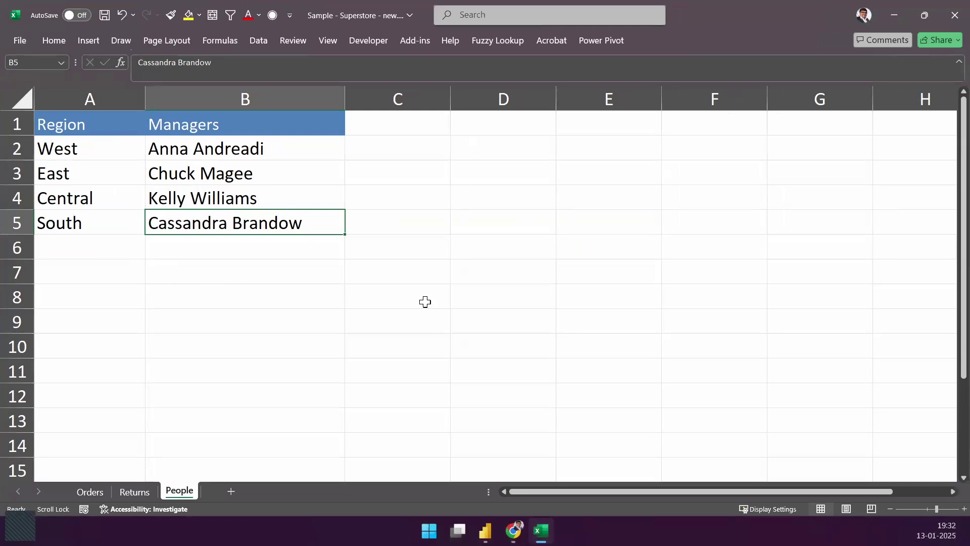
Step: Draw two red boxes labelled O and P, and add check marks above the People sheet name and beside the managers
drag(407, 167, 543, 355)
mouse_move(462, 130)
mouse_down()
mouse_move(459, 154)
mouse_move(461, 130)
mouse_up()
drag(690, 245, 801, 403)
mouse_move(730, 192)
mouse_down()
mouse_move(729, 238)
mouse_move(728, 218)
mouse_up()
drag(185, 466, 221, 435)
drag(134, 195, 197, 149)
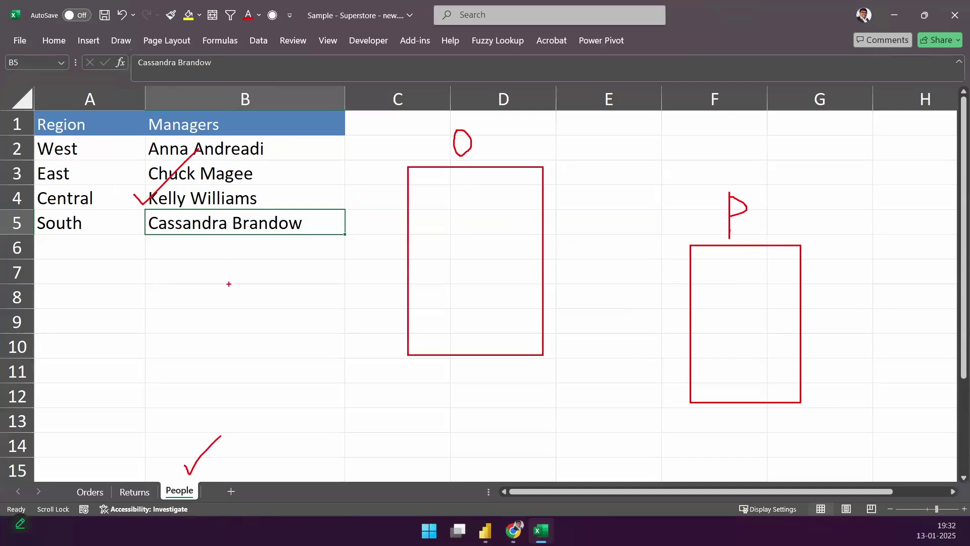
Step: Box the Region column, link an R in each drawn table with a line, add Mgr and a check mark, and exit annotation
drag(24, 99, 125, 250)
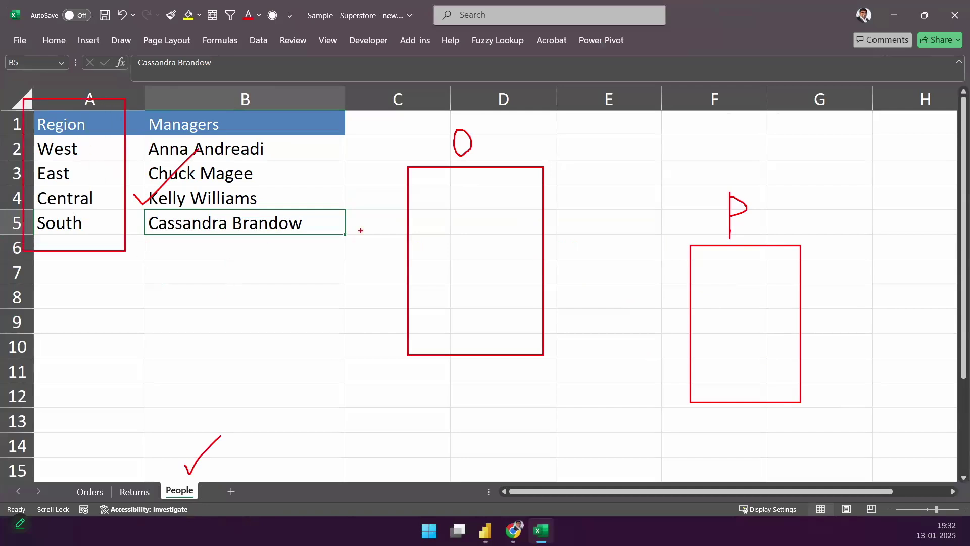
mouse_move(420, 203)
mouse_down()
mouse_move(422, 233)
mouse_move(468, 229)
mouse_up()
mouse_move(718, 276)
mouse_down()
mouse_move(719, 297)
mouse_move(766, 306)
mouse_up()
drag(534, 229, 700, 286)
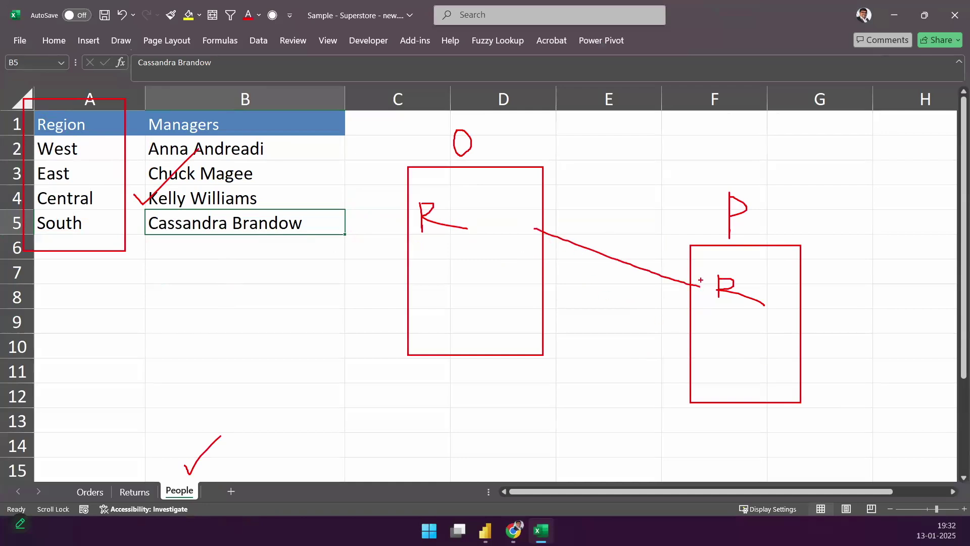
mouse_move(732, 331)
mouse_down()
mouse_move(733, 314)
mouse_move(750, 331)
mouse_move(757, 322)
mouse_move(758, 342)
mouse_move(784, 312)
mouse_up()
drag(500, 266, 534, 248)
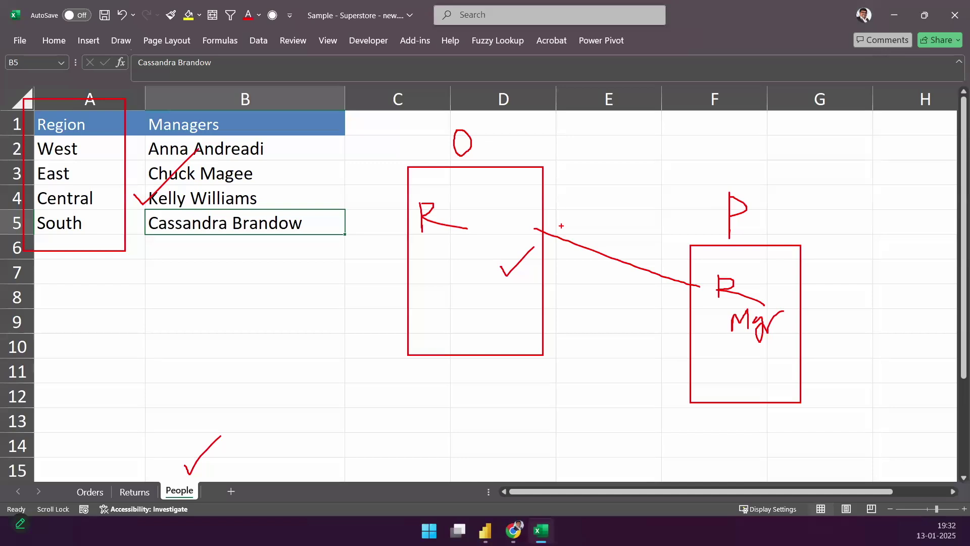
key(Escape)
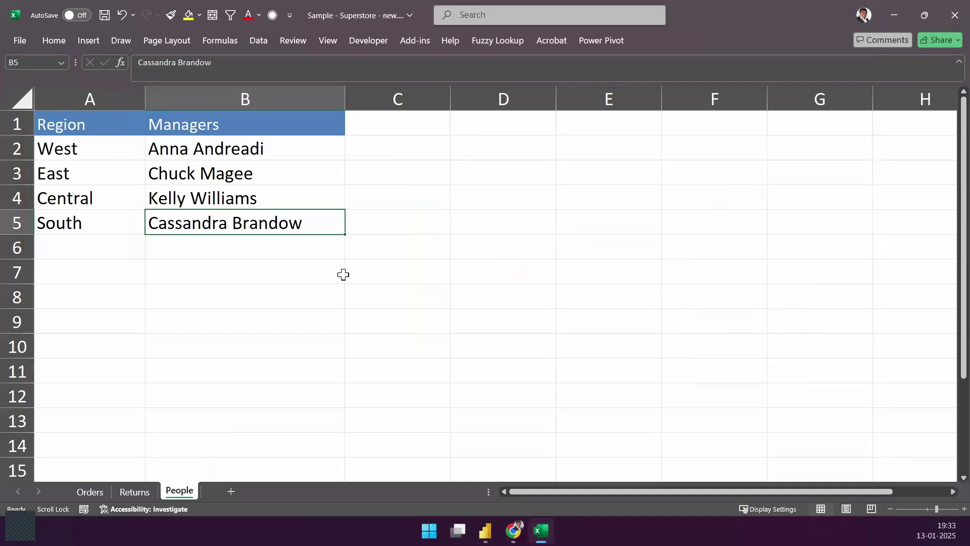
Step: Return to the Orders sheet, select the State cell in row 7, and clear the red freehand drawing
click(296, 302)
click(98, 492)
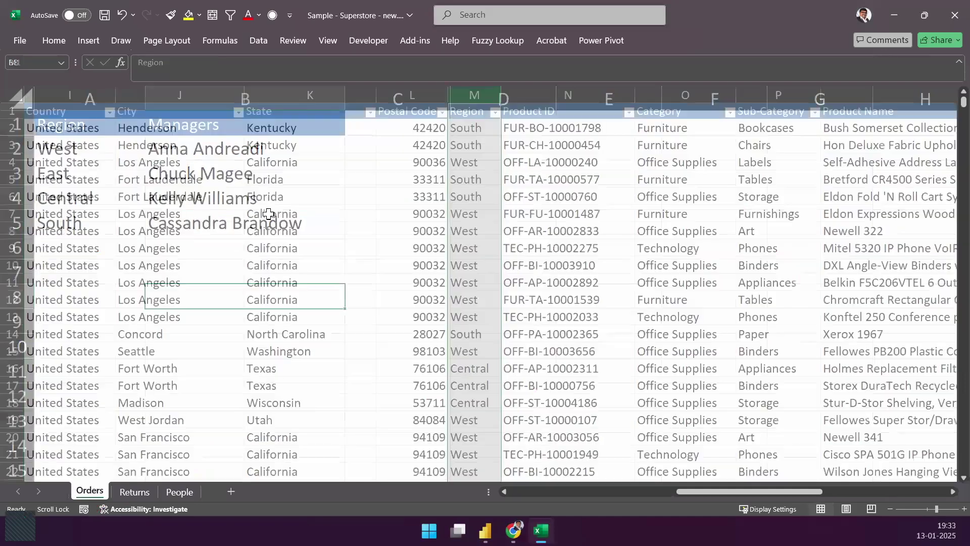
click(268, 213)
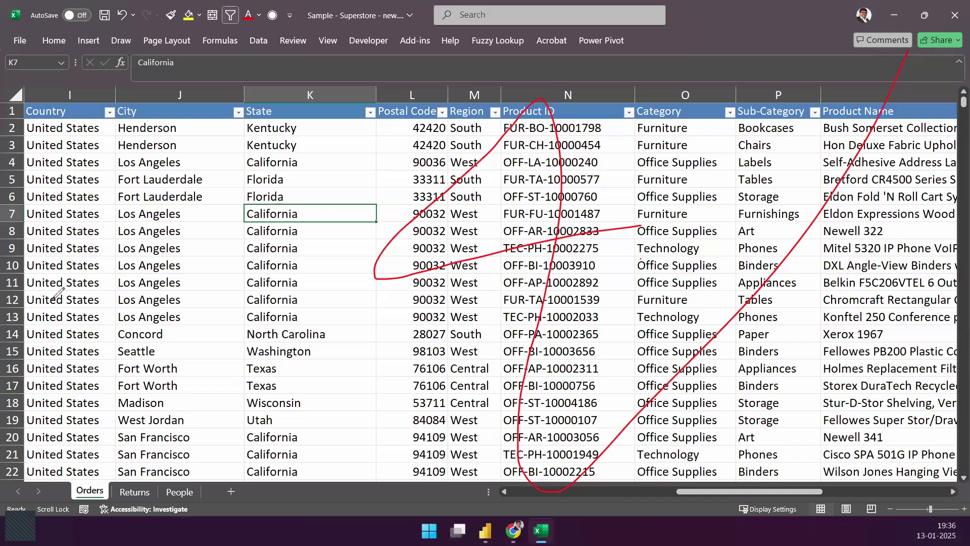
click(24, 177)
click(505, 233)
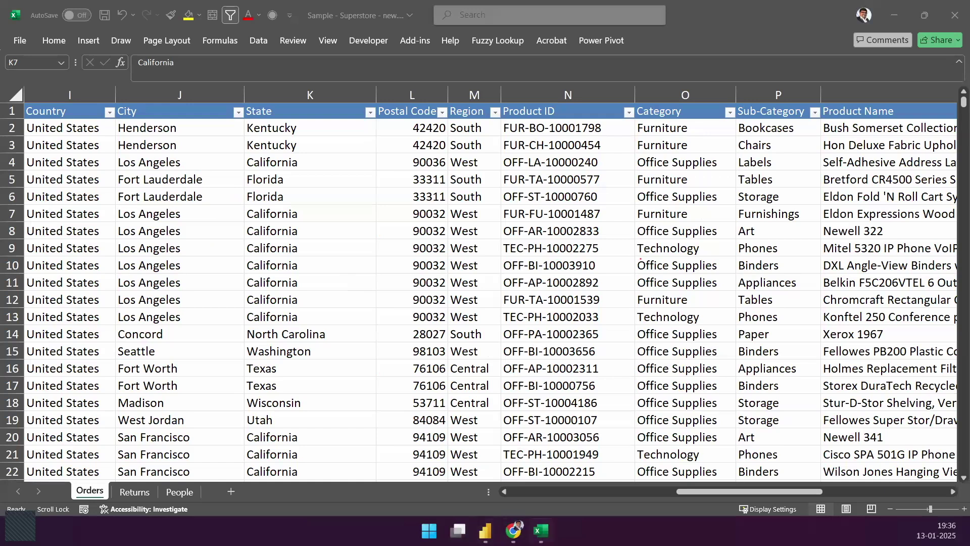
Step: Switch to Power BI Desktop and create a blank report
mouse_move(514, 531)
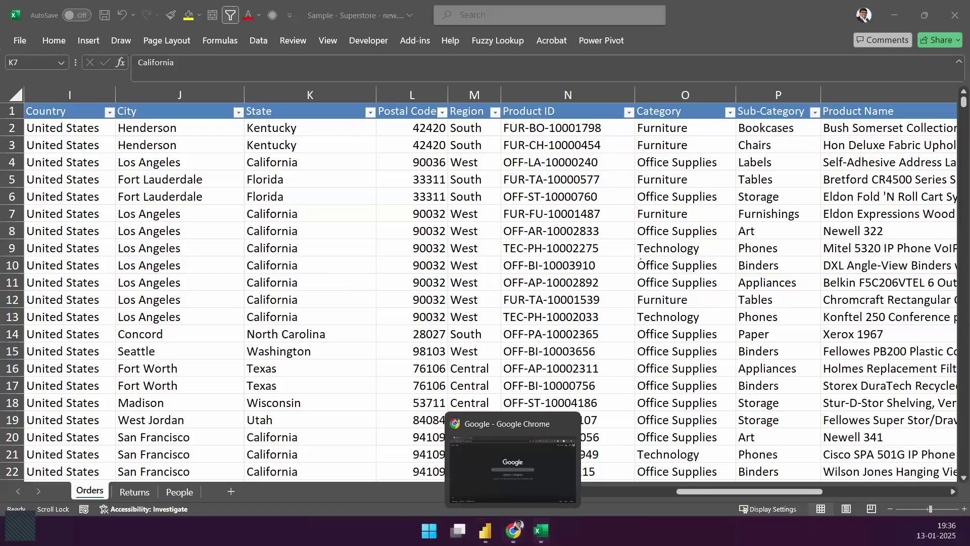
click(485, 531)
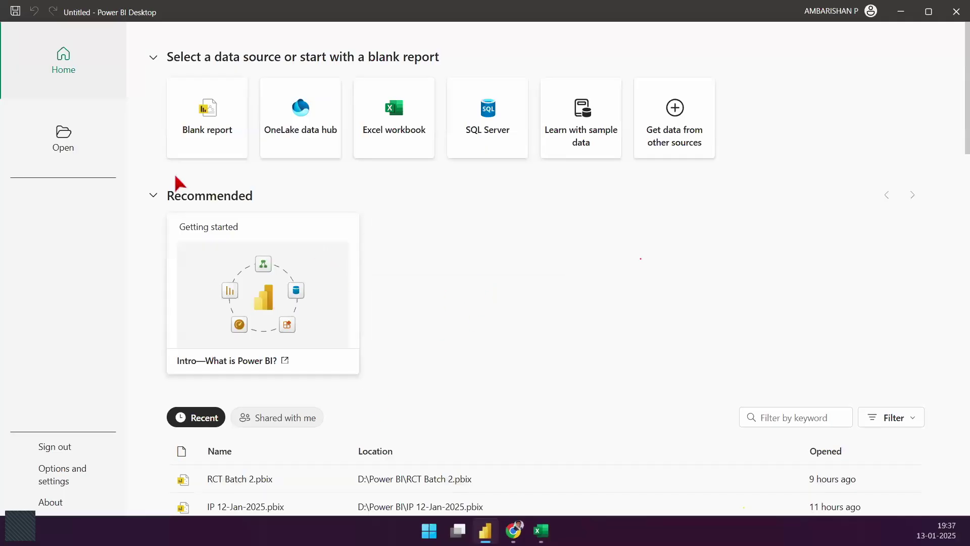
click(207, 124)
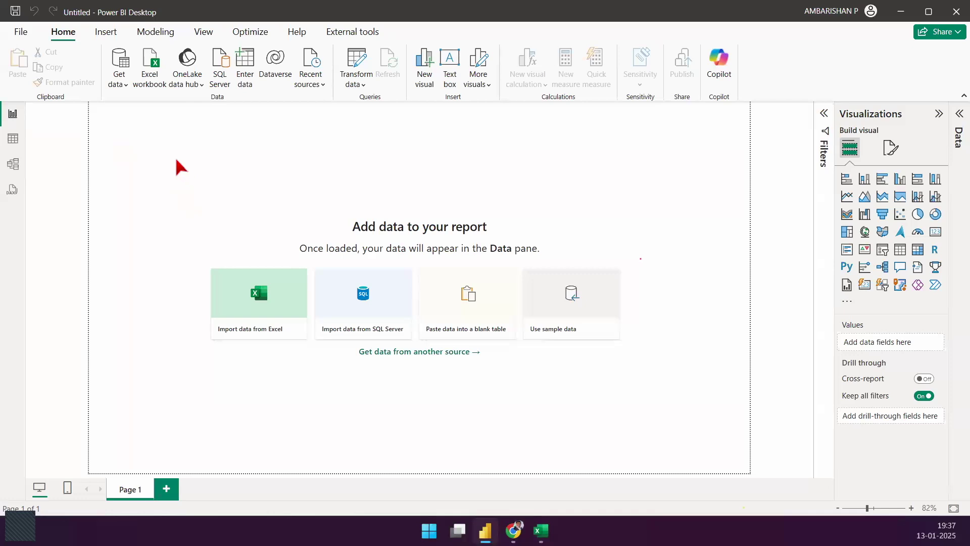
Step: Highlight the Get data command with a red box, an arrow and a check mark, and exit annotation
mouse_move(101, 43)
mouse_down()
mouse_move(140, 103)
mouse_move(102, 155)
mouse_up()
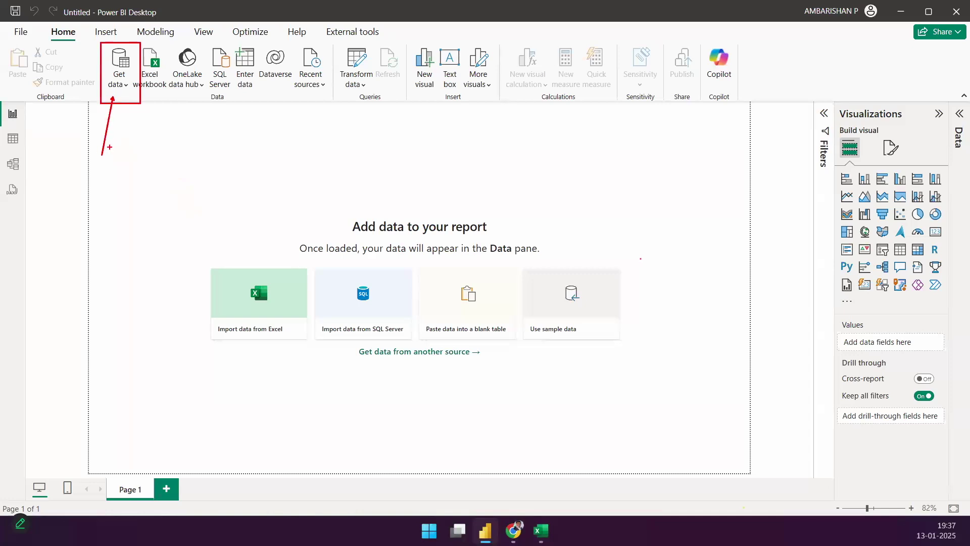
drag(127, 59, 166, 6)
key(Escape)
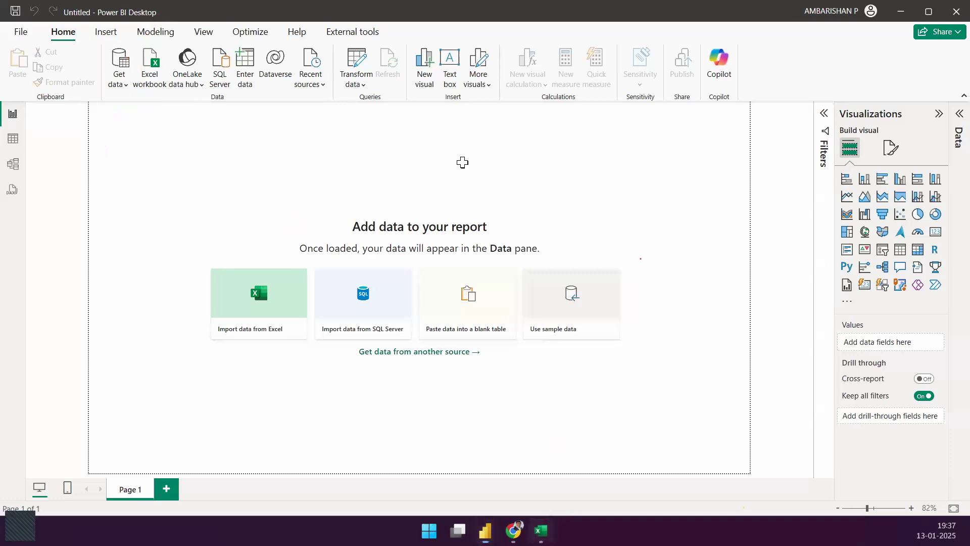
Step: Switch to the Excel workbook, show its file name and location details, underline the file extension in red, and close the details
key(alt+Tab)
click(404, 16)
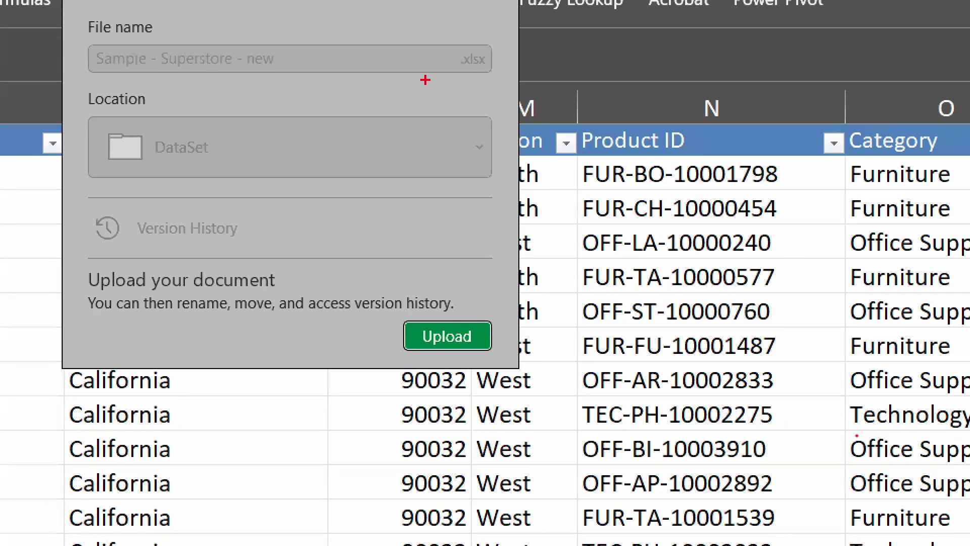
drag(425, 80, 519, 80)
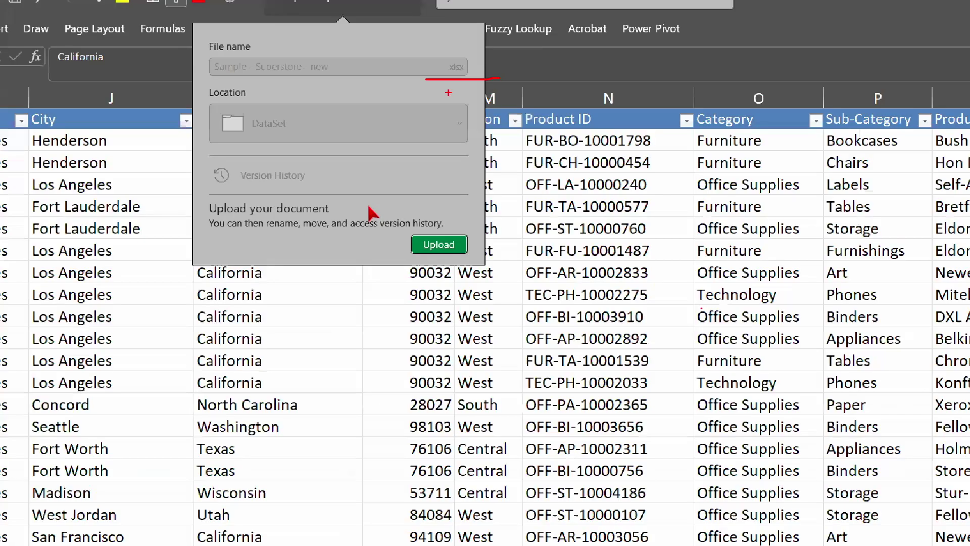
key(Escape)
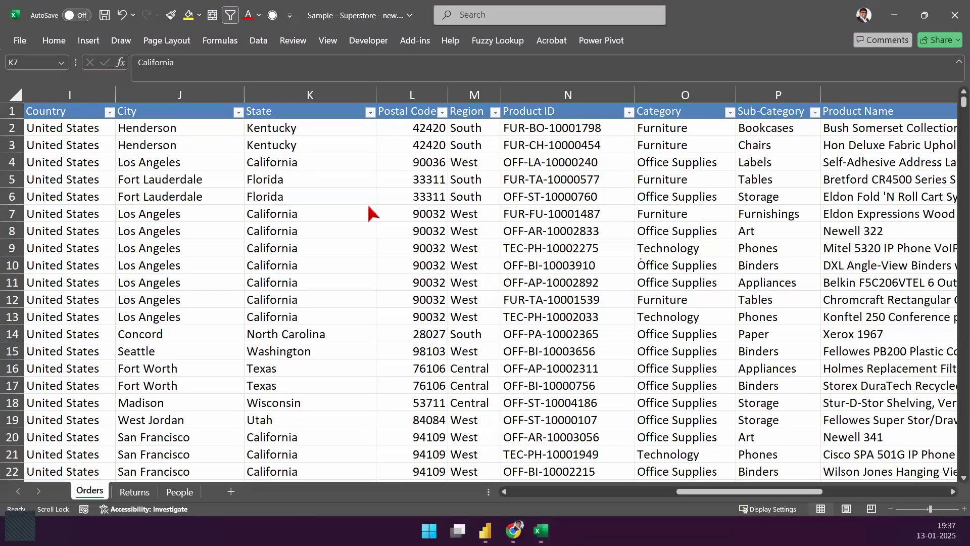
click(368, 207)
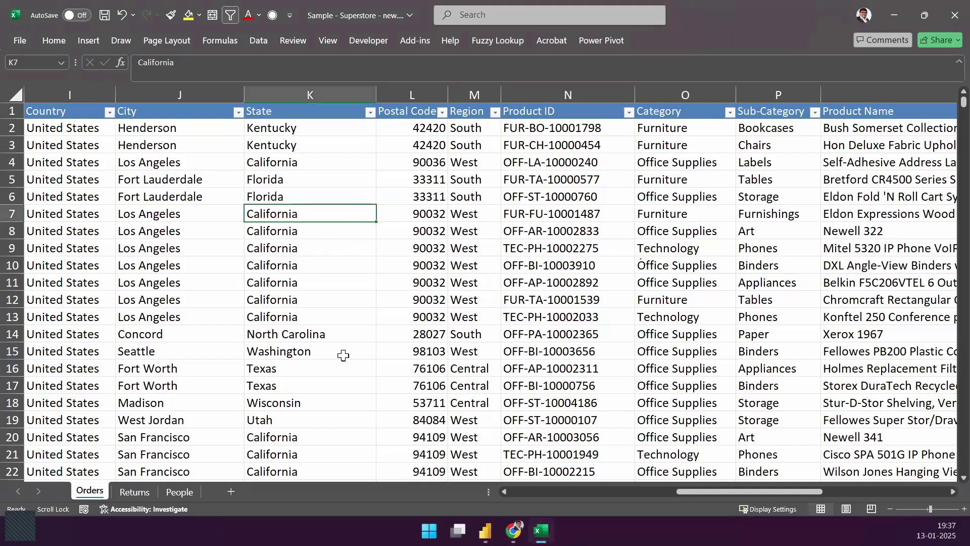
Step: Switch back to Power BI Desktop and highlight the Import data from Excel option with a red box, an arrow and a check mark
key(alt+Tab)
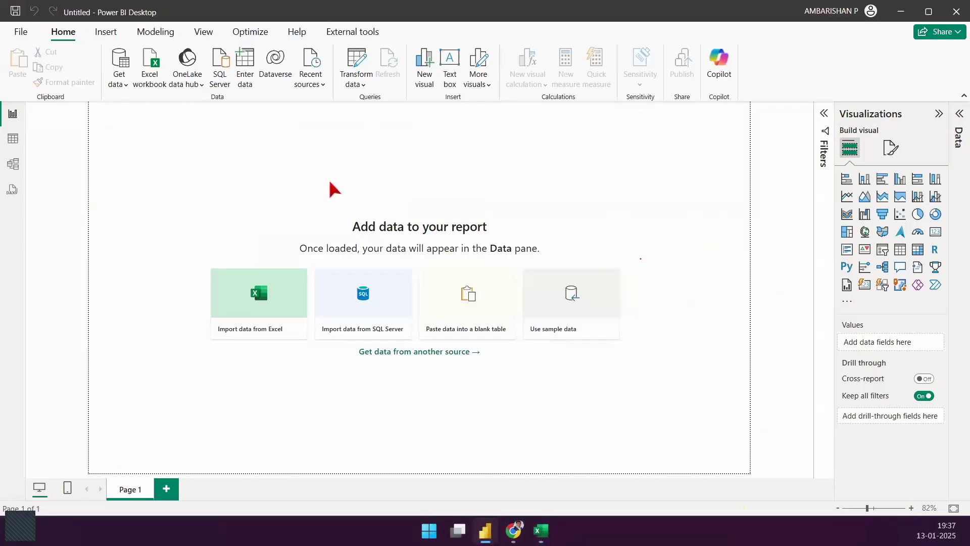
mouse_move(195, 264)
mouse_down()
mouse_move(321, 349)
mouse_move(344, 409)
mouse_up()
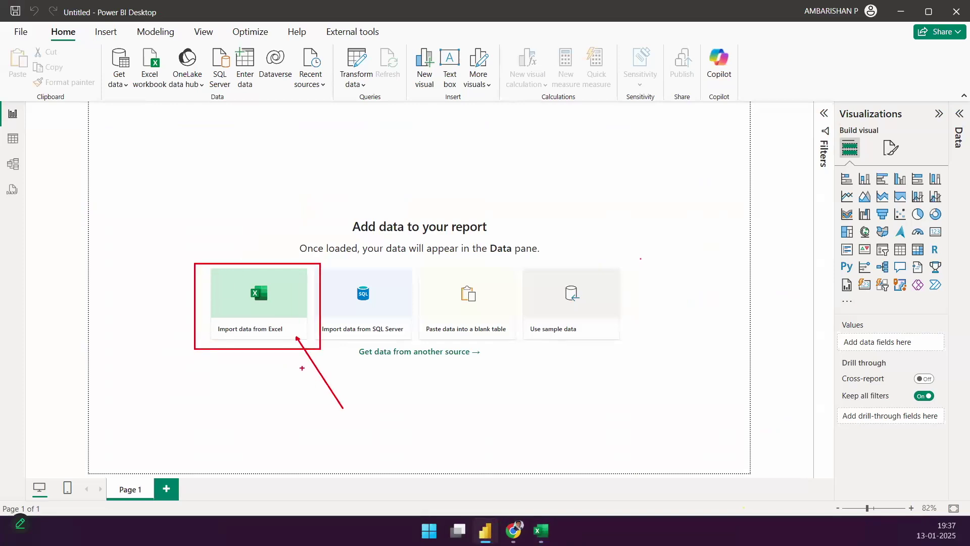
drag(279, 303, 343, 261)
click(21, 524)
Step: Highlight the Excel workbook command with a red box, an arrow and a check mark, and exit annotation
drag(129, 41, 192, 153)
mouse_move(132, 45)
mouse_down()
mouse_move(142, 63)
mouse_move(192, 0)
mouse_up()
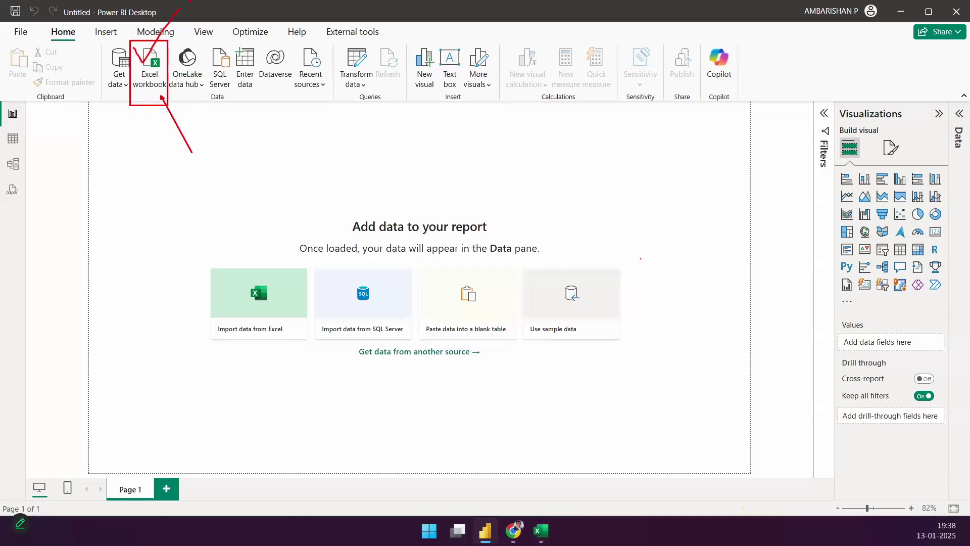
key(Escape)
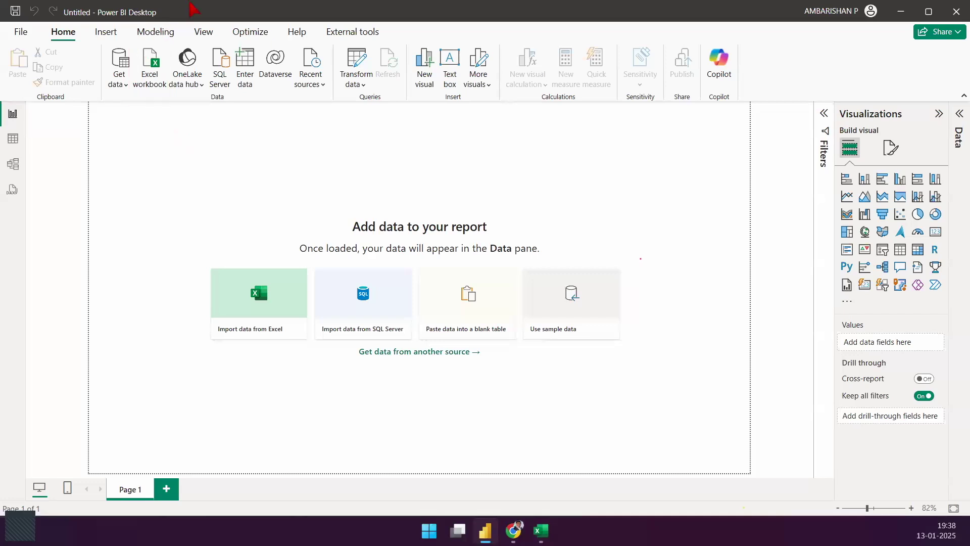
Step: Open the Get data list of common data sources, highlight Excel workbook with a red box and an arrow, and exit annotation
click(121, 84)
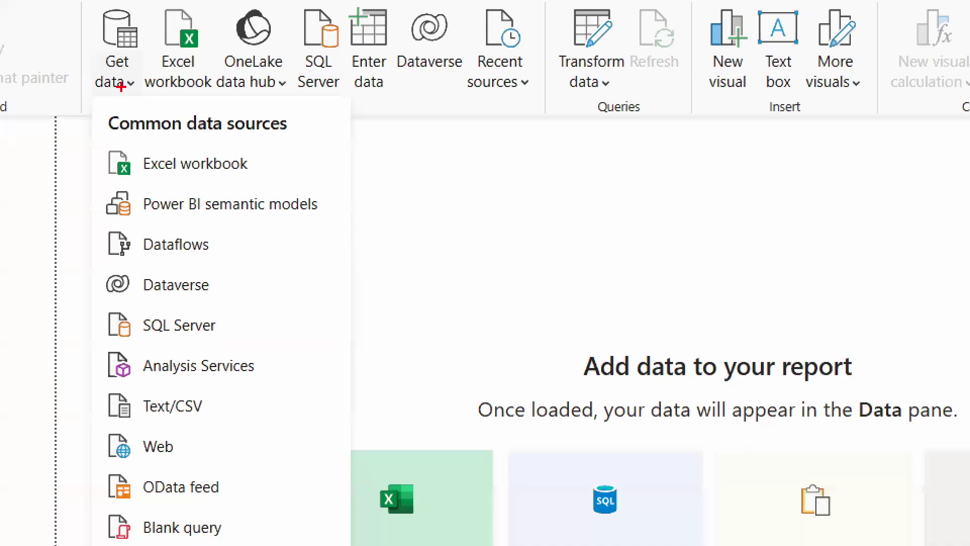
drag(102, 113, 233, 135)
drag(283, 161, 379, 107)
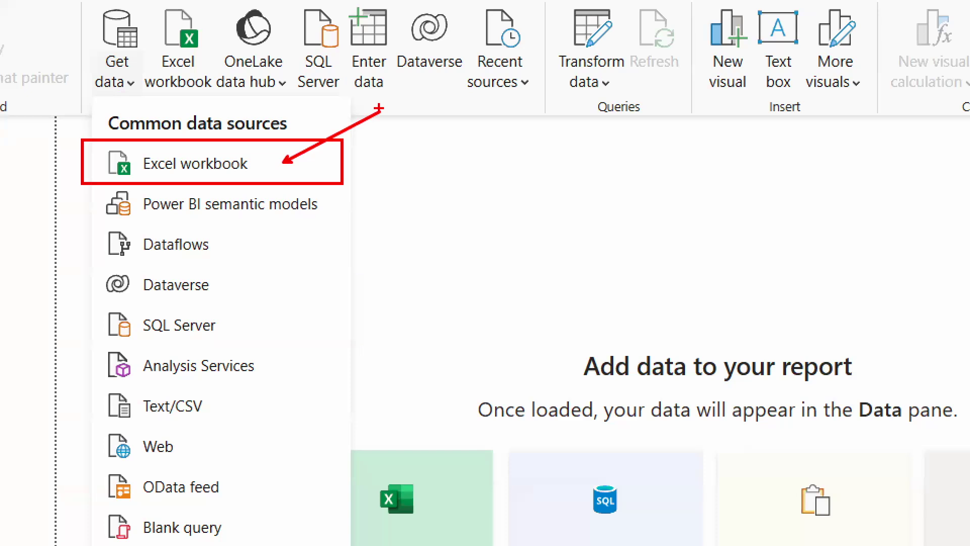
key(Escape)
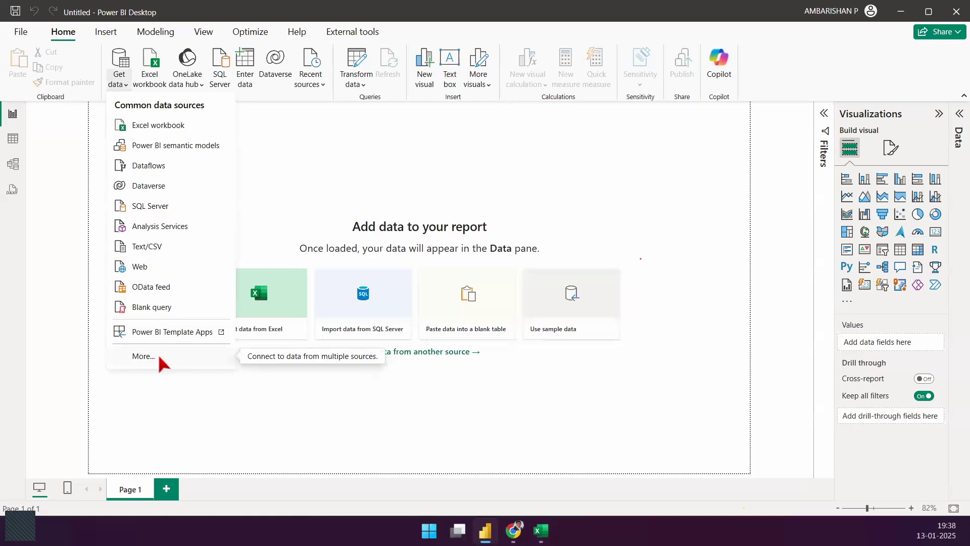
Step: Highlight the Get data command with a red box and an arrow, put a check mark beside More..., and clear the markings
key(ctrl+2)
mouse_move(98, 37)
mouse_down()
mouse_move(135, 94)
mouse_move(71, 133)
mouse_up()
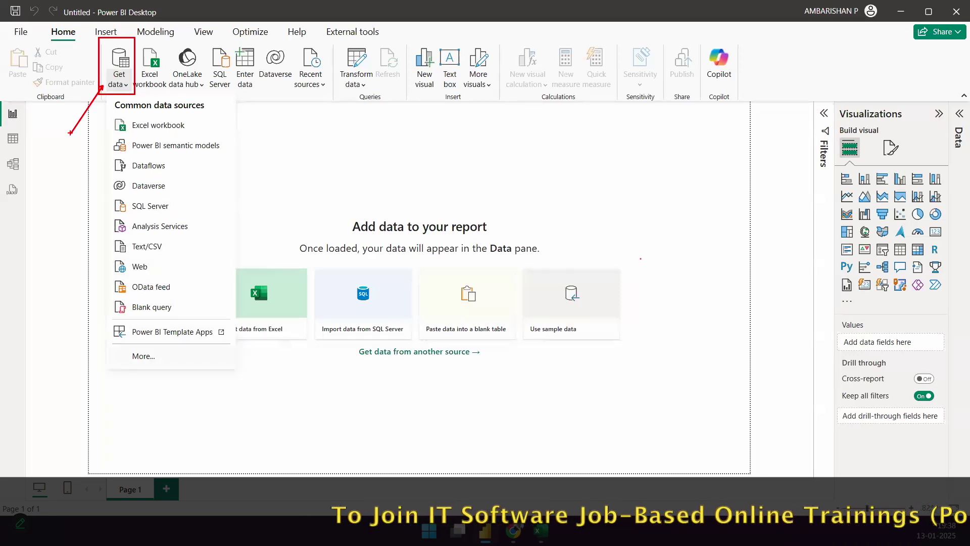
drag(173, 352, 225, 325)
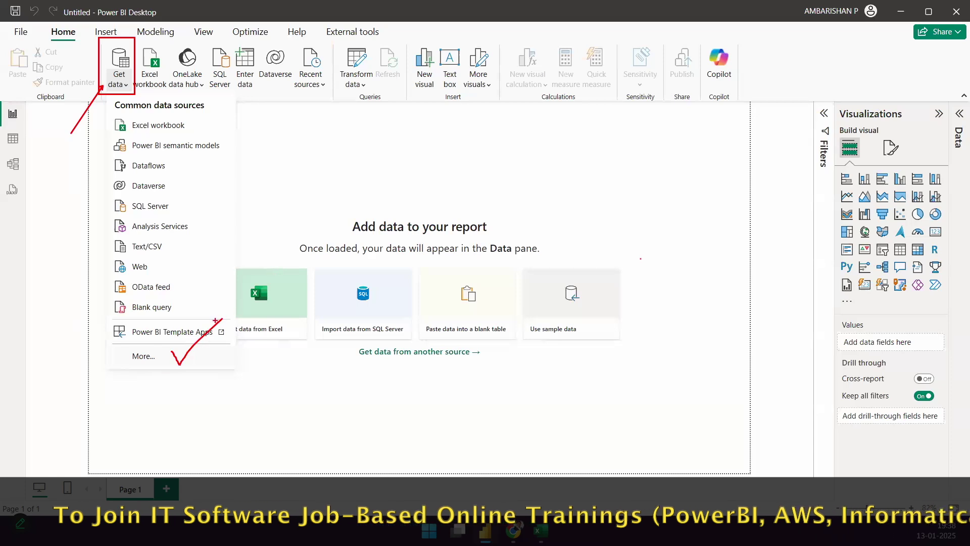
key(Escape)
Step: Mark the Import data from Excel option and Excel workbook command with red check marks and box the Excel workbook entry among the common data sources
drag(268, 285, 336, 229)
drag(148, 37, 182, 18)
drag(88, 109, 256, 123)
key(ctrl+z)
drag(93, 114, 249, 137)
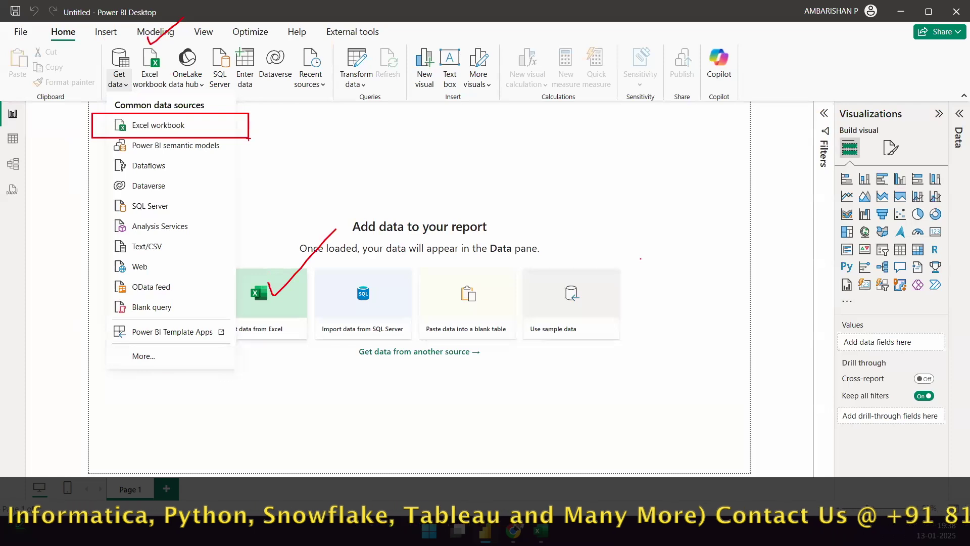
key(Escape)
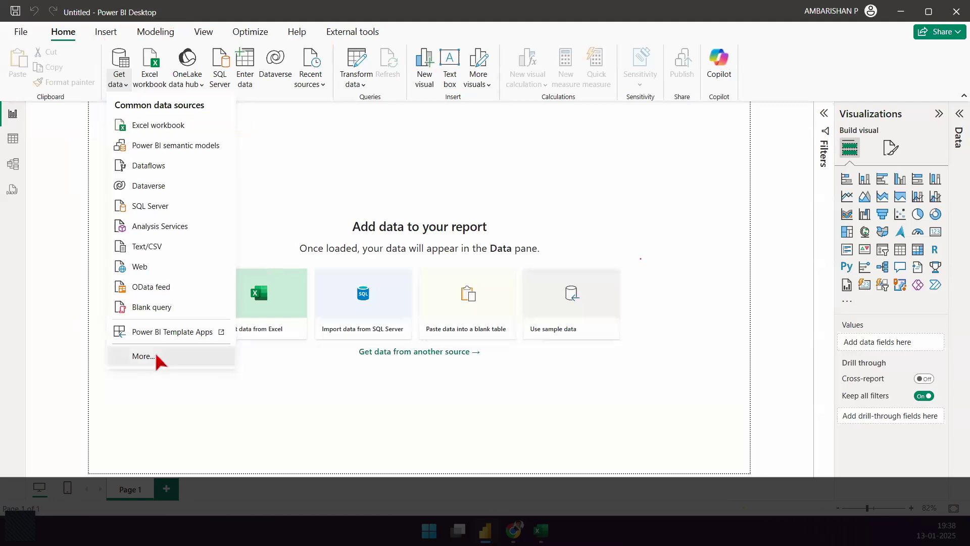
Step: Open the full Get Data dialog, draw a circled 1 near its title, and highlight Excel Workbook with a red box and an arrow
click(144, 356)
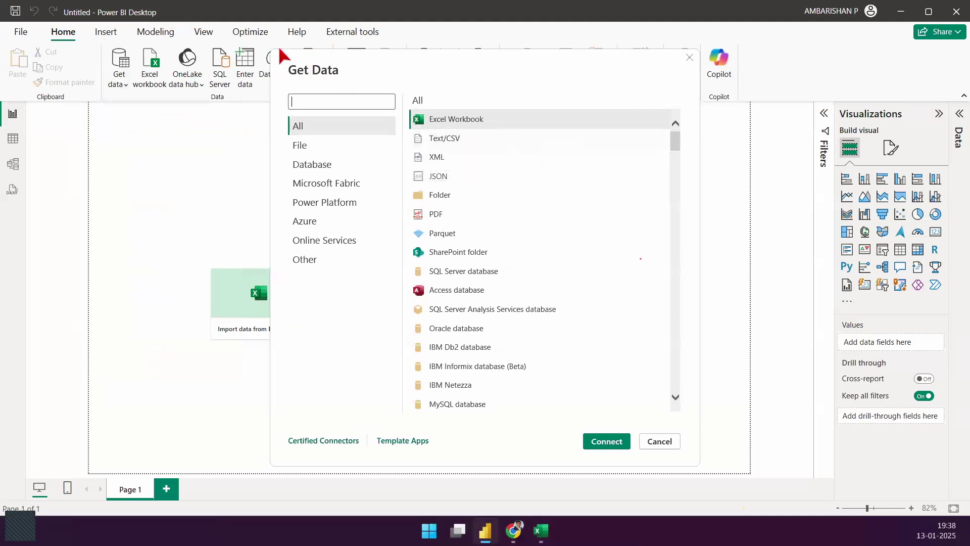
key(ctrl+2)
mouse_move(391, 45)
mouse_down()
mouse_move(391, 79)
mouse_move(438, 50)
mouse_move(354, 53)
mouse_up()
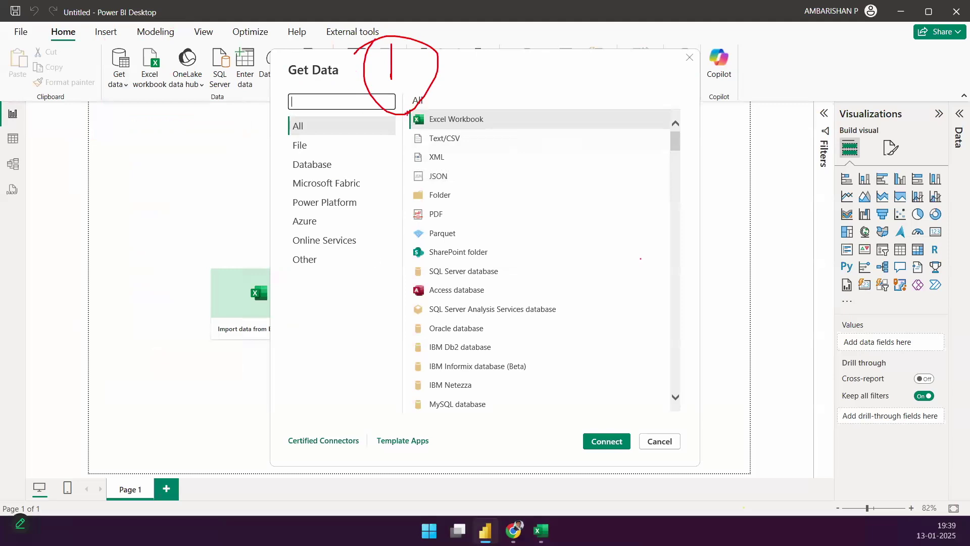
drag(406, 107, 559, 132)
drag(496, 114, 532, 79)
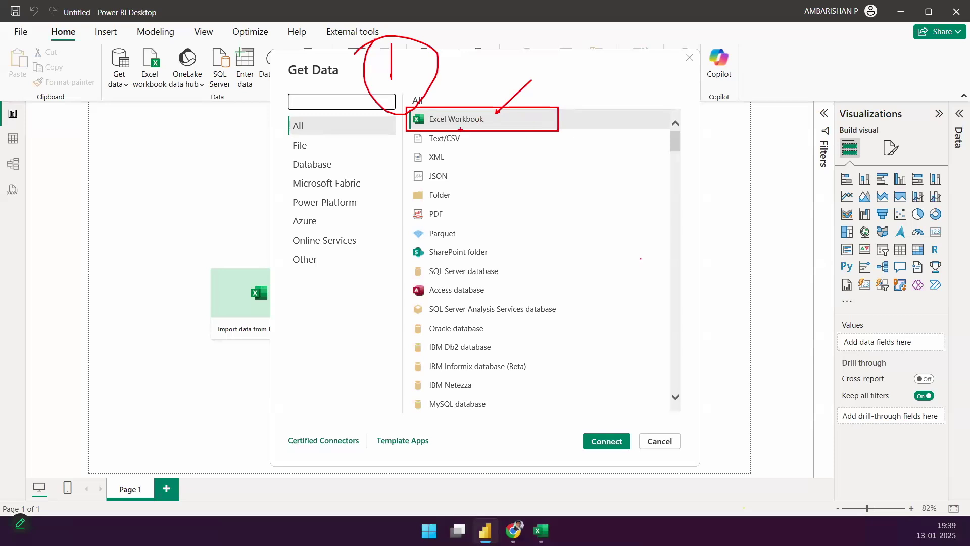
Step: Mark SQL Server database and Oracle database with red check marks, draw a red box around the Azure category, and exit annotation
drag(502, 271, 550, 233)
drag(506, 328, 533, 306)
drag(272, 210, 369, 236)
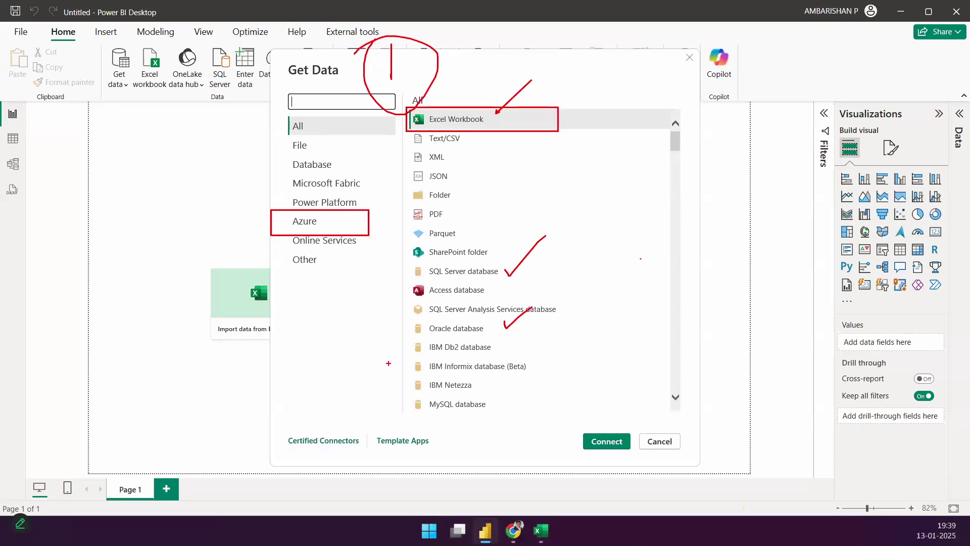
key(Escape)
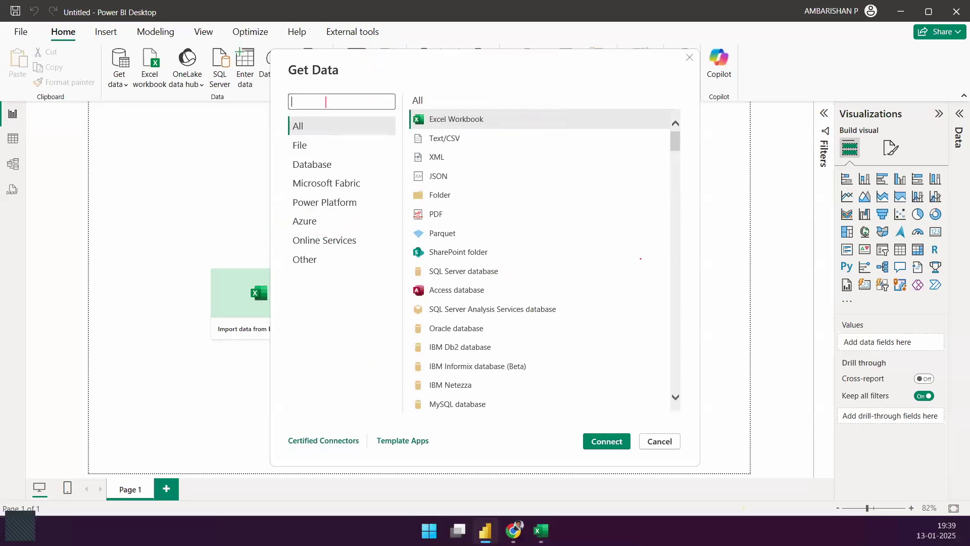
Step: Browse the data connectors in the Azure, Other and All categories of the Get Data dialog
text(s)
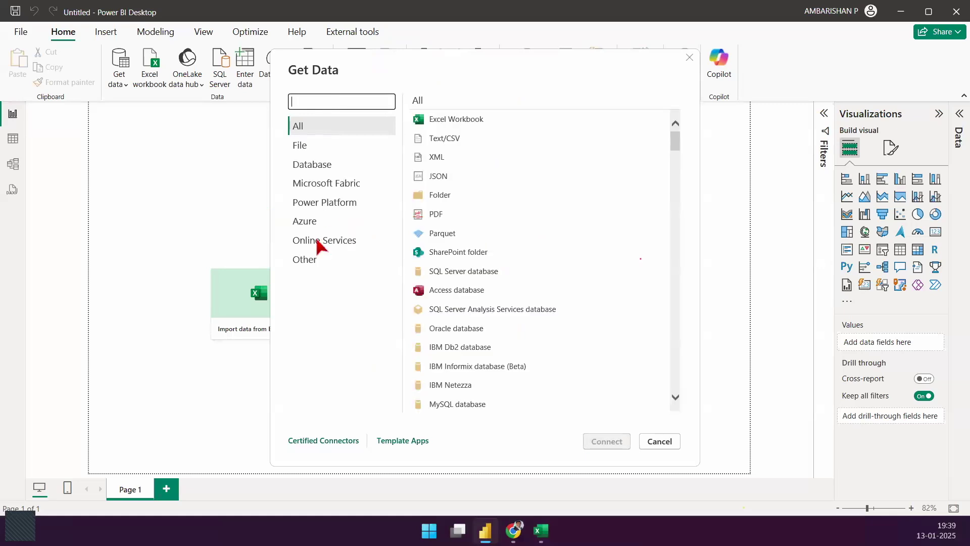
click(341, 226)
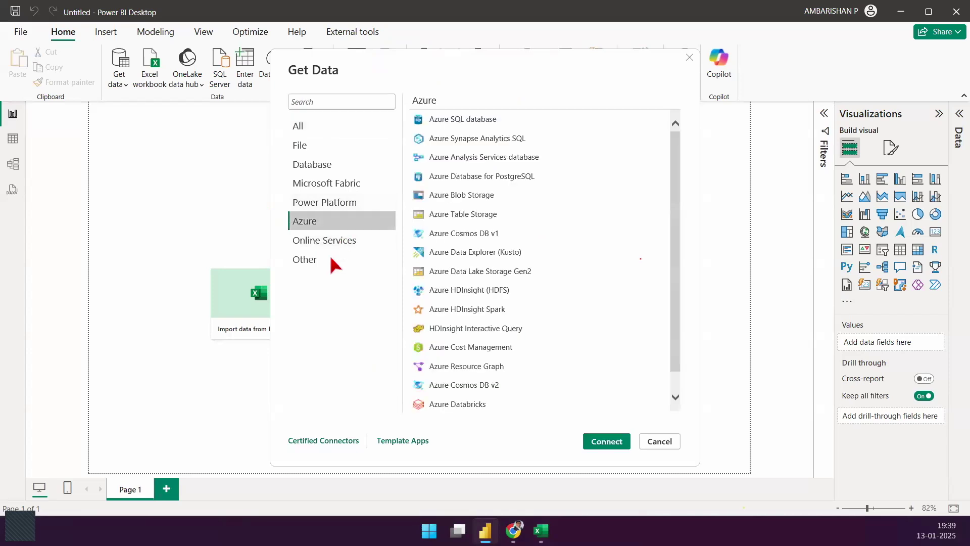
click(335, 261)
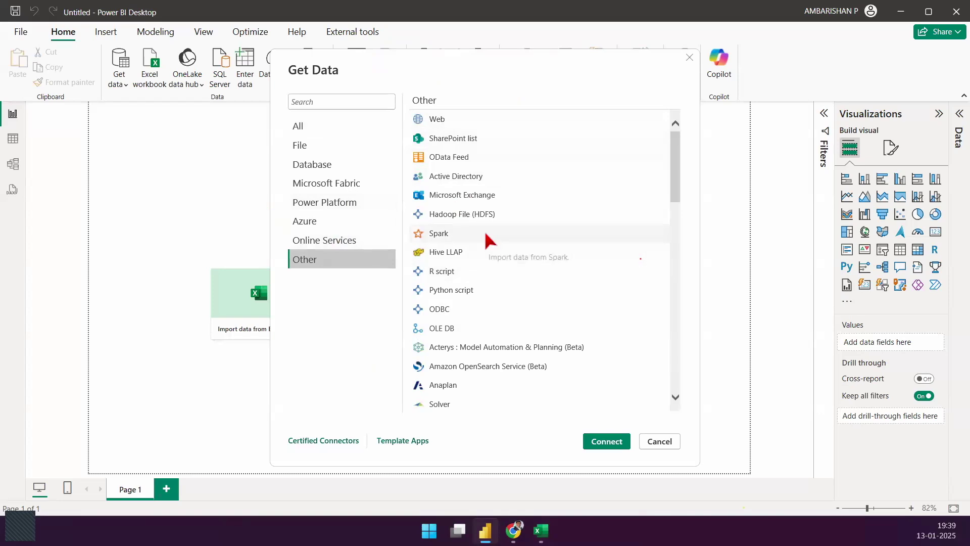
drag(680, 199, 669, 346)
drag(666, 266, 370, 132)
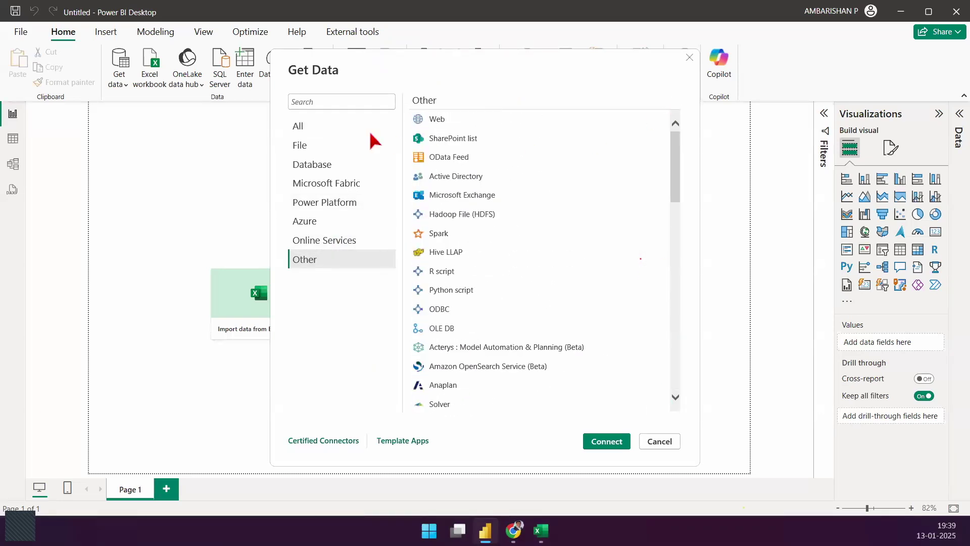
click(371, 130)
mouse_move(674, 151)
mouse_down()
mouse_move(678, 392)
mouse_move(713, 127)
mouse_move(685, 152)
mouse_up()
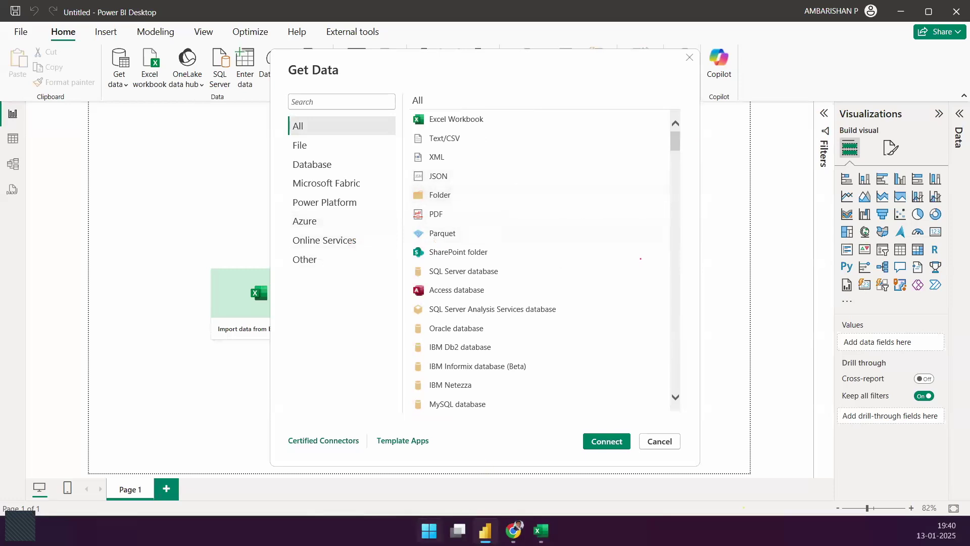
Step: Show the Windows Start menu, highlight Microsoft Store with a red box, an arrow and a check mark, and exit annotation
key(super)
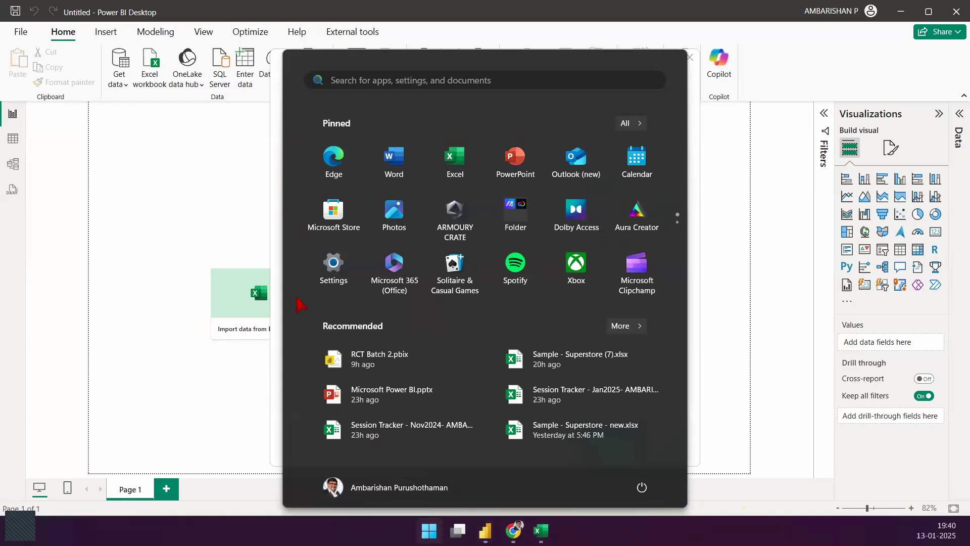
drag(291, 191, 369, 247)
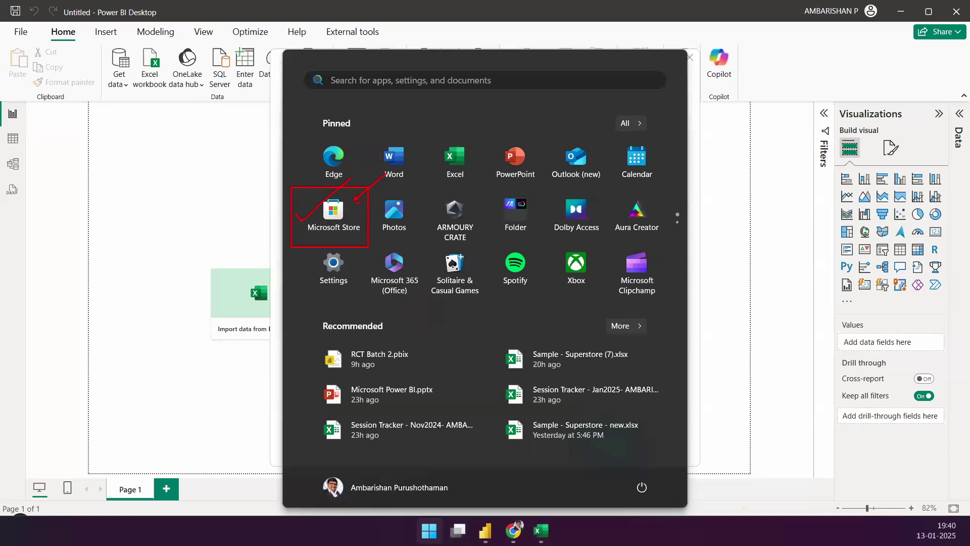
key(Escape)
Step: Switch to Microsoft Store, search for power bi desktop, and open the Power BI Desktop product page
click(430, 531)
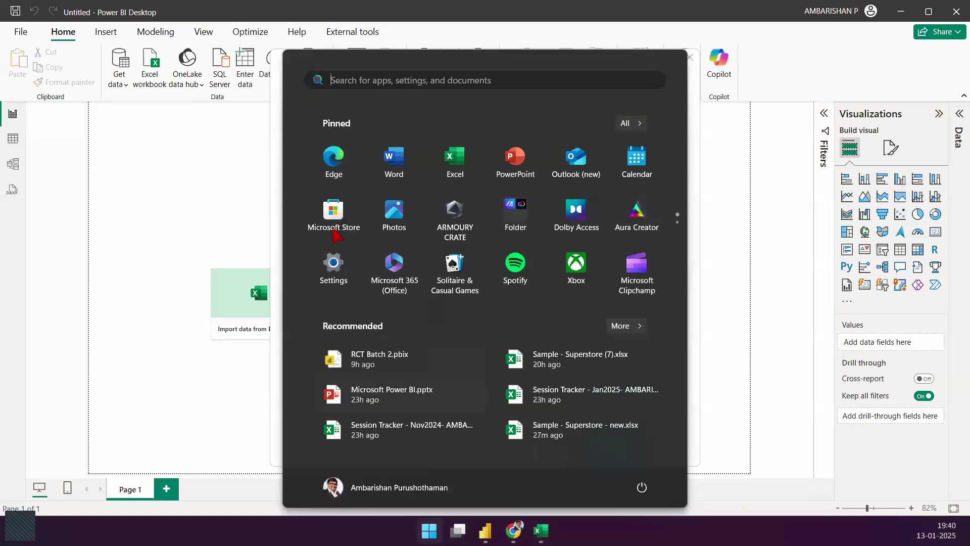
click(334, 217)
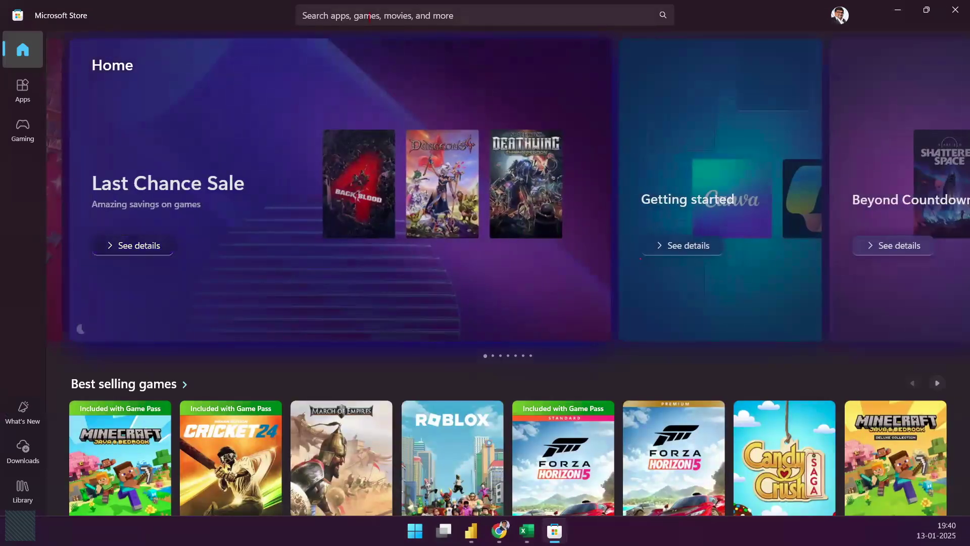
click(370, 16)
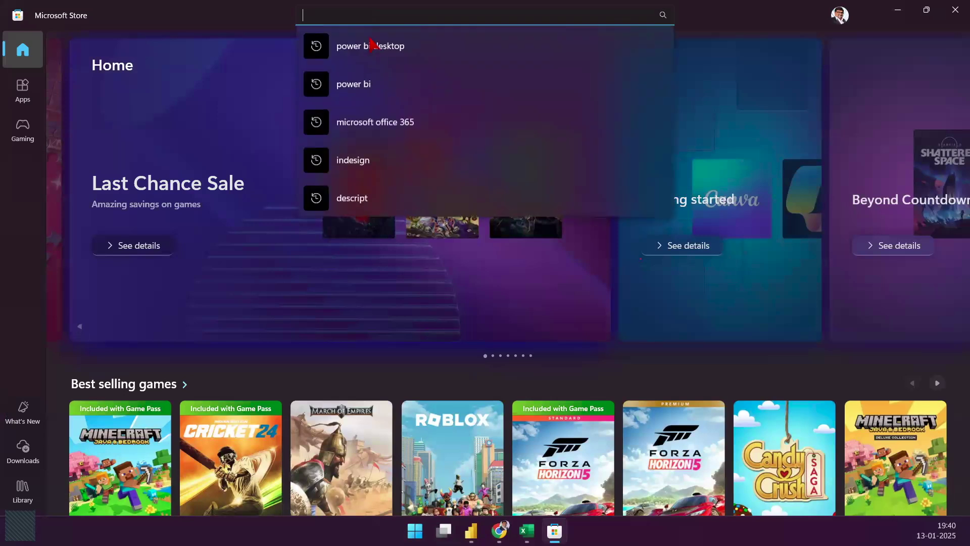
click(370, 49)
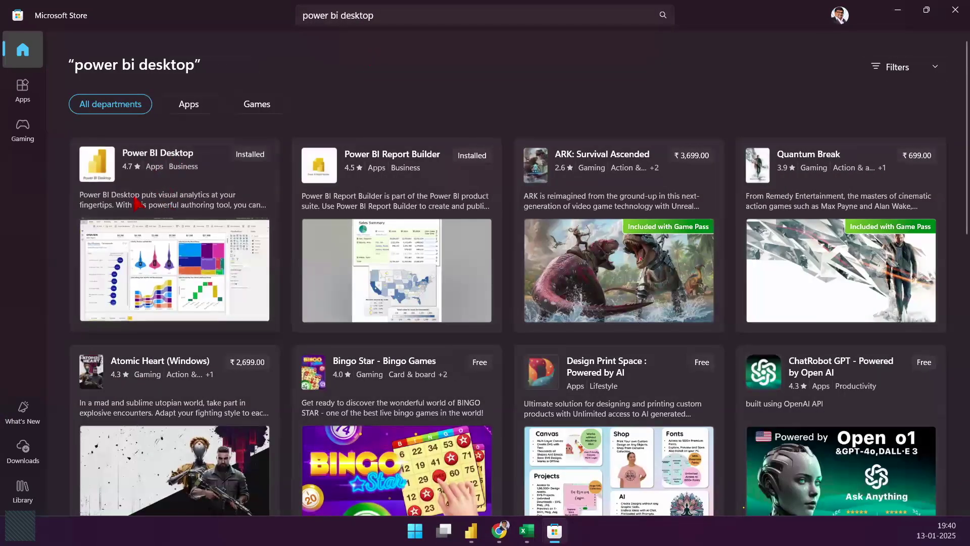
click(153, 205)
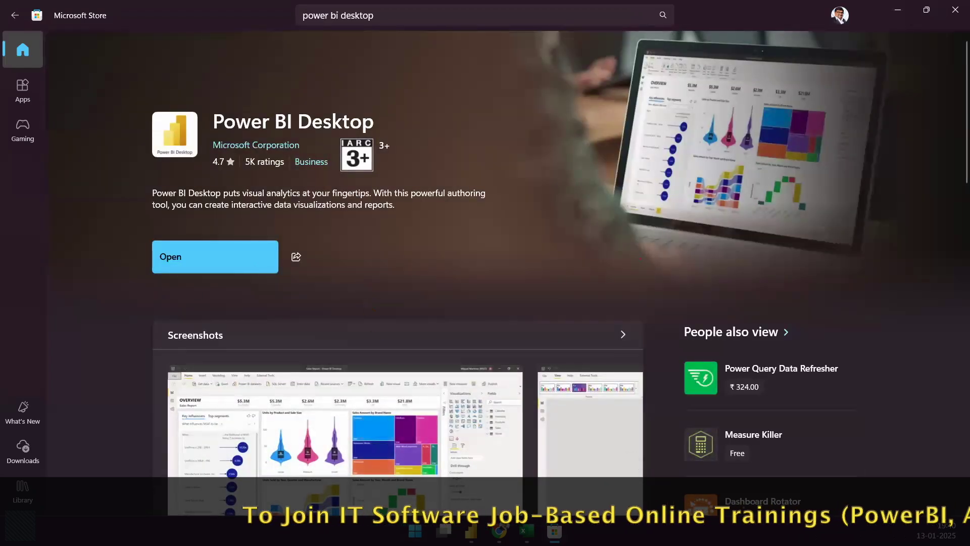
Step: Point out Microsoft Store in the Start menu and Open on the product page, and minimize the Store to return to Power BI Desktop
key(super)
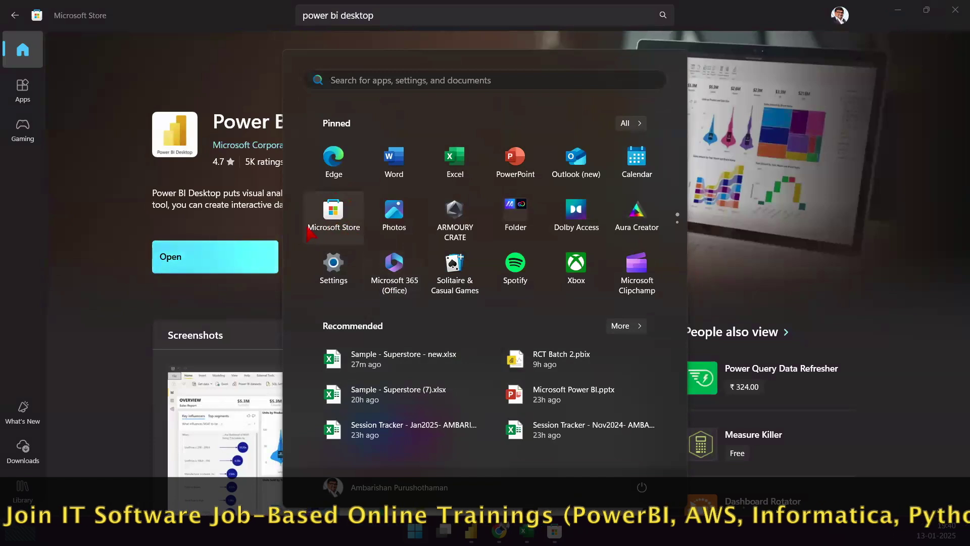
click(105, 189)
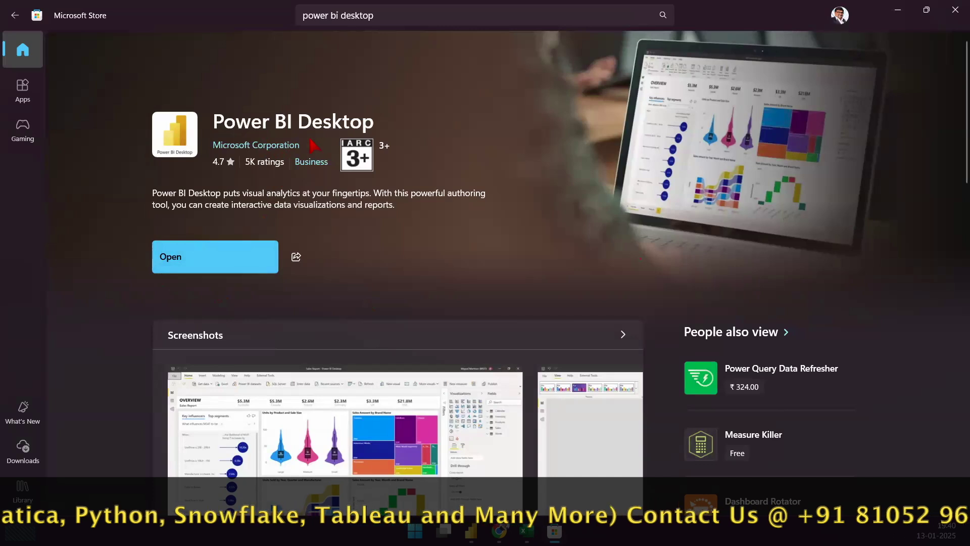
click(192, 263)
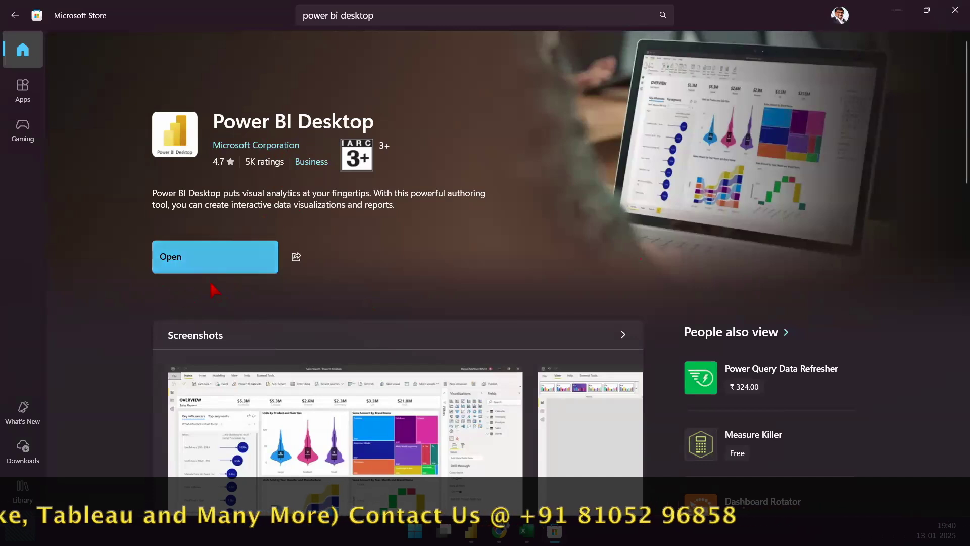
click(193, 266)
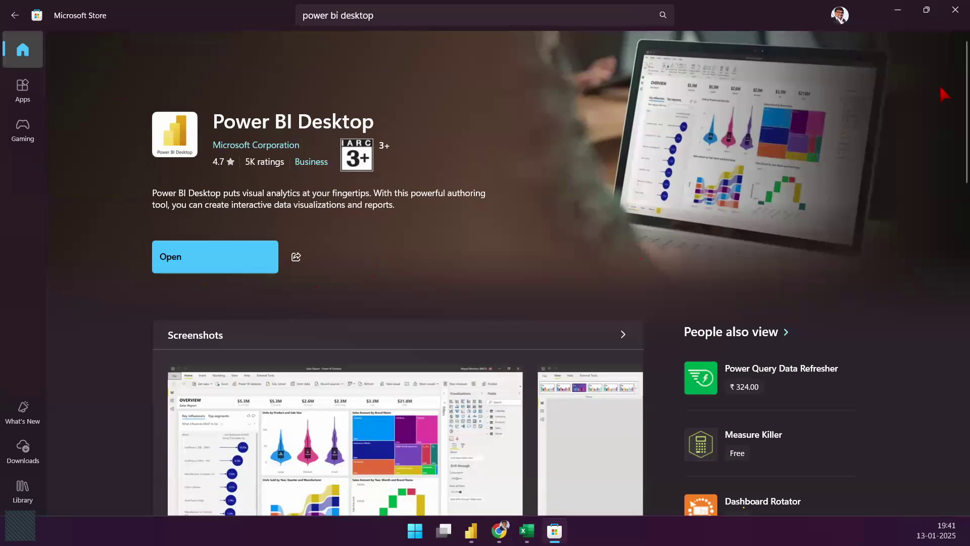
click(898, 11)
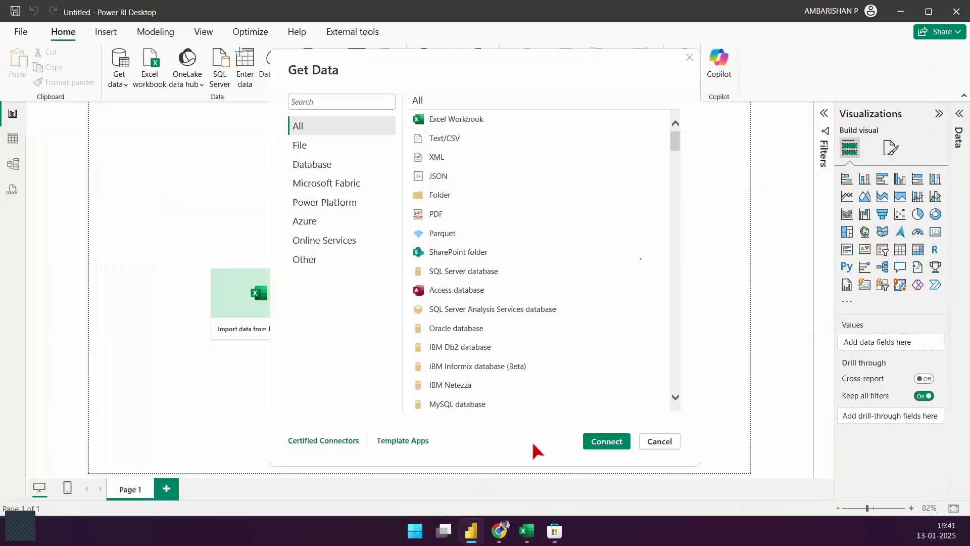
Step: Switch to Chrome and search for power bi desktop download 64-bit to reach Microsoft's Power BI Desktop download page
click(499, 530)
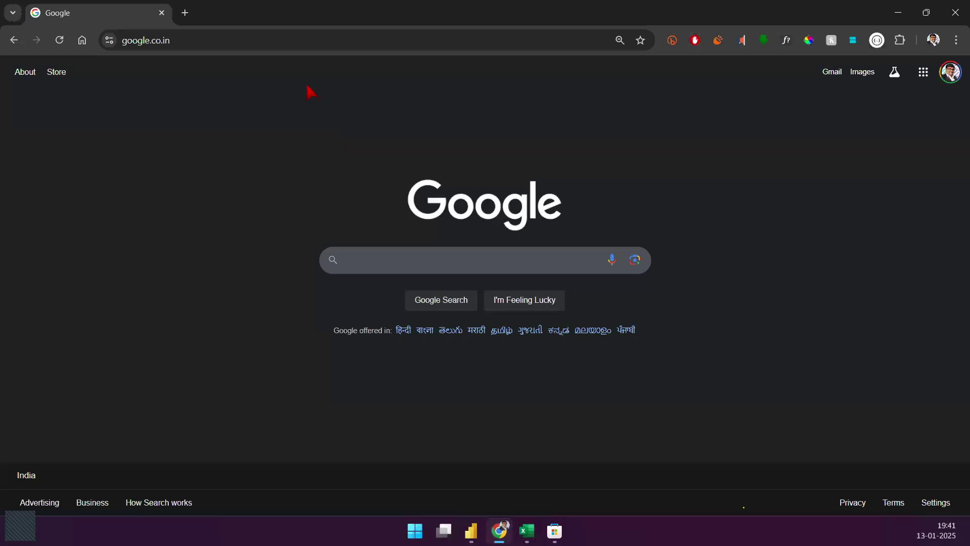
click(304, 49)
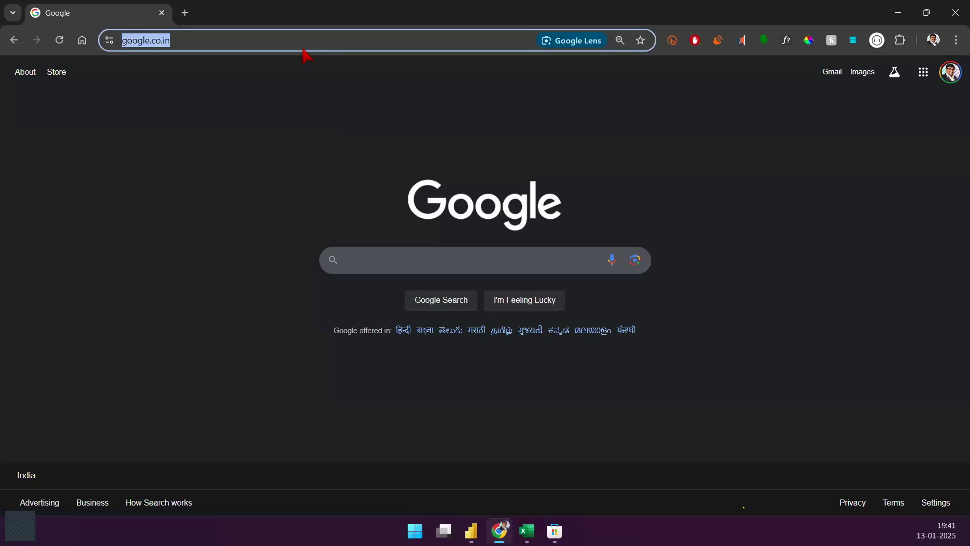
text(power bi des)
key(Down)
key(Down)
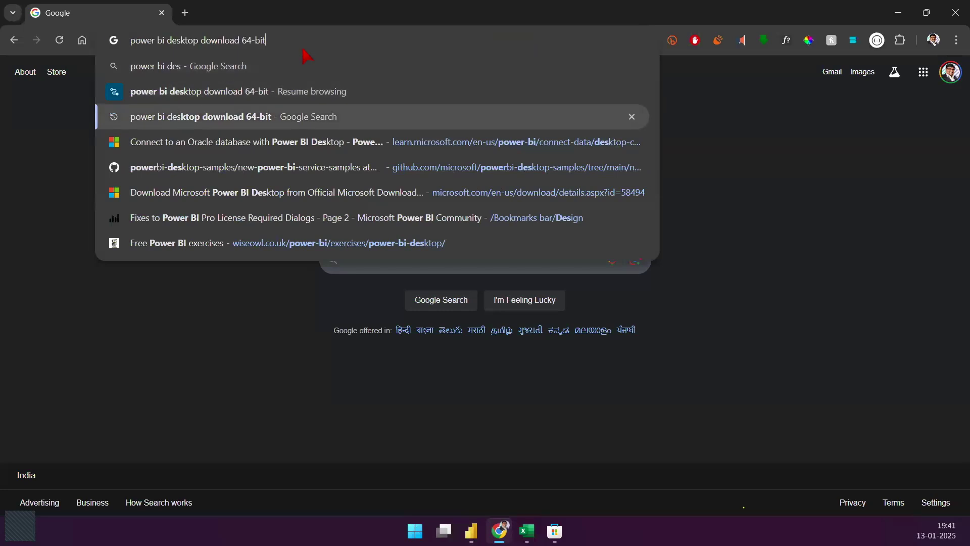
key(Return)
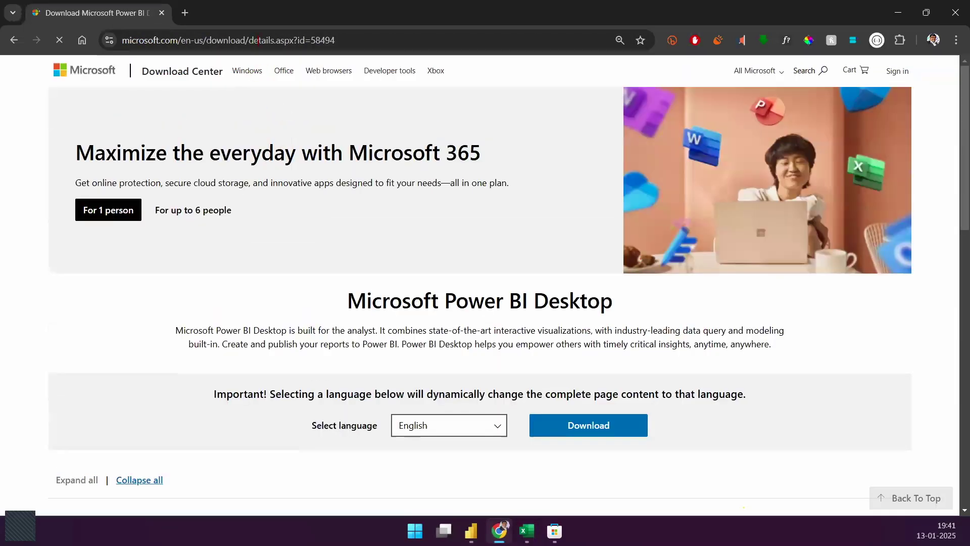
Step: Show the installer files offered for download on the Microsoft Power BI Desktop page
click(258, 41)
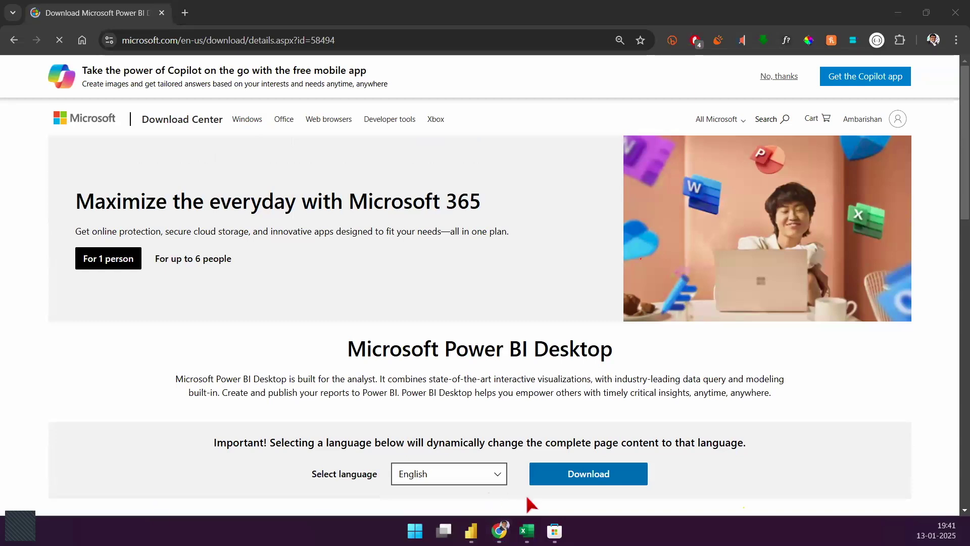
scroll(531, 475, down, 5)
click(596, 229)
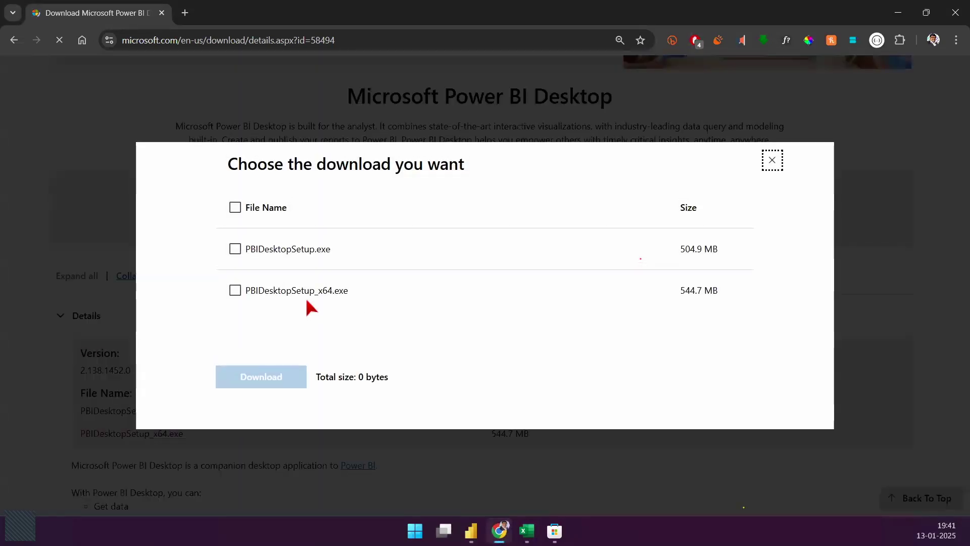
Step: Annotate the download list with a box, arrow and cross on PBIDesktopSetup_x64.exe and a tick on PBIDesktopSetup.exe, and close the list
drag(213, 275, 553, 303)
drag(364, 291, 436, 350)
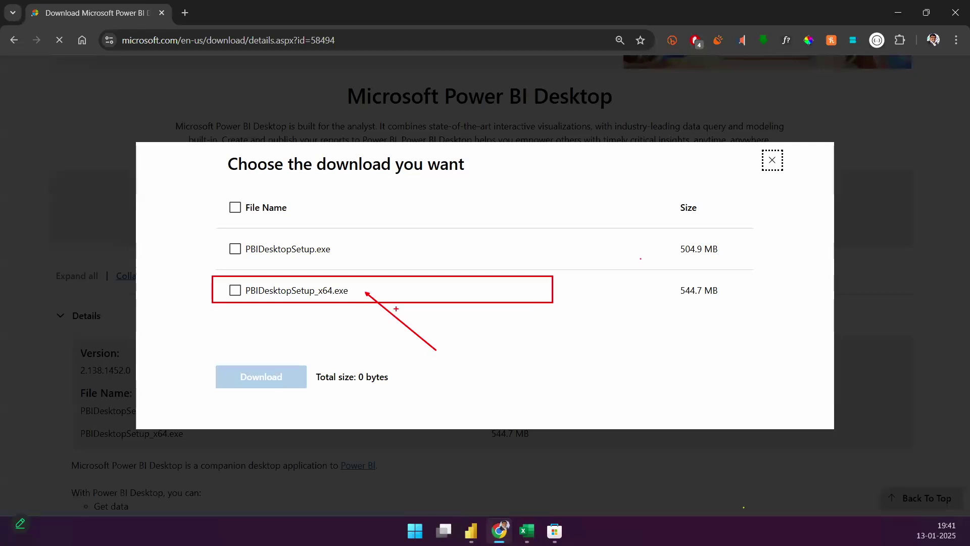
drag(317, 277, 342, 310)
drag(336, 273, 322, 316)
drag(344, 252, 378, 216)
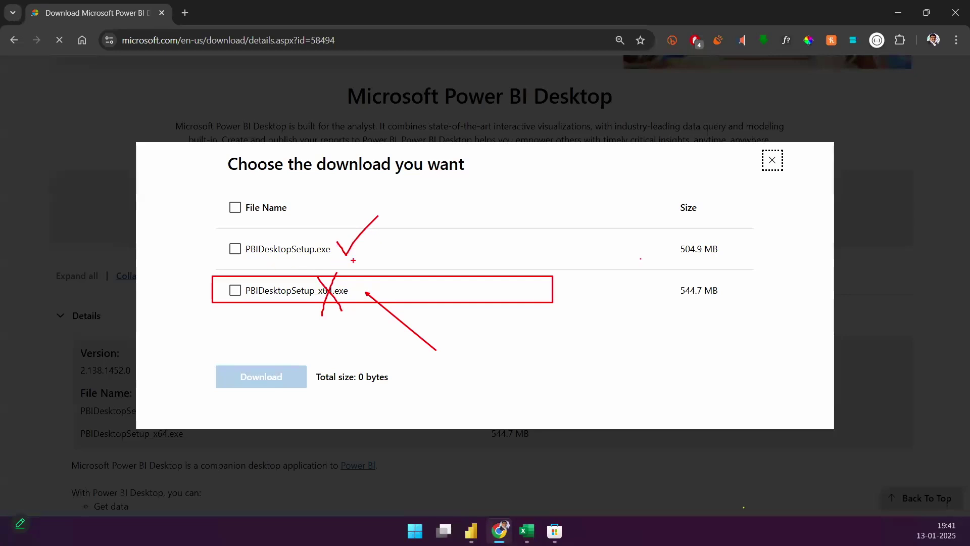
key(Escape)
click(772, 160)
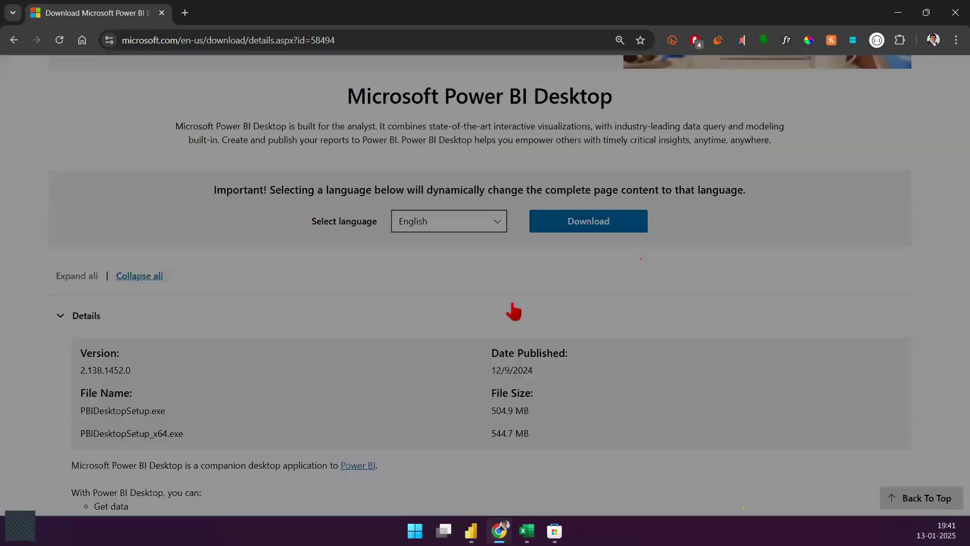
Step: Expand System Requirements on the download page and annotate the supported operating systems line with a box and an arrow at Windows 11
scroll(655, 388, down, 2)
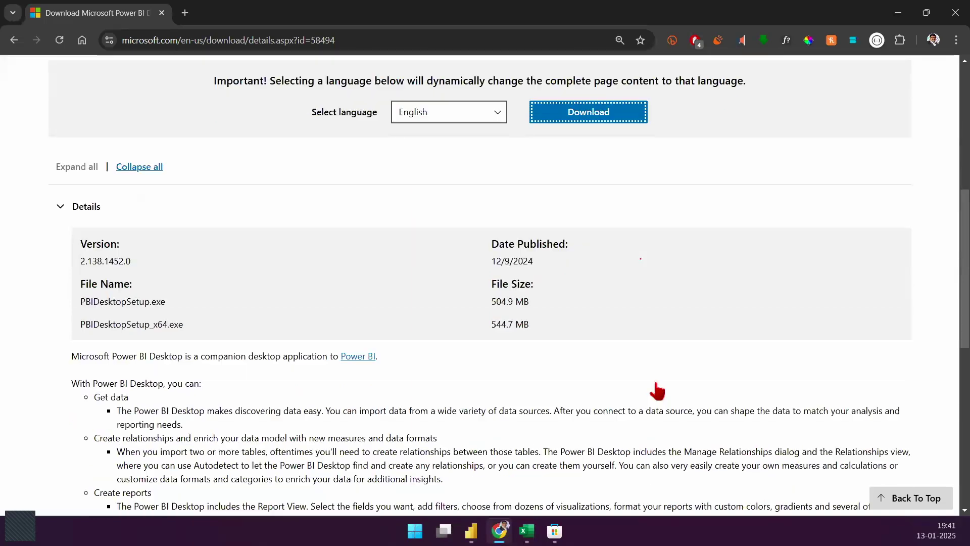
scroll(657, 390, down, 6)
click(195, 329)
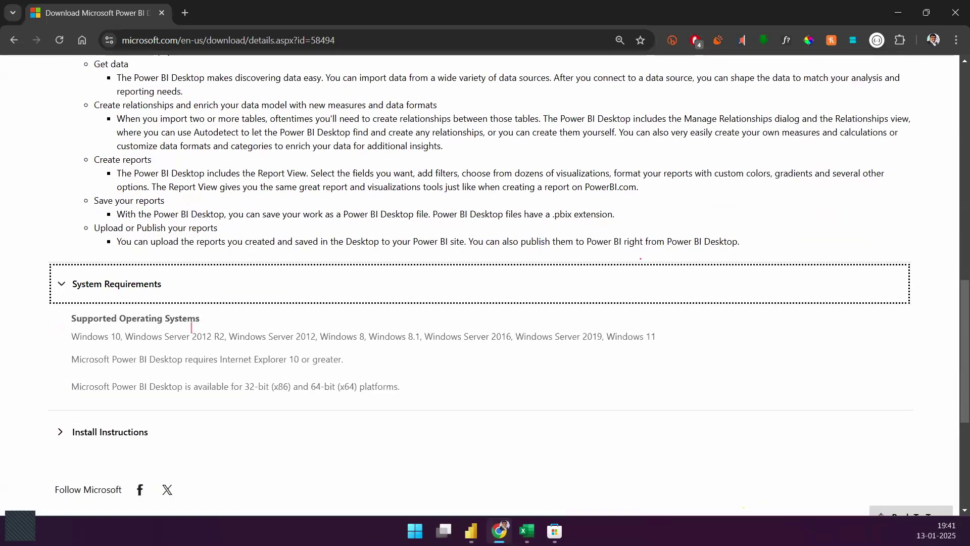
scroll(119, 341, down, 1)
mouse_move(63, 270)
mouse_down()
mouse_move(351, 287)
mouse_move(687, 287)
mouse_up()
drag(626, 264, 650, 222)
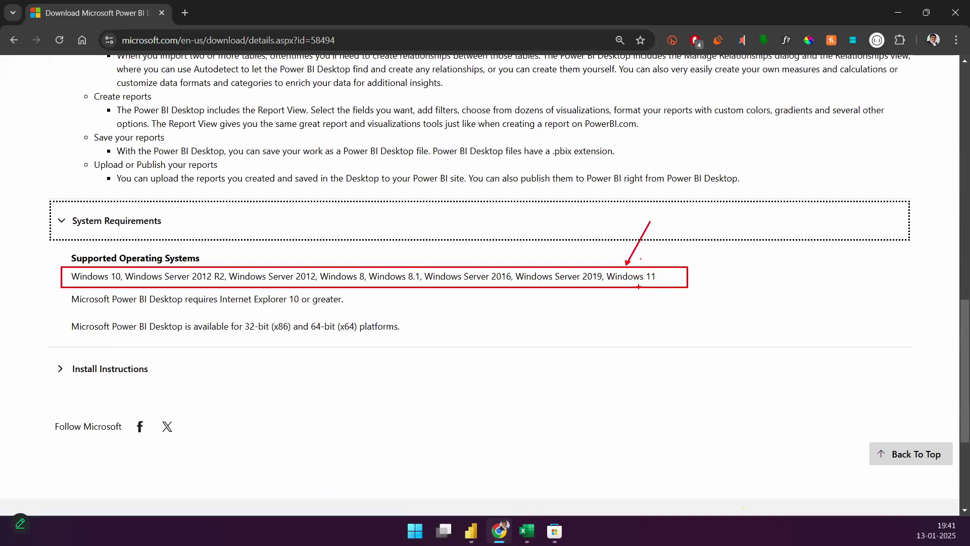
Step: Mark Windows 8.1, Windows 8 and Windows 10 with arrows, and underline the desktop Windows versions including Windows 11
drag(388, 267, 401, 236)
drag(347, 268, 324, 205)
drag(99, 273, 64, 218)
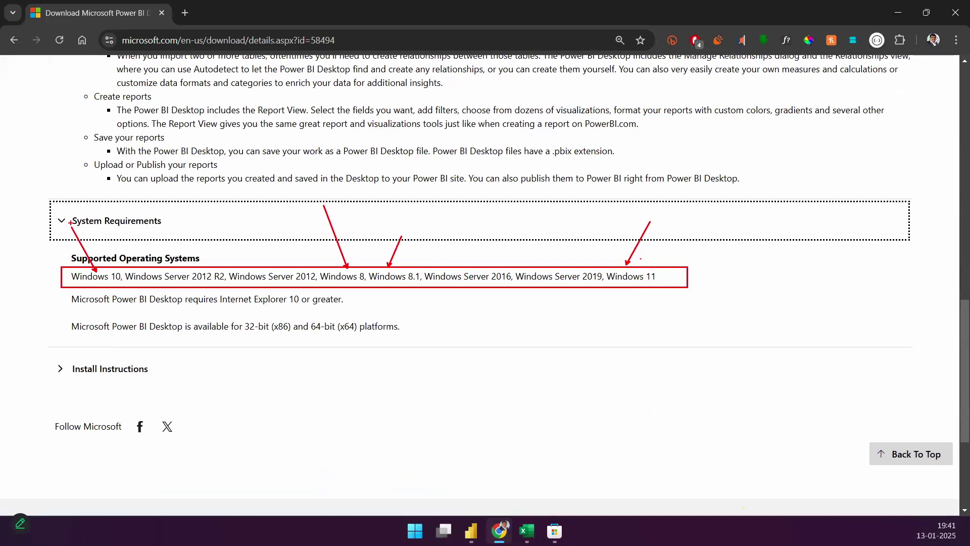
drag(68, 291, 129, 292)
drag(314, 291, 423, 290)
drag(617, 291, 682, 288)
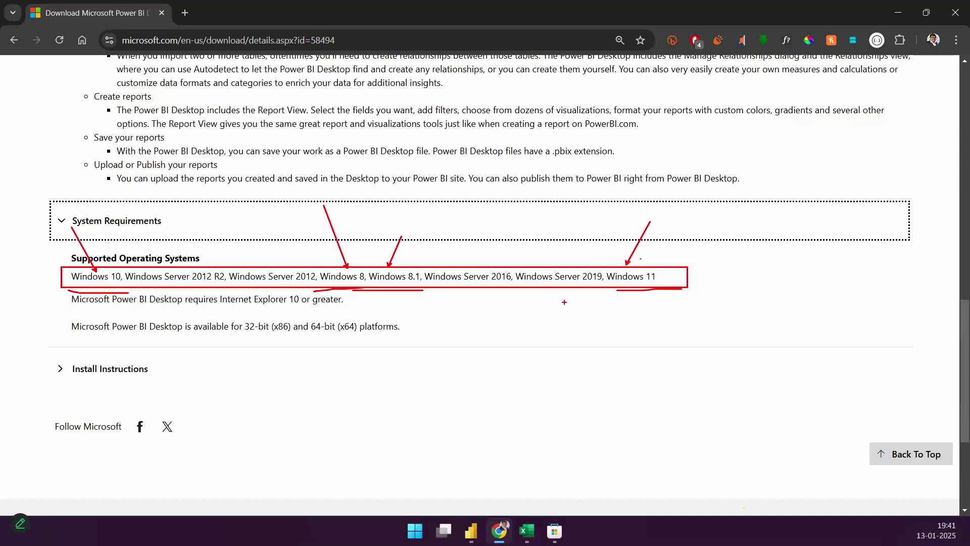
Step: Mark Windows Server 2019, 2016, 2012 and 2012 R2 with arrows, and clear the annotations
drag(561, 273, 590, 216)
drag(473, 270, 491, 218)
drag(293, 273, 283, 219)
drag(182, 277, 168, 236)
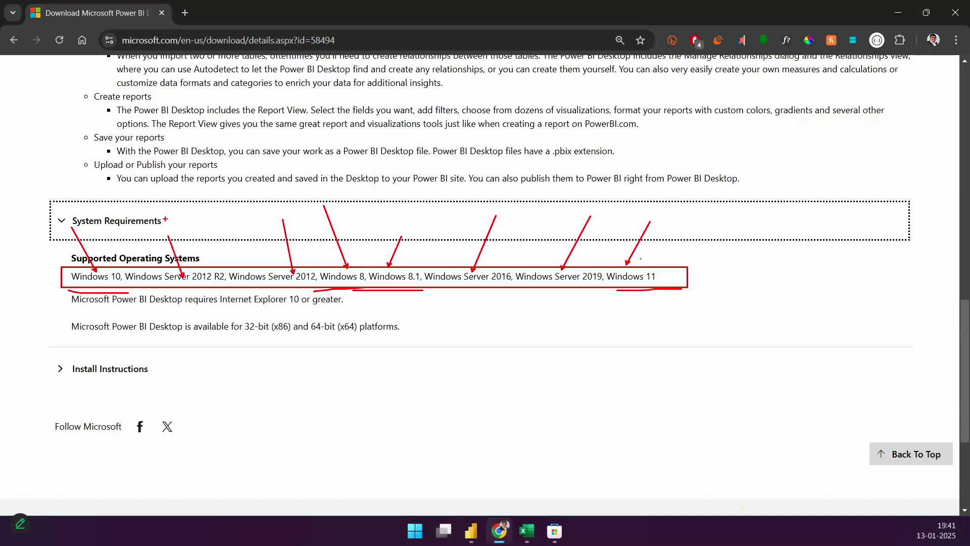
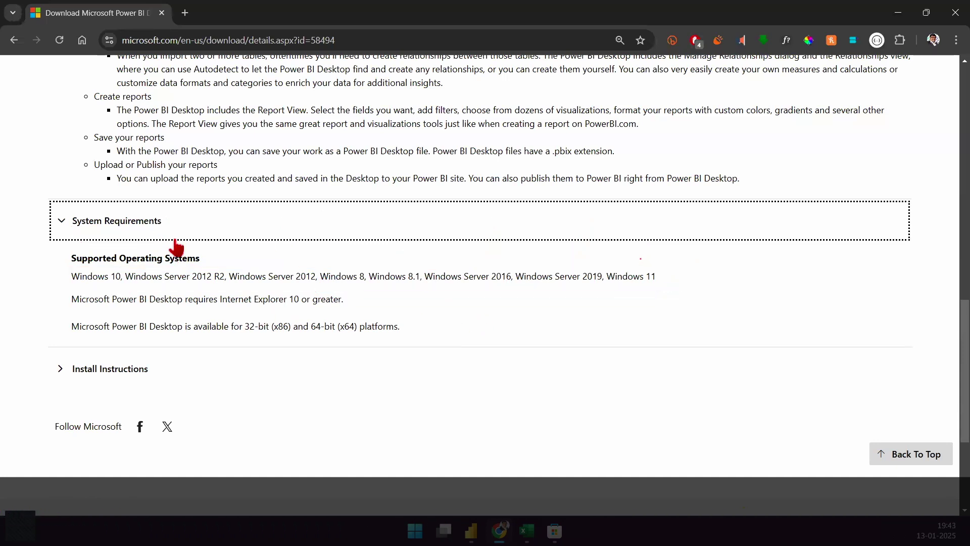
click(174, 241)
Step: Return to Power BI Desktop and connect to the Excel workbook Sample - Superstore - new.xlsx in the DataSet folder
click(898, 13)
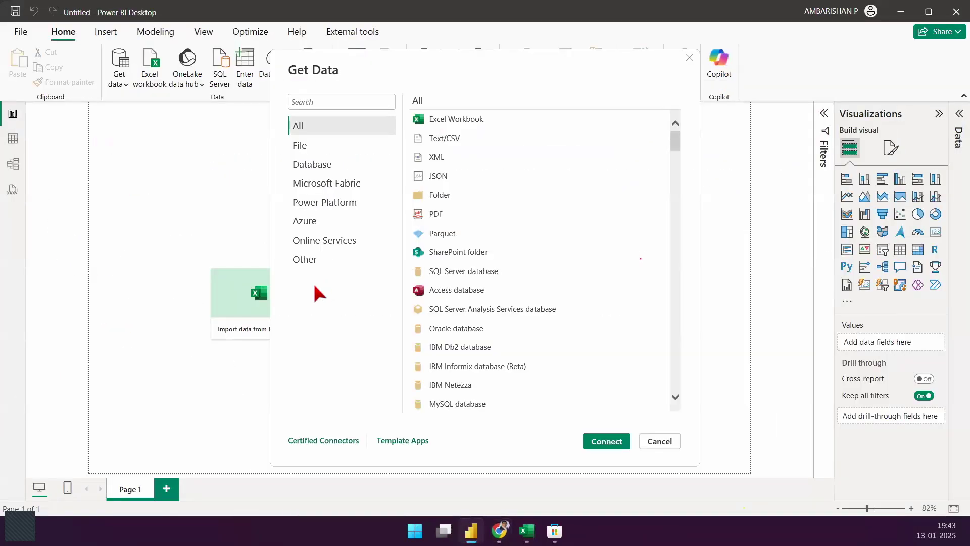
click(484, 125)
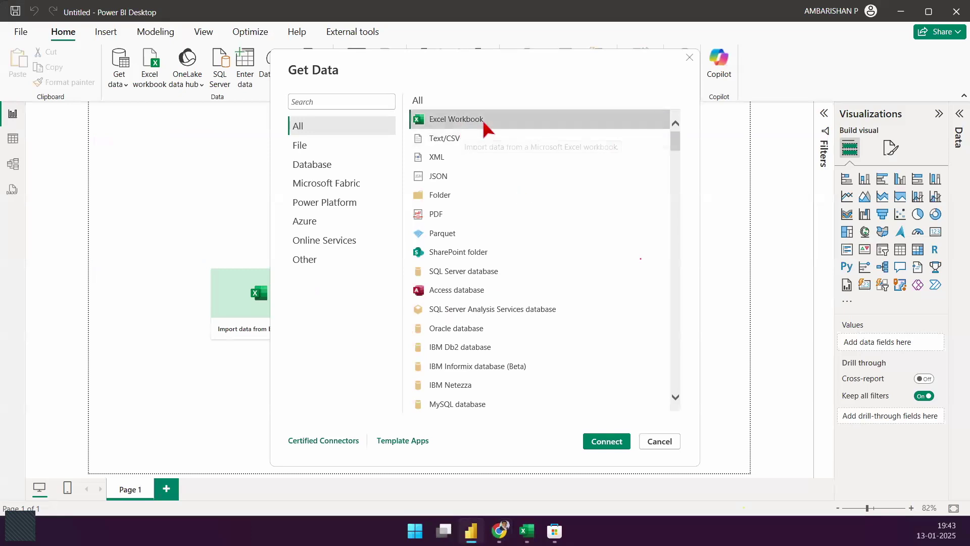
click(607, 442)
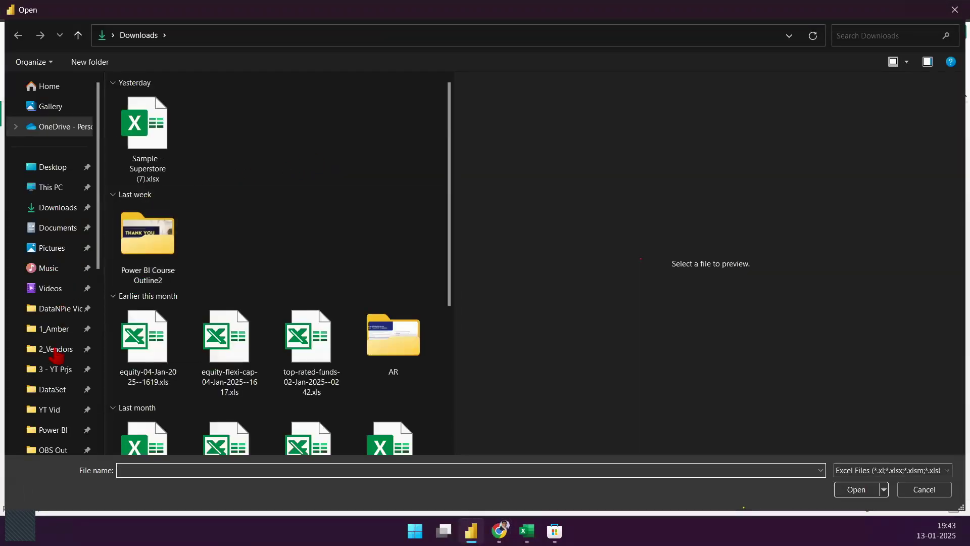
click(55, 390)
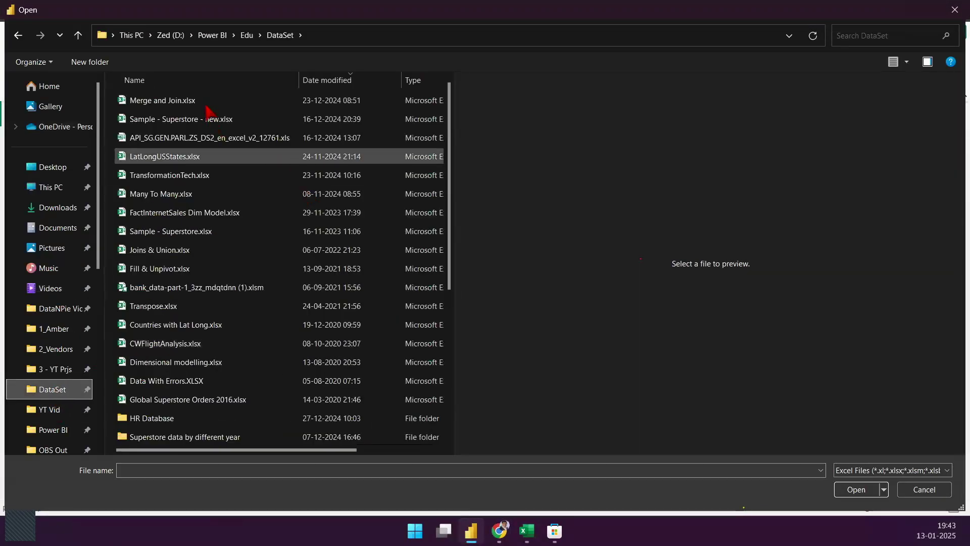
click(203, 124)
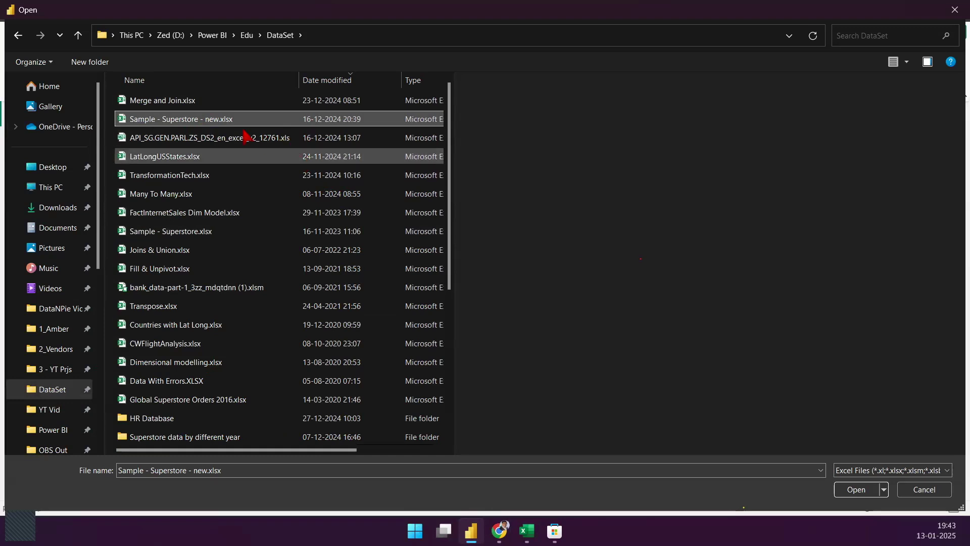
click(859, 490)
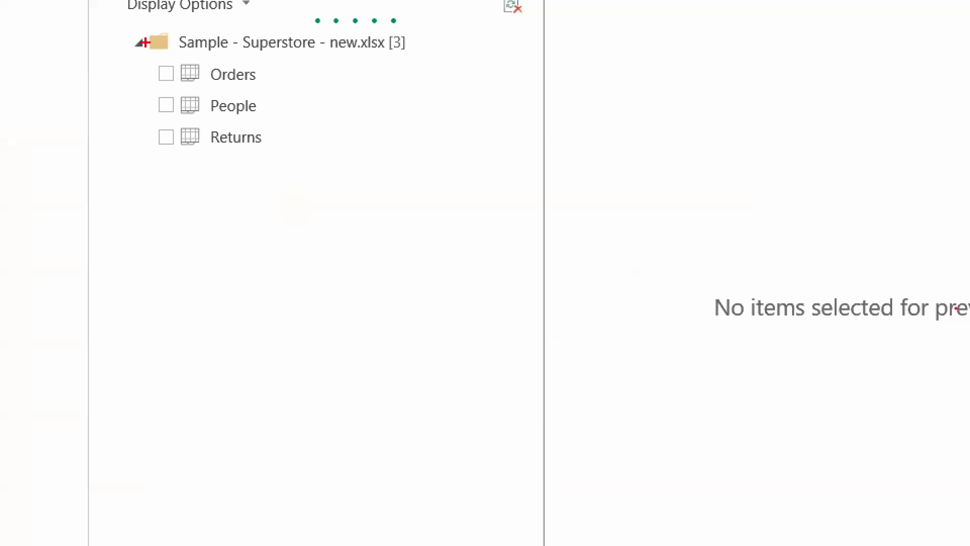
Step: Point out the Sample - Superstore - new.xlsx workbook and its Orders, People and Returns tables in Navigator, and clear the annotations
mouse_move(117, 25)
mouse_down()
mouse_move(384, 60)
mouse_move(462, 59)
mouse_move(479, 138)
mouse_up()
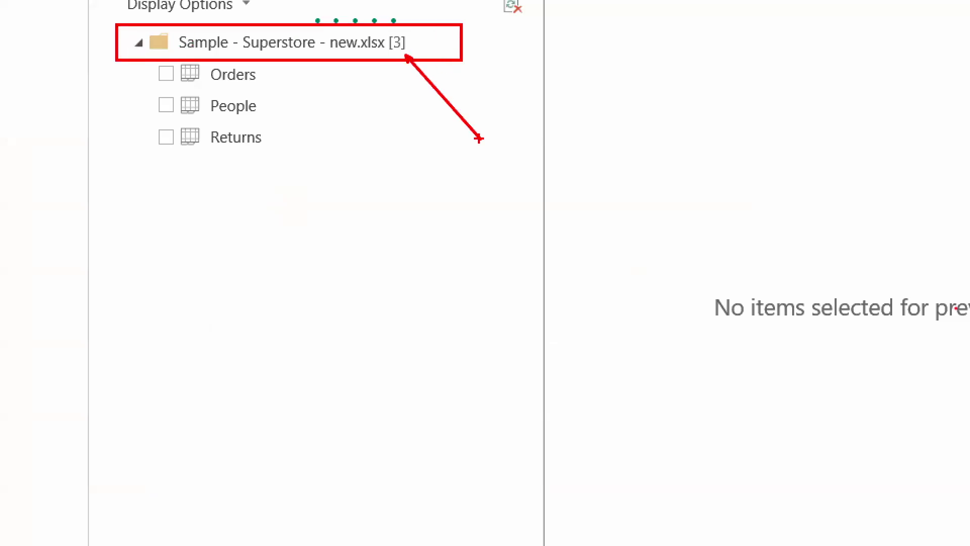
mouse_move(146, 60)
mouse_down()
mouse_move(291, 183)
mouse_move(315, 53)
mouse_up()
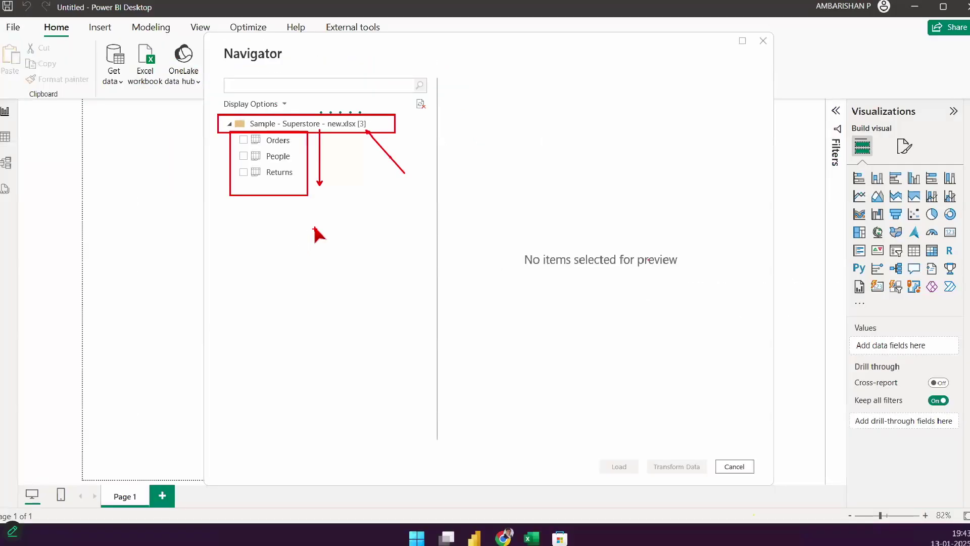
key(Escape)
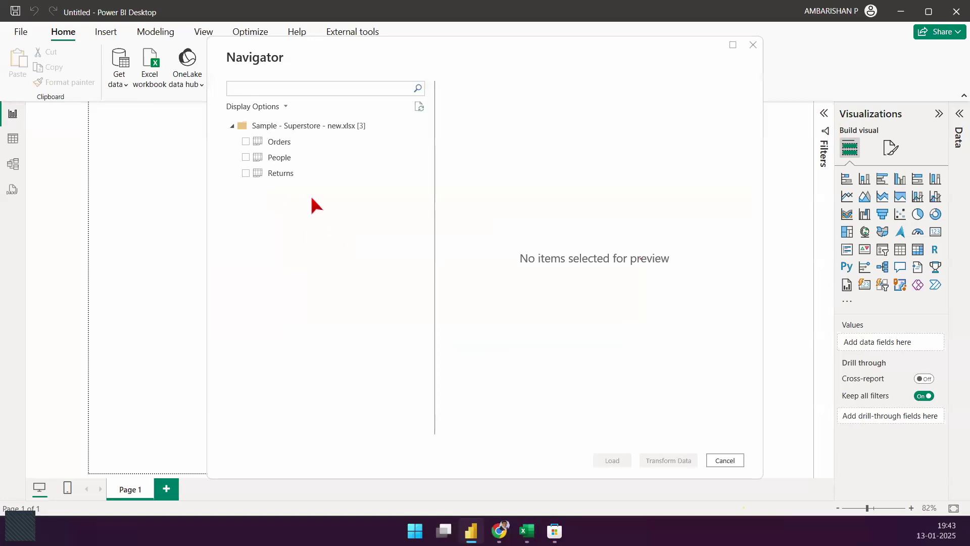
Step: Preview the Orders table, looking across its columns, and mark the header row and date columns with annotations before clearing them
click(298, 144)
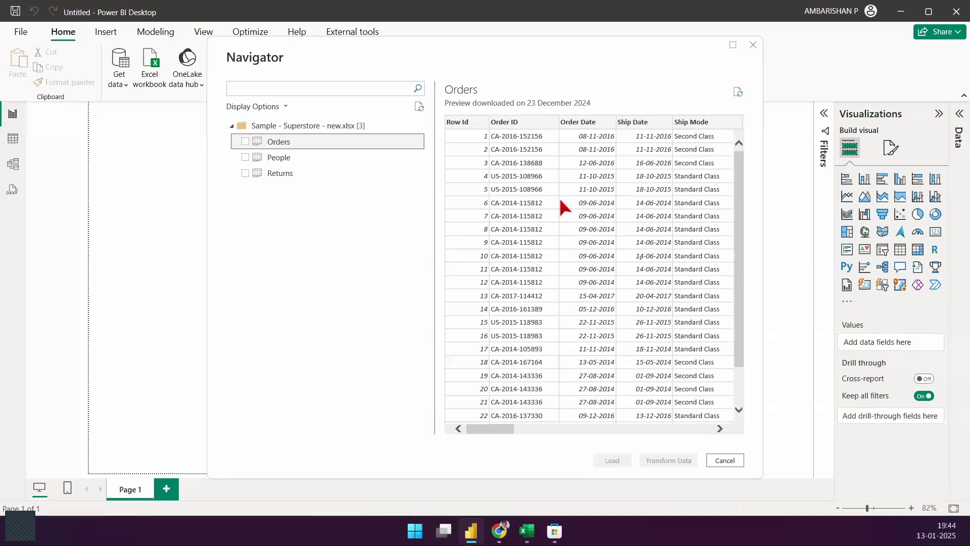
drag(490, 430, 520, 426)
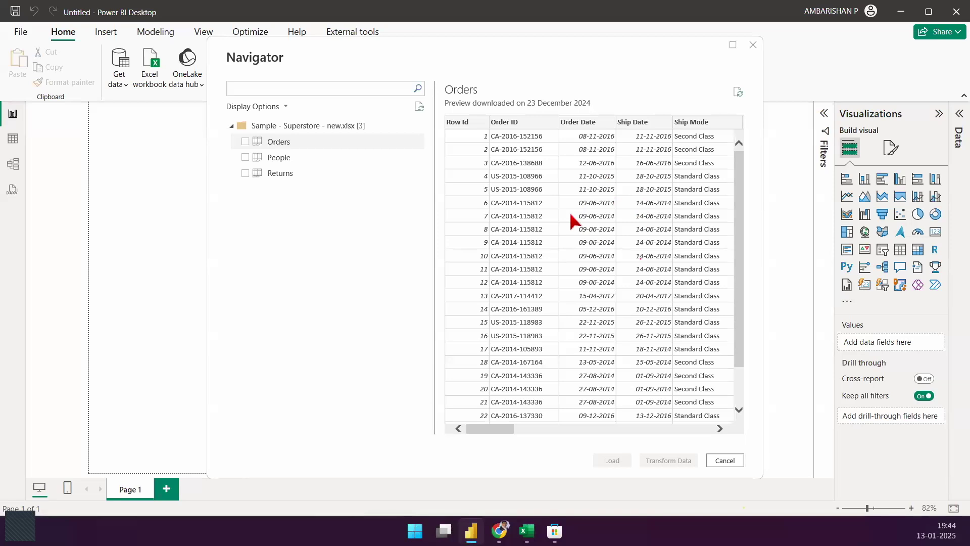
mouse_move(435, 111)
mouse_down()
mouse_move(737, 139)
mouse_move(764, 131)
mouse_up()
drag(728, 90, 749, 135)
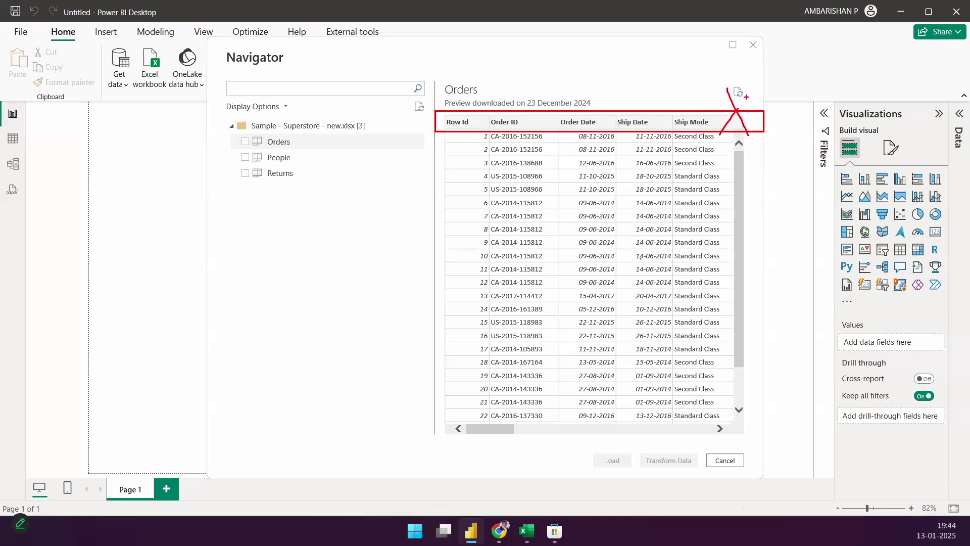
mouse_move(575, 190)
mouse_down()
mouse_move(633, 177)
mouse_move(695, 196)
mouse_up()
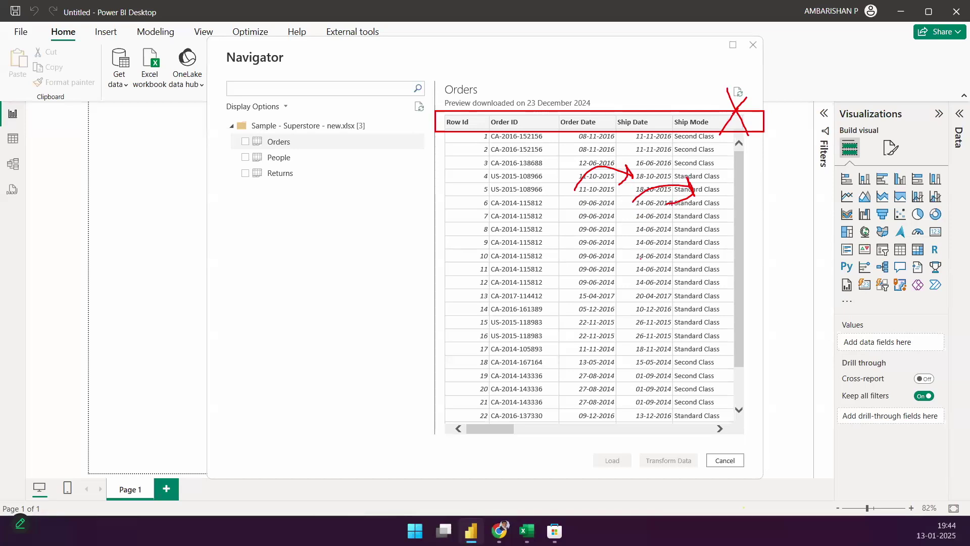
key(Escape)
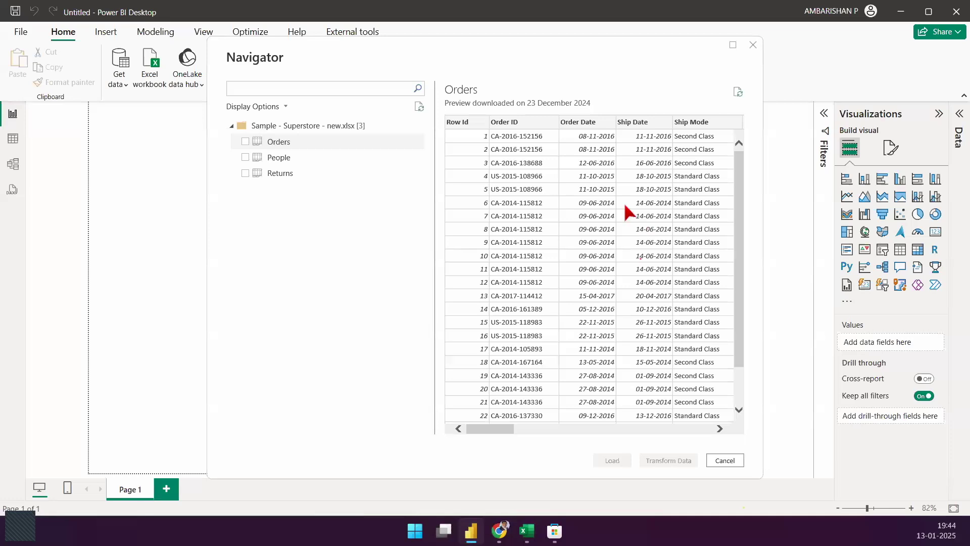
Step: Box the Orders preview, draw arrows from the table name and across its data, cross out an arrow toward the visuals, and clear the drawing
key(ctrl+alt+g)
drag(446, 112, 762, 429)
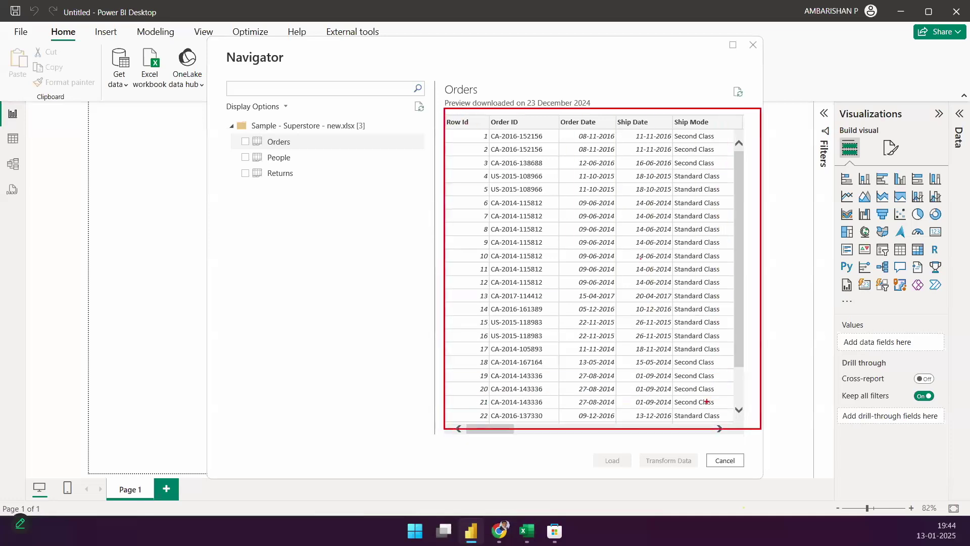
mouse_move(346, 141)
mouse_down()
mouse_move(452, 85)
mouse_move(596, 164)
mouse_move(619, 123)
mouse_up()
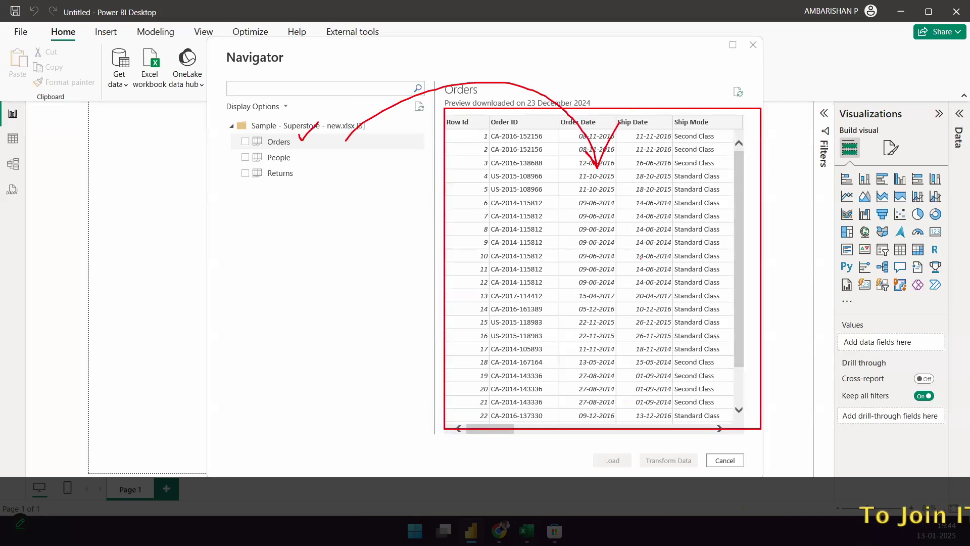
mouse_move(506, 238)
mouse_down()
mouse_move(685, 231)
mouse_move(652, 256)
mouse_up()
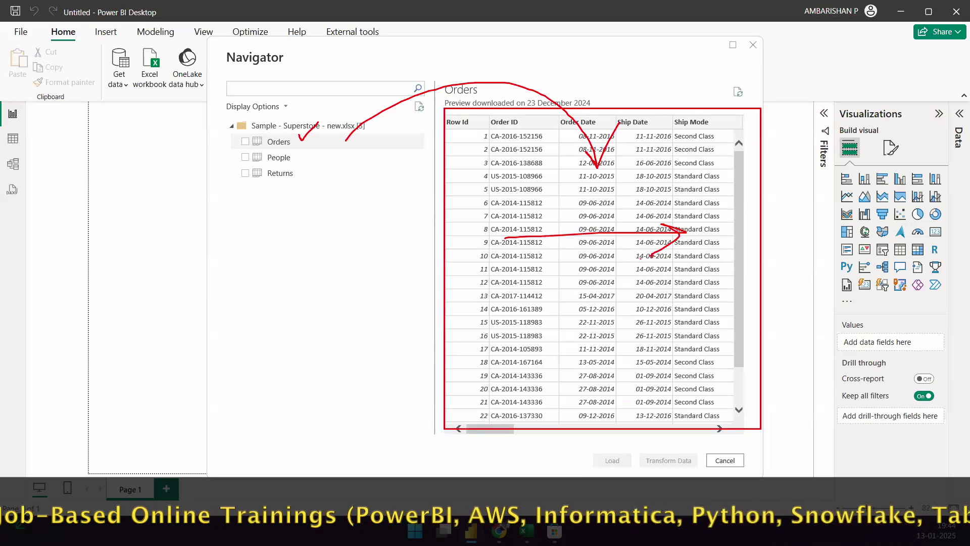
mouse_move(700, 291)
mouse_down()
mouse_move(788, 312)
mouse_move(937, 167)
mouse_move(945, 202)
mouse_up()
mouse_move(786, 285)
mouse_down()
mouse_move(820, 337)
mouse_move(796, 329)
mouse_up()
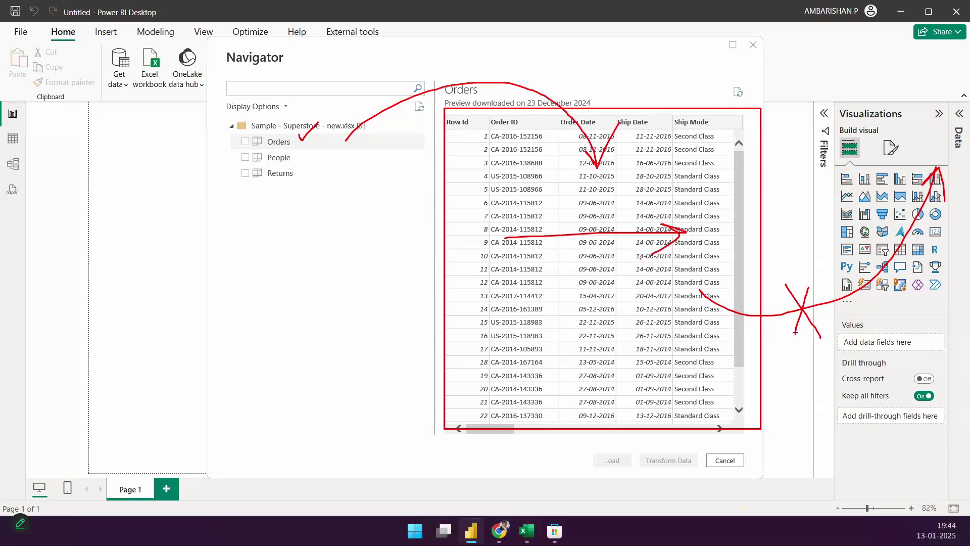
key(Escape)
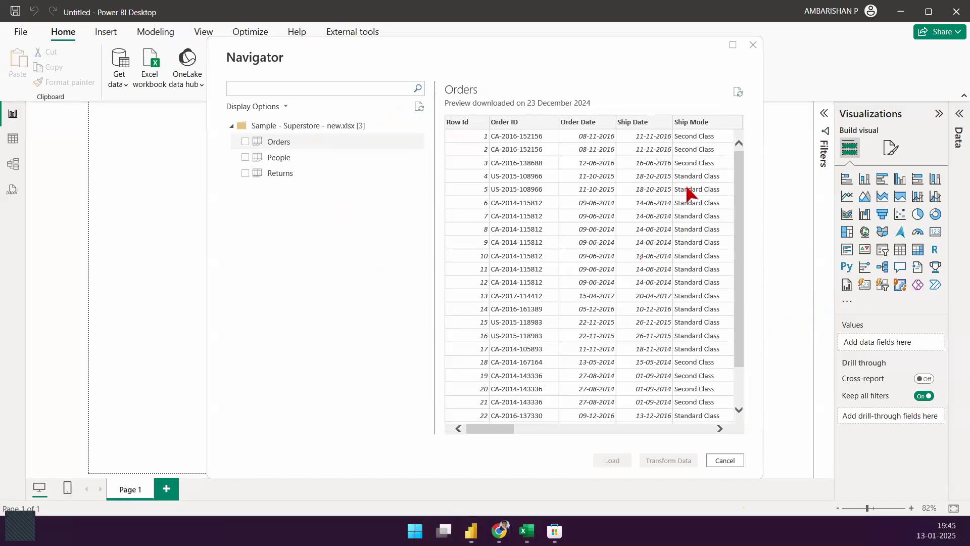
Step: Point out the Orders header row and box the Order Date and Row Id columns with arrows, and clear the annotations
key(ctrl+1)
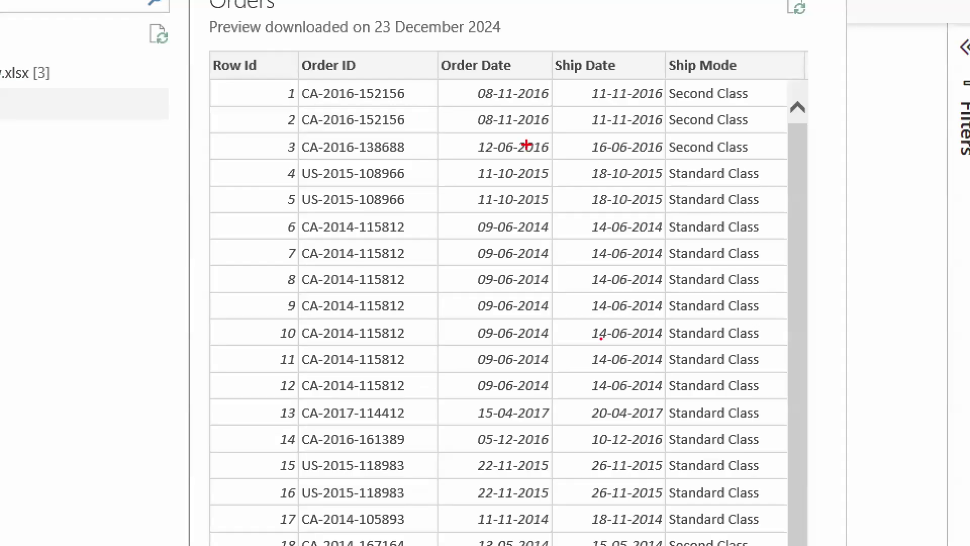
mouse_move(200, 47)
mouse_down()
mouse_move(603, 94)
mouse_move(832, 84)
mouse_up()
drag(776, 65, 845, 0)
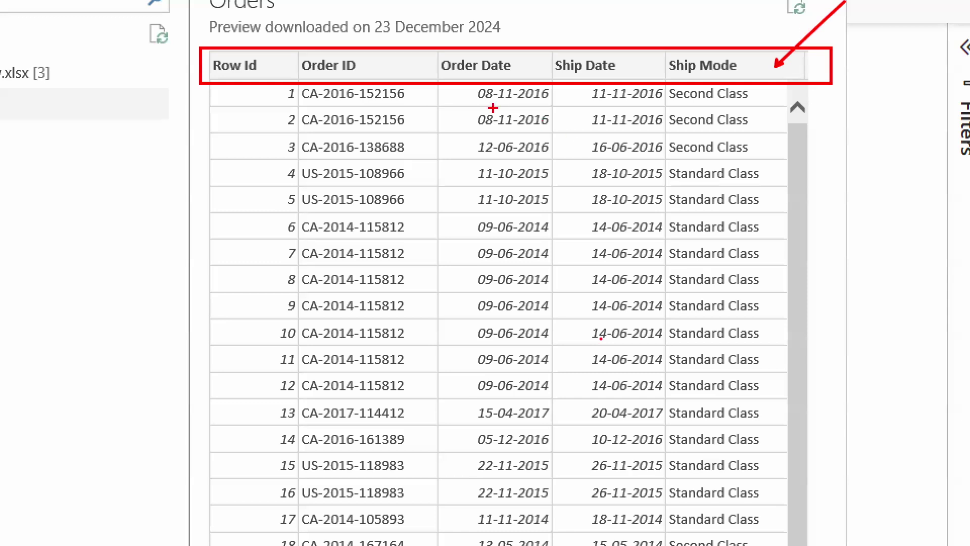
mouse_move(433, 36)
mouse_down()
mouse_move(567, 544)
mouse_move(557, 545)
mouse_up()
drag(530, 141, 619, 38)
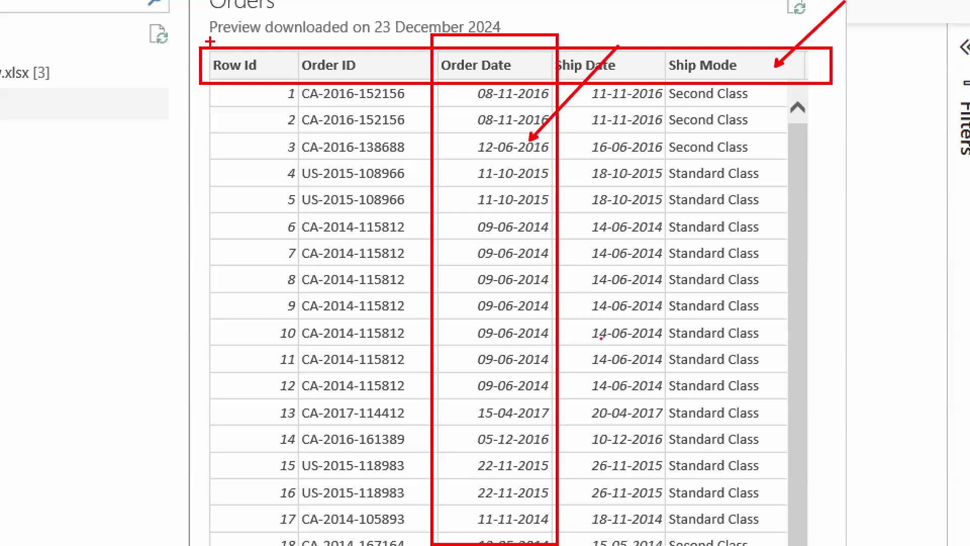
mouse_move(201, 41)
mouse_down()
mouse_move(288, 544)
mouse_move(298, 545)
mouse_up()
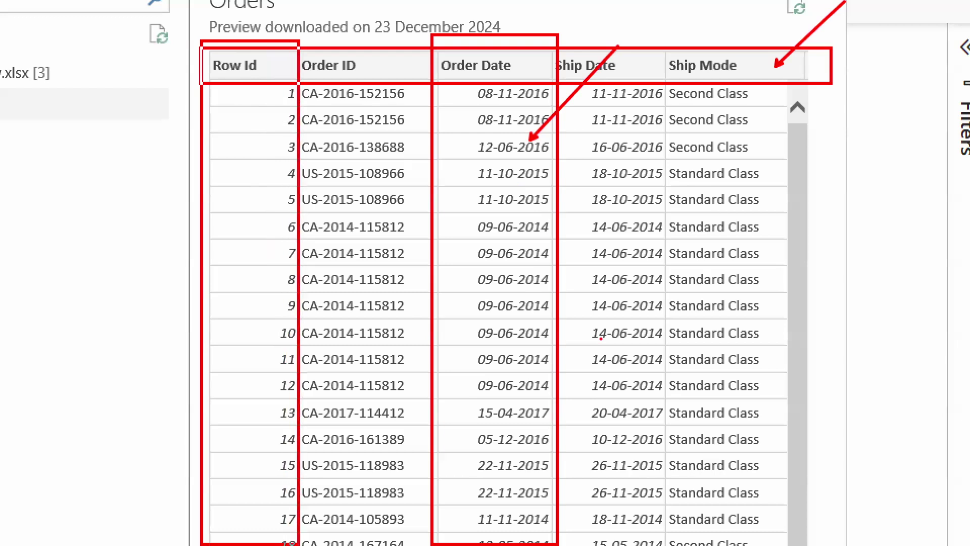
drag(255, 324, 331, 262)
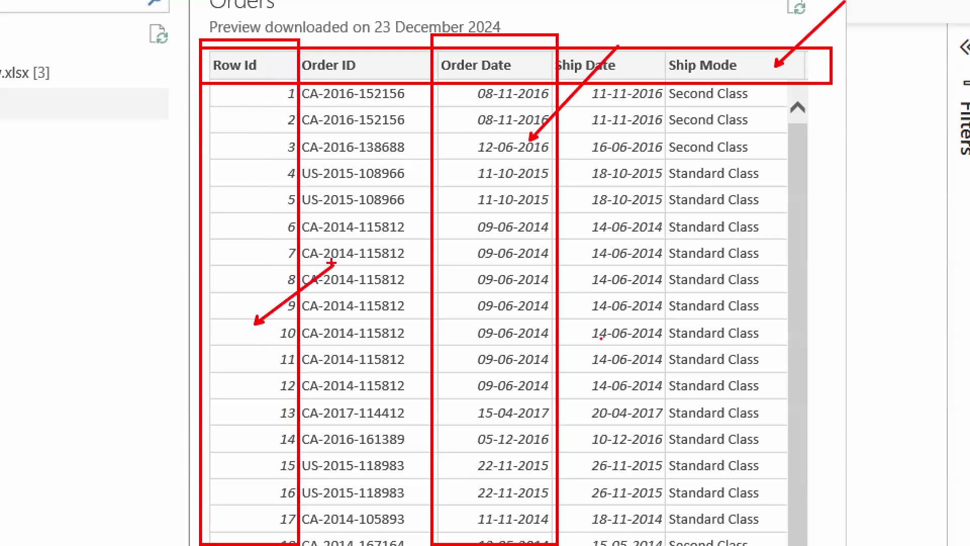
key(Escape)
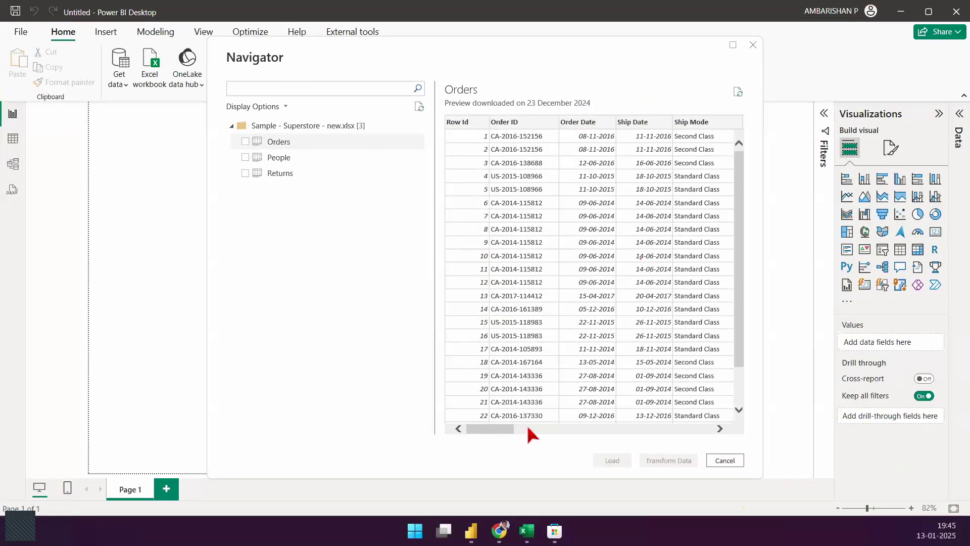
Step: Look across the remaining Orders preview columns, box the Sales column with an arrow, clear the annotations, and return to the first columns
click(528, 428)
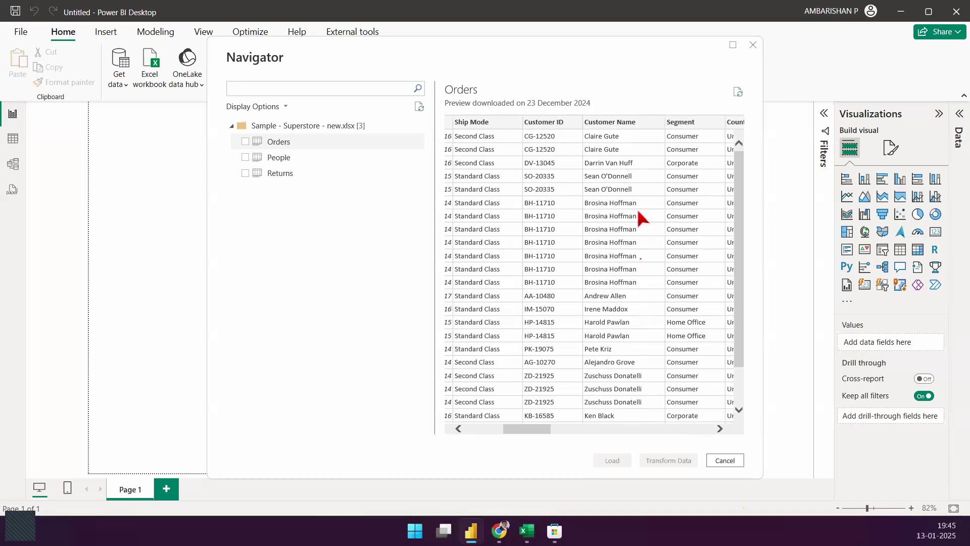
drag(535, 429, 701, 438)
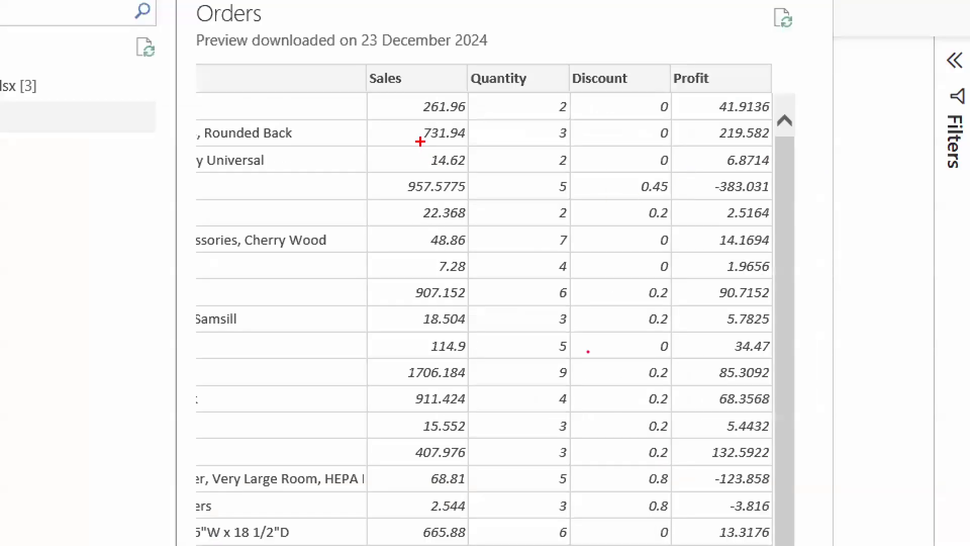
mouse_move(366, 54)
mouse_down()
mouse_move(457, 464)
mouse_move(489, 544)
mouse_move(473, 544)
mouse_up()
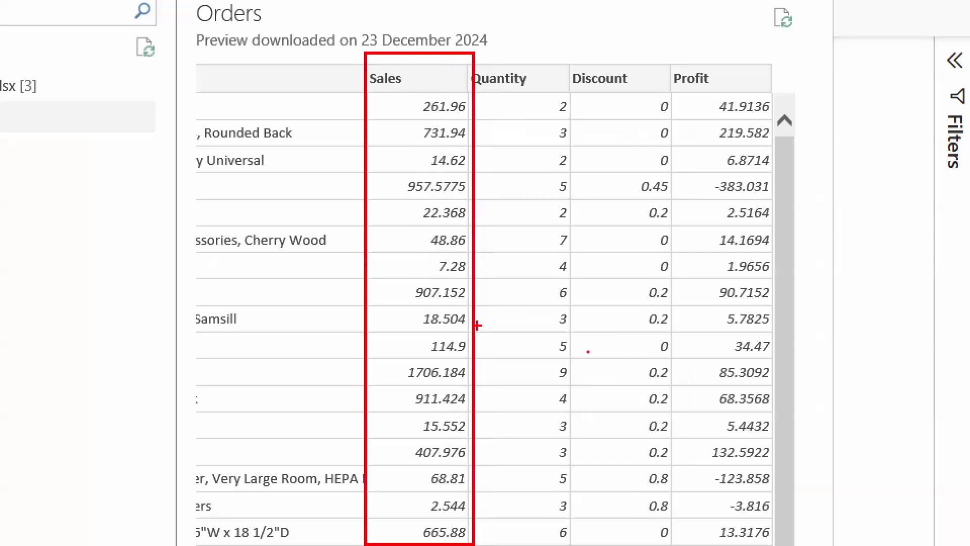
drag(429, 124, 512, 27)
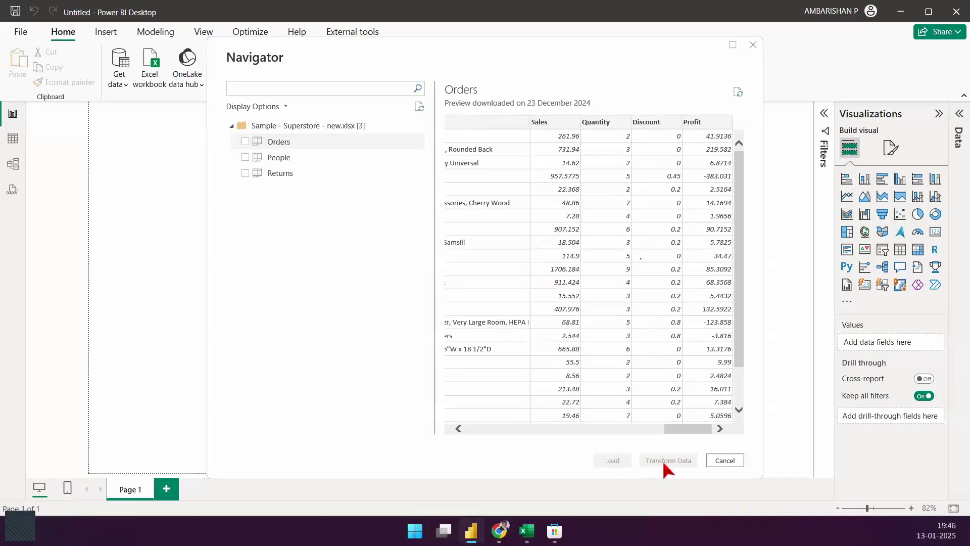
scroll(604, 430, left, 10)
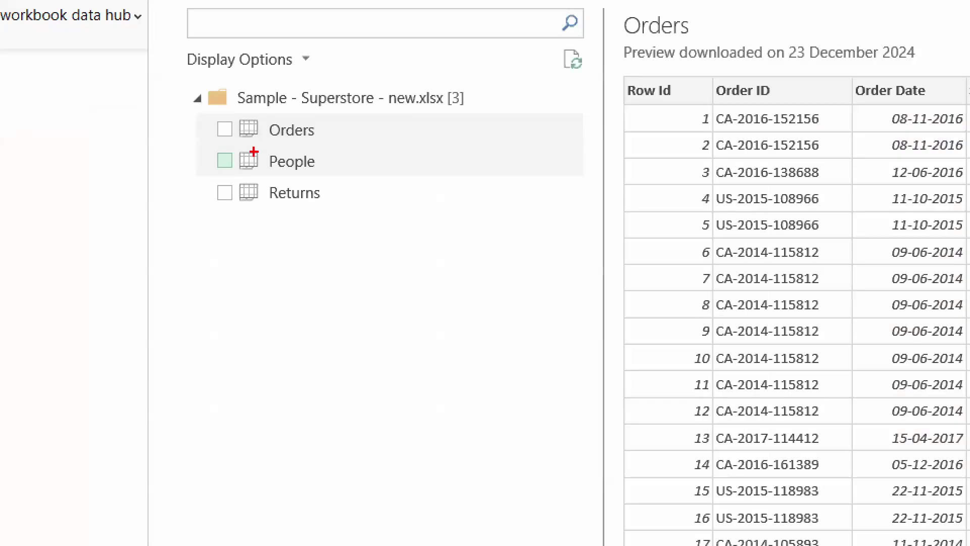
Step: Draw tick marks at the Orders table entry, clear them, and select Orders for import
drag(220, 133, 295, 79)
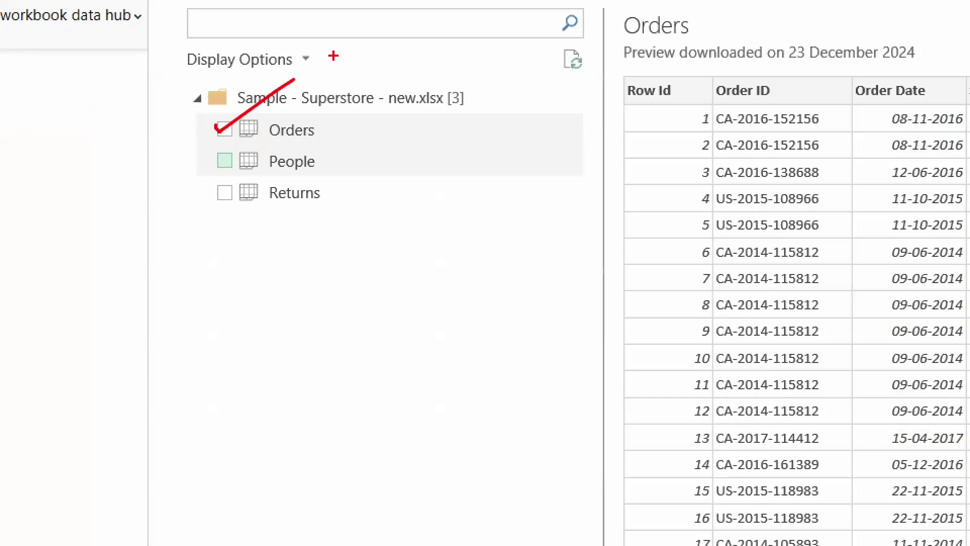
drag(339, 134, 375, 106)
key(Escape)
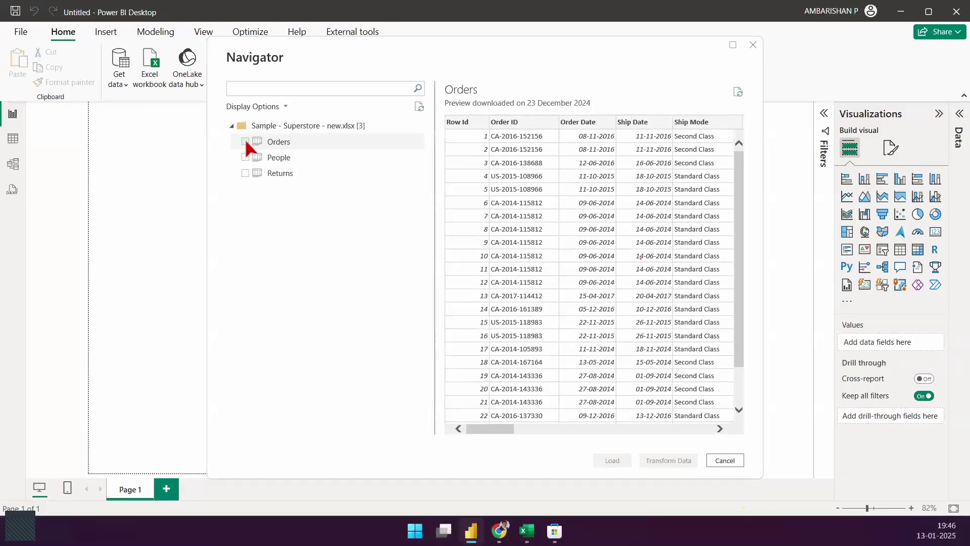
click(246, 142)
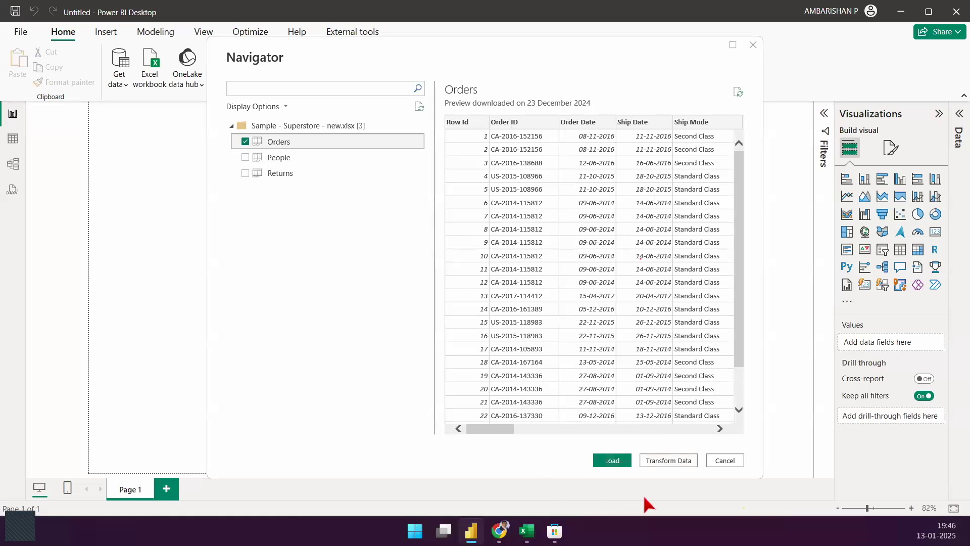
Step: Box the Load and Transform Data options, point an arrow at each, and clear the annotations
key(ctrl+1)
drag(569, 438, 718, 482)
drag(620, 449, 601, 396)
drag(704, 360, 752, 248)
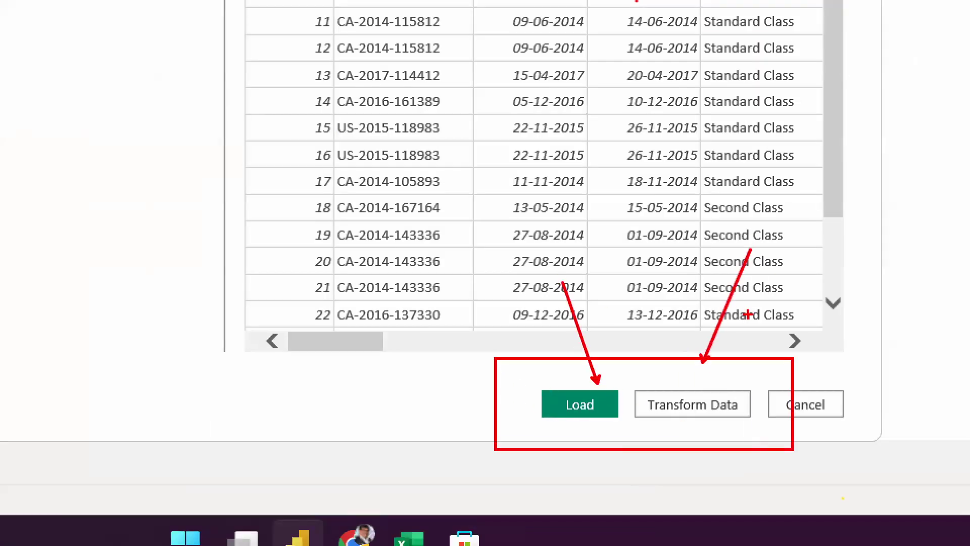
key(Escape)
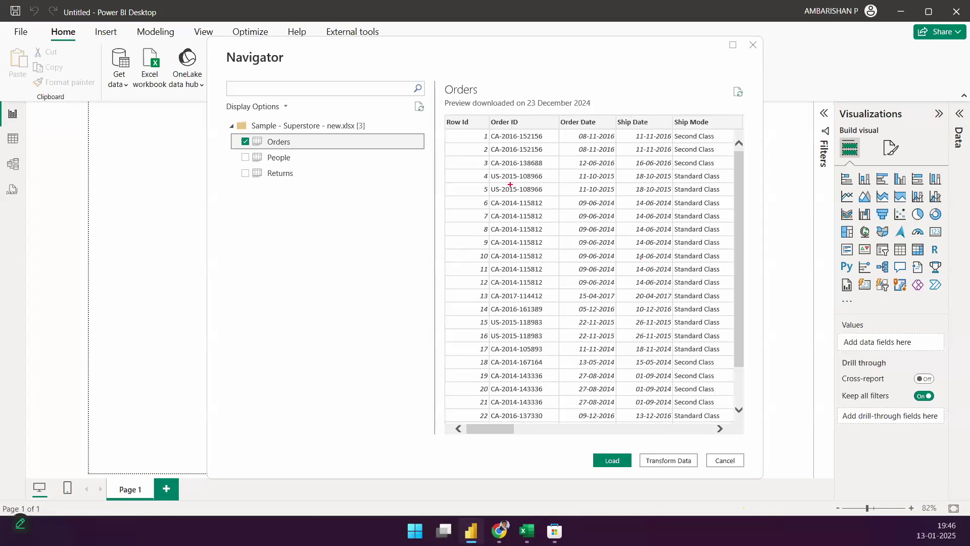
Step: Draw tick marks on the Orders preview and the Load option, clear them, and load the Orders table into the report
drag(525, 212, 599, 142)
drag(611, 445, 670, 376)
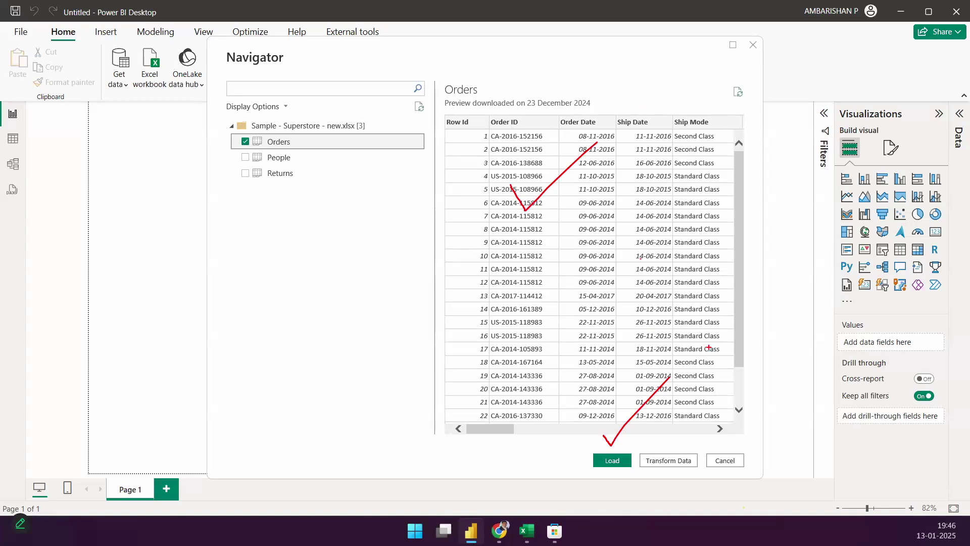
key(Escape)
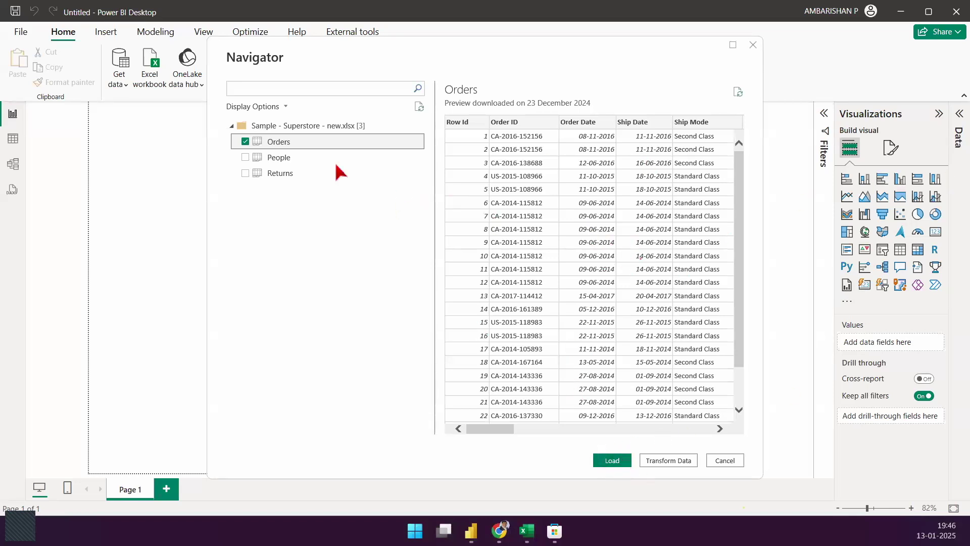
click(610, 460)
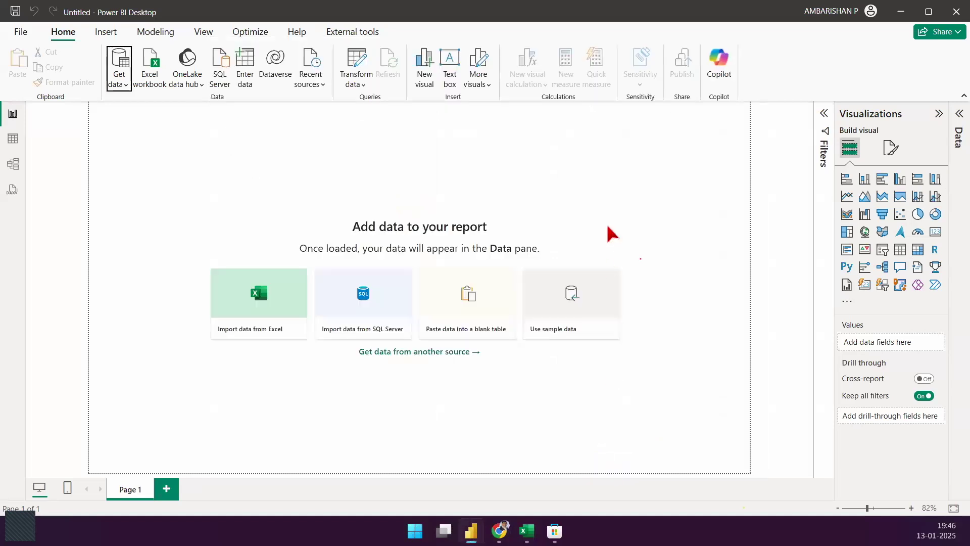
Step: Show the Data pane, box it and mark the Orders table with an arrow and underline, and expand the table's fields
click(960, 144)
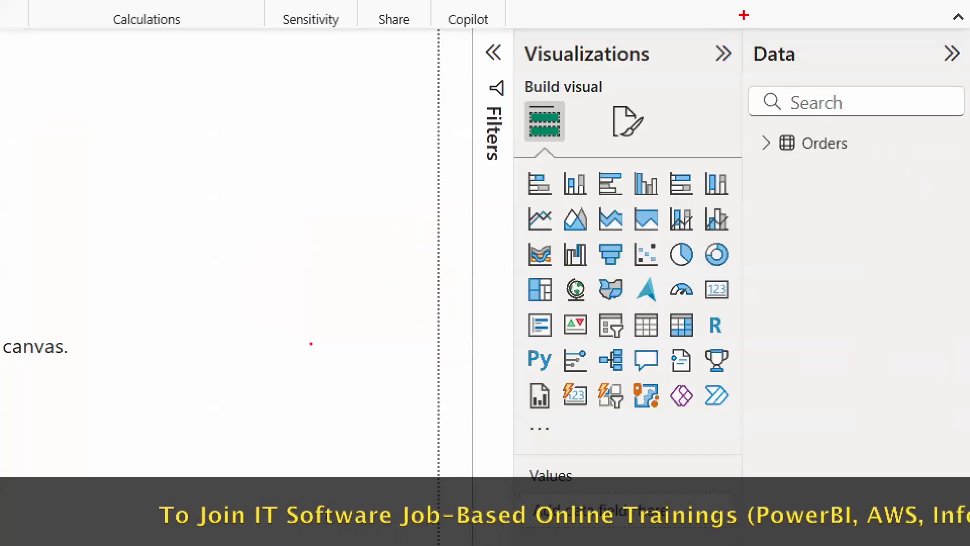
drag(743, 16, 967, 543)
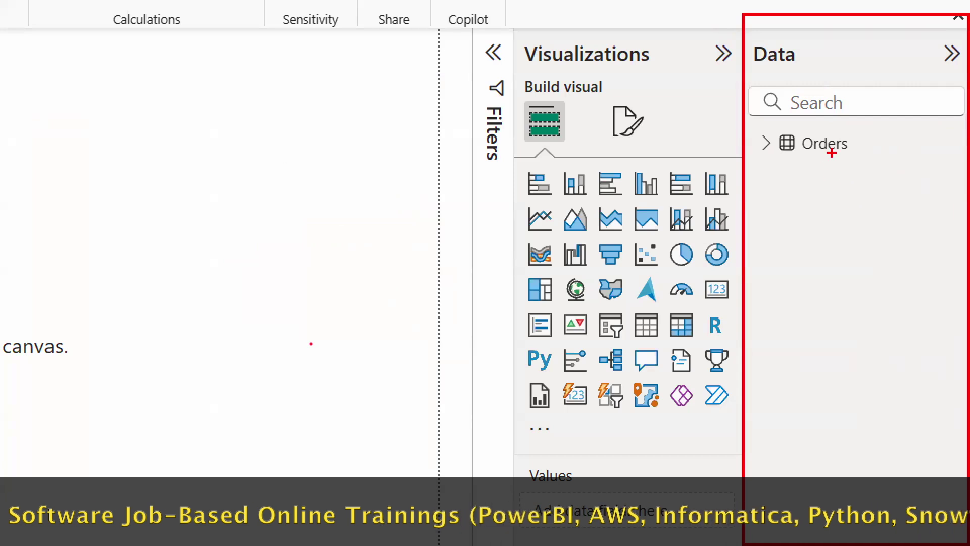
drag(887, 51, 839, 132)
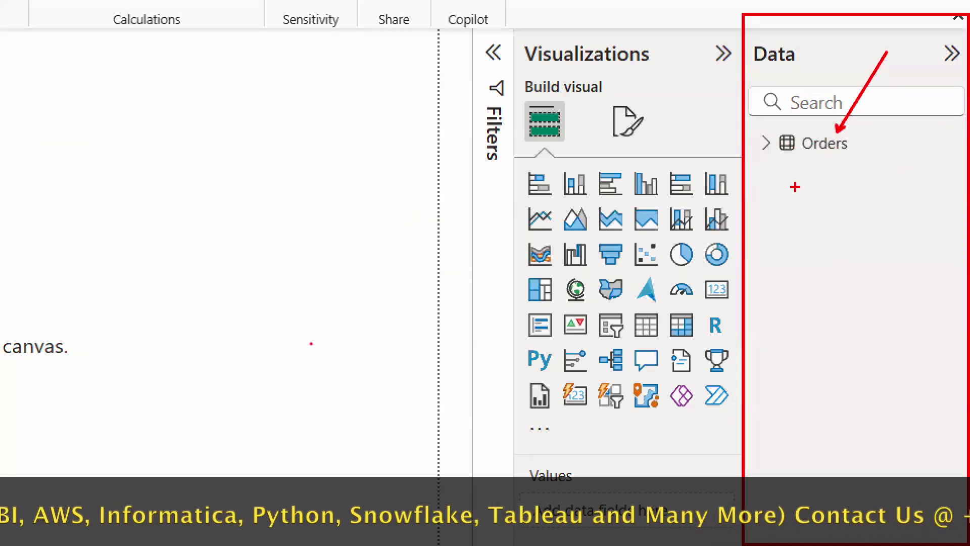
drag(730, 161, 901, 161)
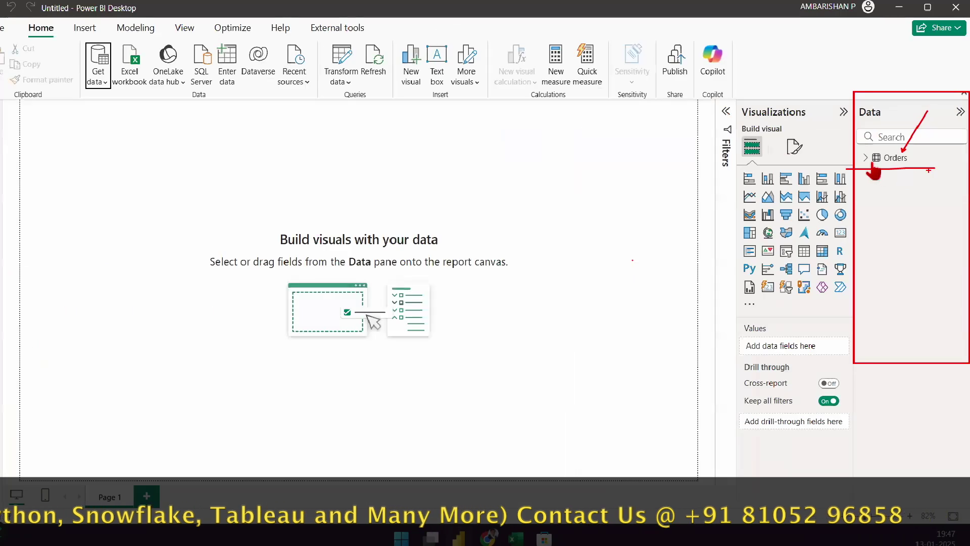
click(867, 163)
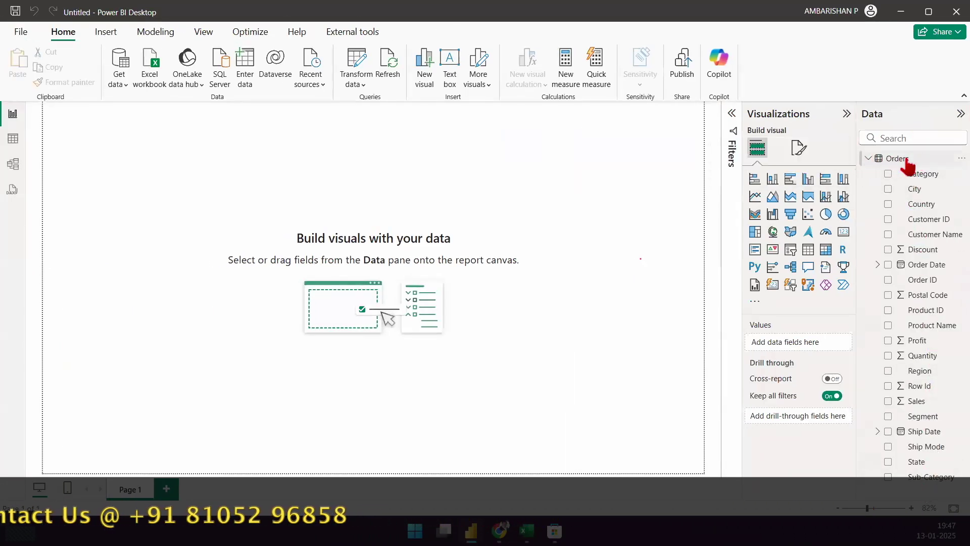
Step: Mark the alphabetical order of the Orders fields with a downward arrow and letters, box the Quantity field, and clear the annotations
drag(876, 310, 875, 140)
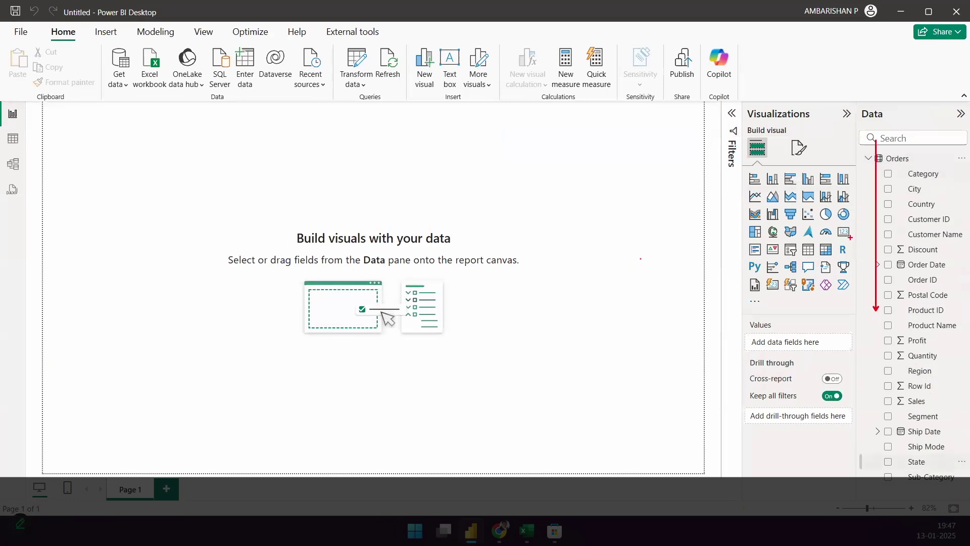
drag(853, 170, 860, 194)
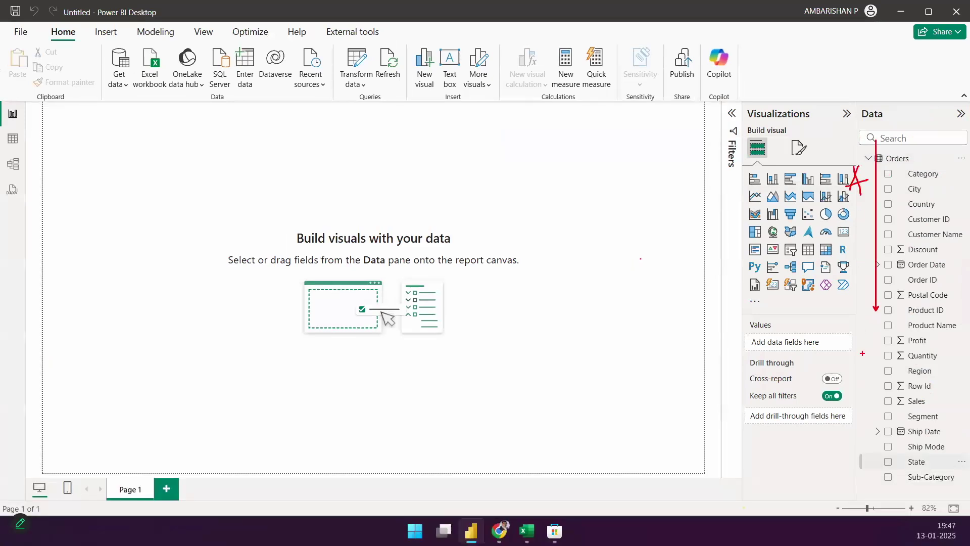
drag(855, 447, 901, 442)
drag(865, 347, 966, 364)
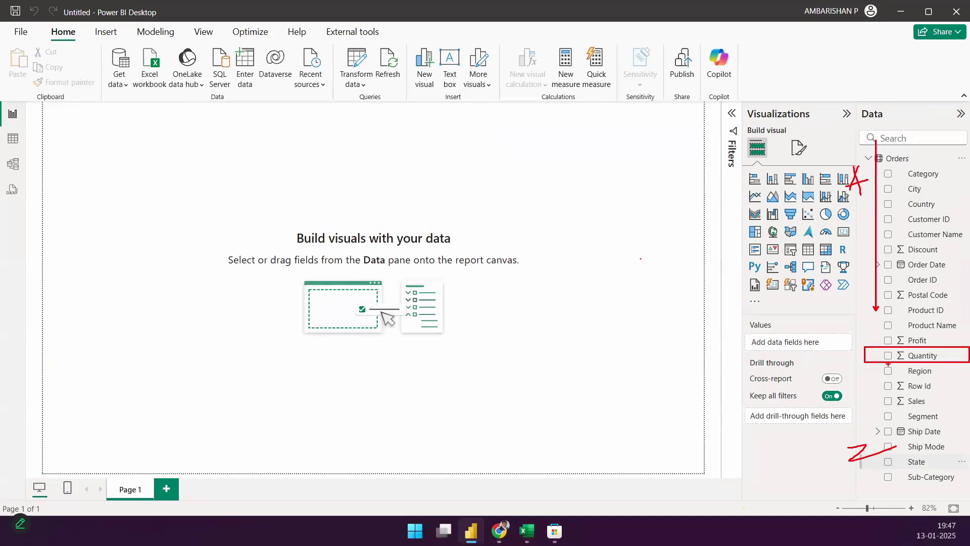
key(Escape)
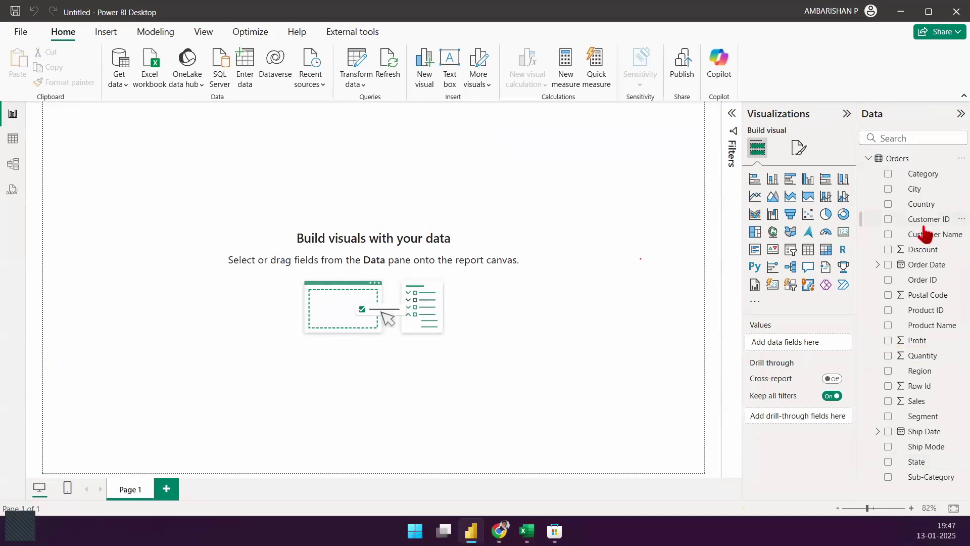
Step: Switch to the Superstore workbook in Excel, check the column order of the Orders sheet from Row Id to Order Date, and return to Power BI
click(527, 530)
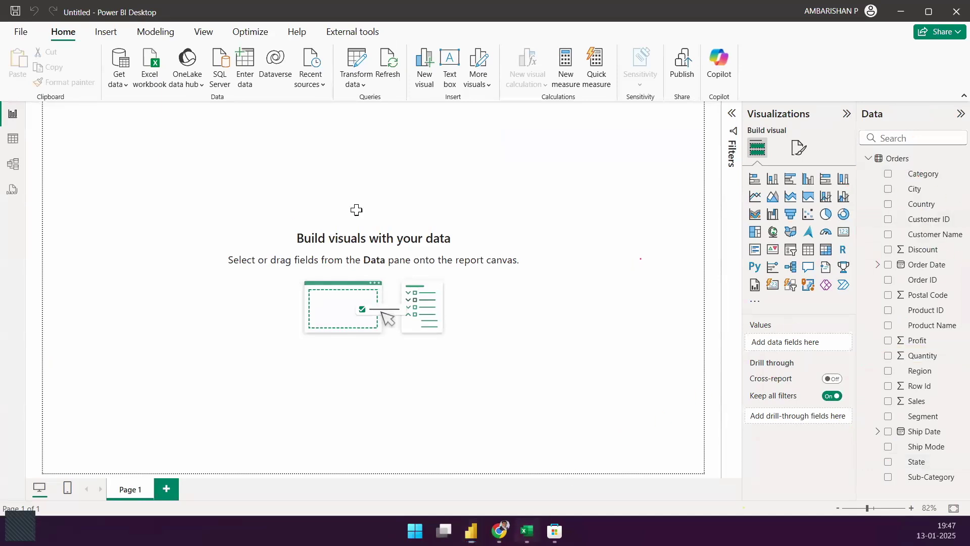
scroll(752, 492, left, 4)
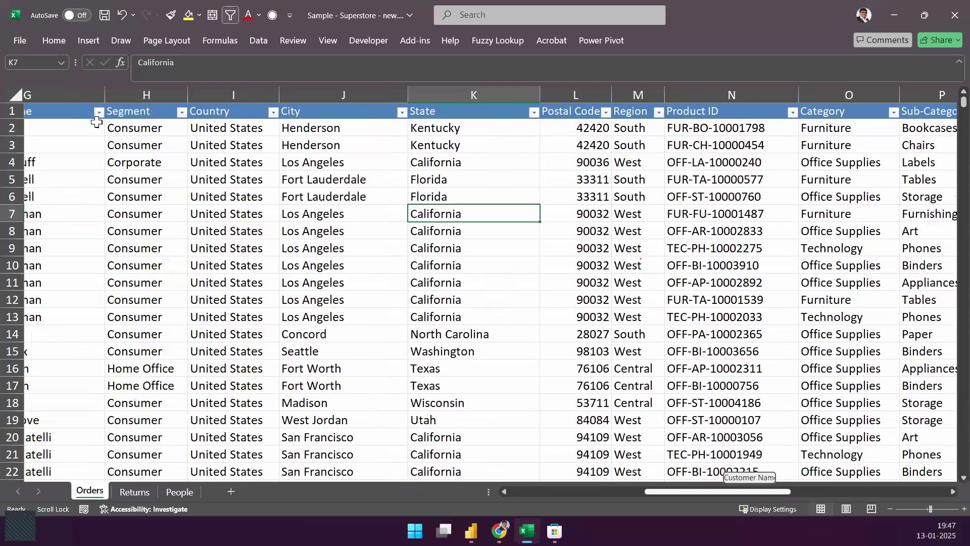
mouse_move(50, 94)
mouse_down()
mouse_move(318, 94)
mouse_move(57, 90)
mouse_up()
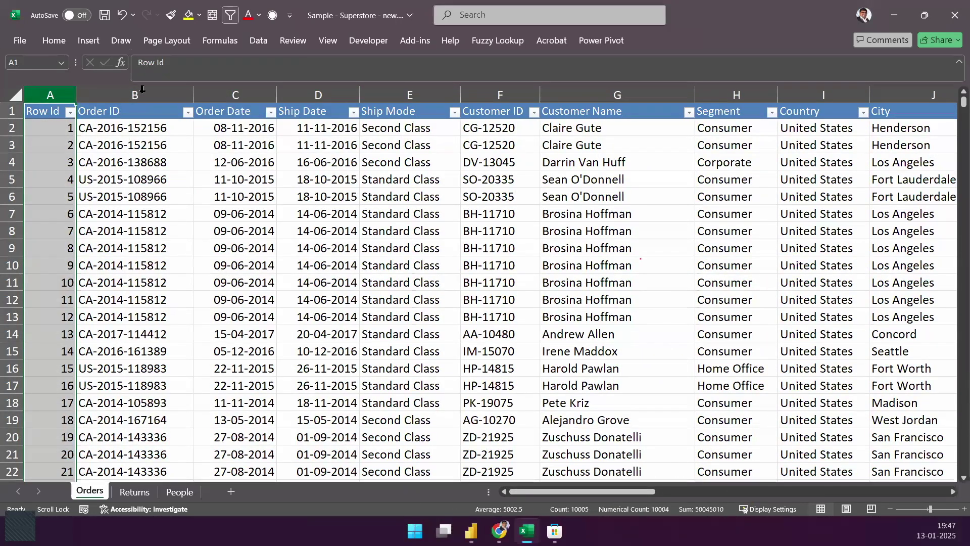
drag(210, 87, 77, 97)
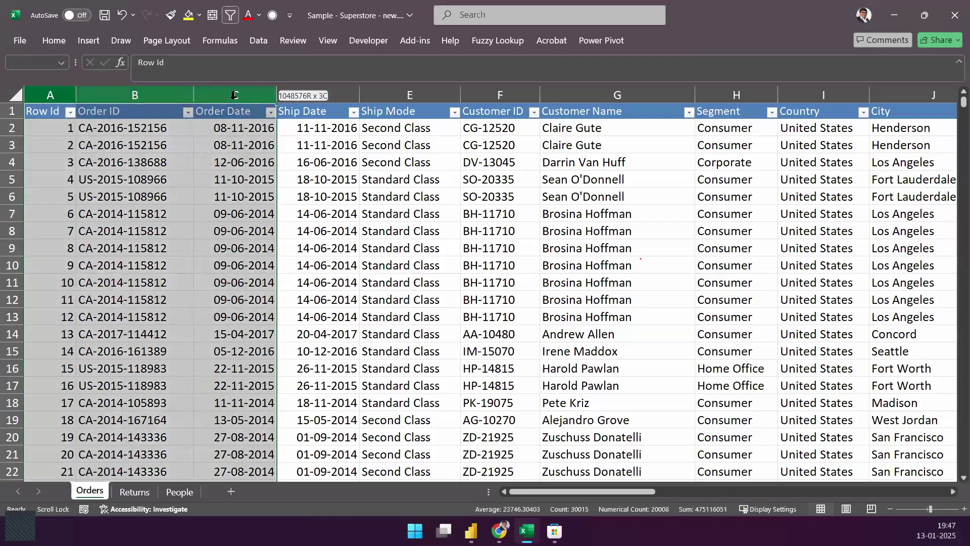
key(alt+Tab)
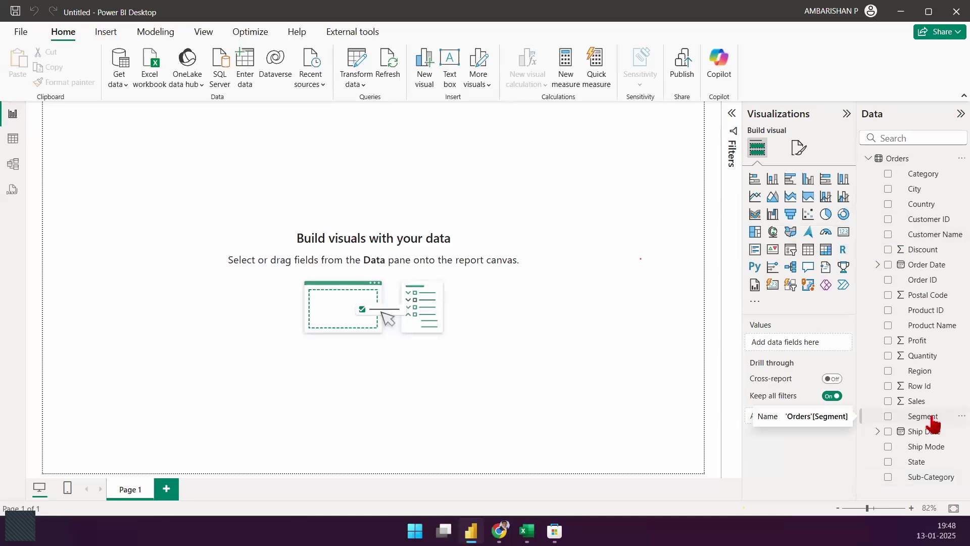
Step: Annotate the Orders field list from A to Z, box Product ID with a P beside it, clear the drawing, and collapse the table
drag(886, 94, 886, 404)
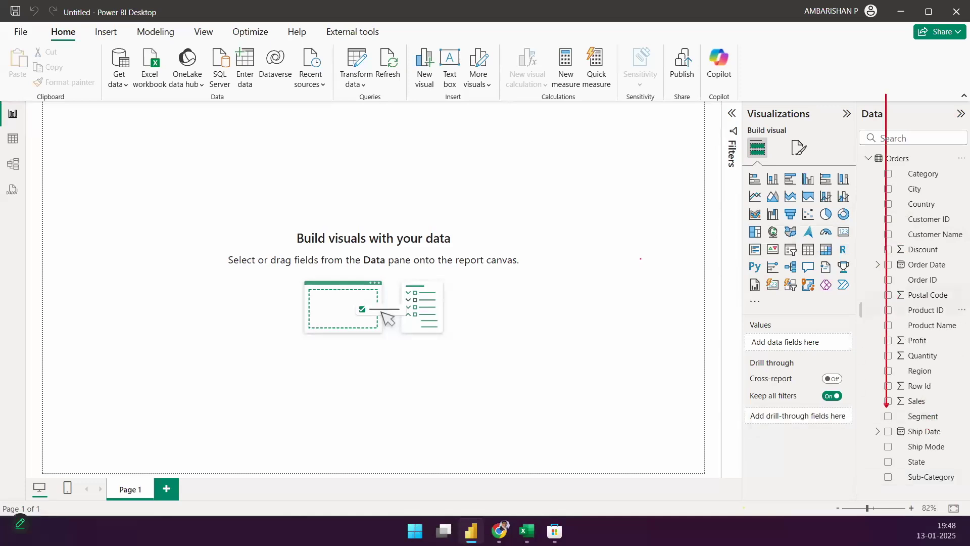
drag(867, 160, 878, 195)
drag(862, 180, 881, 170)
mouse_move(847, 400)
mouse_down()
mouse_move(847, 422)
mouse_move(947, 393)
mouse_up()
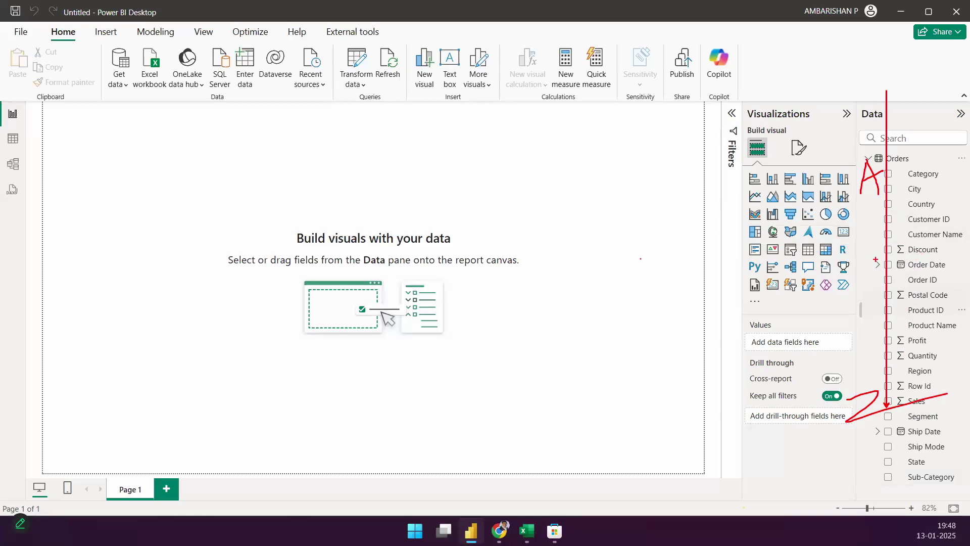
drag(872, 297, 969, 318)
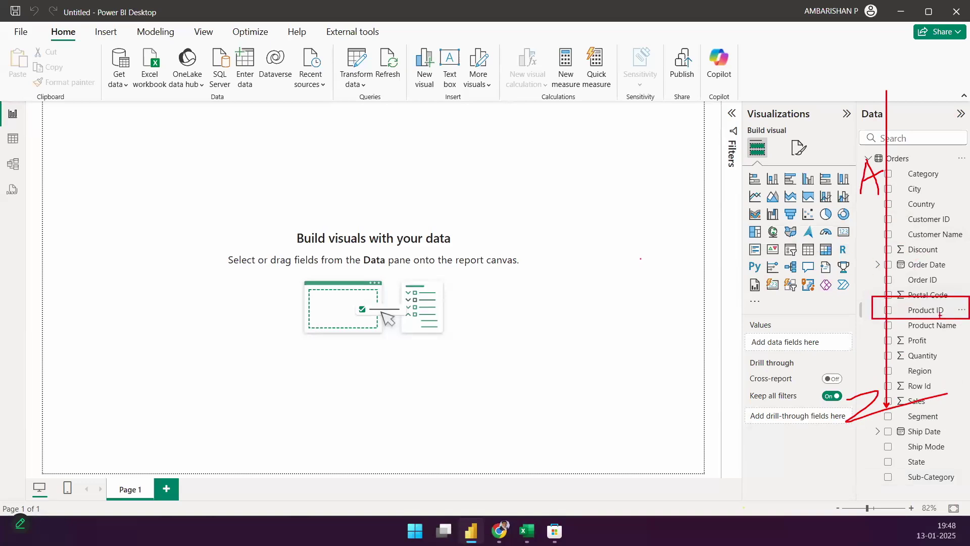
mouse_move(876, 263)
mouse_down()
mouse_move(876, 291)
mouse_move(953, 319)
mouse_move(924, 333)
mouse_up()
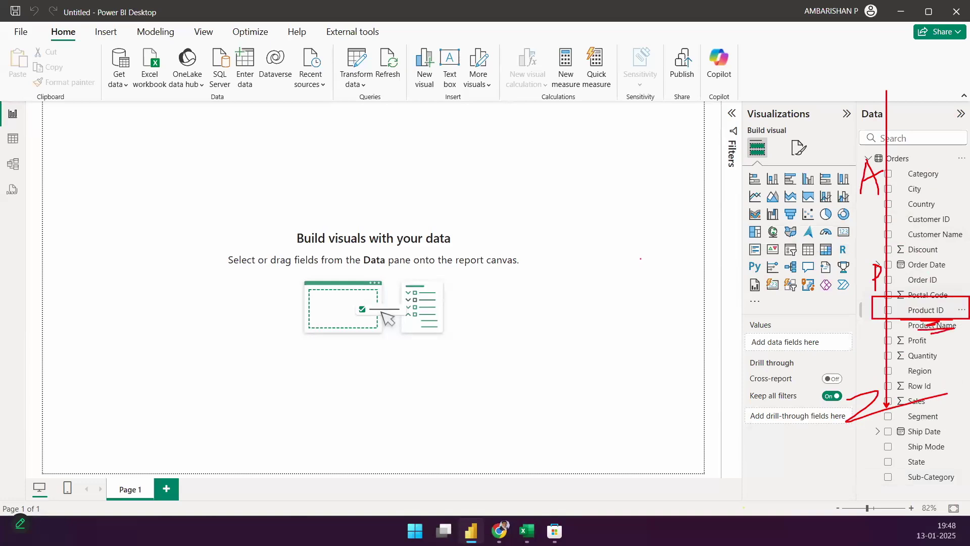
drag(852, 255, 920, 307)
key(Escape)
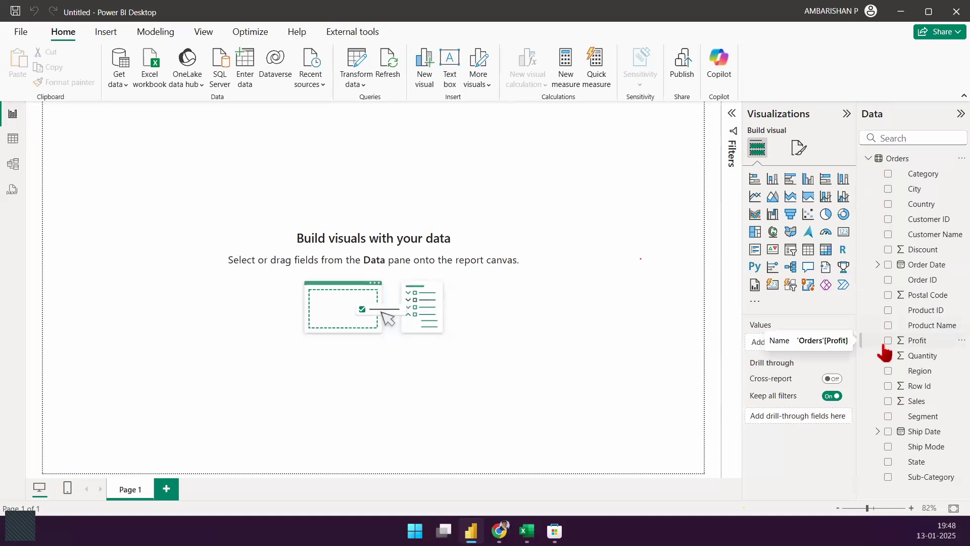
click(869, 159)
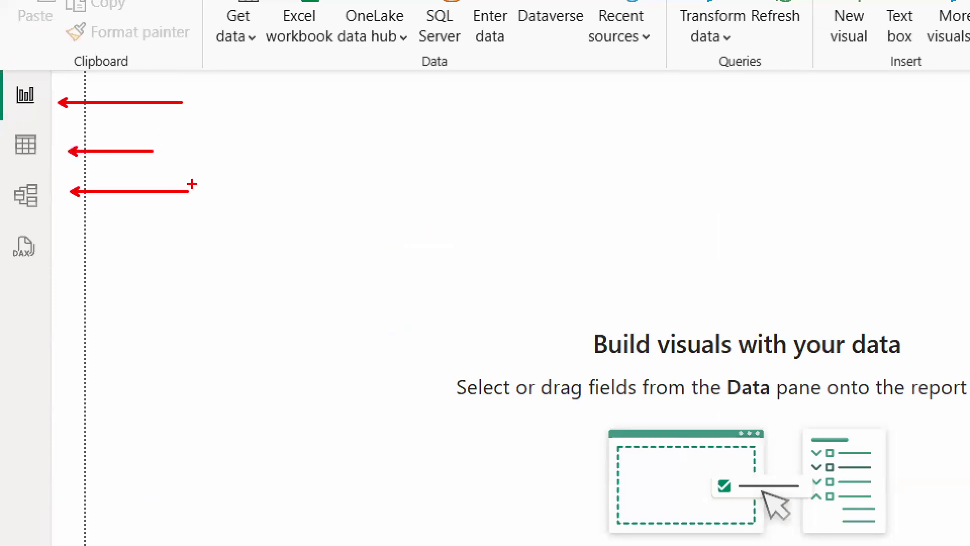
Step: Label the three arrows beside the view icons with the text annotations Report View, Table View and Model View
key(t)
text(Report View)
key(Return)
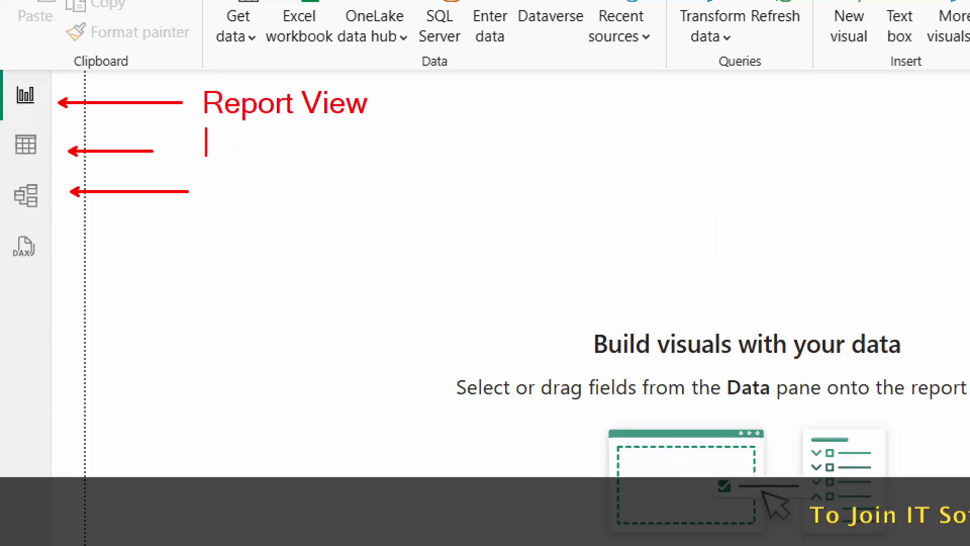
text(Tablea)
key(BackSpace)
text(ew)
key(Return)
text(Model View)
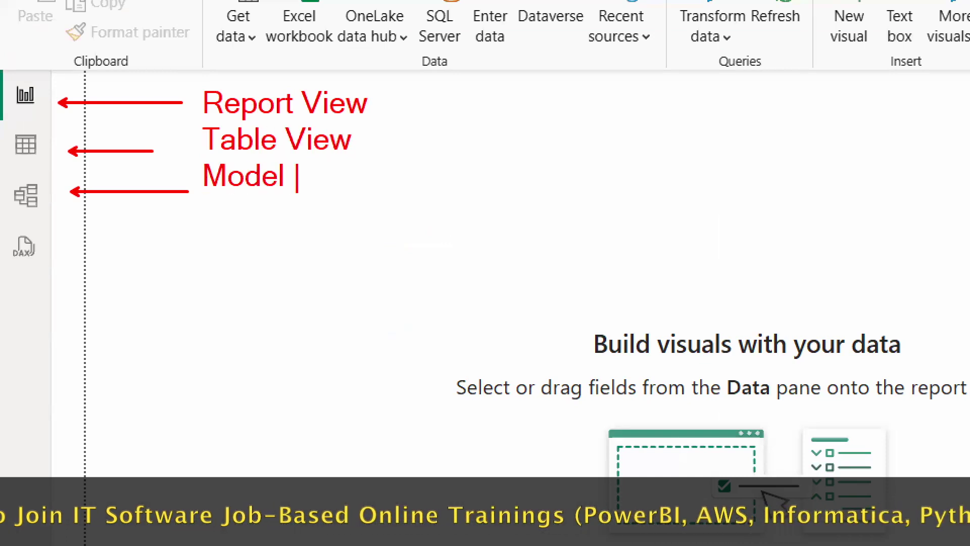
Step: Add a check mark on the canvas, underline the Report View and Table View labels, mark their icons, and clear the annotations
key(Return)
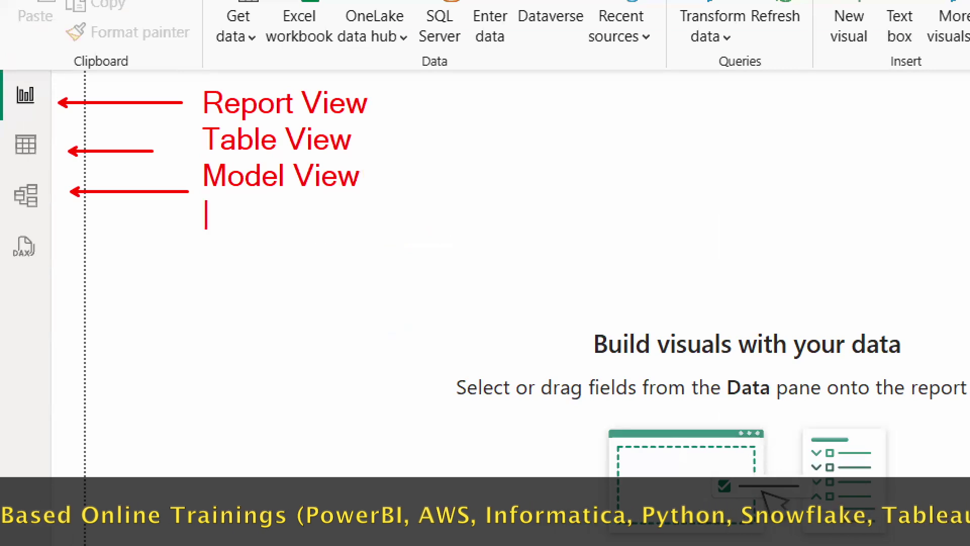
mouse_move(445, 281)
mouse_down()
mouse_move(458, 302)
mouse_move(555, 190)
mouse_up()
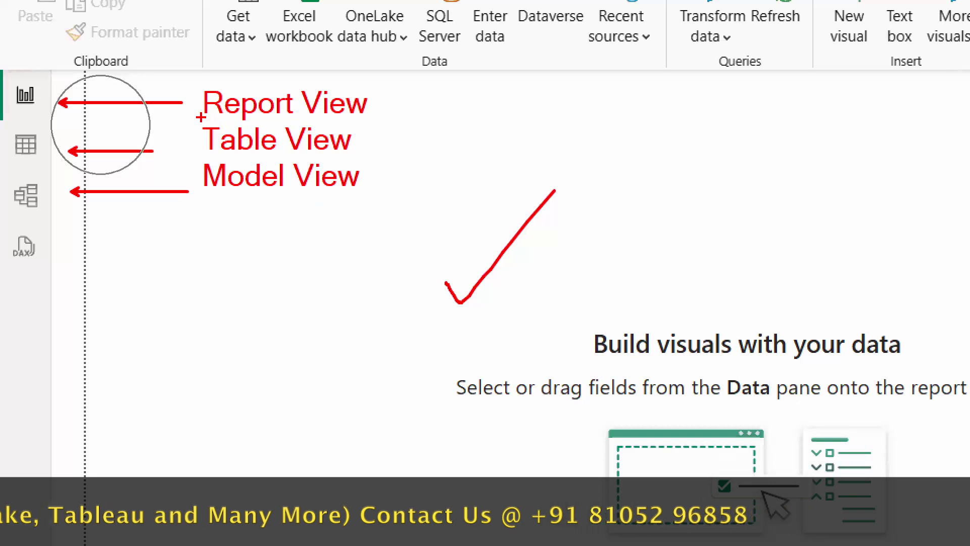
drag(199, 117, 412, 117)
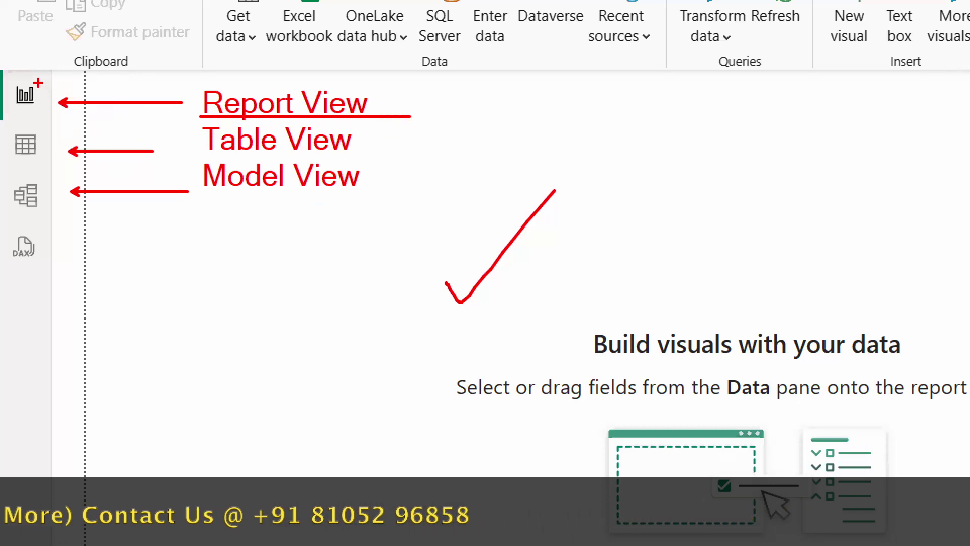
drag(36, 82, 86, 25)
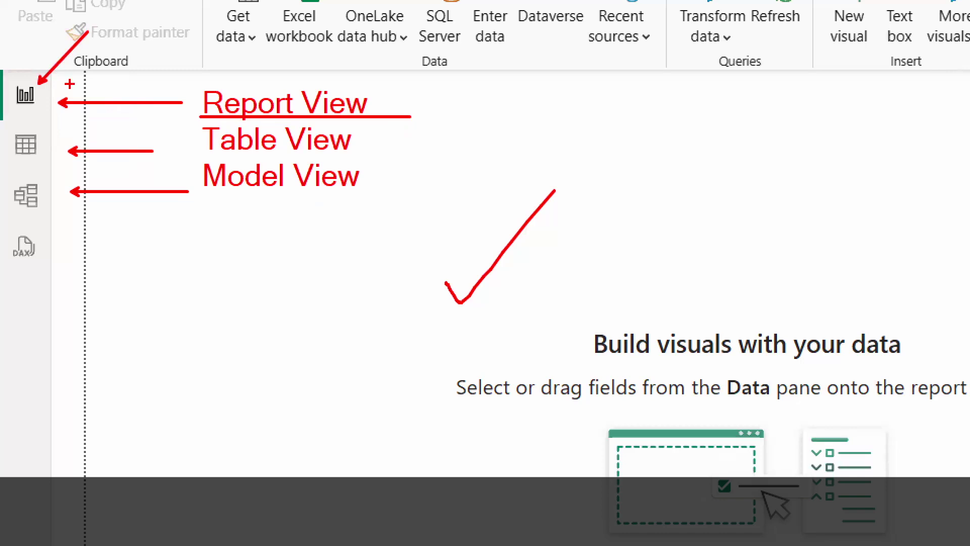
drag(187, 160, 422, 160)
mouse_move(37, 135)
mouse_down()
mouse_move(44, 145)
mouse_move(88, 101)
mouse_up()
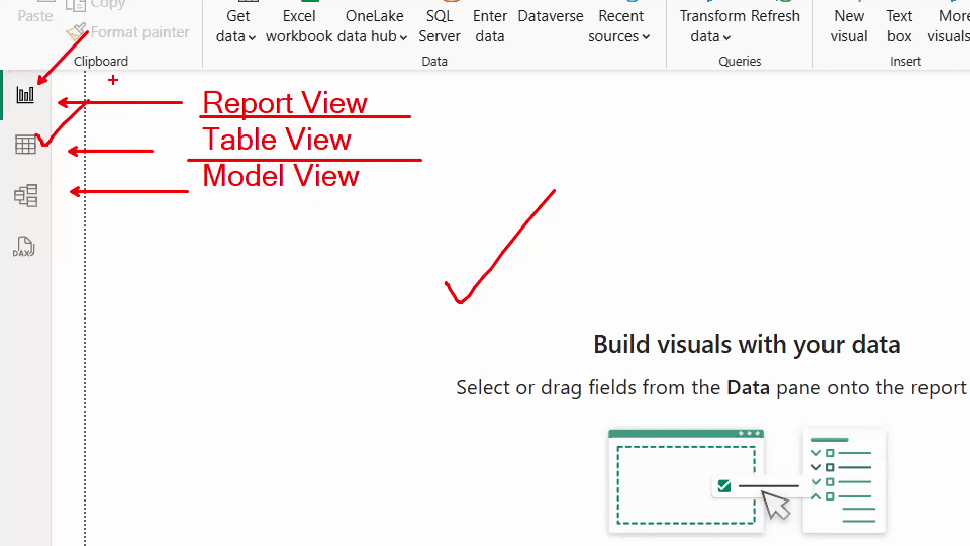
key(Escape)
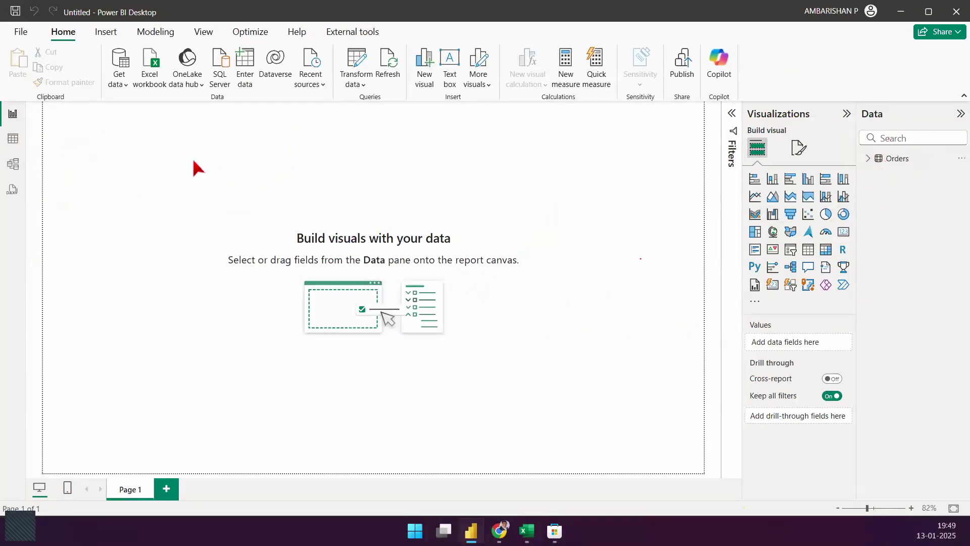
Step: Display the Orders table in Table view and draw arrows pointing at its column headers
click(15, 144)
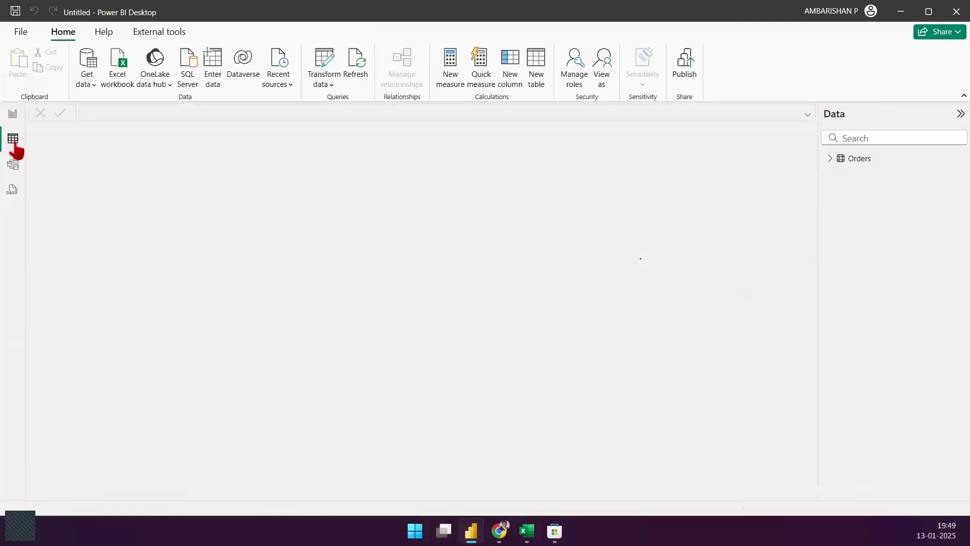
click(855, 161)
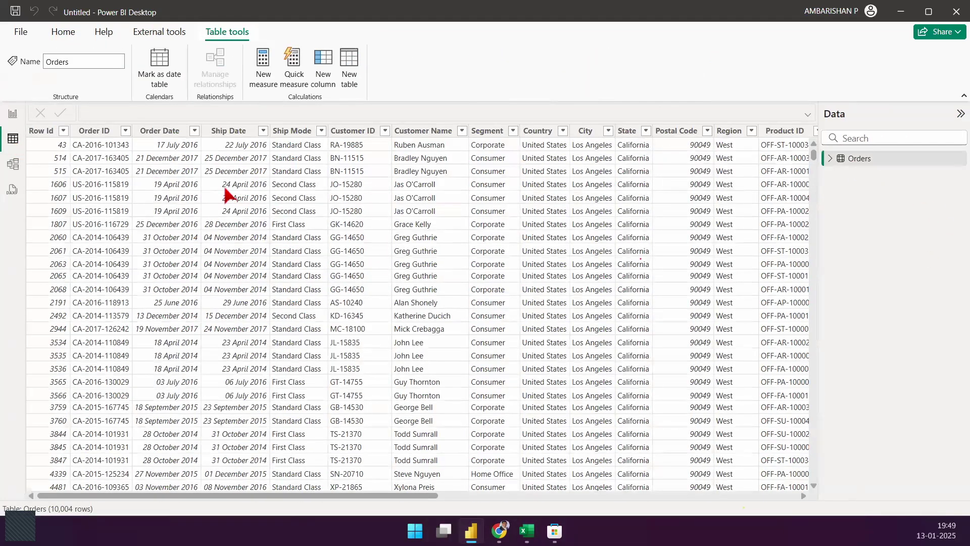
drag(19, 82, 45, 123)
drag(97, 71, 114, 122)
drag(169, 48, 157, 115)
drag(251, 66, 222, 115)
drag(333, 72, 288, 121)
drag(392, 96, 367, 120)
drag(452, 102, 423, 121)
drag(547, 96, 484, 123)
drag(613, 87, 555, 114)
Step: Trace a line across the first data row of Orders, clear the annotations, and view the remaining columns through Profit
drag(22, 147, 57, 144)
drag(74, 145, 127, 144)
drag(128, 142, 702, 149)
drag(703, 150, 669, 168)
key(Escape)
drag(420, 496, 799, 508)
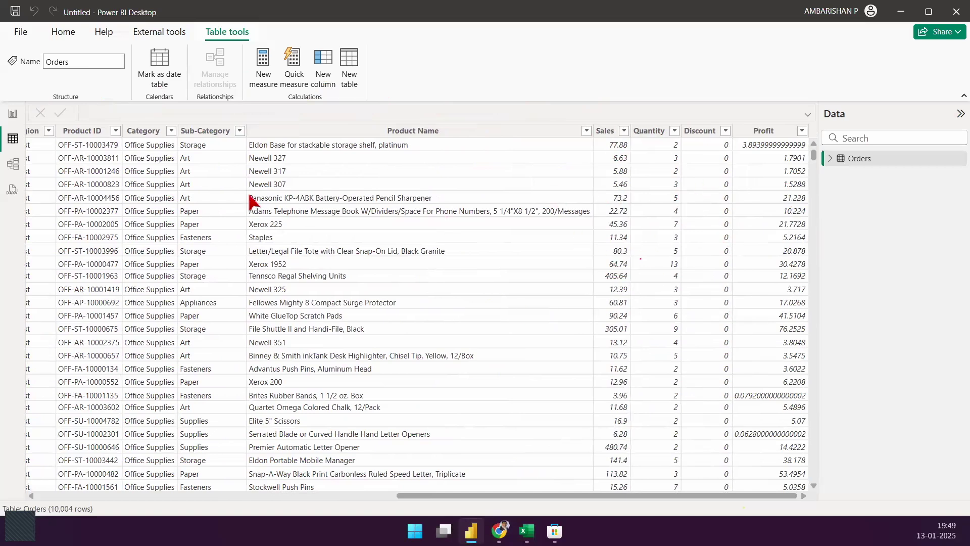
Step: Switch to Model view, sketch three boxes linked by lines to the Orders card as example related tables, and clear the sketch
click(13, 166)
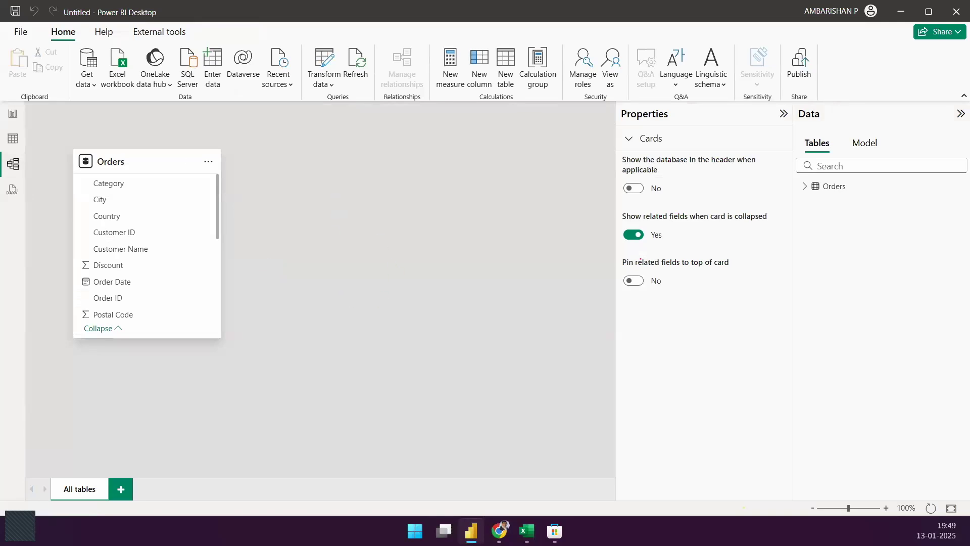
mouse_move(202, 265)
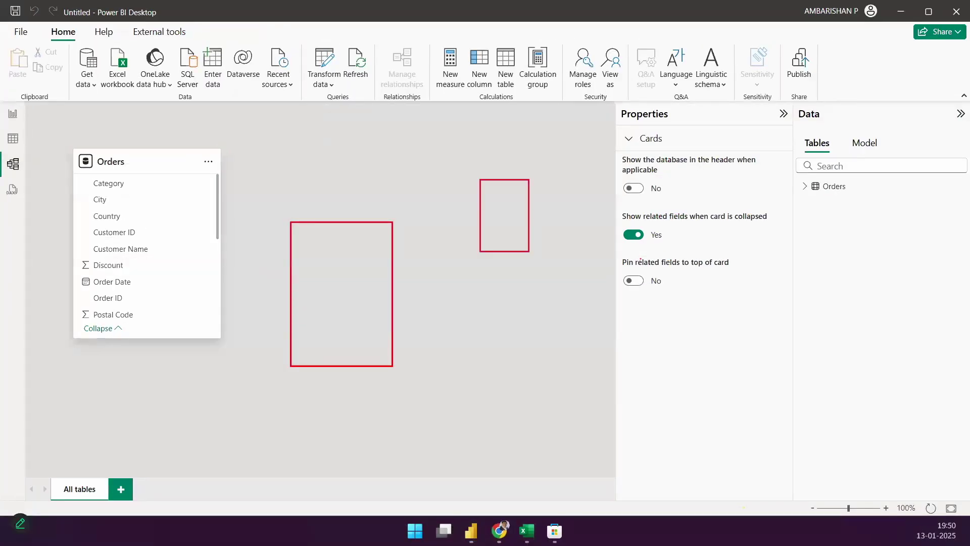
drag(650, 269, 727, 348)
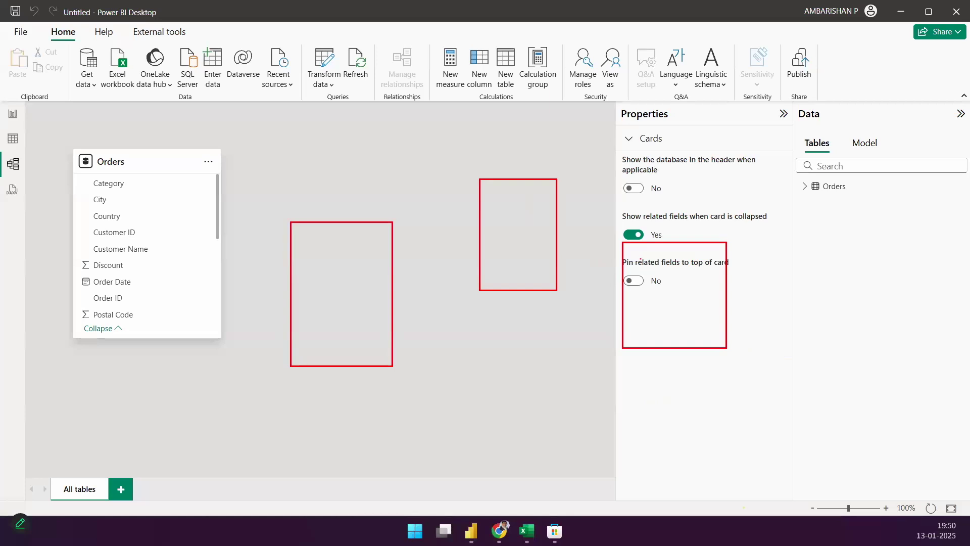
drag(214, 244, 299, 299)
drag(394, 257, 481, 232)
drag(555, 231, 628, 286)
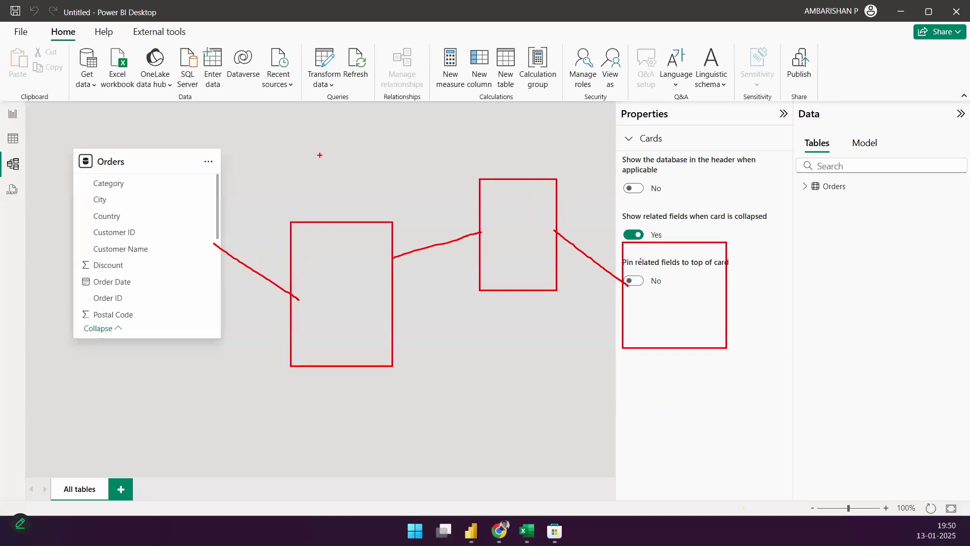
key(Escape)
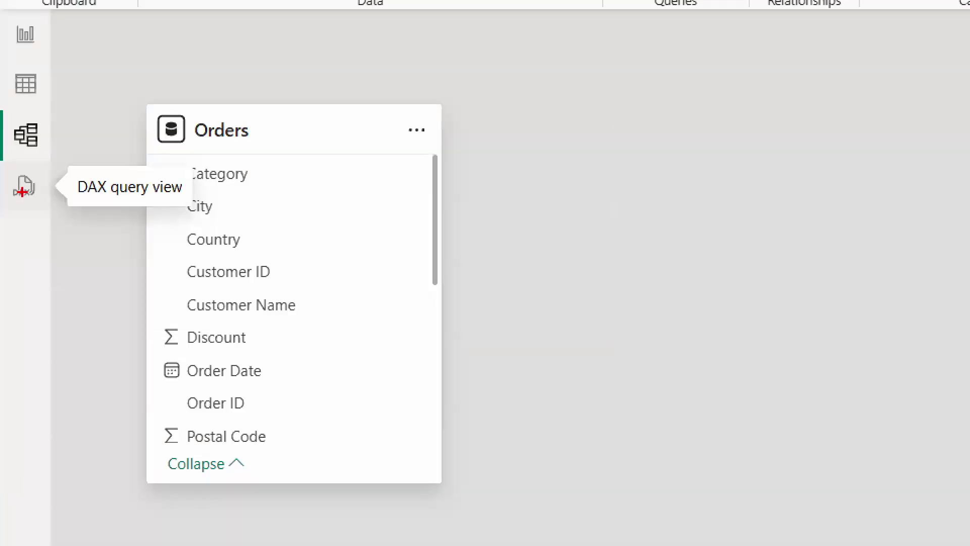
Step: Cross out the DAX query view icon, mark and strike through its label, and draw a check mark on the empty canvas
mouse_move(71, 182)
mouse_down()
mouse_move(92, 148)
mouse_move(19, 207)
mouse_up()
drag(7, 174, 61, 224)
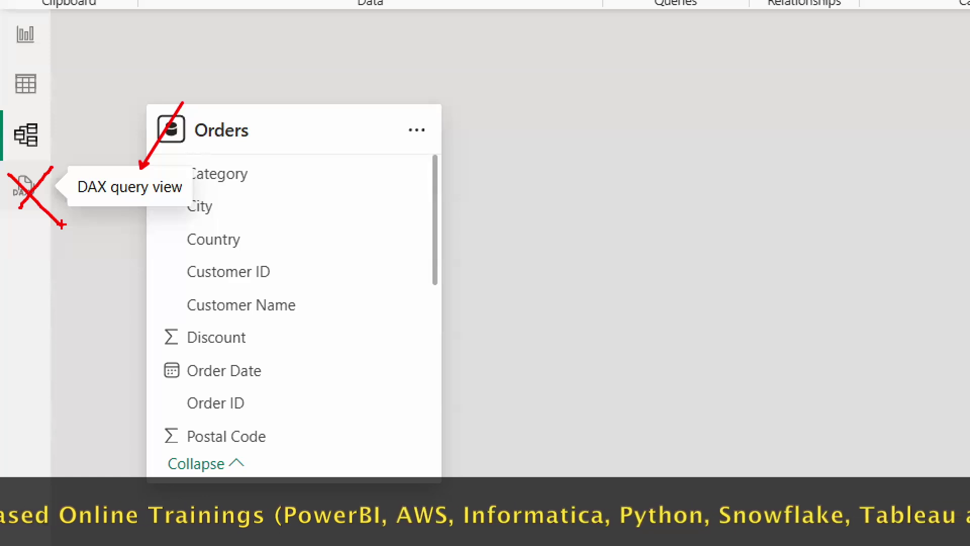
mouse_move(105, 211)
mouse_down()
mouse_move(159, 202)
mouse_move(151, 216)
mouse_up()
drag(119, 151, 144, 236)
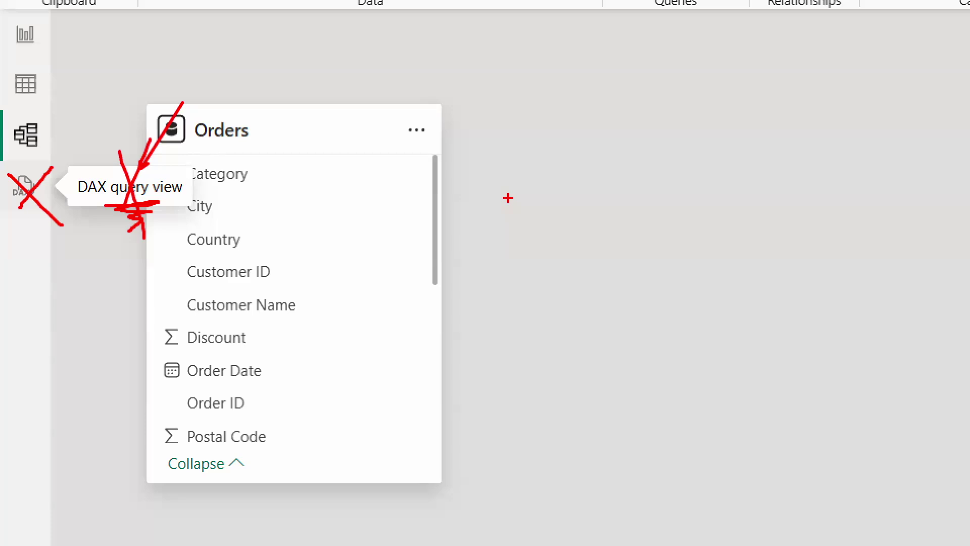
drag(51, 164, 19, 217)
drag(8, 168, 58, 217)
drag(50, 169, 1, 253)
drag(9, 174, 53, 218)
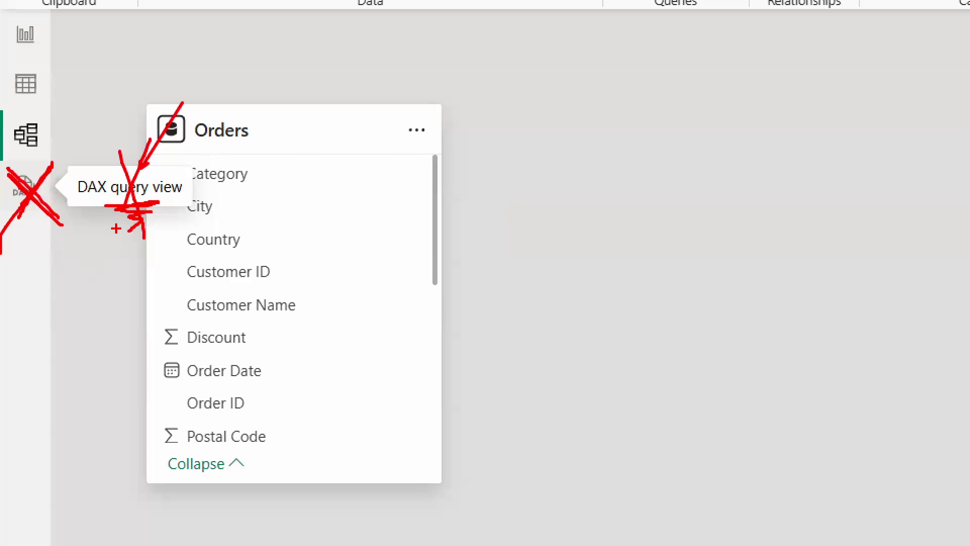
mouse_move(606, 196)
mouse_down()
mouse_move(632, 234)
mouse_move(767, 112)
mouse_up()
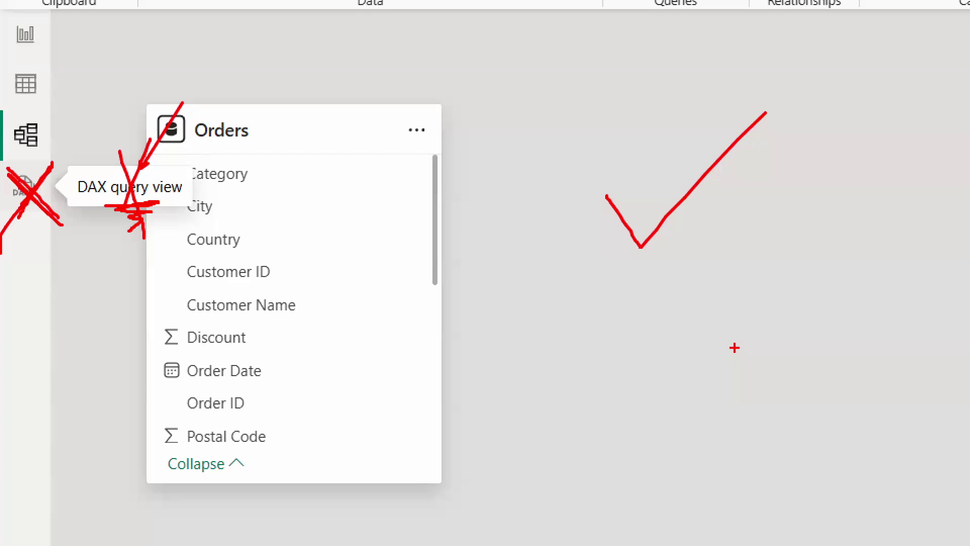
drag(73, 185, 218, 186)
drag(63, 192, 221, 191)
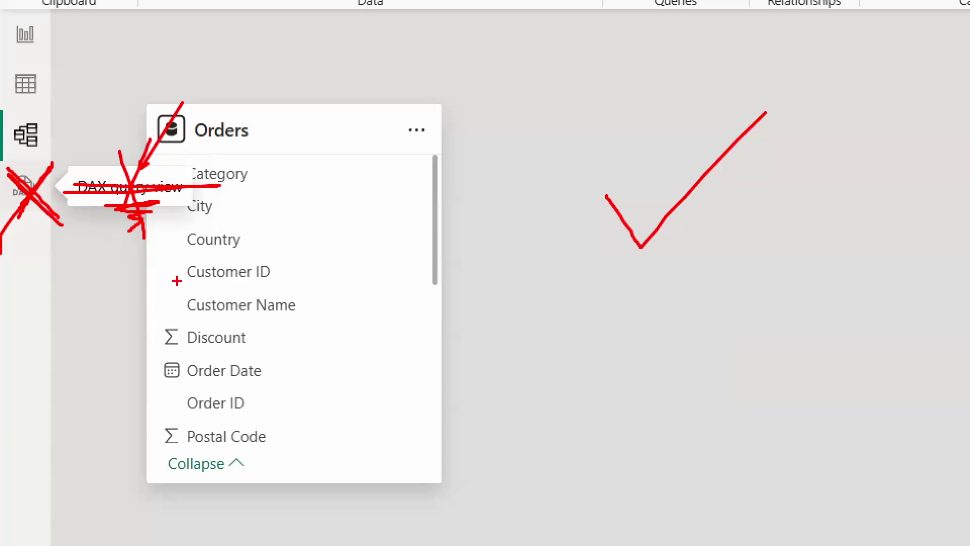
Step: Draw arrows at the report, table and model view icons, underline each icon, and clear all annotations
drag(48, 37, 106, 10)
drag(54, 74, 118, 44)
drag(52, 128, 137, 90)
drag(6, 55, 56, 49)
drag(5, 102, 76, 101)
drag(2, 153, 98, 144)
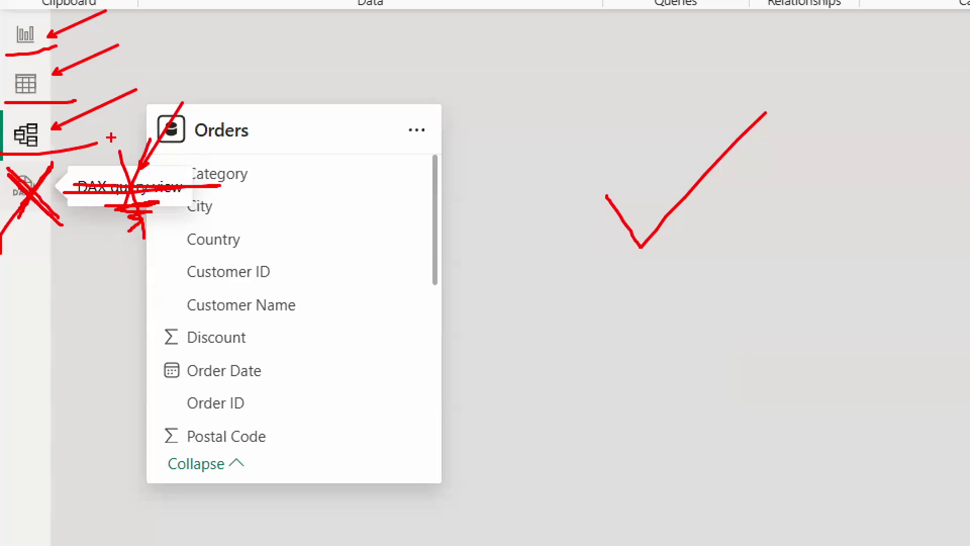
key(Escape)
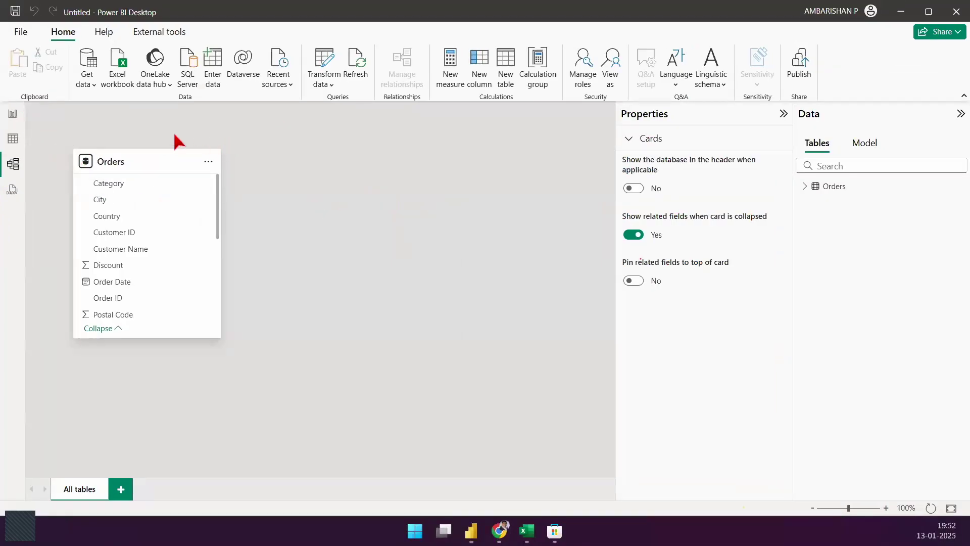
Step: Return to Report view, switch to the Superstore workbook in Excel to point out the Returns and People sheets, and return to Power BI
click(21, 116)
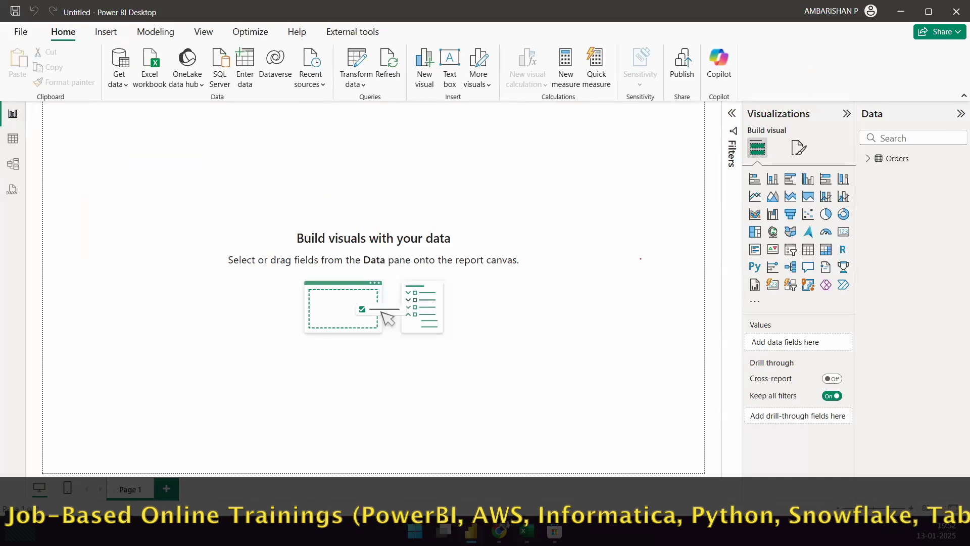
key(alt+Tab)
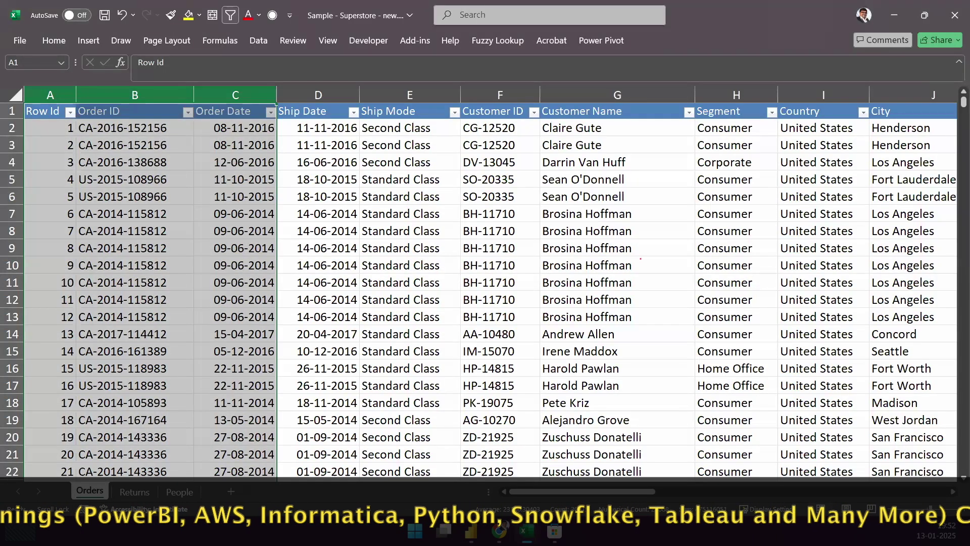
click(204, 380)
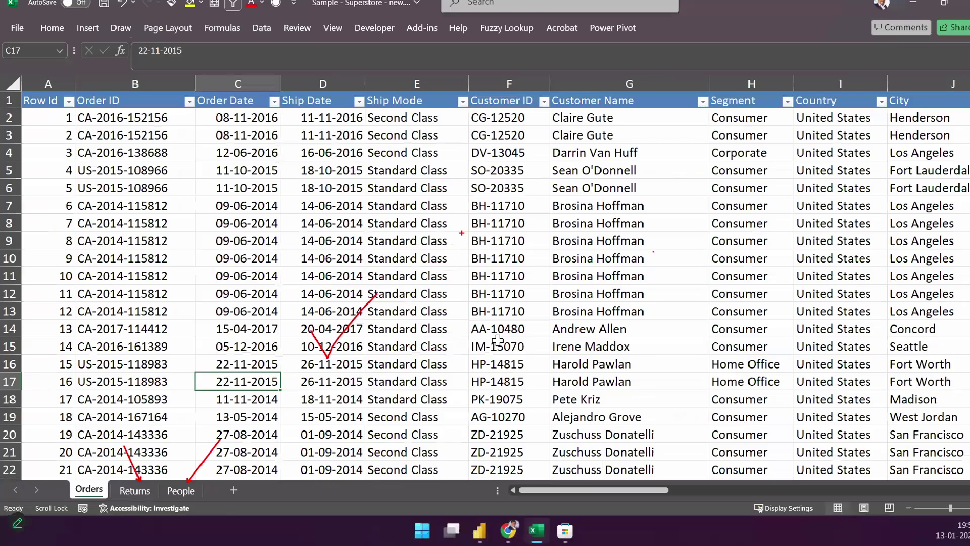
key(alt+Tab)
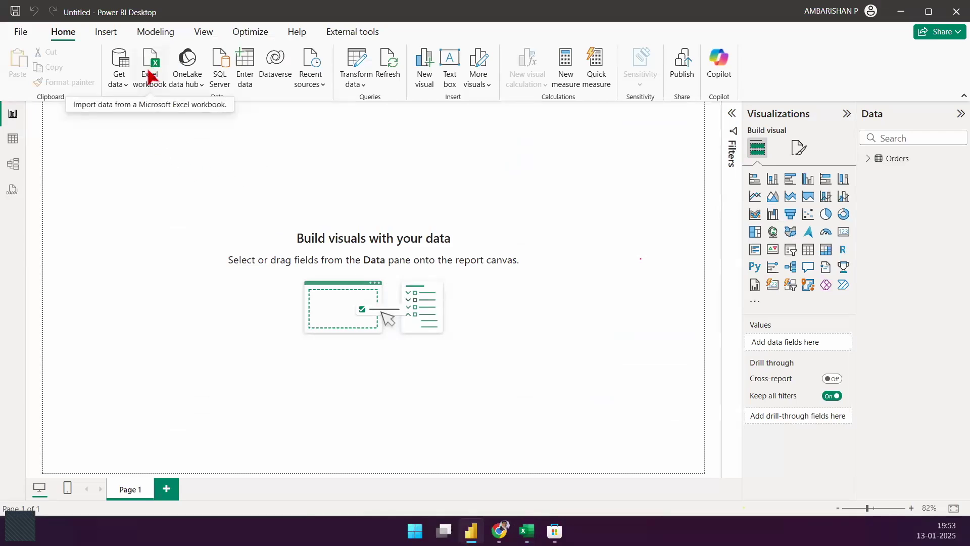
Step: Connect to the Excel workbook Sample - Superstore - new.xlsx from the DataSet folder
click(121, 83)
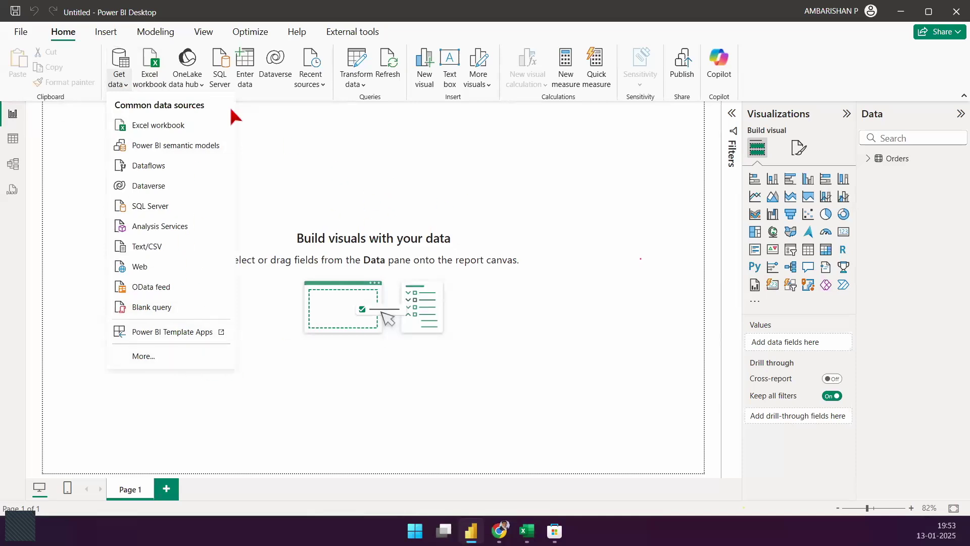
click(145, 70)
click(150, 66)
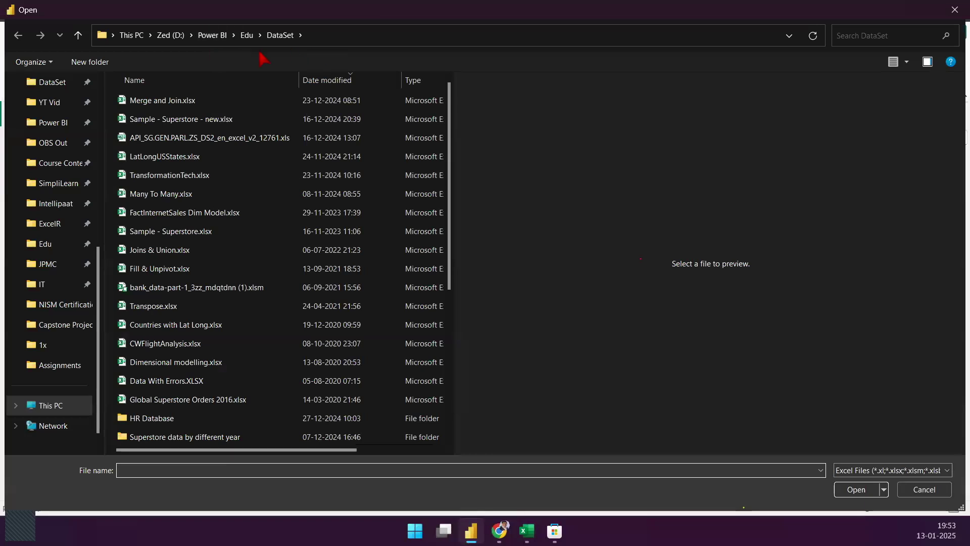
click(226, 120)
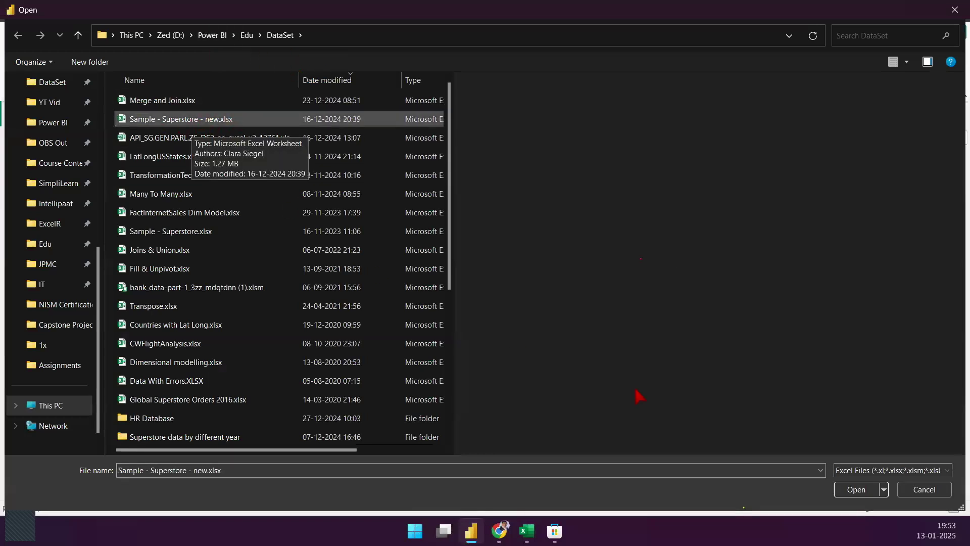
click(857, 490)
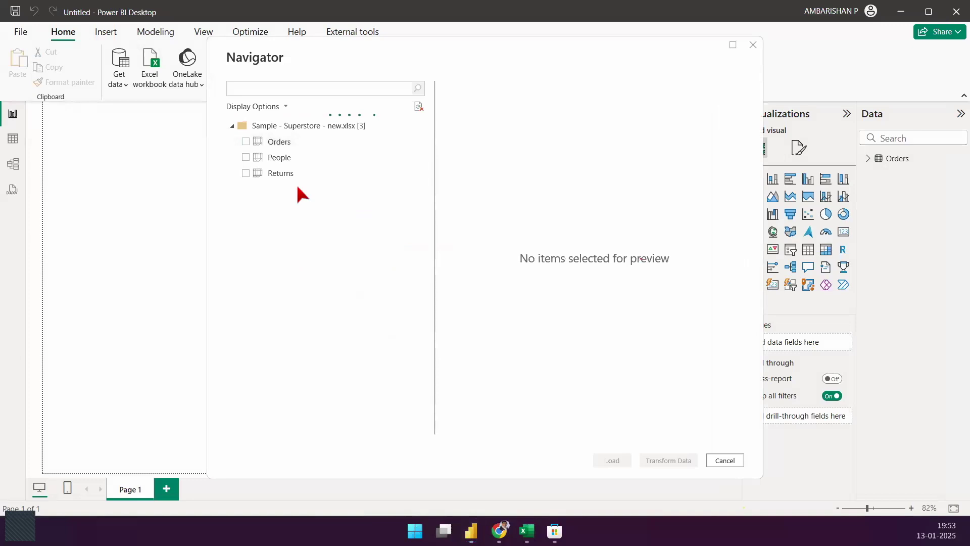
Step: Preview the Orders, People and Returns sheets, marking the Column1/Column2 header row and the Region/Managers row in People
click(296, 150)
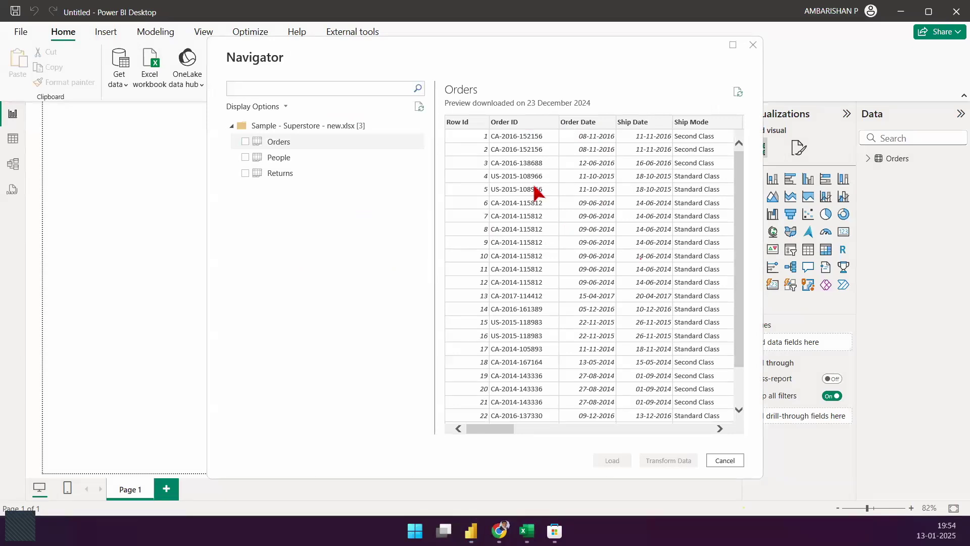
click(289, 164)
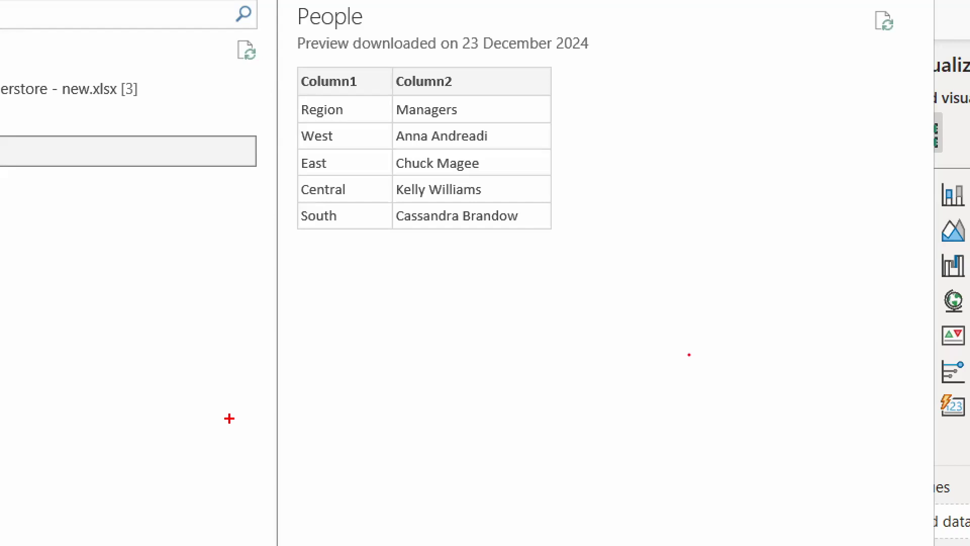
mouse_move(296, 66)
mouse_down()
mouse_move(320, 79)
mouse_move(561, 100)
mouse_up()
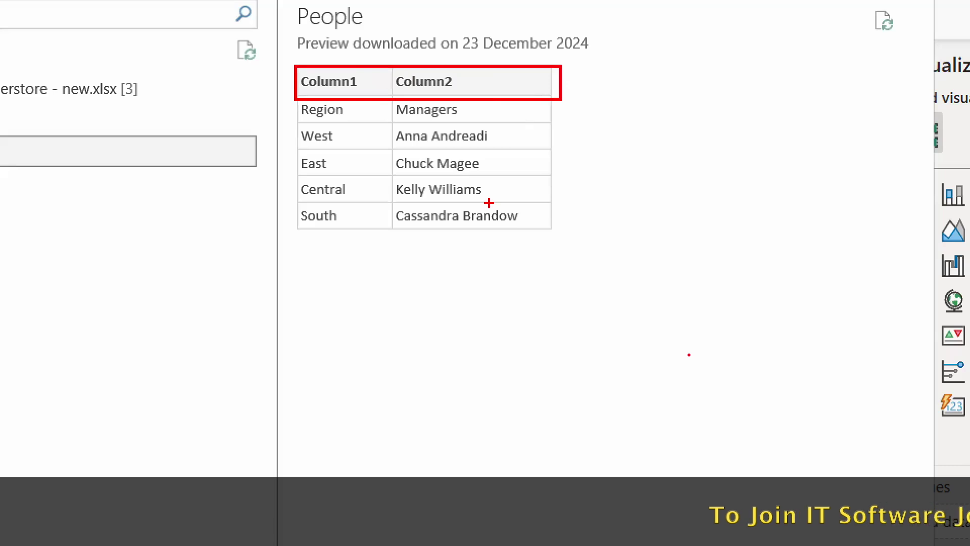
drag(270, 111, 195, 111)
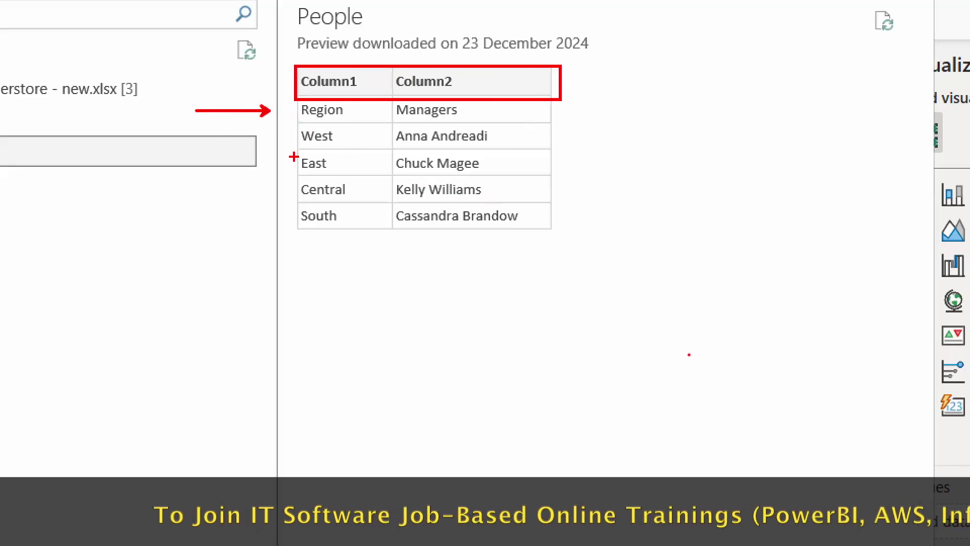
mouse_move(360, 113)
mouse_down()
mouse_move(407, 23)
mouse_move(382, 20)
mouse_move(348, 63)
mouse_up()
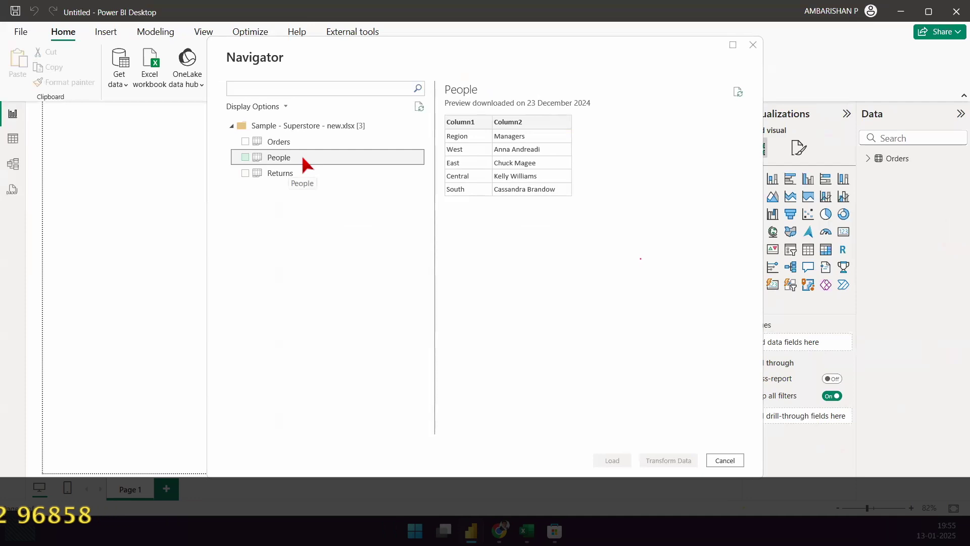
click(284, 178)
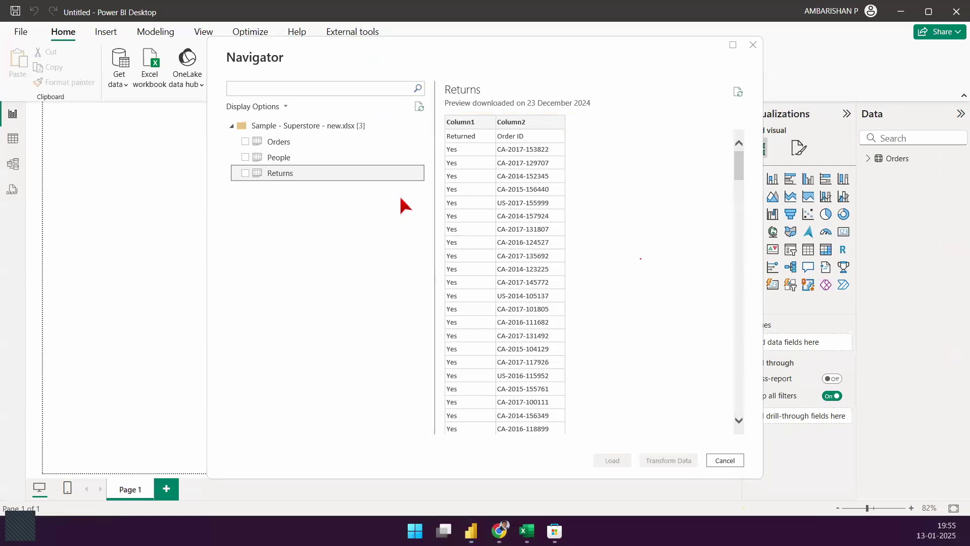
Step: Preview the Orders sheet, box its column header row, and mark it with an arrow and a T
click(327, 145)
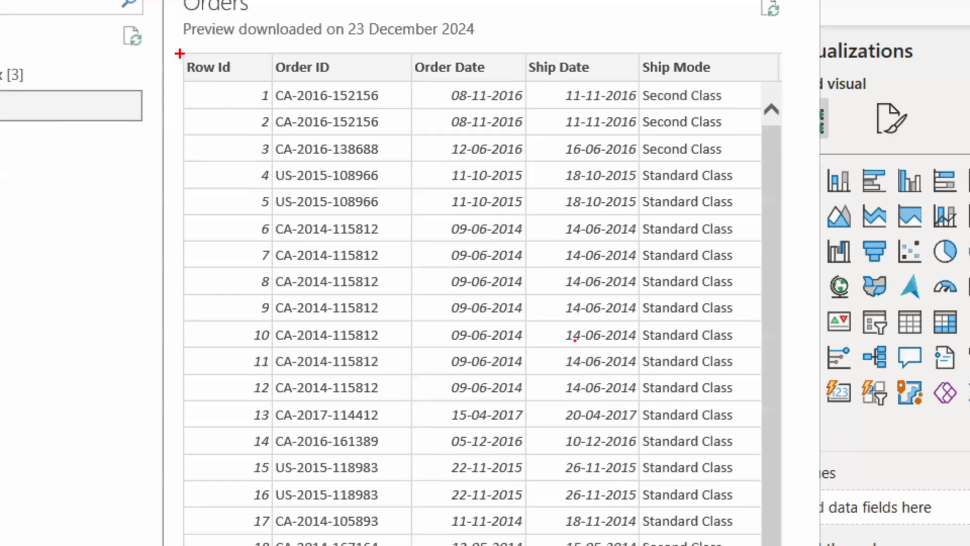
drag(180, 53, 778, 83)
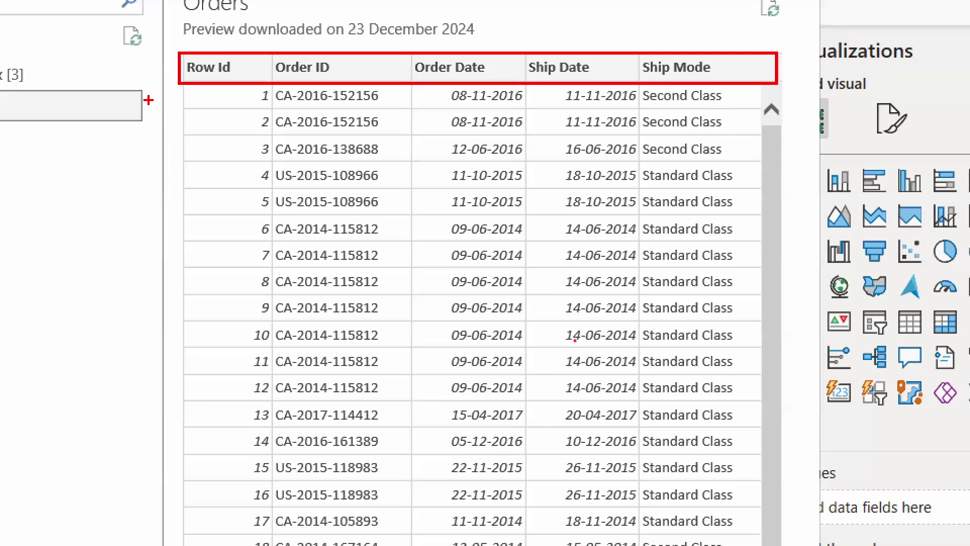
drag(599, 36, 192, 35)
mouse_move(657, 22)
mouse_down()
mouse_move(657, 49)
mouse_move(672, 22)
mouse_up()
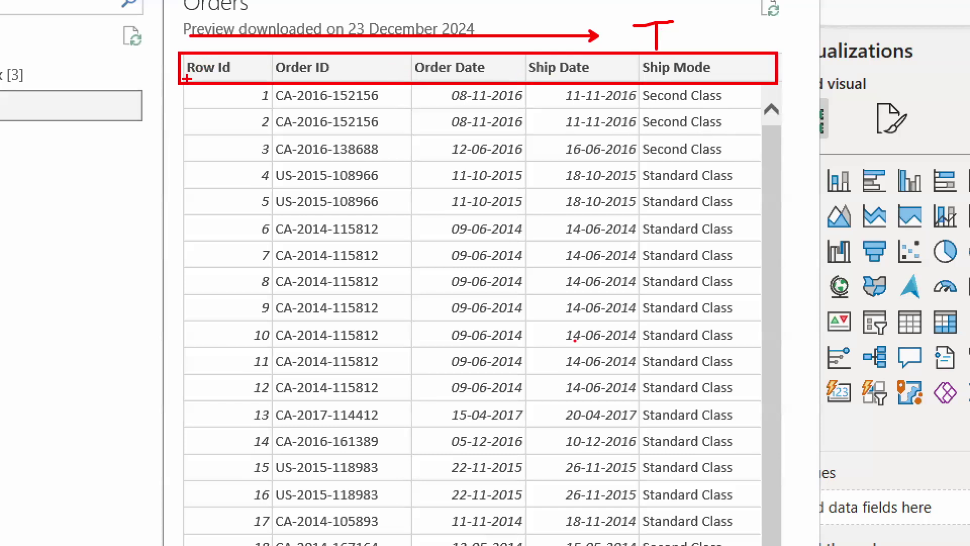
mouse_move(692, 29)
mouse_down()
mouse_move(698, 40)
mouse_move(746, 2)
mouse_up()
key(ctrl+z)
Step: Box the Order Date column in the Orders preview, marking its header with T and its values with an arrow and D
mouse_move(411, 51)
mouse_down()
mouse_move(533, 497)
mouse_move(528, 545)
mouse_up()
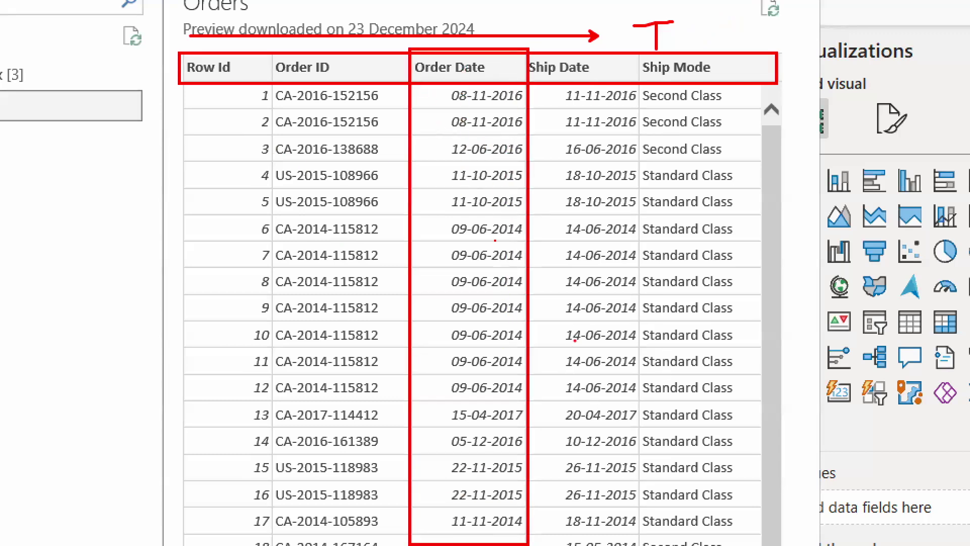
mouse_move(491, 69)
mouse_down()
mouse_move(532, 30)
mouse_move(544, 44)
mouse_move(561, 6)
mouse_up()
drag(466, 431, 466, 143)
drag(487, 208, 492, 263)
mouse_move(478, 204)
mouse_down()
mouse_move(511, 266)
mouse_move(458, 291)
mouse_up()
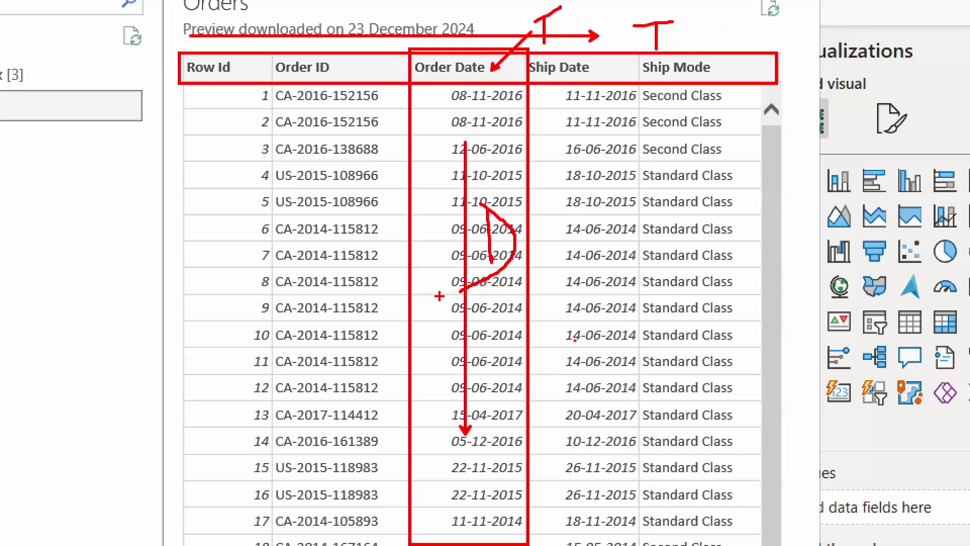
Step: Box the Row Id header and its values in the Orders preview, label them T and N, and leave annotation mode
mouse_move(178, 51)
mouse_down()
mouse_move(180, 71)
mouse_move(271, 84)
mouse_up()
drag(196, 74, 150, 63)
mouse_move(128, 40)
mouse_down()
mouse_move(131, 75)
mouse_move(148, 38)
mouse_up()
mouse_move(208, 86)
mouse_down()
mouse_move(224, 120)
mouse_move(280, 512)
mouse_move(276, 545)
mouse_up()
mouse_move(226, 288)
mouse_down()
mouse_move(225, 259)
mouse_move(237, 282)
mouse_move(249, 223)
mouse_up()
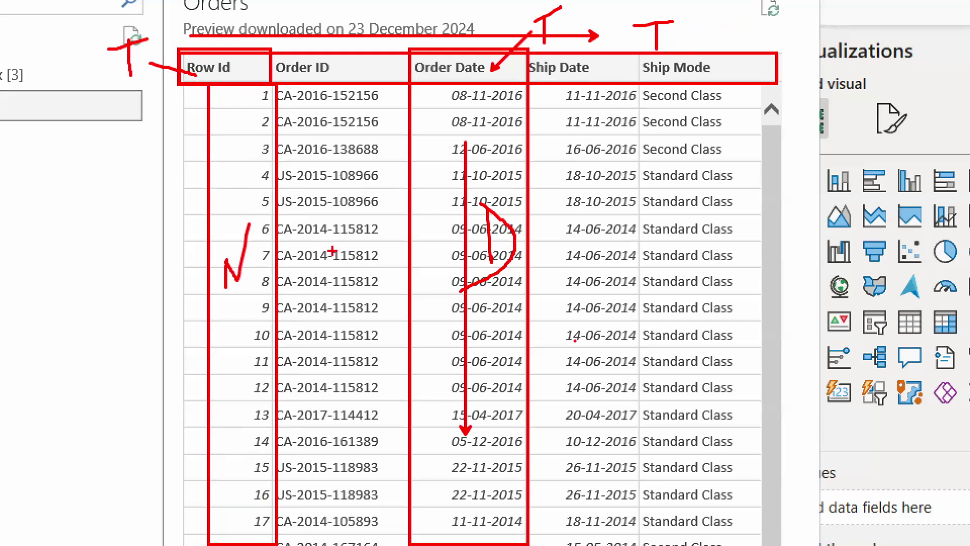
key(Escape)
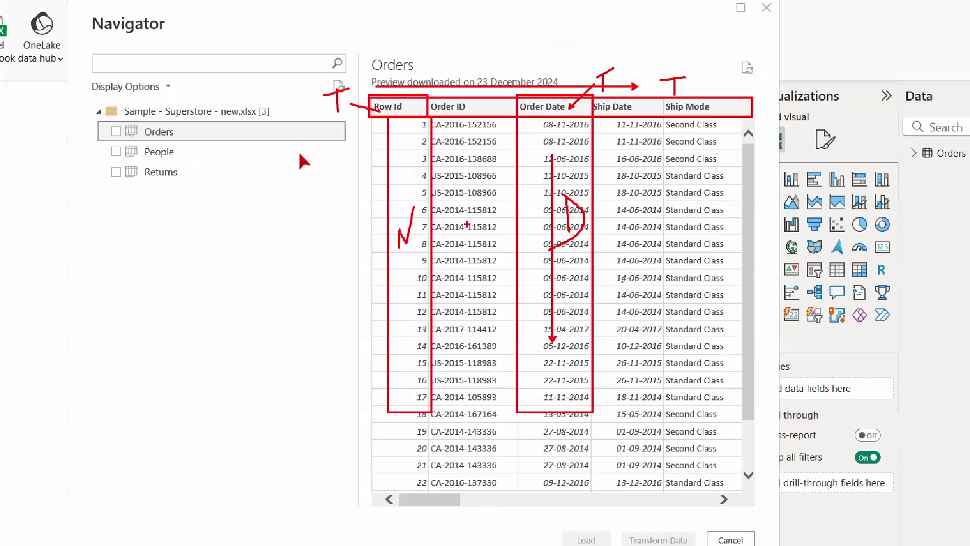
Step: Preview the People sheet, box the Region/Managers row with a T, and mark both columns' values with arrows and T labels
click(299, 158)
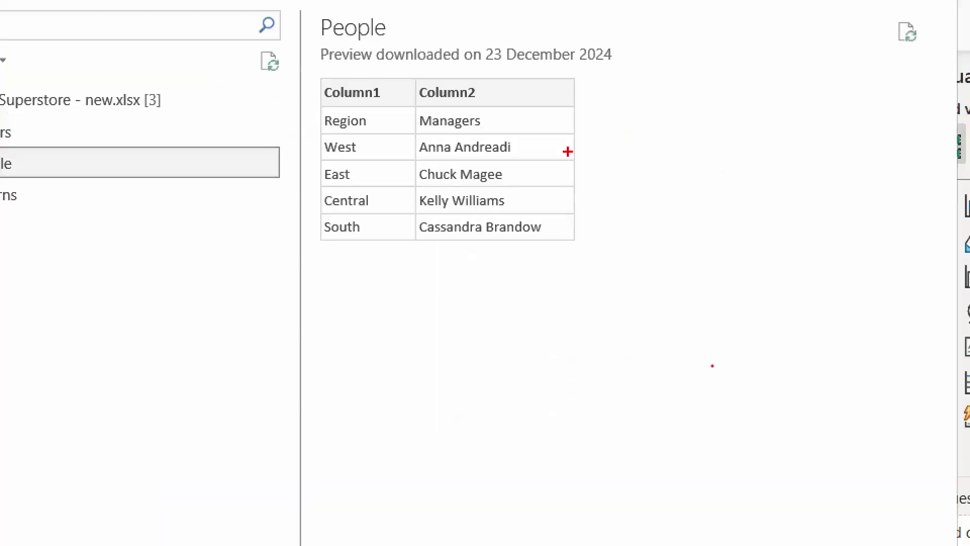
mouse_move(315, 104)
mouse_down()
mouse_move(472, 134)
mouse_move(618, 135)
mouse_up()
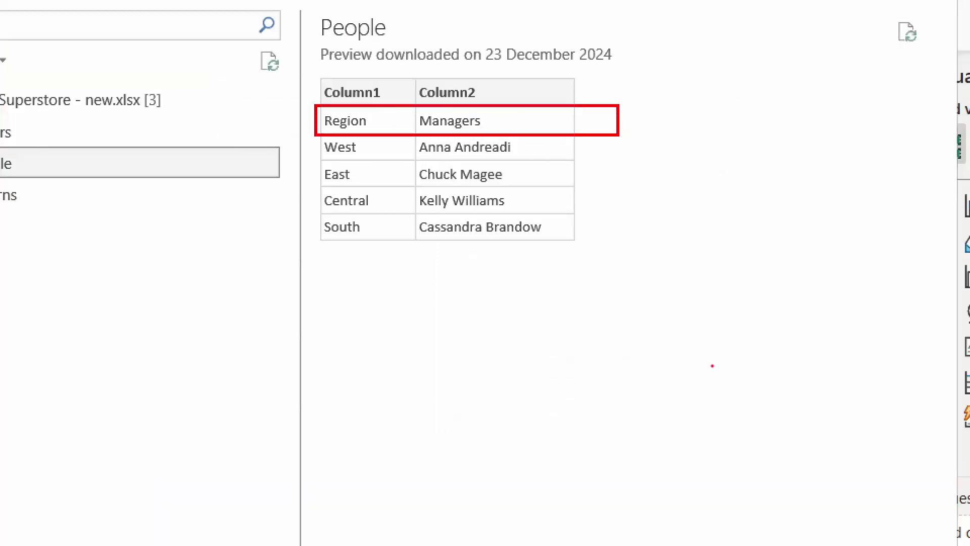
mouse_move(672, 109)
mouse_down()
mouse_move(672, 156)
mouse_move(701, 98)
mouse_up()
drag(385, 258, 384, 150)
mouse_move(351, 230)
mouse_down()
mouse_move(351, 202)
mouse_move(363, 194)
mouse_up()
drag(564, 262, 564, 124)
mouse_move(506, 187)
mouse_down()
mouse_move(505, 232)
mouse_move(546, 172)
mouse_up()
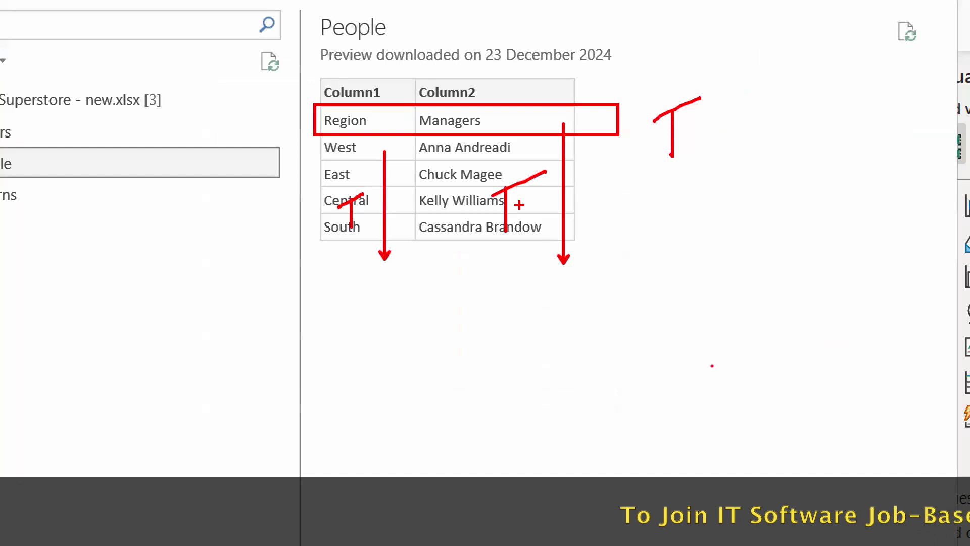
mouse_move(321, 124)
mouse_down()
mouse_move(232, 51)
mouse_move(353, 76)
mouse_move(362, 48)
mouse_up()
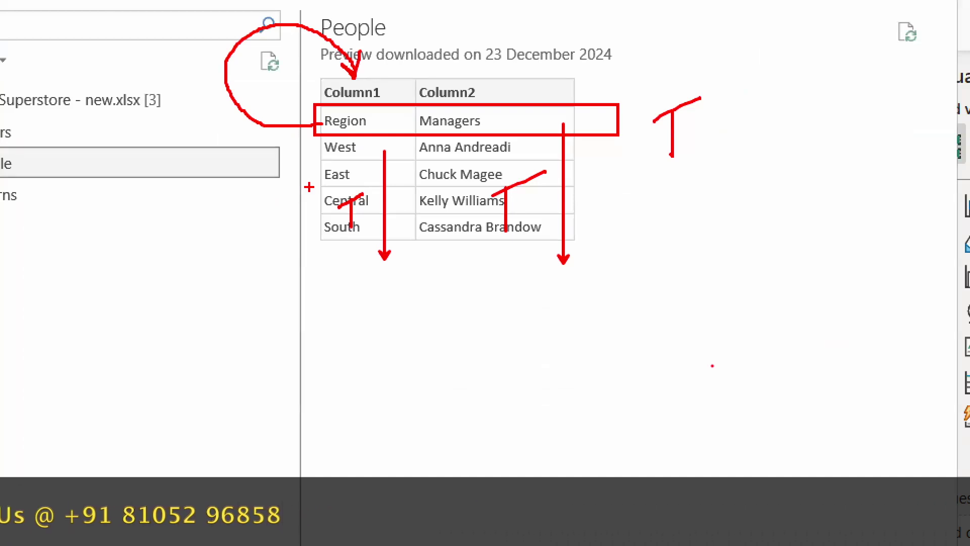
mouse_move(464, 251)
mouse_down()
mouse_move(520, 329)
mouse_move(807, 292)
mouse_move(802, 332)
mouse_up()
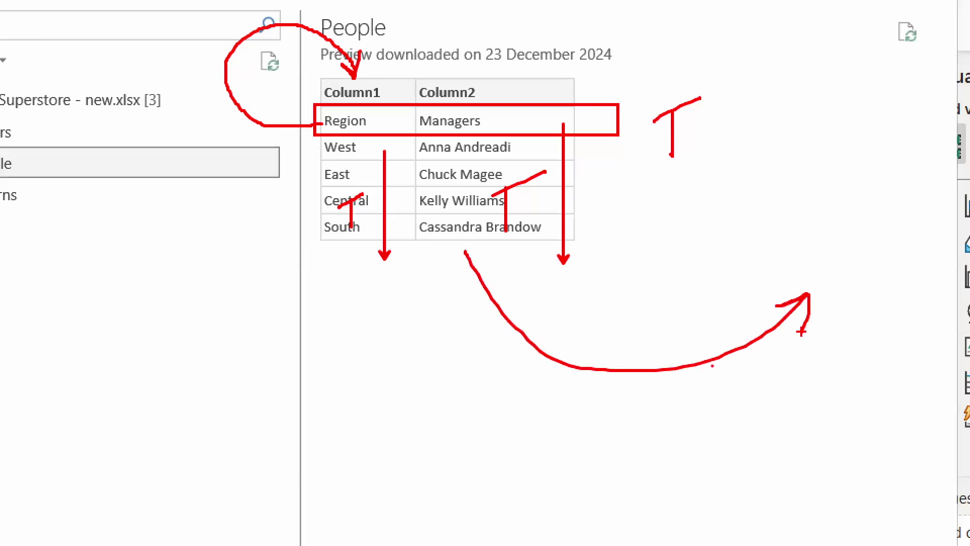
mouse_move(815, 281)
mouse_down()
mouse_move(829, 299)
mouse_move(891, 201)
mouse_up()
drag(830, 222, 867, 317)
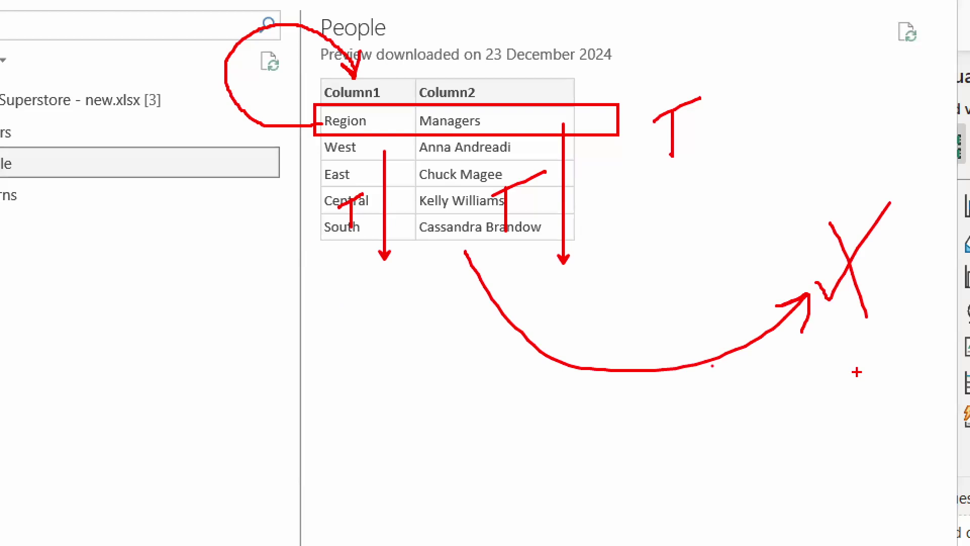
mouse_move(487, 112)
mouse_down()
mouse_move(499, 129)
mouse_move(557, 67)
mouse_up()
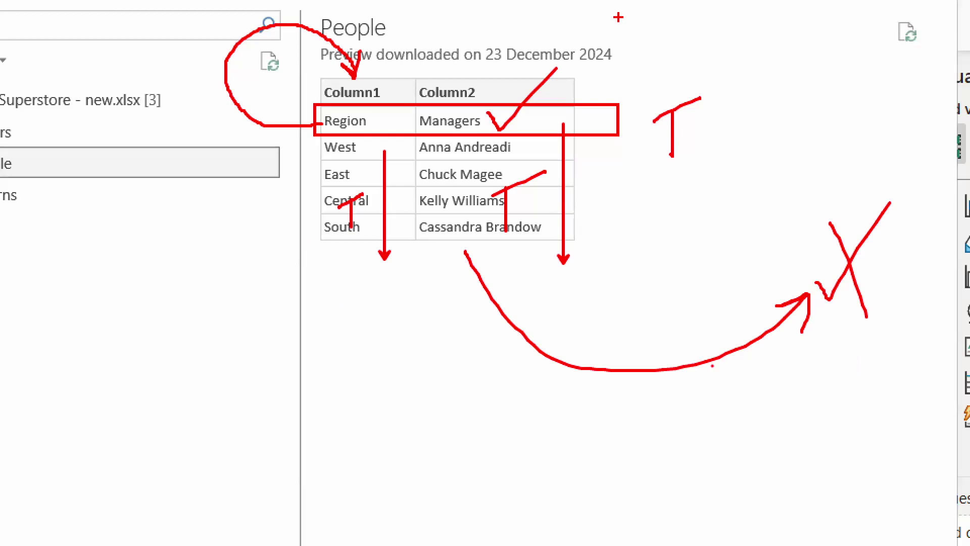
key(ctrl+z)
key(ctrl+z)
key(ctrl+z)
key(ctrl+z)
key(ctrl+z)
key(ctrl+z)
key(ctrl+z)
key(ctrl+z)
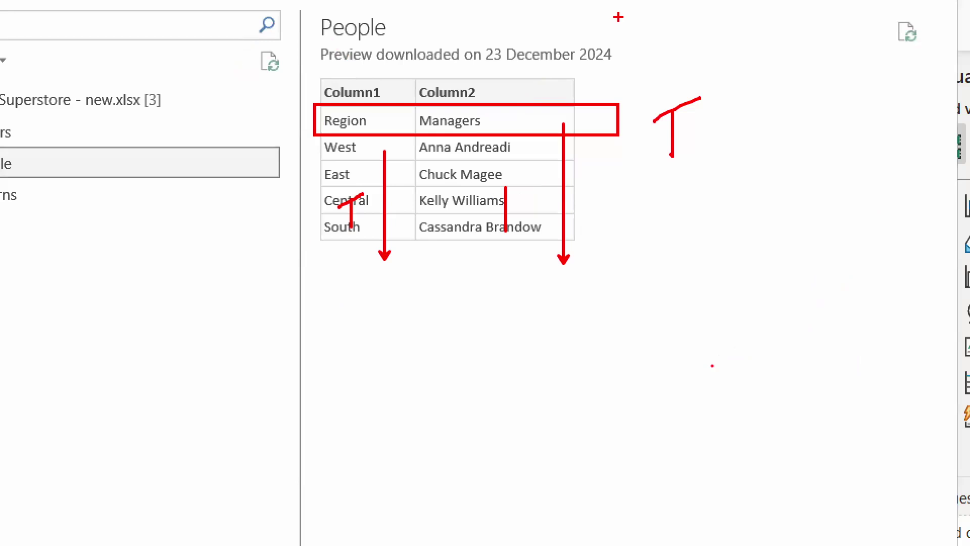
Step: Draw arrows from Managers to Column2 and Region to Column1, point at the boxed row, and leave annotation mode
drag(484, 202, 533, 186)
mouse_move(493, 132)
mouse_down()
mouse_move(511, 43)
mouse_move(470, 78)
mouse_move(489, 66)
mouse_up()
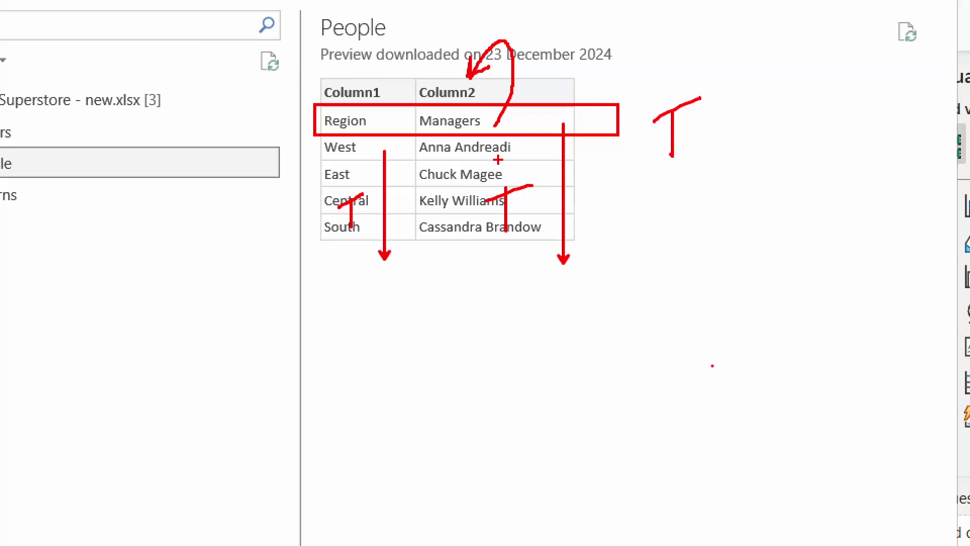
drag(314, 117, 229, 125)
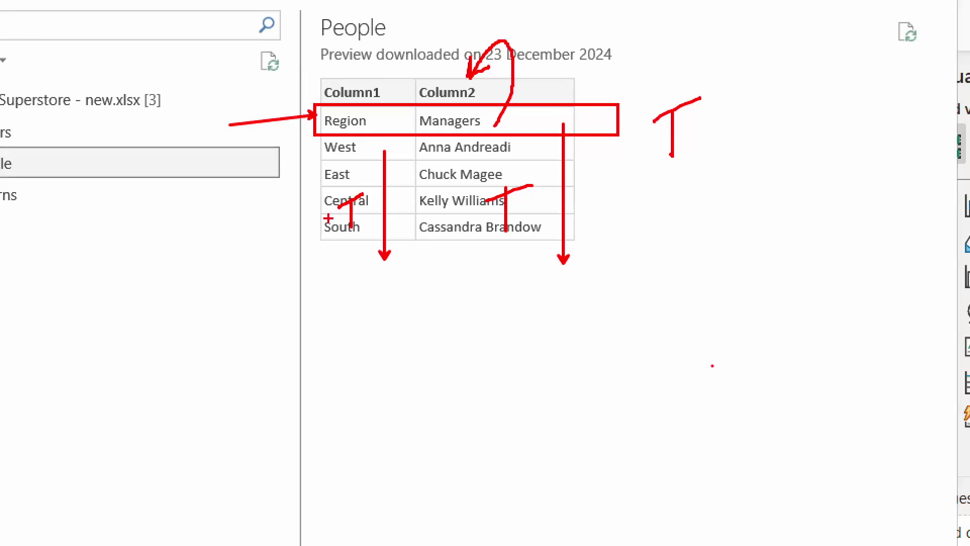
drag(275, 143, 351, 86)
key(ctrl+z)
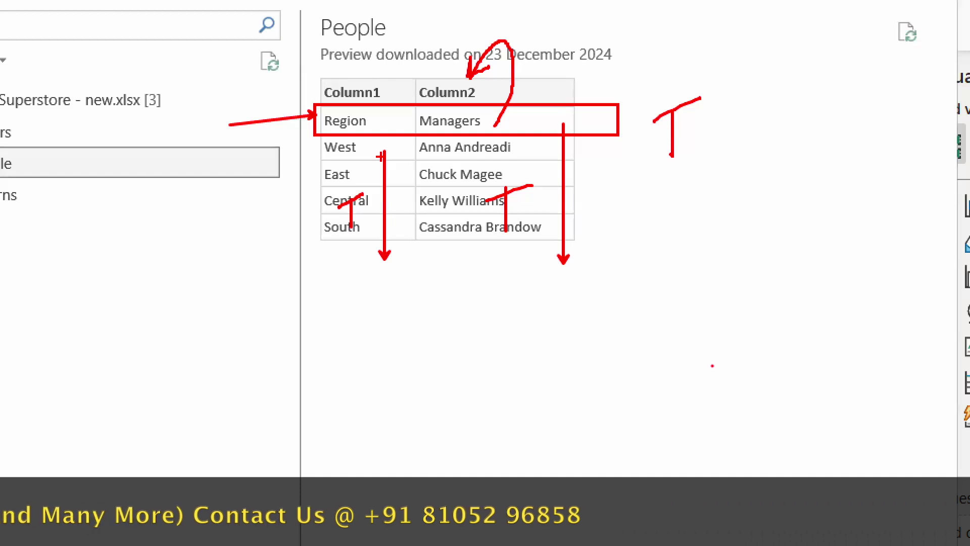
mouse_move(371, 117)
mouse_down()
mouse_move(406, 81)
mouse_move(384, 76)
mouse_up()
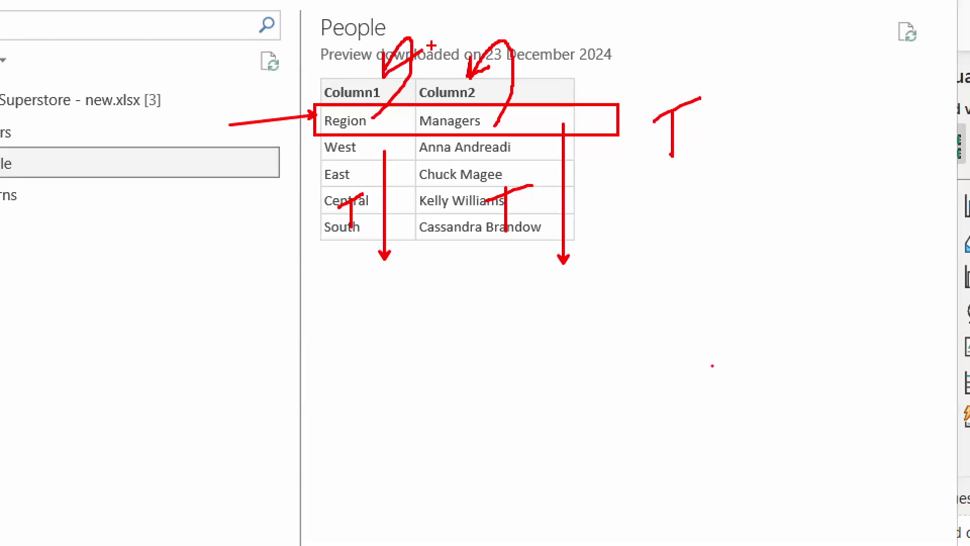
key(Escape)
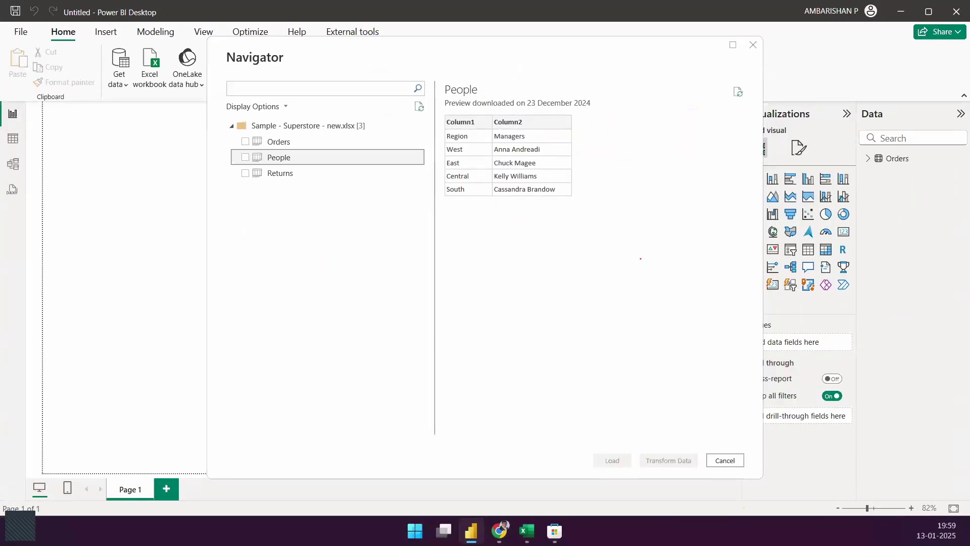
Step: Draw tick marks on both sides of the People and Returns entries in the Navigator, and clear the annotations
key(ctrl+1)
drag(256, 122, 300, 90)
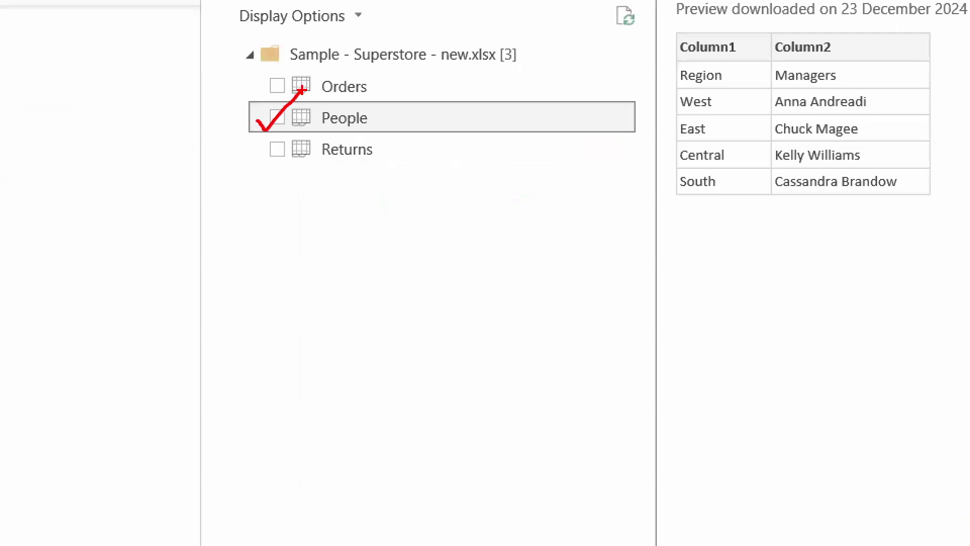
drag(258, 151, 302, 122)
drag(401, 119, 470, 65)
drag(411, 152, 463, 118)
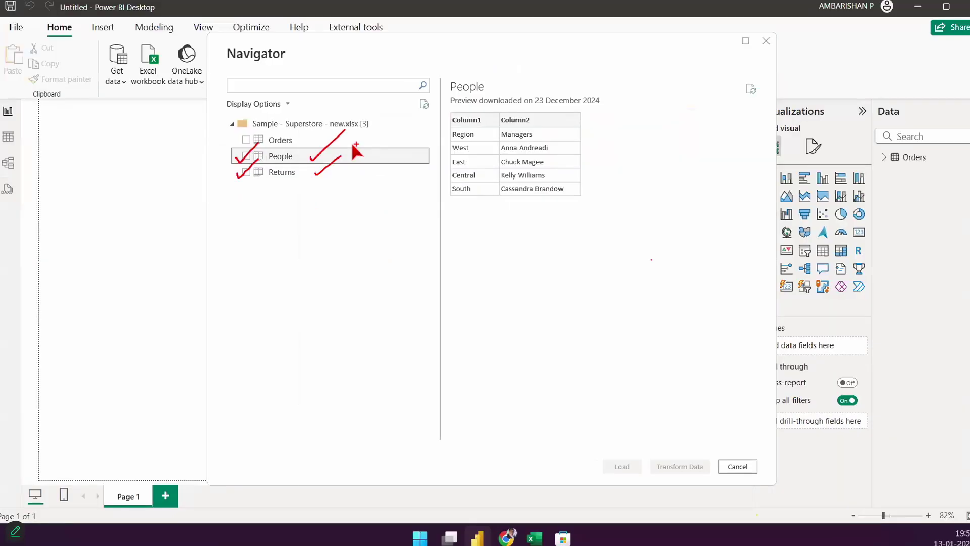
key(Escape)
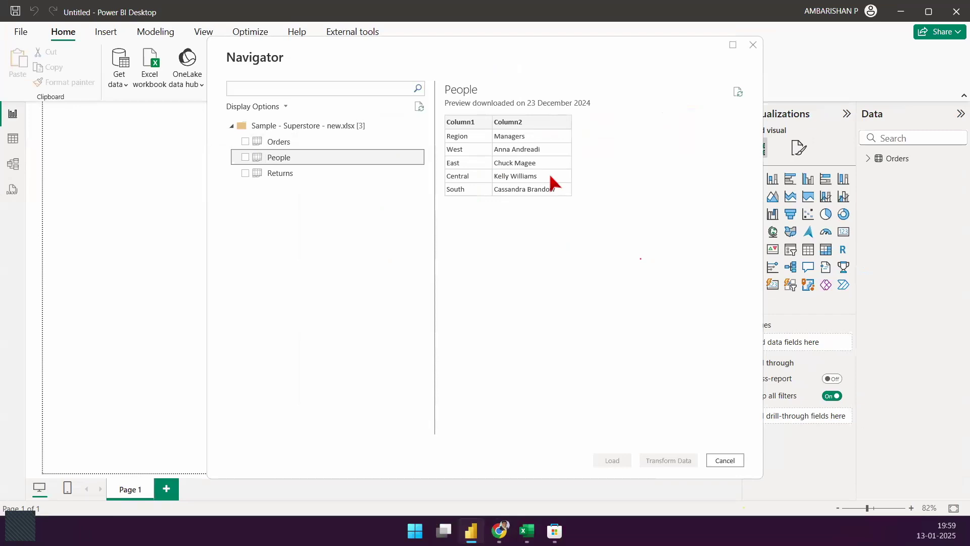
Step: Select the People and Returns tables, point out the Load and Transform Data options, and open the tables in Power Query Editor
click(246, 157)
click(245, 173)
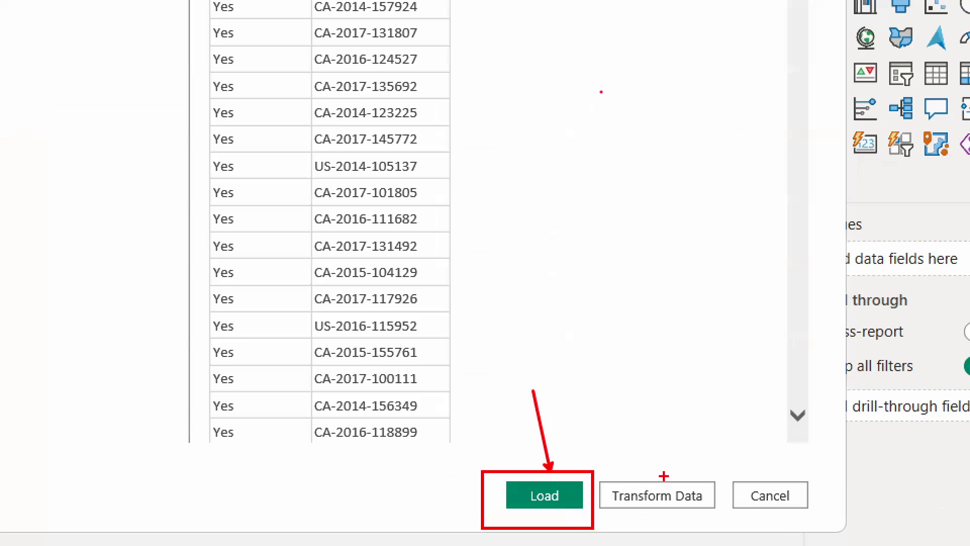
drag(663, 477, 743, 383)
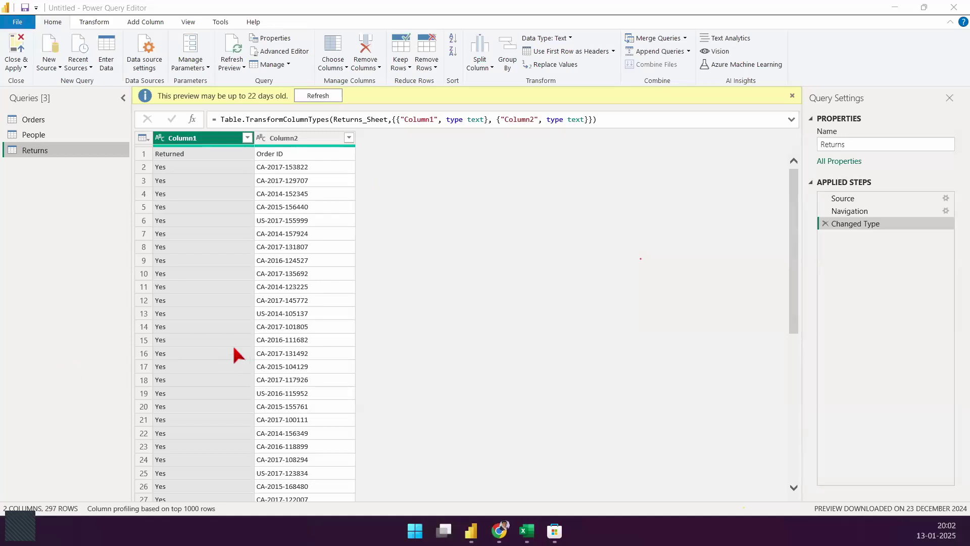
Step: Restore the Power Query Editor window to a smaller size and move it down
click(386, 8)
drag(390, 27, 459, 156)
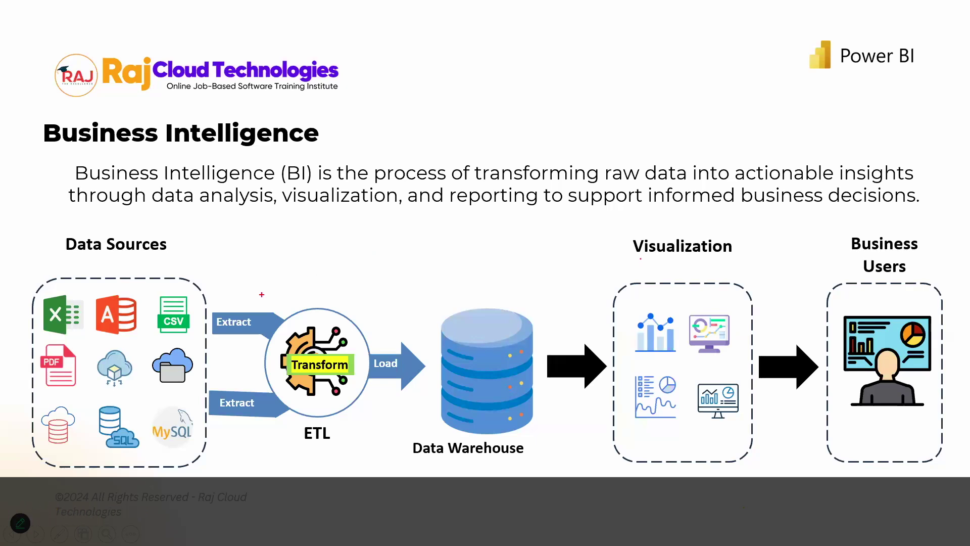
drag(212, 297, 425, 471)
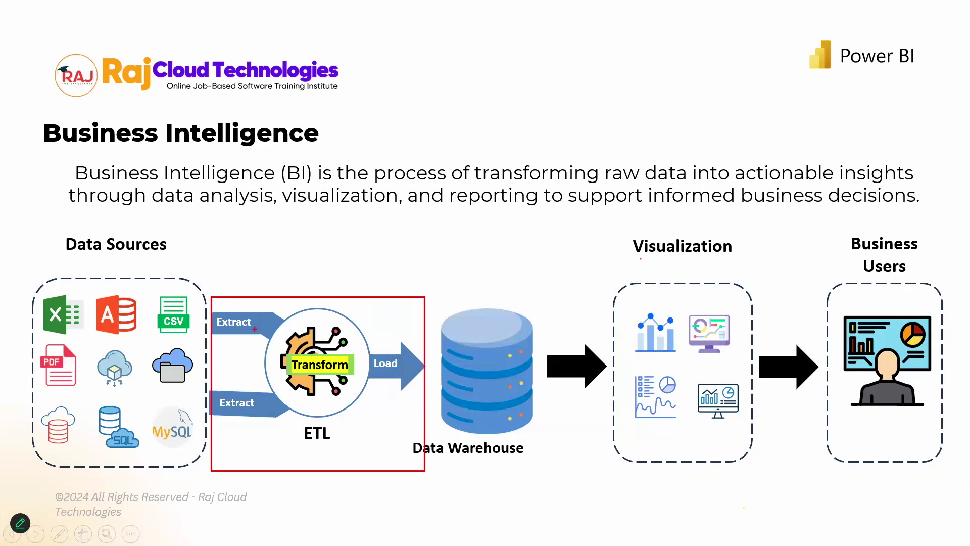
mouse_move(152, 289)
mouse_down()
mouse_move(162, 301)
mouse_move(242, 238)
mouse_up()
drag(274, 331, 368, 393)
drag(336, 342, 388, 288)
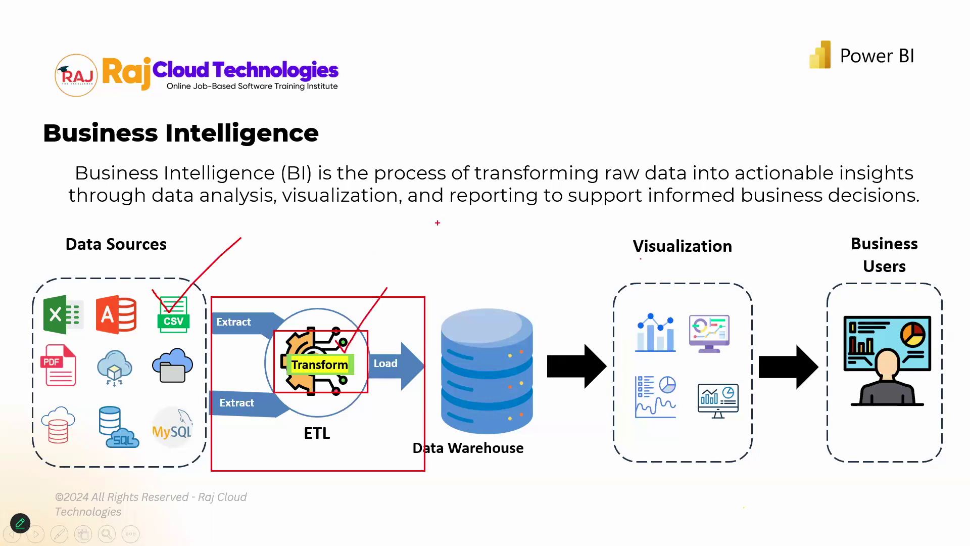
key(Escape)
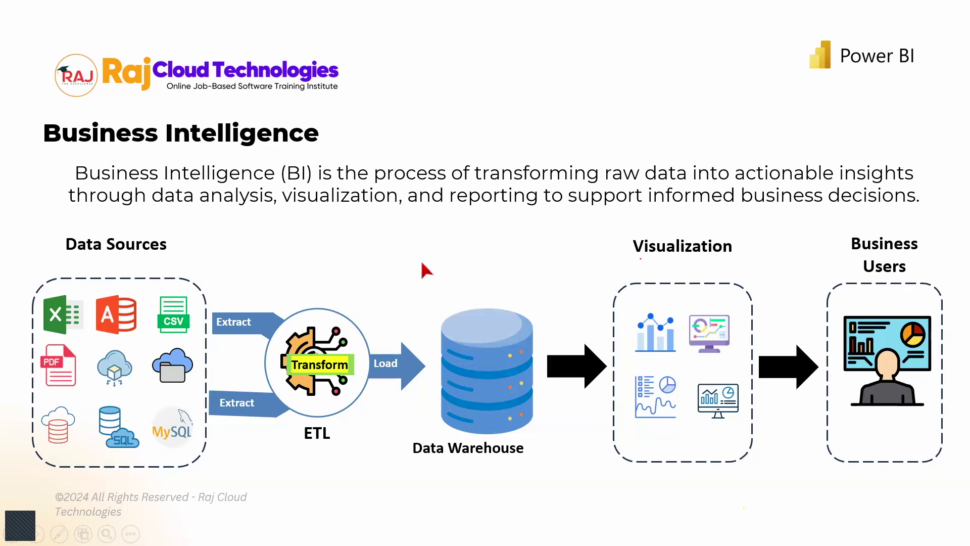
Step: Return to Power BI Desktop and lower the Power Query Editor window to uncover the report window's ribbon
key(alt+Tab)
drag(471, 156, 471, 266)
key(ctrl+2)
drag(131, 112, 195, 66)
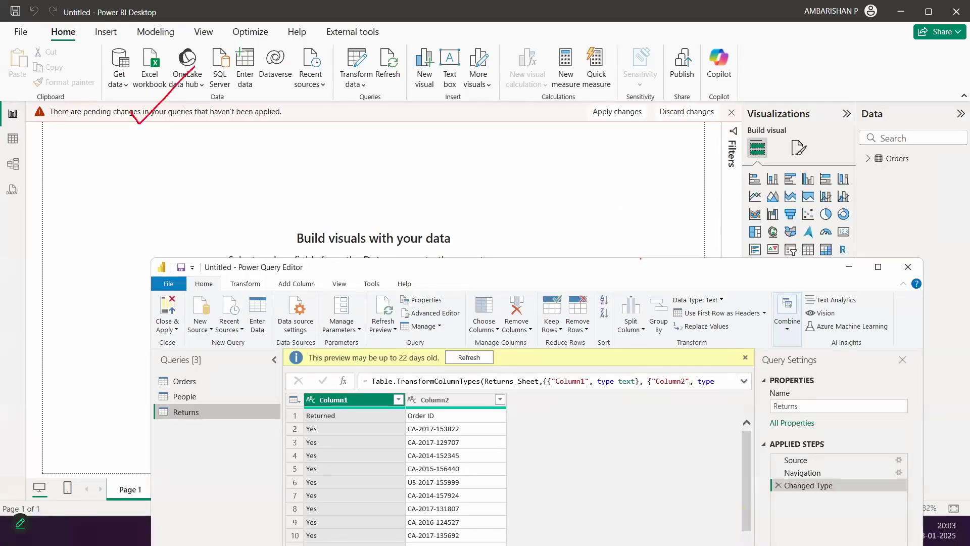
key(e)
Step: Box the Get data command, label it E, and draw an arrow from it to a circled T over the Power Query Editor
drag(100, 38, 141, 101)
drag(187, 31, 153, 54)
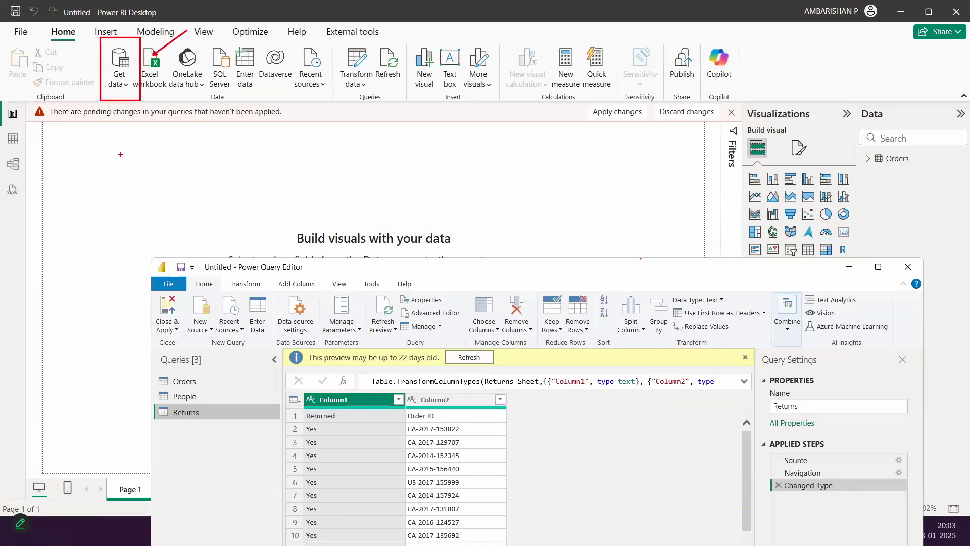
mouse_move(84, 100)
mouse_down()
mouse_move(87, 130)
mouse_move(107, 122)
mouse_move(117, 94)
mouse_up()
mouse_move(116, 112)
mouse_down()
mouse_move(166, 245)
mouse_move(283, 322)
mouse_move(405, 378)
mouse_move(401, 360)
mouse_move(371, 384)
mouse_up()
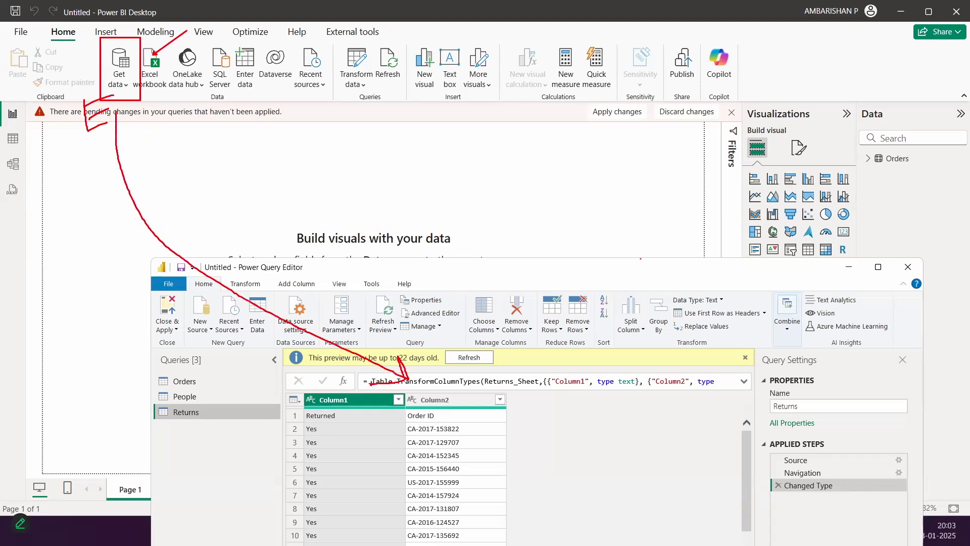
mouse_move(469, 362)
mouse_down()
mouse_move(470, 402)
mouse_move(491, 360)
mouse_move(443, 374)
mouse_move(519, 389)
mouse_move(467, 335)
mouse_up()
drag(346, 417, 396, 387)
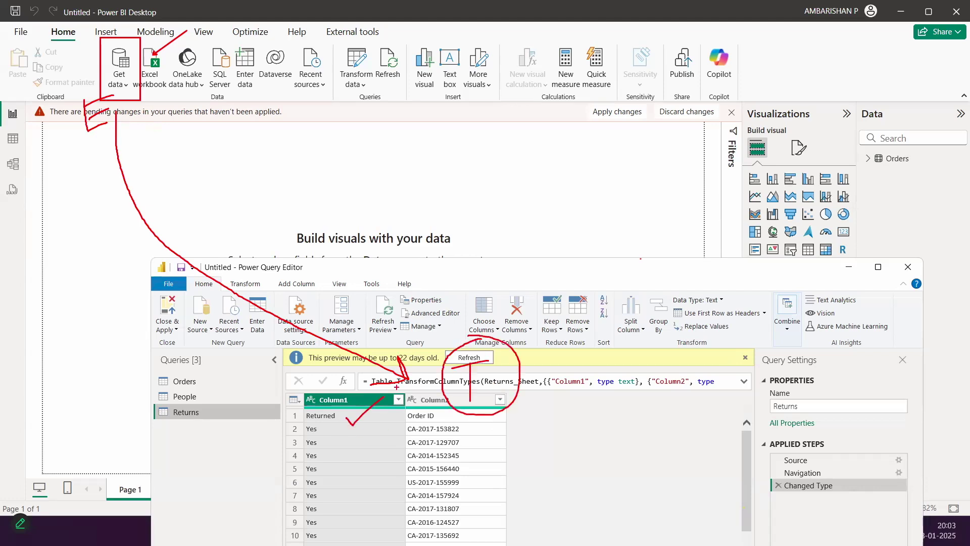
Step: Draw an arrow from the circled T to a circled L in the report's Data pane, and circle the E below Get data
mouse_move(524, 362)
mouse_down()
mouse_move(808, 327)
mouse_move(924, 211)
mouse_move(935, 260)
mouse_up()
mouse_move(928, 178)
mouse_down()
mouse_move(923, 197)
mouse_move(949, 194)
mouse_up()
mouse_move(921, 162)
mouse_down()
mouse_move(963, 150)
mouse_move(921, 164)
mouse_up()
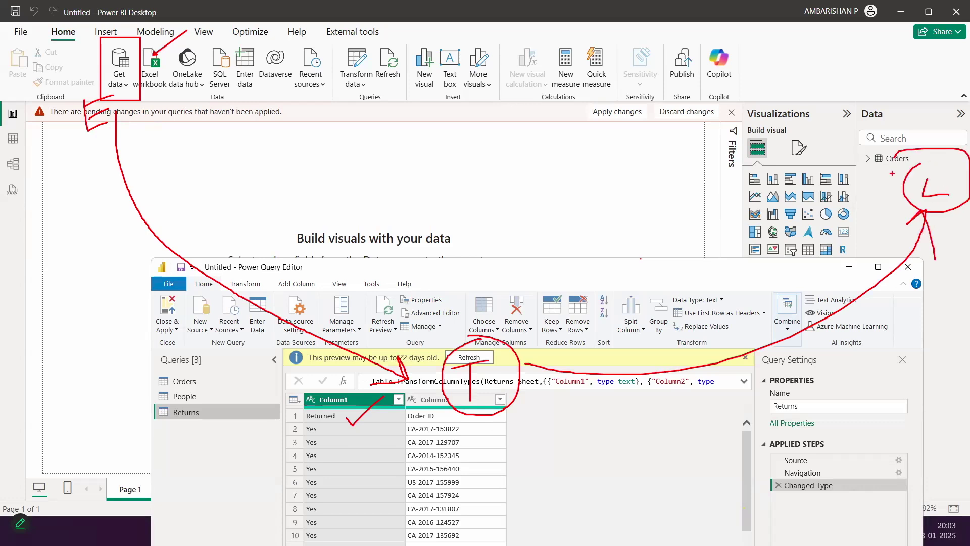
mouse_move(97, 87)
mouse_down()
mouse_move(95, 144)
mouse_move(70, 97)
mouse_up()
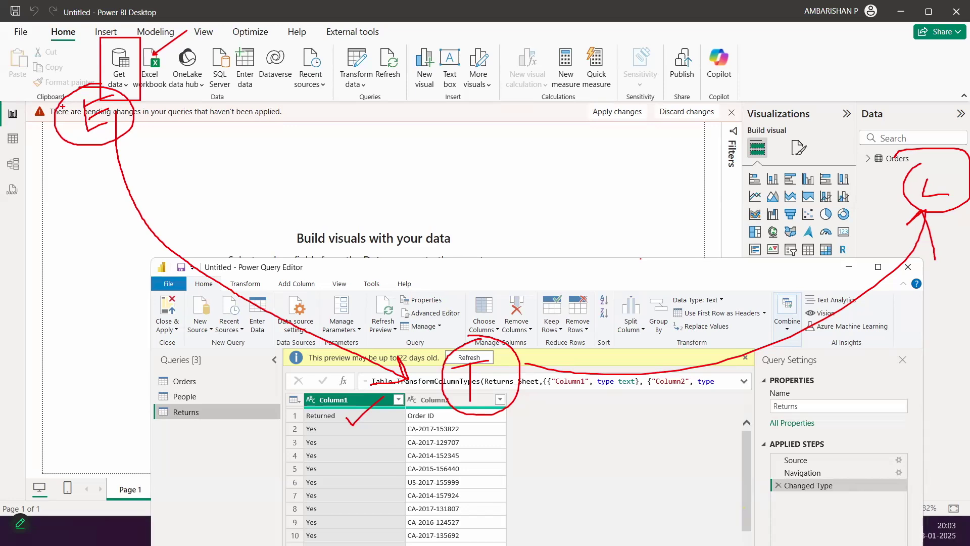
Step: Add check marks beside the E, T and L annotations and draw an arrow pointing to the Orders table
mouse_move(149, 100)
mouse_down()
mouse_move(157, 109)
mouse_move(253, 29)
mouse_up()
mouse_move(472, 309)
mouse_down()
mouse_move(491, 329)
mouse_move(538, 259)
mouse_up()
mouse_move(928, 135)
mouse_down()
mouse_move(934, 144)
mouse_move(963, 112)
mouse_up()
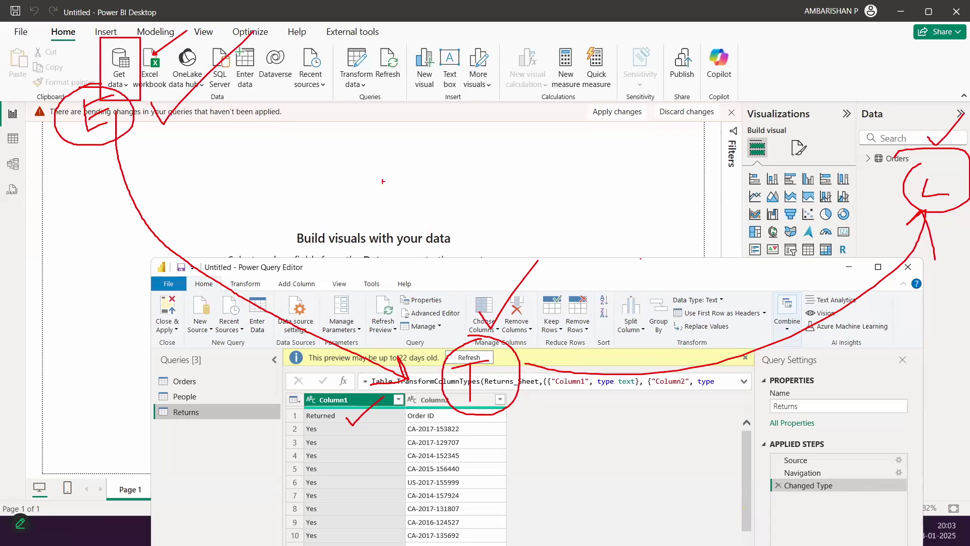
drag(828, 162, 883, 161)
Step: Cross out the circled T, draw a blue arrow straight from the E to the L, and clear all annotations
drag(436, 329, 523, 426)
drag(514, 330, 448, 427)
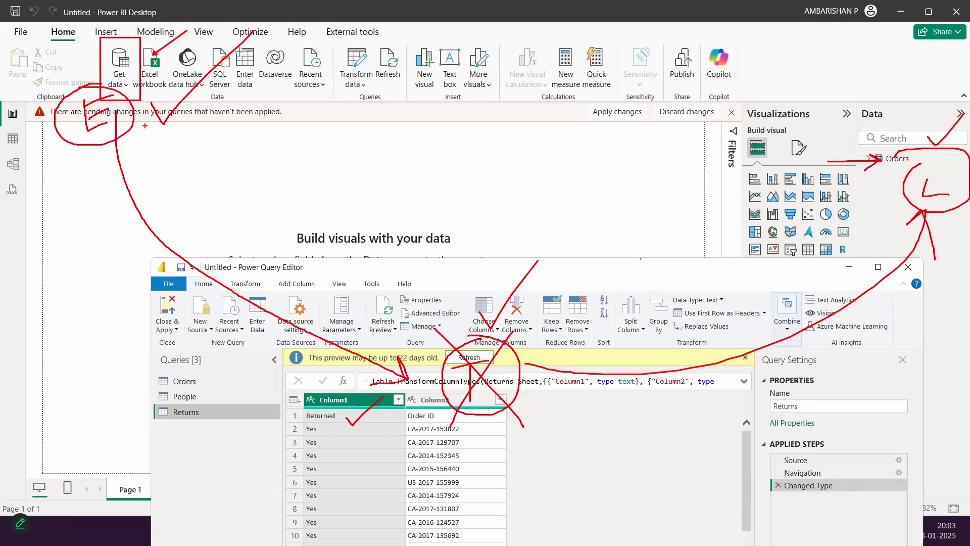
mouse_move(145, 122)
mouse_down()
mouse_move(445, 165)
mouse_move(846, 196)
mouse_move(843, 188)
mouse_move(828, 216)
mouse_up()
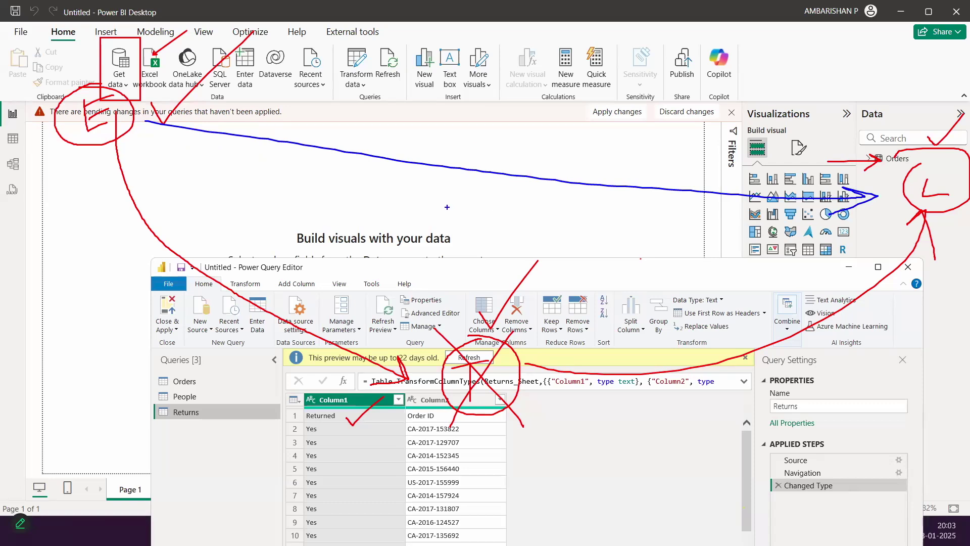
key(Escape)
Step: Draw a blue check mark and a circled T over the Power Query Editor, and clear both marks
drag(419, 376, 557, 254)
drag(539, 384, 544, 441)
mouse_move(517, 401)
mouse_down()
mouse_move(574, 380)
mouse_move(540, 461)
mouse_move(475, 360)
mouse_up()
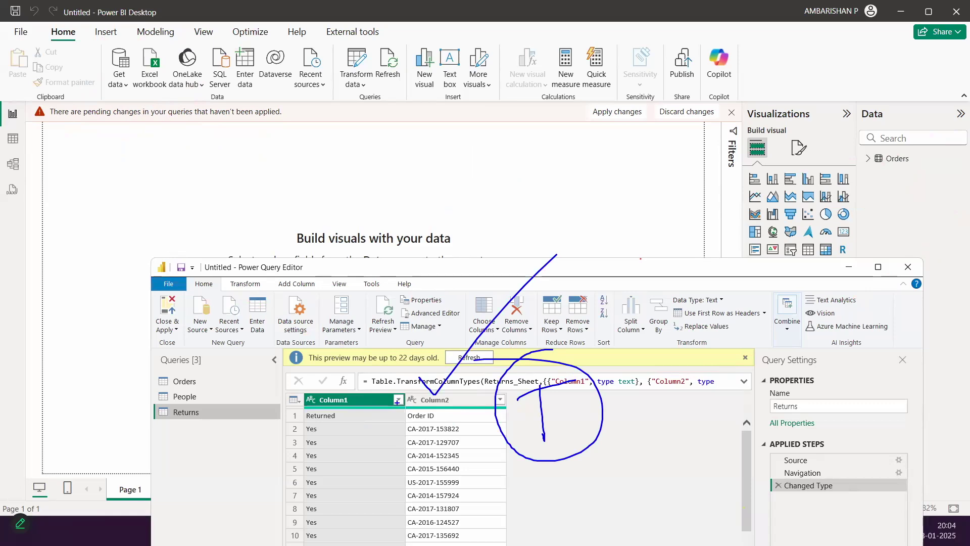
key(Escape)
Step: Maximize the Power Query Editor, underline its title with an arrow, and box and tick the top rows of the Returns table in red
click(878, 267)
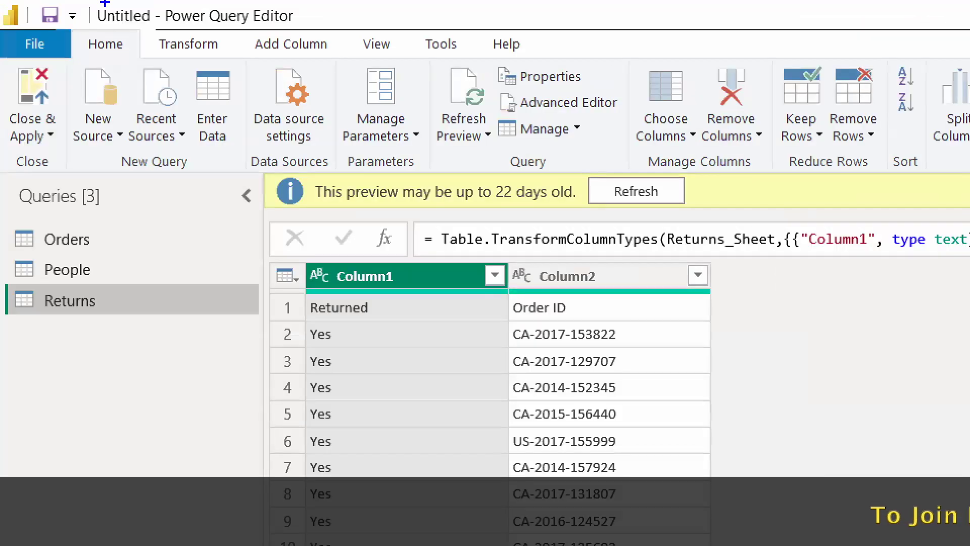
key(r)
drag(167, 33, 379, 33)
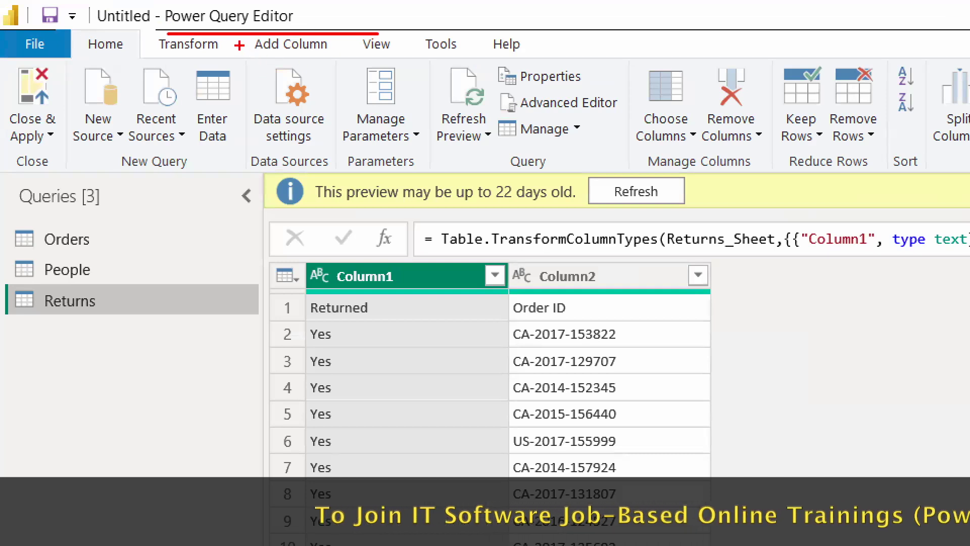
drag(235, 35, 335, 239)
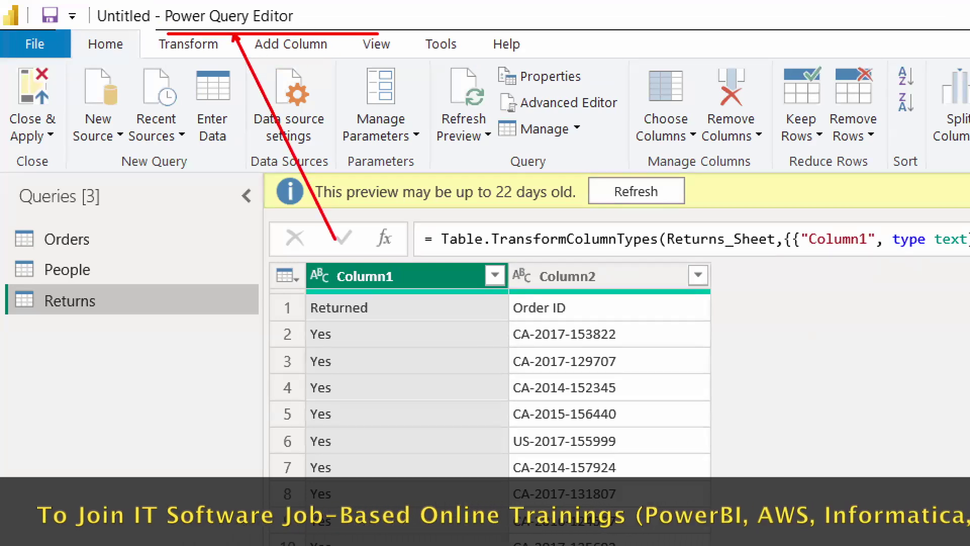
drag(293, 263, 702, 376)
drag(612, 303, 724, 211)
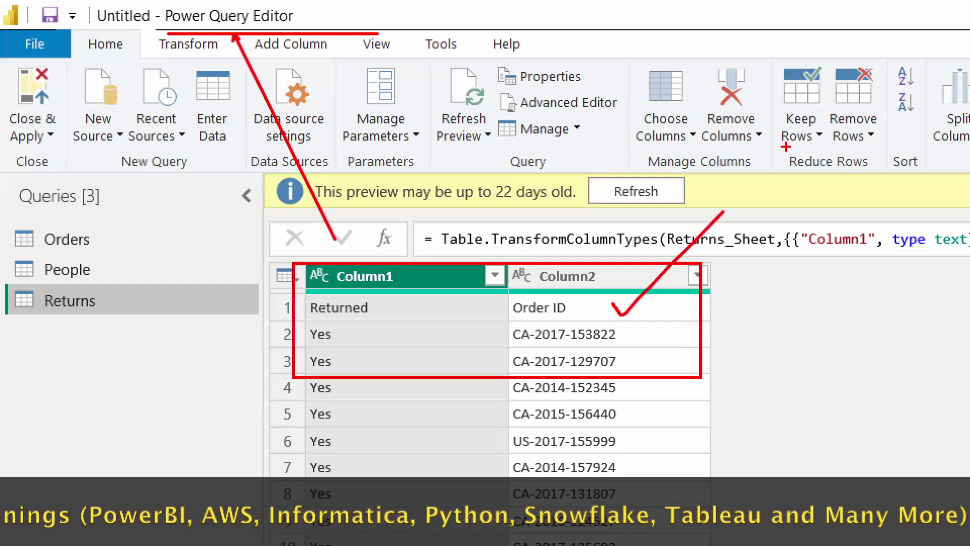
key(Escape)
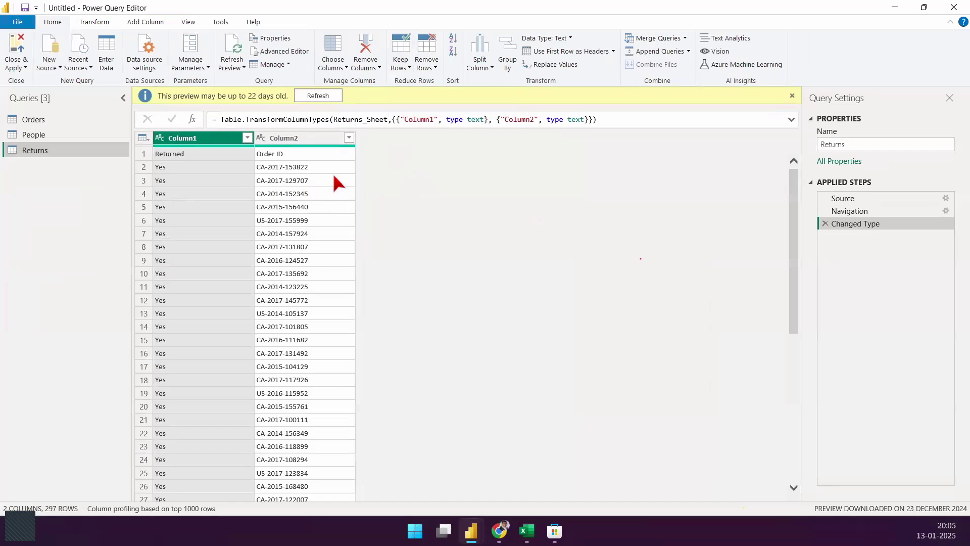
Step: Open the People query, box its Region and Managers row, and draw a curved arrow from it up to the column headers
click(36, 136)
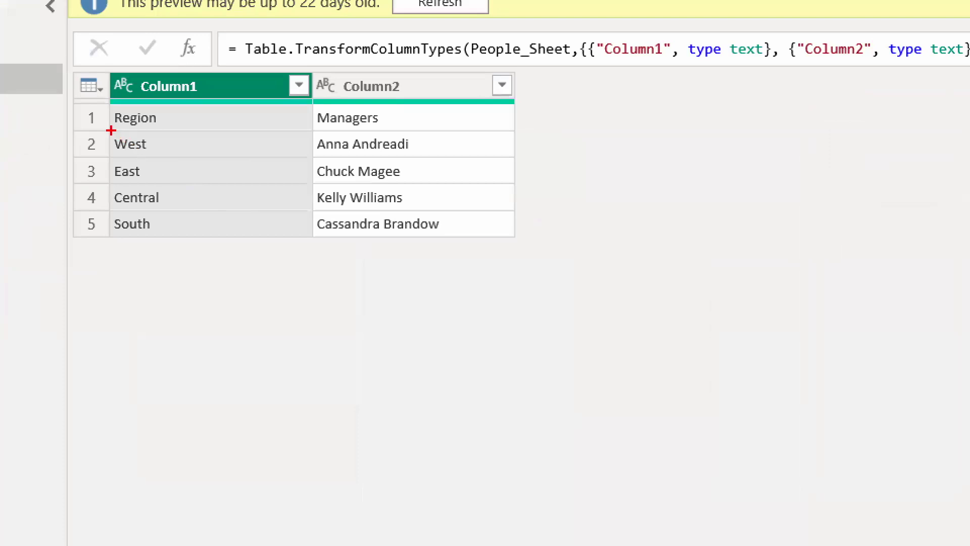
drag(107, 106, 500, 133)
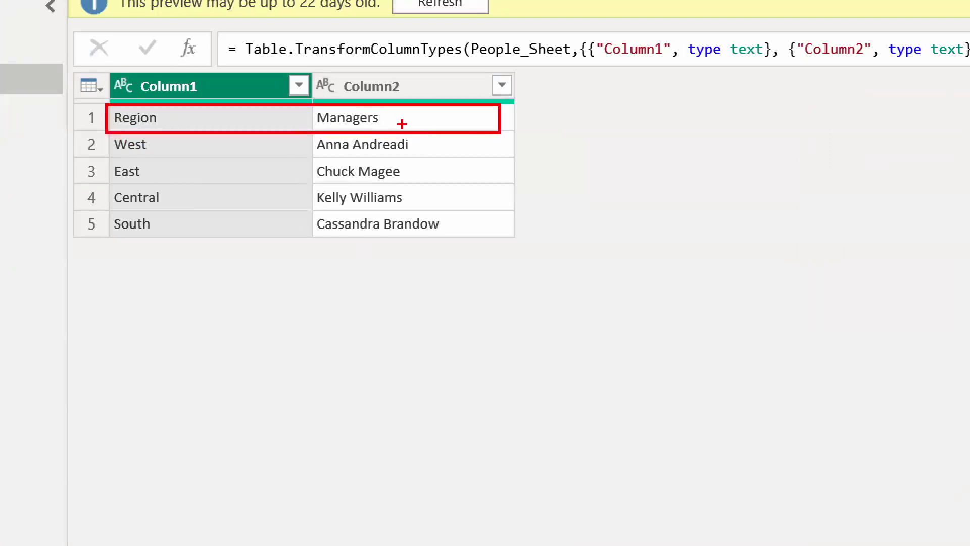
drag(398, 125, 454, 58)
mouse_move(405, 36)
mouse_down()
mouse_move(379, 64)
mouse_move(382, 37)
mouse_move(406, 54)
mouse_up()
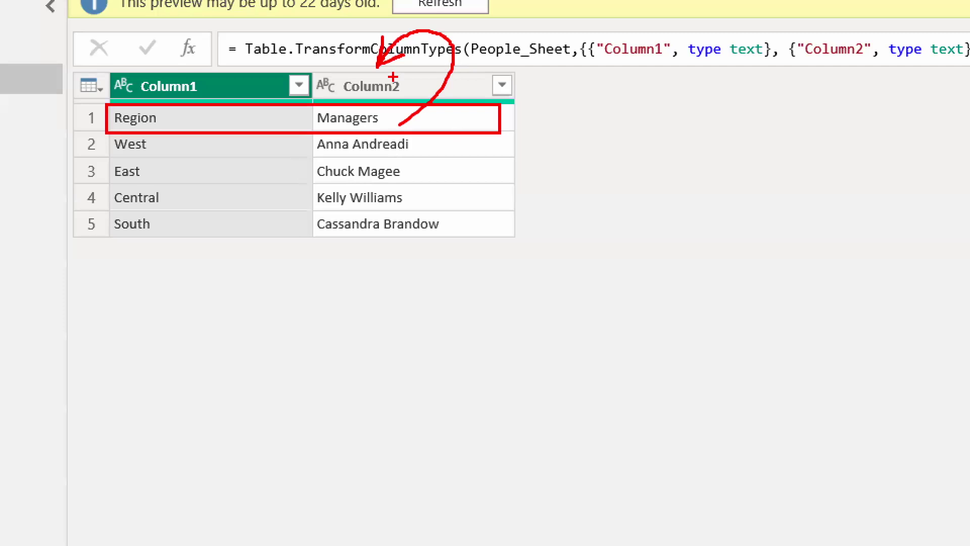
key(Escape)
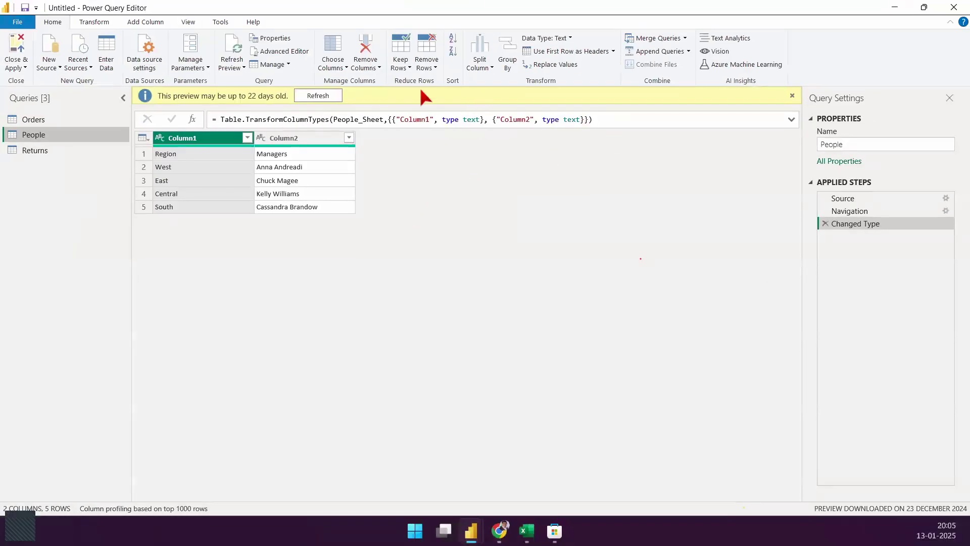
Step: Box the Home commands and the Use First Row as Headers command, marking the latter with an arrow and a tick
mouse_move(26, 27)
mouse_down()
mouse_move(263, 84)
mouse_move(828, 82)
mouse_up()
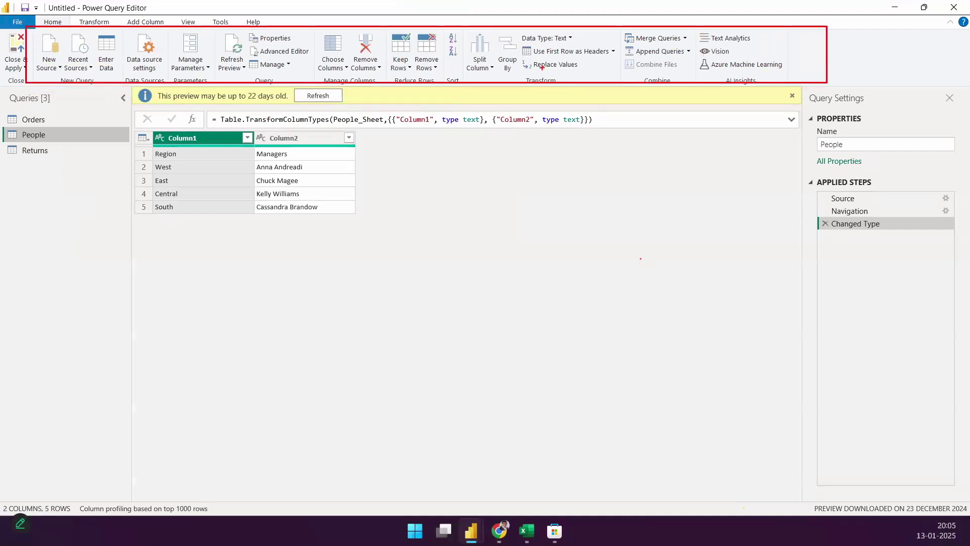
mouse_move(515, 43)
mouse_down()
mouse_move(625, 60)
mouse_move(620, 128)
mouse_up()
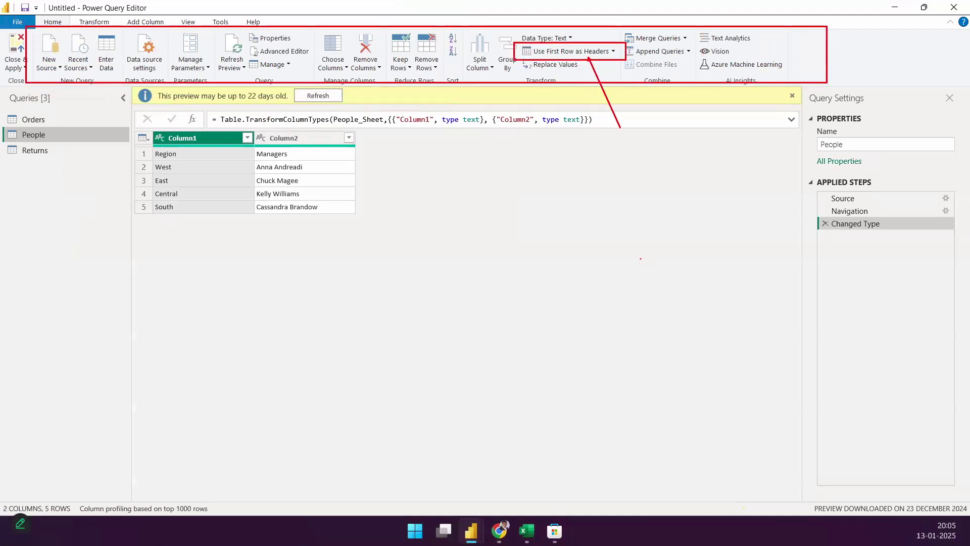
drag(584, 41, 617, 18)
key(Escape)
Step: Underline Use First Row as Headers and draw a curved arrow from the People table's first row up to its column headers
key(ctrl+1)
click(578, 45)
drag(579, 51, 612, 85)
key(ctrl+z)
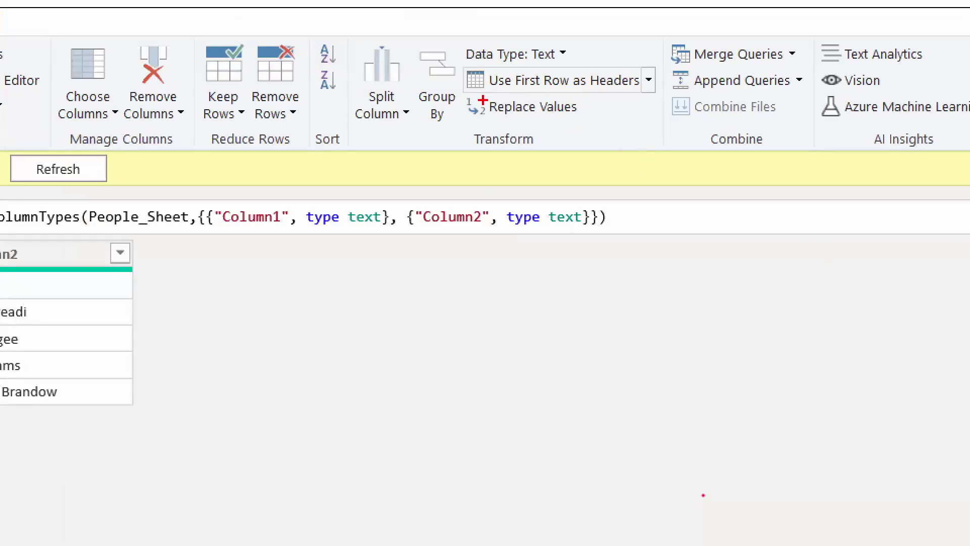
drag(483, 94, 749, 96)
mouse_move(81, 289)
mouse_down()
mouse_move(109, 198)
mouse_move(80, 193)
mouse_up()
drag(56, 228, 104, 223)
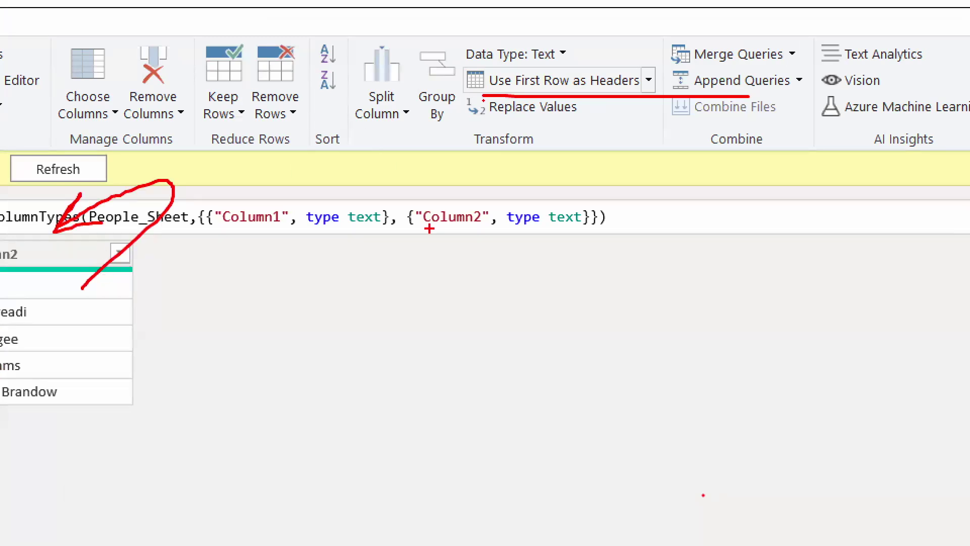
mouse_move(591, 54)
mouse_down()
mouse_move(598, 64)
mouse_move(645, 14)
mouse_up()
key(Escape)
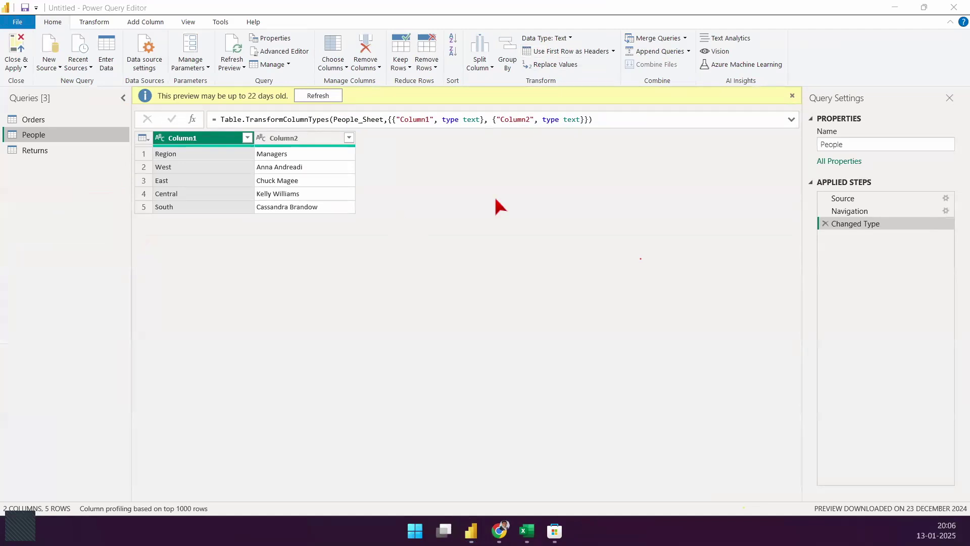
Step: Use the first row of the People table as its column headers
click(575, 50)
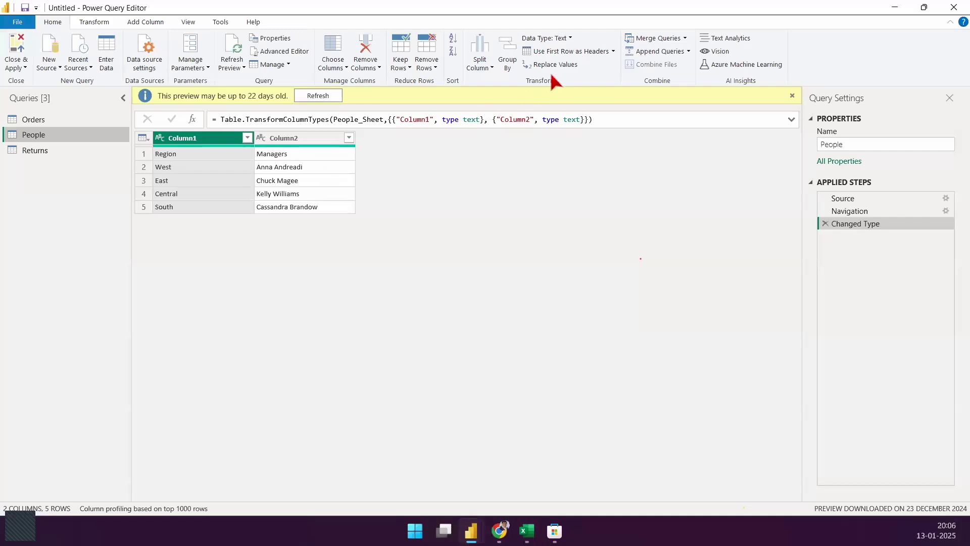
click(567, 51)
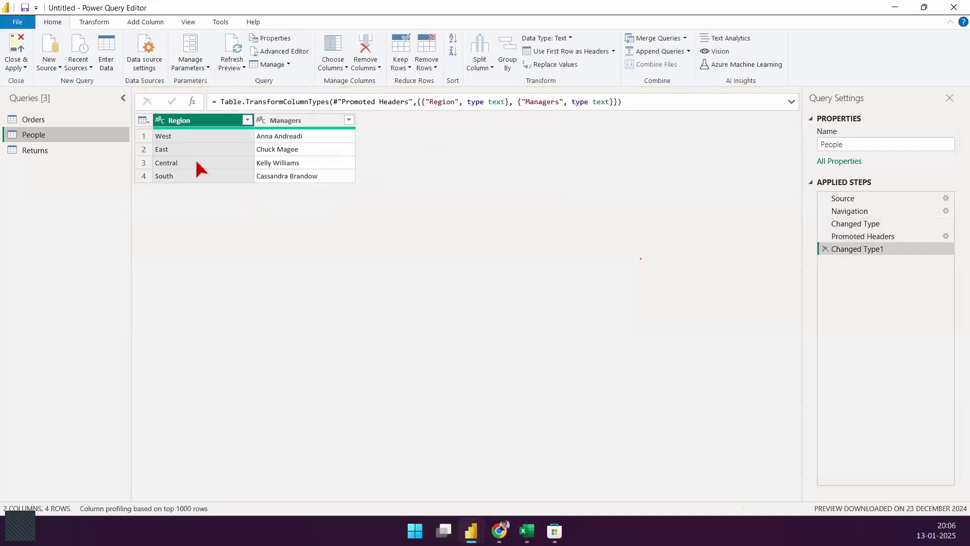
Step: Draw curved arrows from the People rows up to the header row and a downward arrow from the Region header, and clear them
mouse_move(245, 109)
mouse_down()
mouse_move(235, 48)
mouse_move(213, 56)
mouse_move(231, 74)
mouse_up()
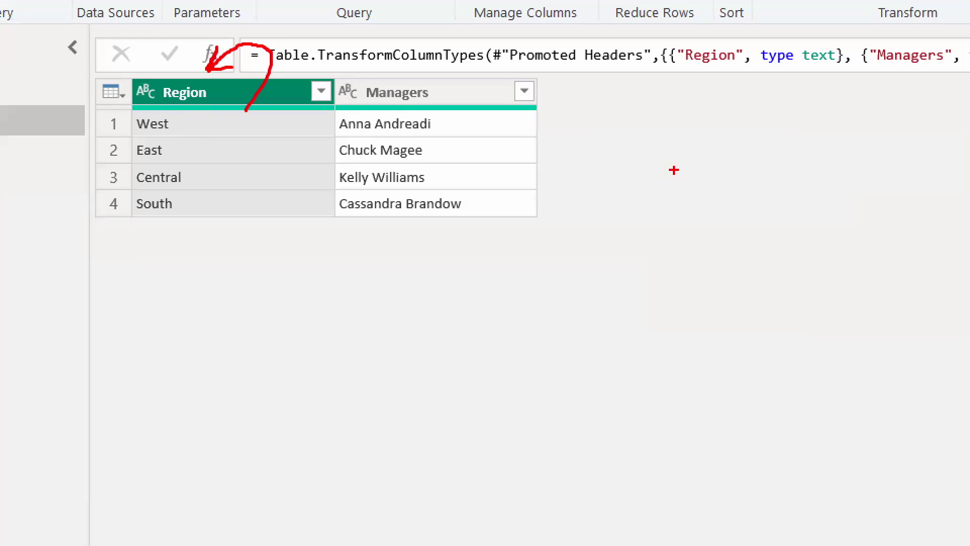
mouse_move(315, 93)
mouse_down()
mouse_move(316, 348)
mouse_move(332, 304)
mouse_up()
mouse_move(364, 171)
mouse_down()
mouse_move(360, 65)
mouse_move(358, 89)
mouse_up()
mouse_move(359, 55)
mouse_down()
mouse_move(359, 86)
mouse_move(399, 74)
mouse_up()
drag(399, 204, 512, 63)
drag(493, 59, 477, 75)
mouse_move(380, 247)
mouse_down()
mouse_move(491, 225)
mouse_move(517, 58)
mouse_move(533, 64)
mouse_up()
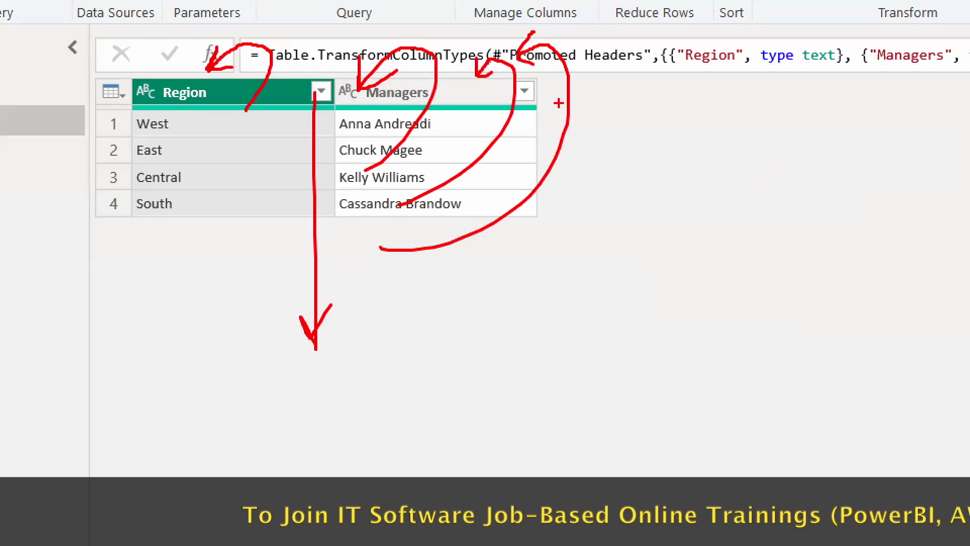
key(Escape)
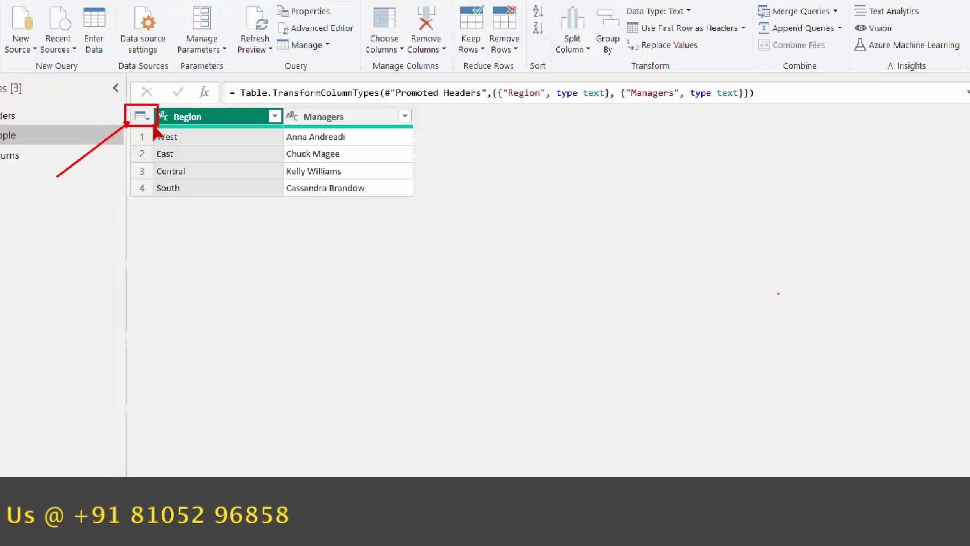
Step: Point out Use First Row as Headers among the People table's options, and apply it to the Returns table
click(141, 117)
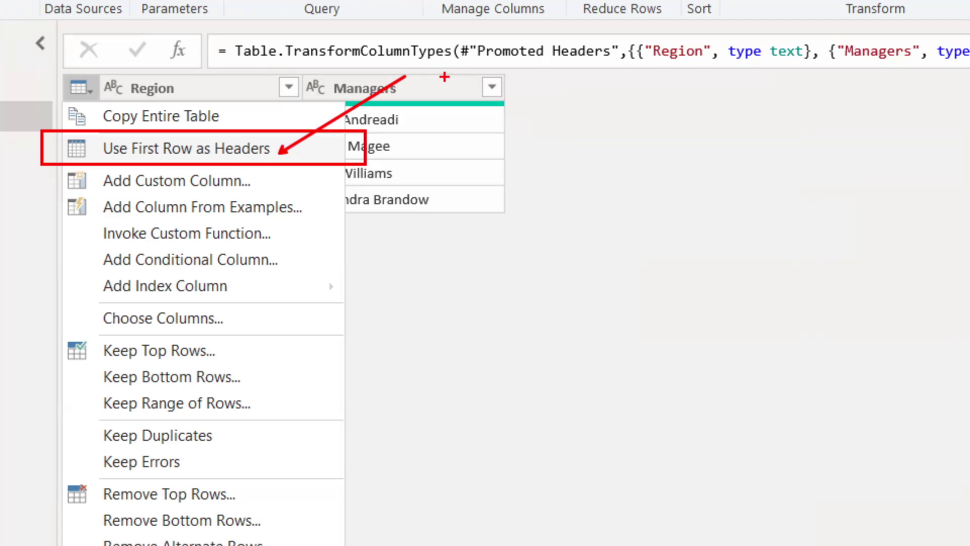
click(52, 149)
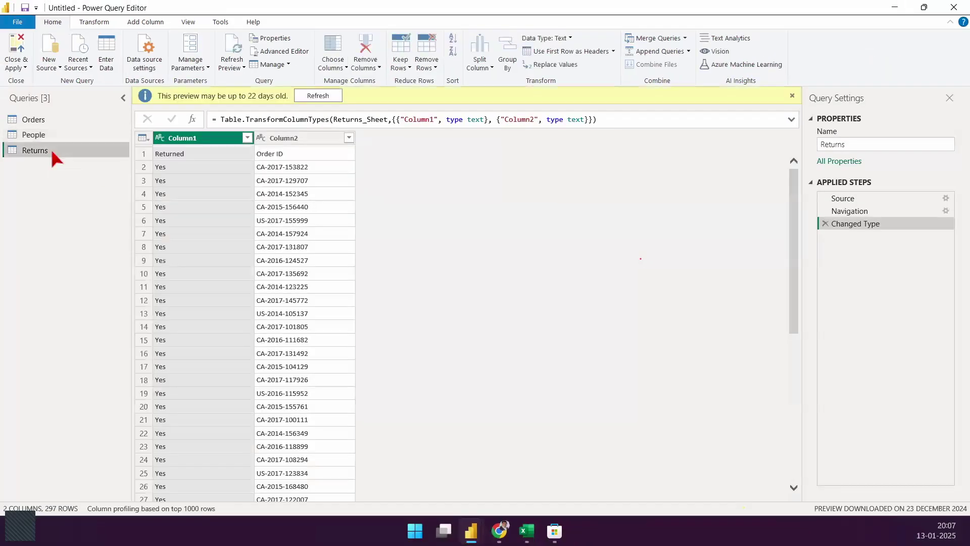
click(143, 138)
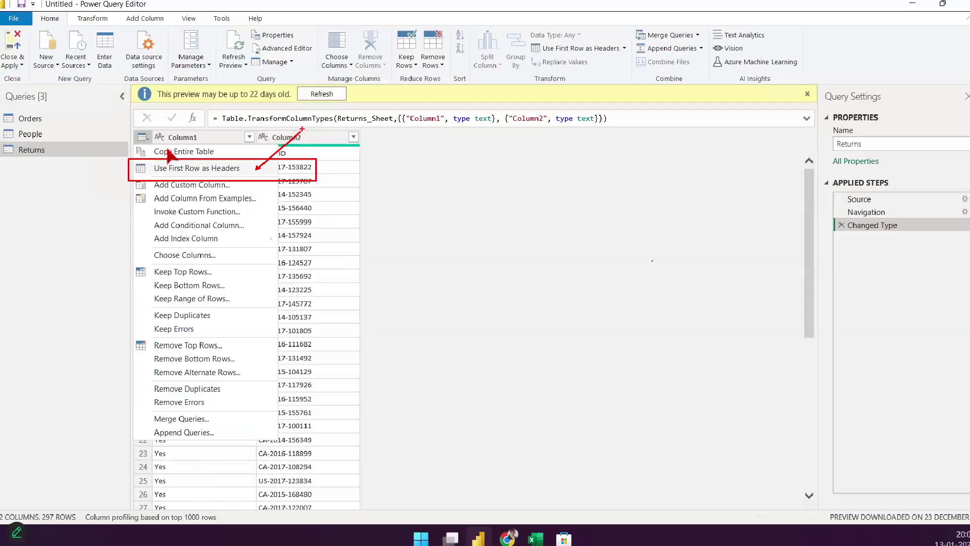
key(Escape)
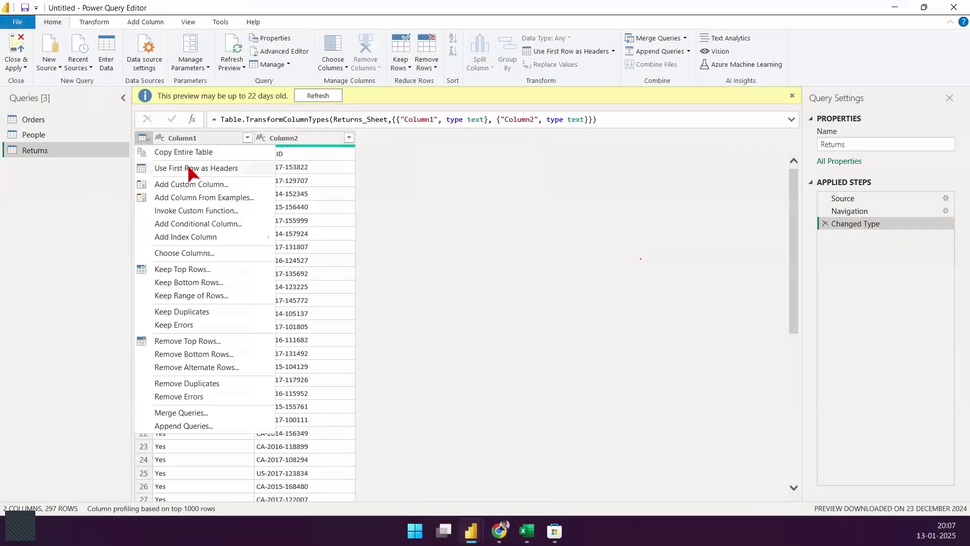
click(188, 166)
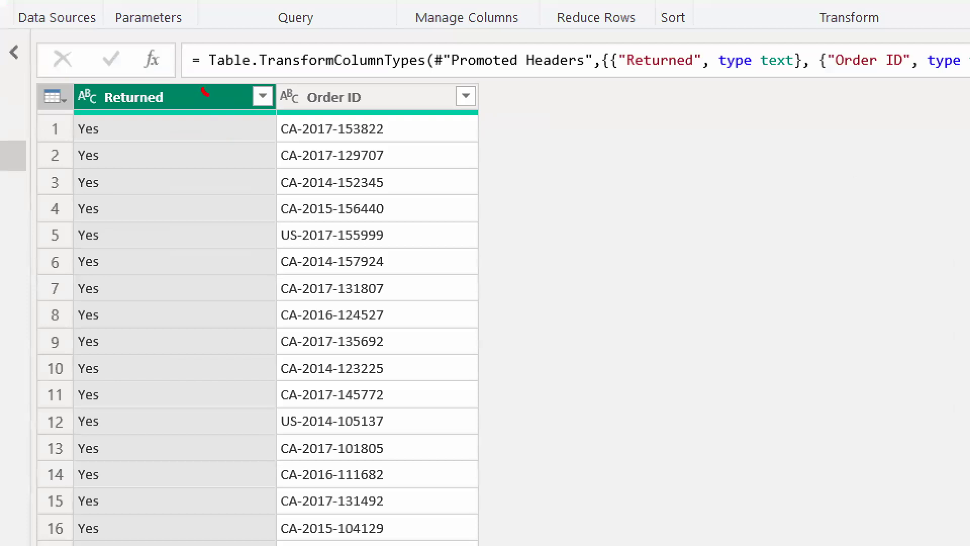
Step: Mark the Returned and Order ID headers, box Use First Row as Headers with an arrow, and underline and tick Home
drag(216, 116, 247, 103)
drag(343, 78, 435, 41)
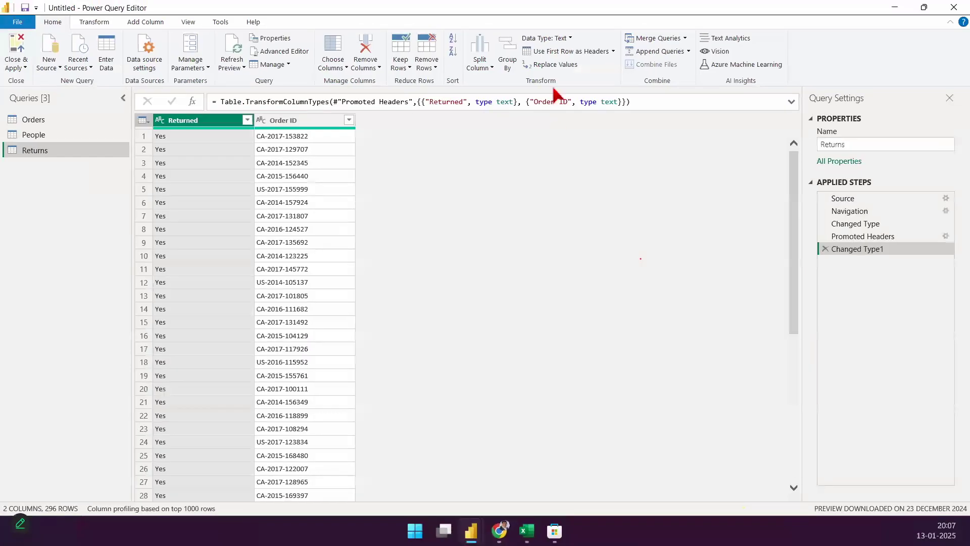
drag(512, 43, 636, 64)
drag(651, 112, 603, 60)
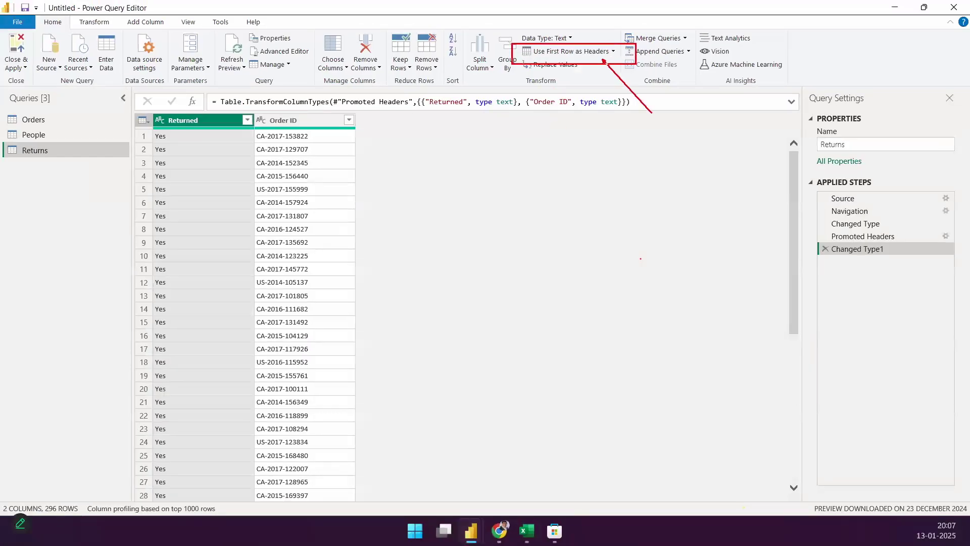
drag(37, 31, 120, 23)
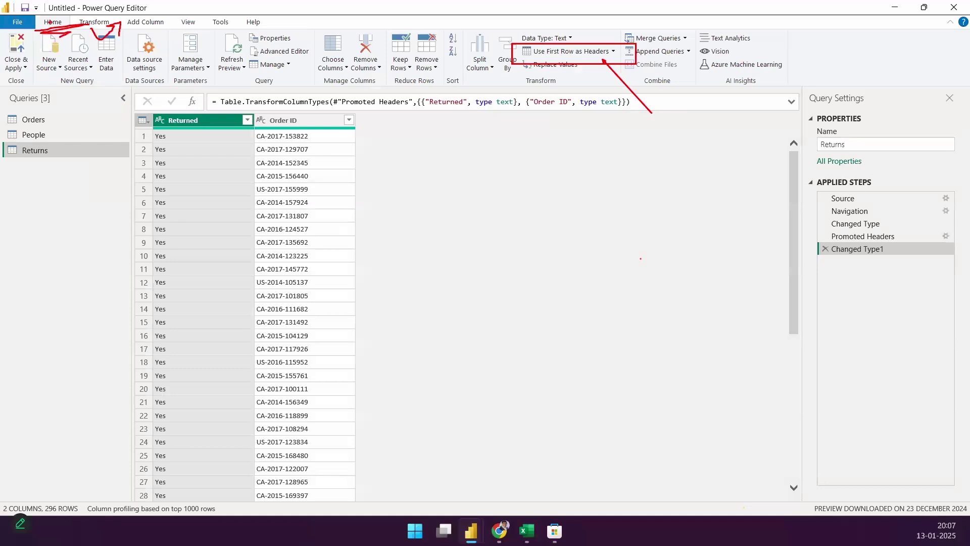
drag(45, 10, 57, 4)
Step: Clear the marks, highlight the Returns table's options icon, and view its available commands without applying any
key(e)
drag(141, 110, 169, 91)
key(Escape)
click(143, 120)
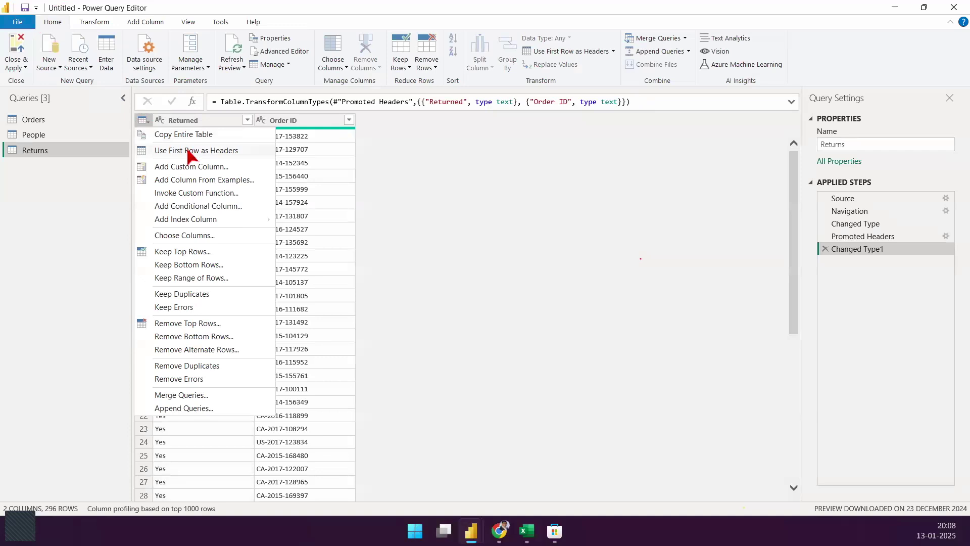
click(499, 206)
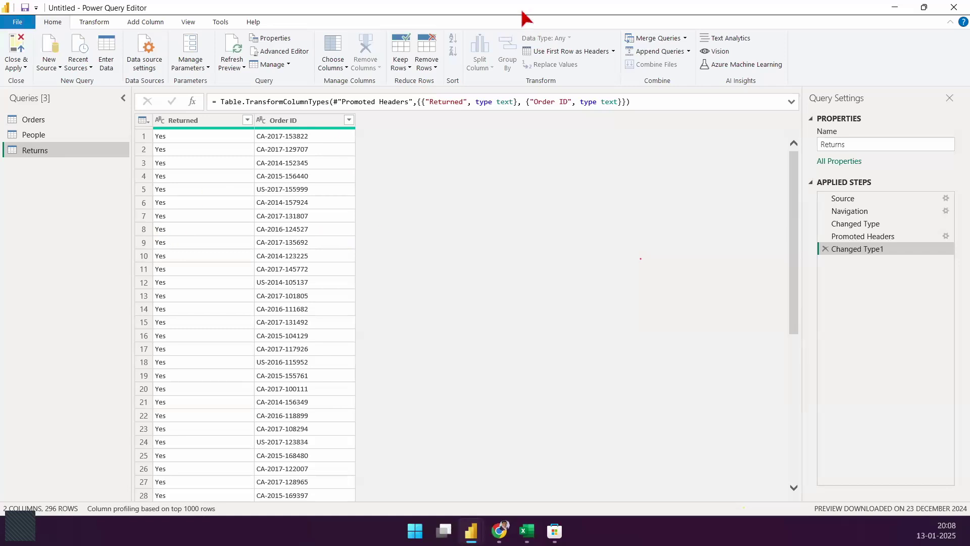
Step: Restore the Power Query Editor to a smaller window, and box and tick the Returned and Order ID headers
key(super+Down)
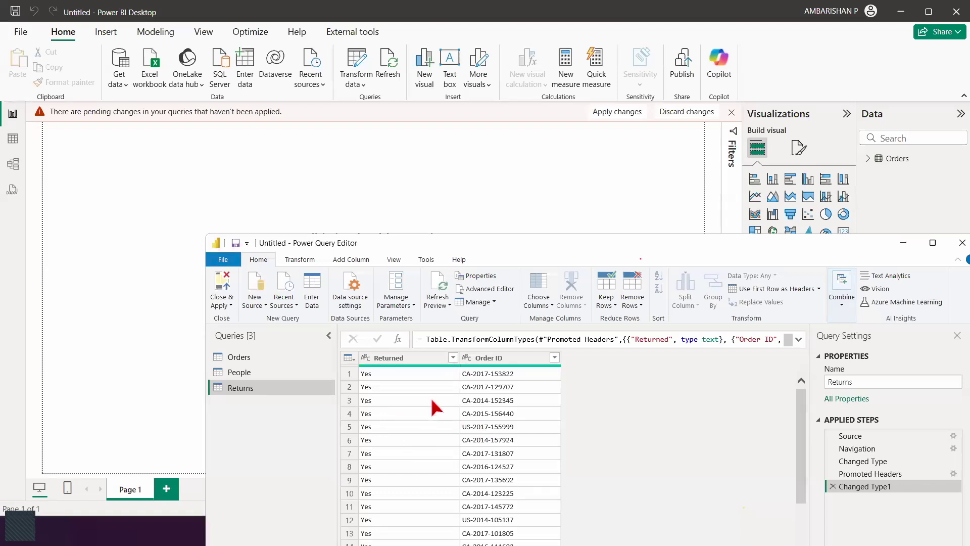
drag(330, 340, 549, 376)
mouse_move(564, 325)
mouse_down()
mouse_move(584, 354)
mouse_move(636, 279)
mouse_up()
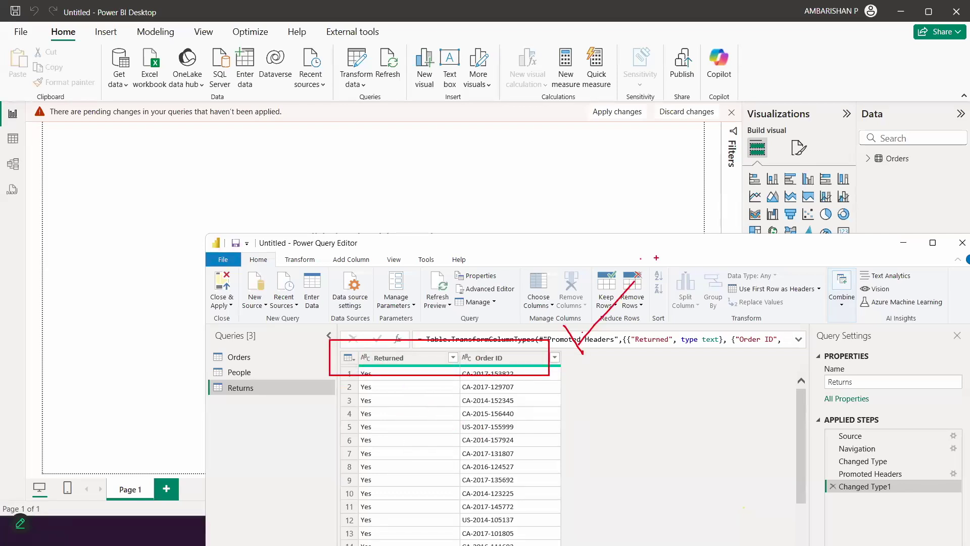
Step: Clear the marks and sketch the load flow: an arrow into the Returns table, a circled T, ticks, and an arrow toward the Data pane
key(Escape)
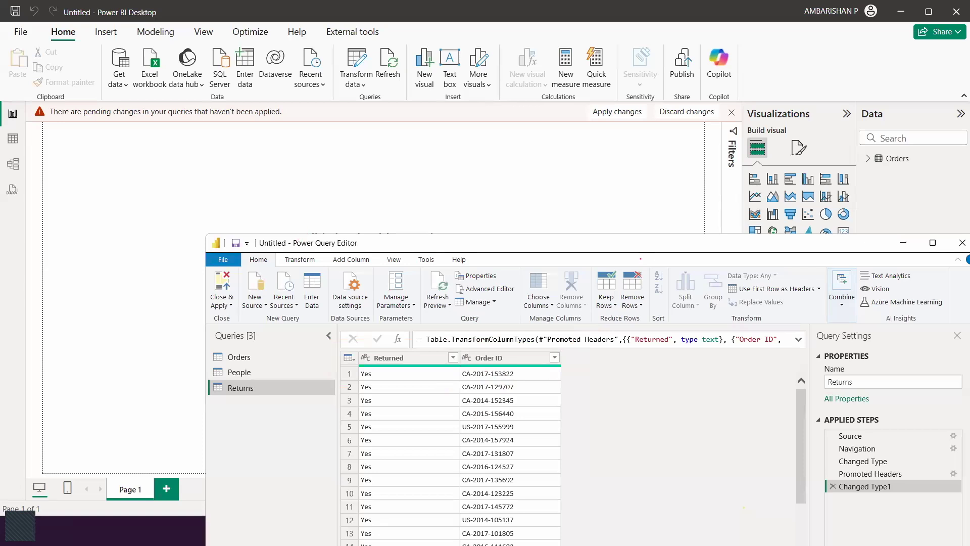
mouse_move(96, 87)
mouse_down()
mouse_move(217, 304)
mouse_move(421, 390)
mouse_up()
drag(495, 372, 494, 420)
mouse_move(477, 387)
mouse_down()
mouse_move(508, 375)
mouse_move(561, 415)
mouse_move(550, 363)
mouse_up()
drag(386, 333, 499, 268)
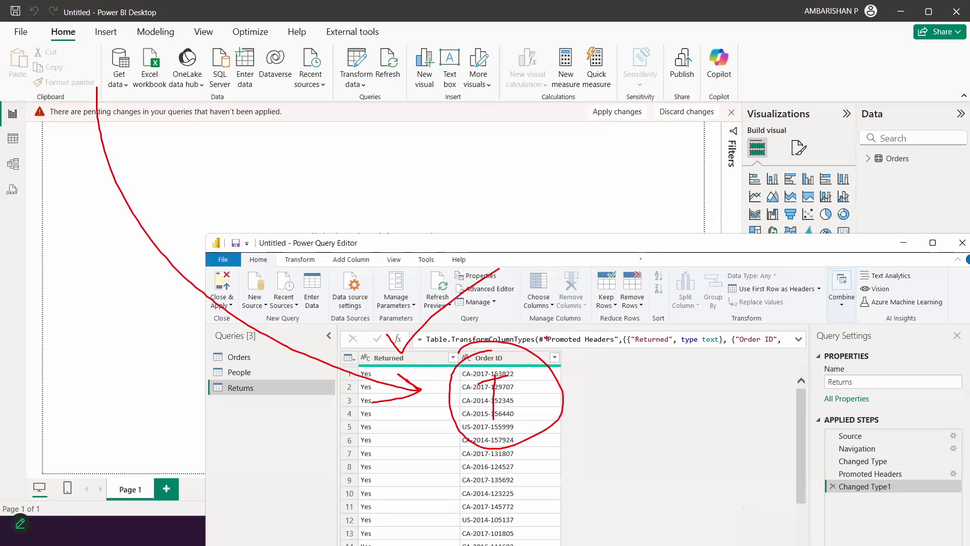
drag(554, 338, 623, 274)
mouse_move(569, 372)
mouse_down()
mouse_move(670, 382)
mouse_move(858, 193)
mouse_move(861, 233)
mouse_up()
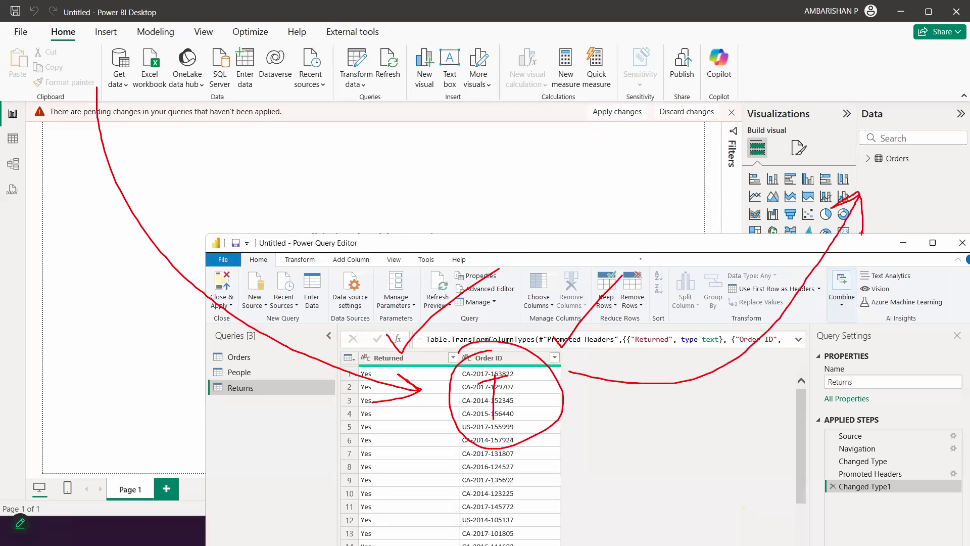
drag(586, 74, 644, 51)
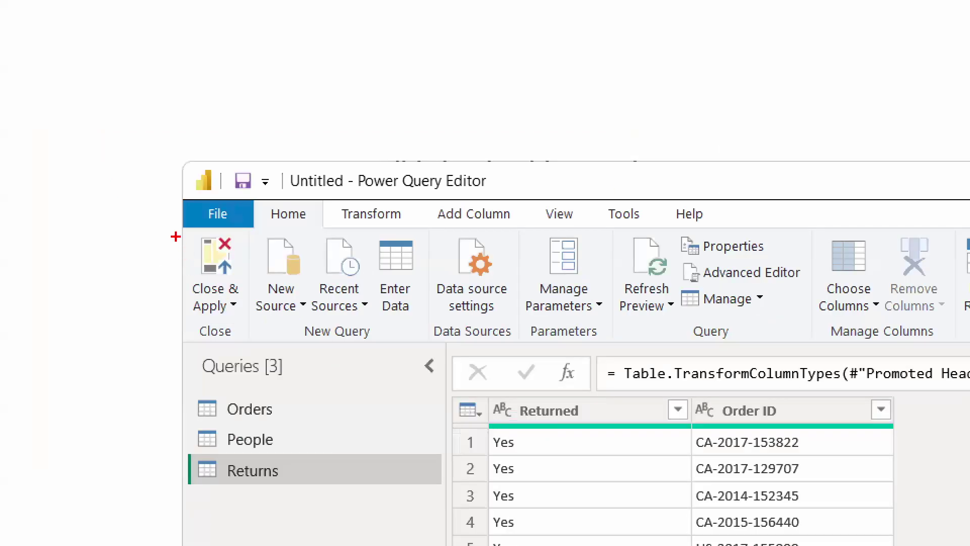
Step: Box Close & Apply with an arrow, and draw a cross, a tick and an onward arrow to illustrate closing the editor and loading the data
drag(201, 263, 242, 320)
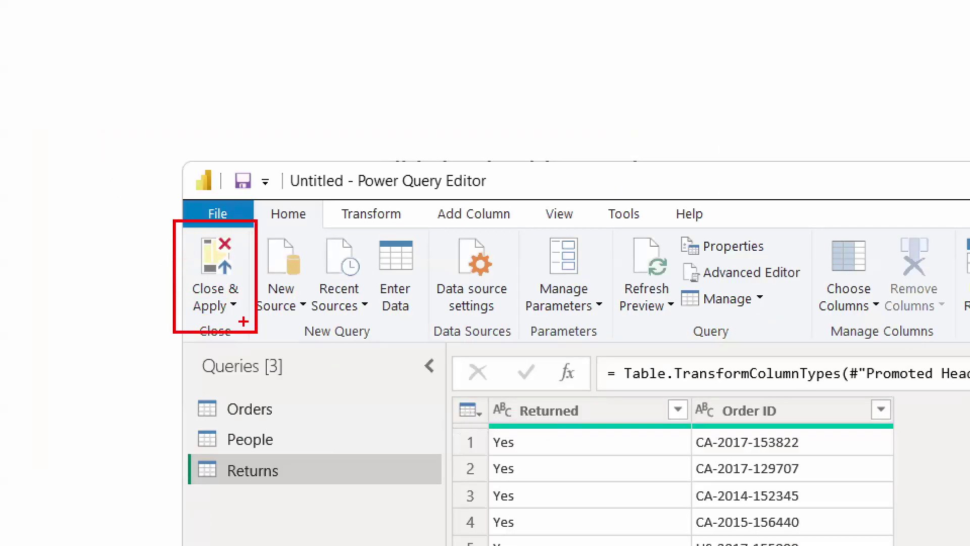
drag(199, 263, 103, 277)
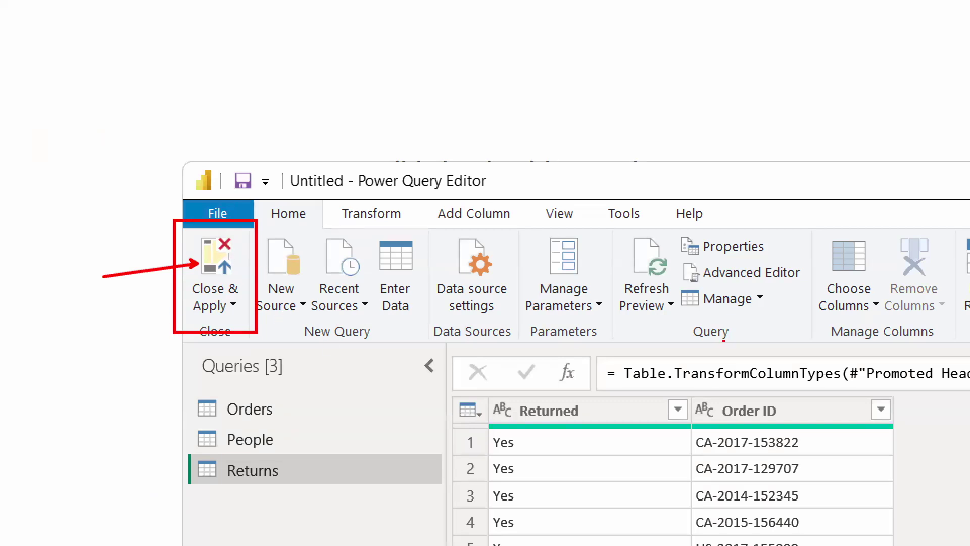
drag(772, 174, 832, 285)
drag(818, 177, 769, 275)
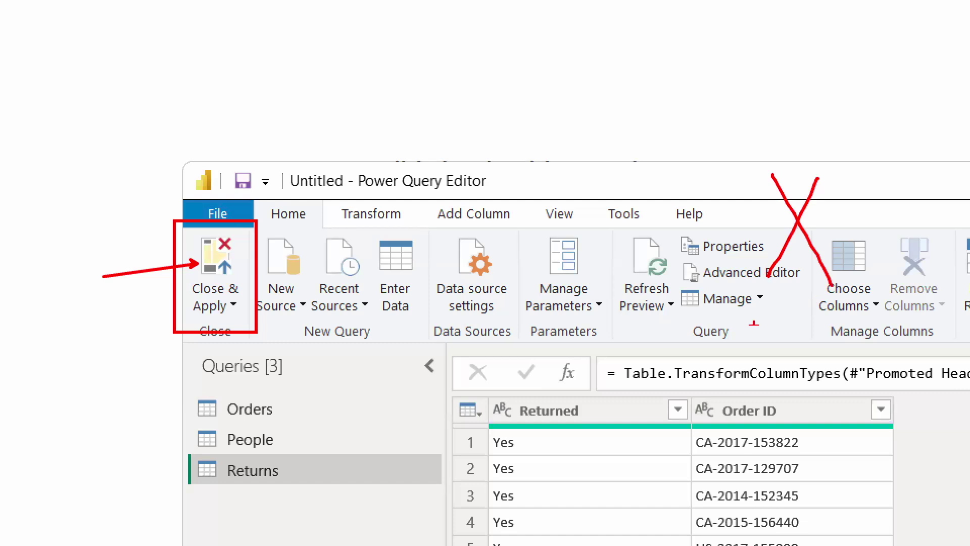
drag(576, 434, 663, 378)
mouse_move(584, 387)
mouse_down()
mouse_move(578, 343)
mouse_move(858, 127)
mouse_up()
drag(793, 115, 799, 162)
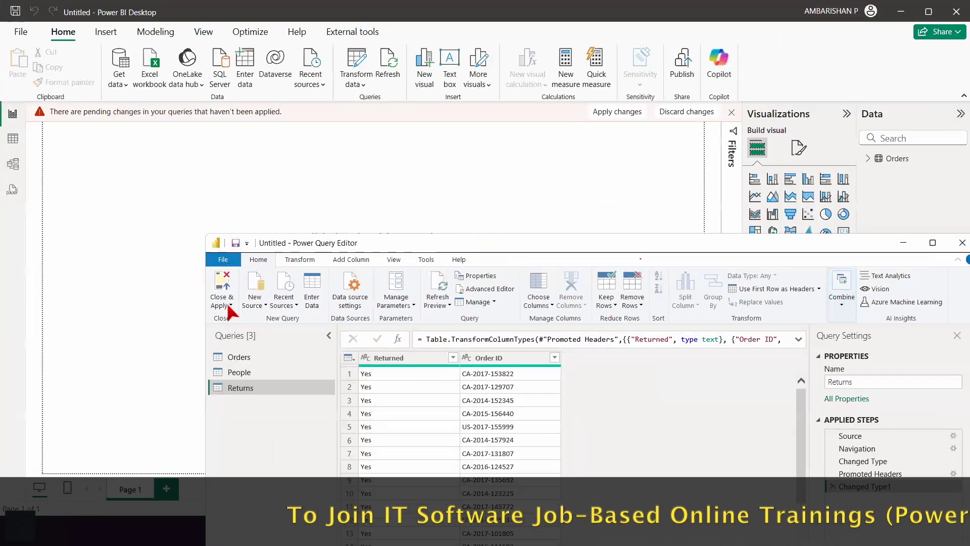
Step: Show the Close & Apply options, point arrows at the option list and Close, and draw two crosses over the editor
click(228, 306)
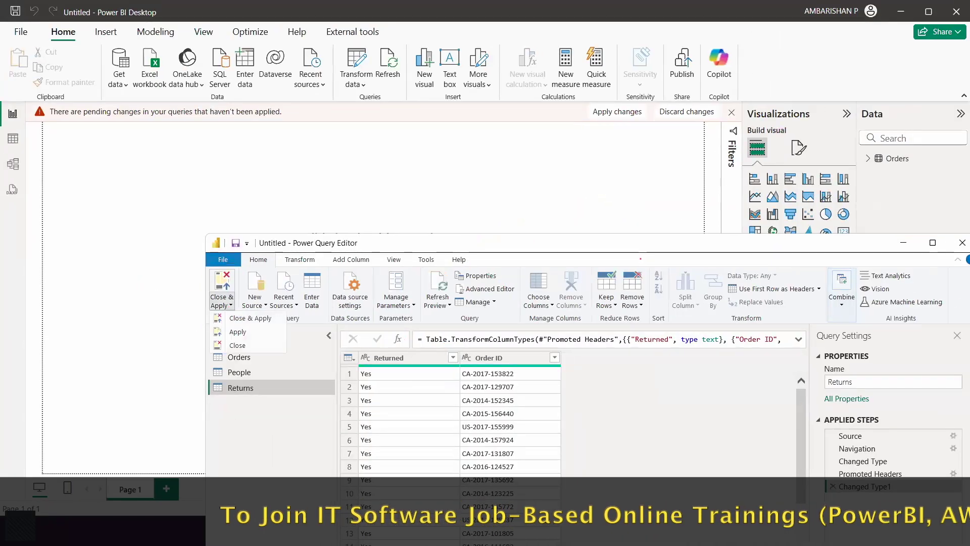
drag(233, 303, 275, 278)
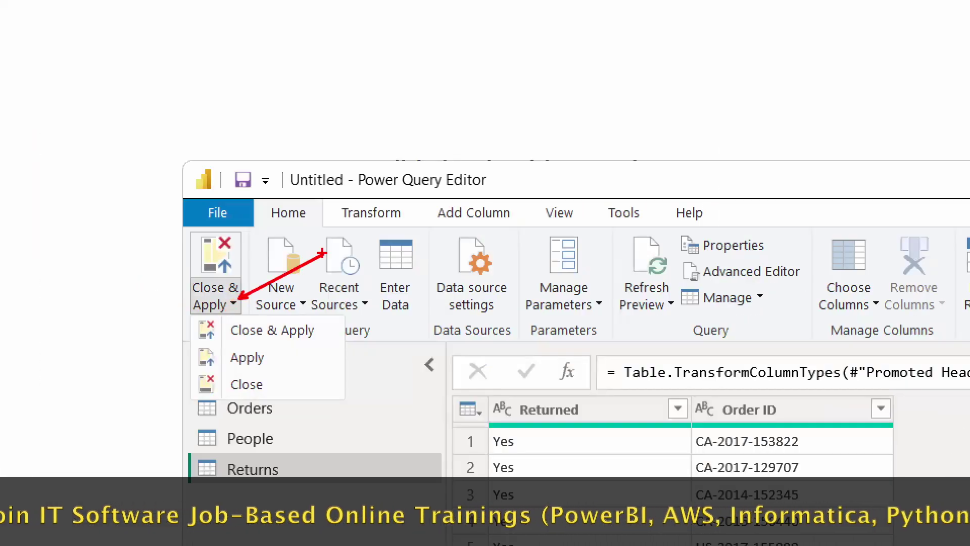
drag(278, 384, 419, 385)
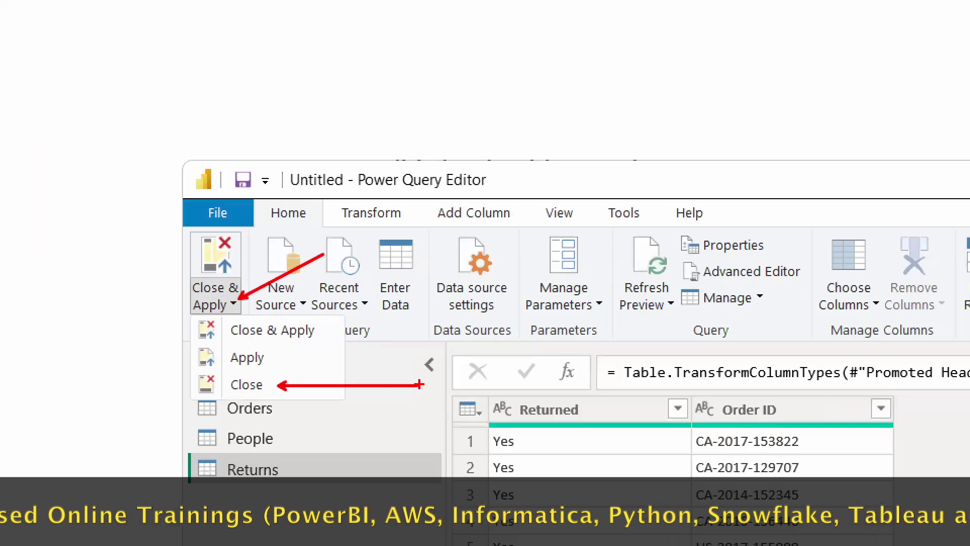
drag(705, 159, 753, 235)
drag(752, 159, 697, 236)
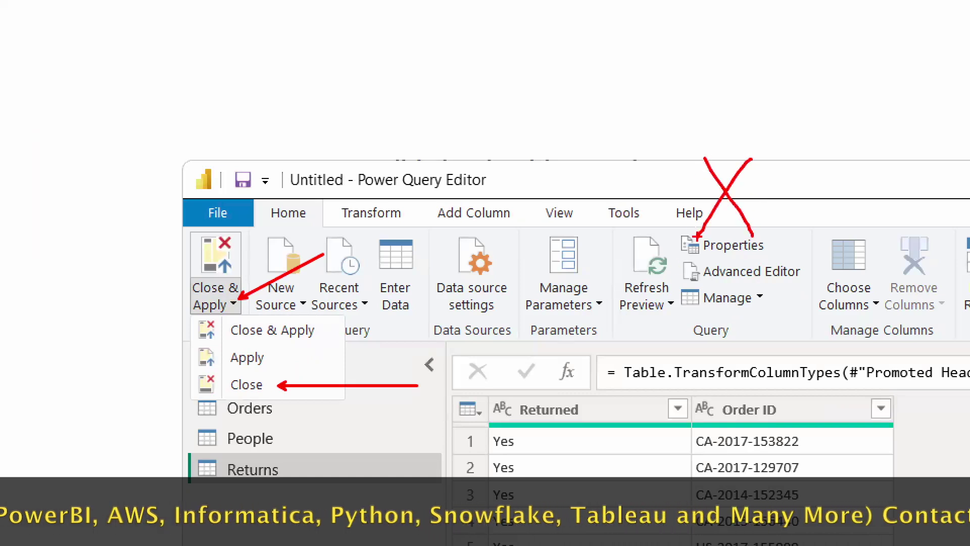
drag(682, 373, 743, 457)
drag(726, 389, 684, 454)
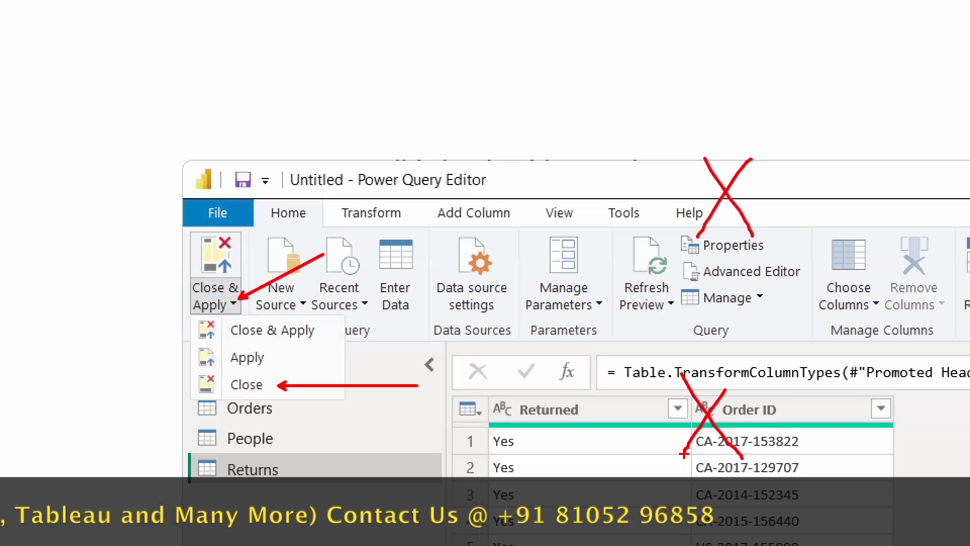
Step: Point an arrow at Apply, tick it, and draw another tick over the Returned column
drag(191, 357, 101, 356)
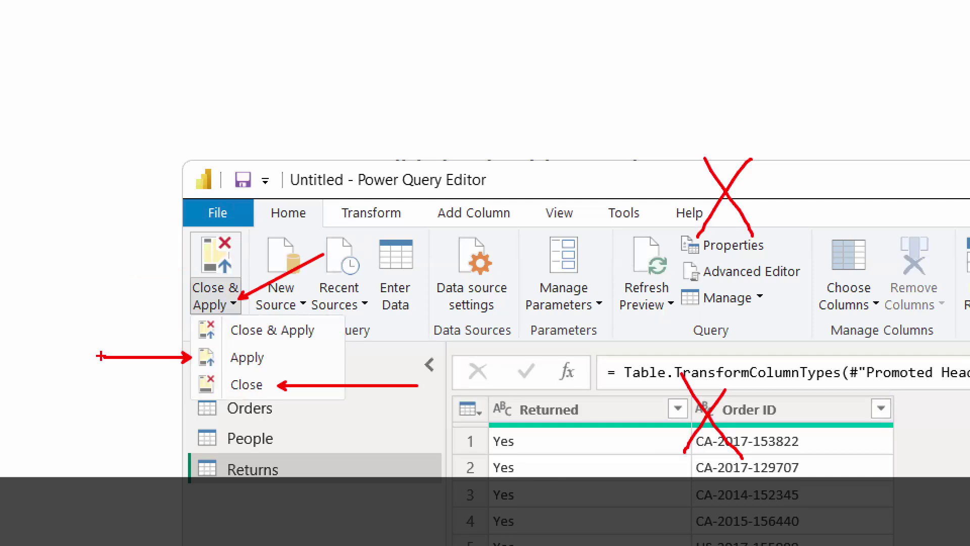
drag(284, 353, 348, 322)
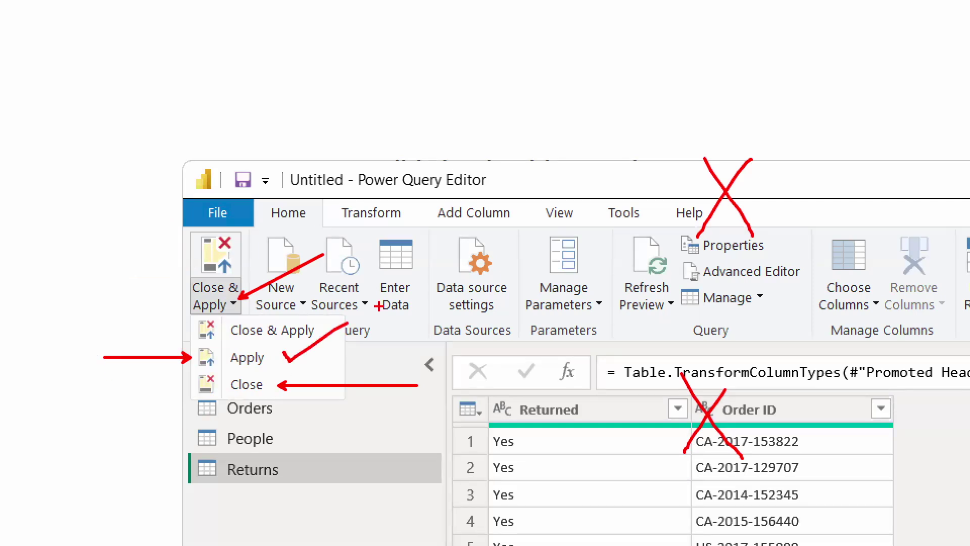
mouse_move(544, 438)
mouse_down()
mouse_move(561, 469)
mouse_move(637, 398)
mouse_up()
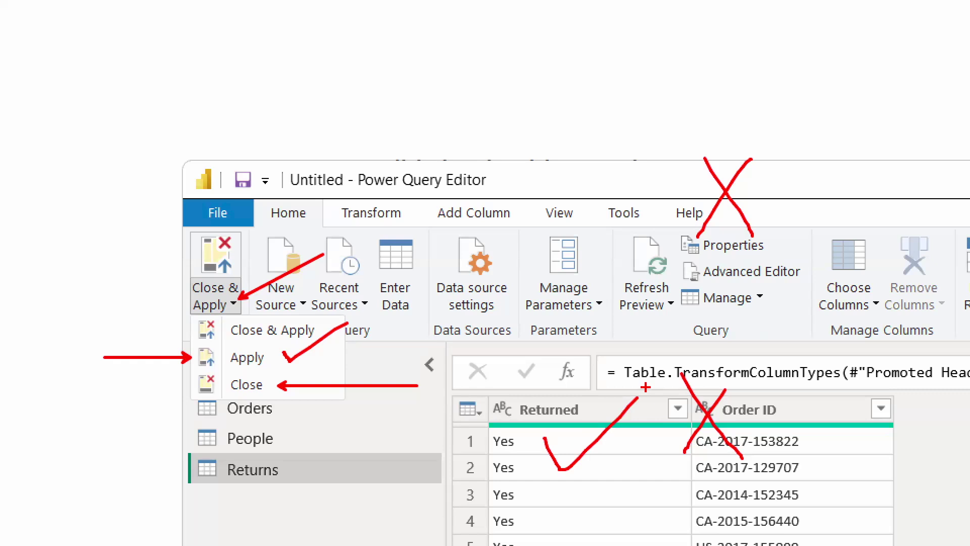
Step: Undo the most recent pen marks around the Close & Apply options, starting with the two ticks
key(ctrl+z)
key(ctrl+z)
key(ctrl+z)
key(ctrl+z)
key(ctrl+z)
key(ctrl+z)
key(ctrl+z)
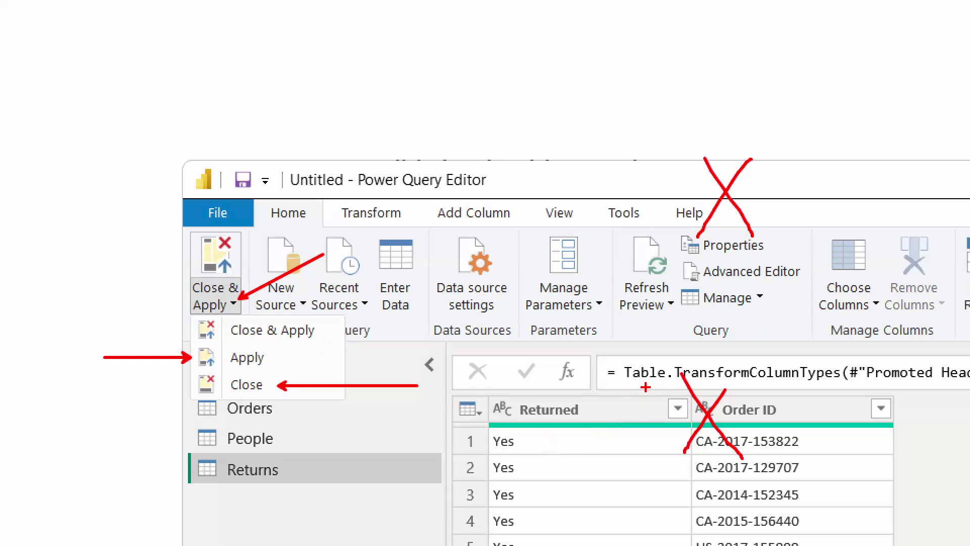
key(ctrl+z)
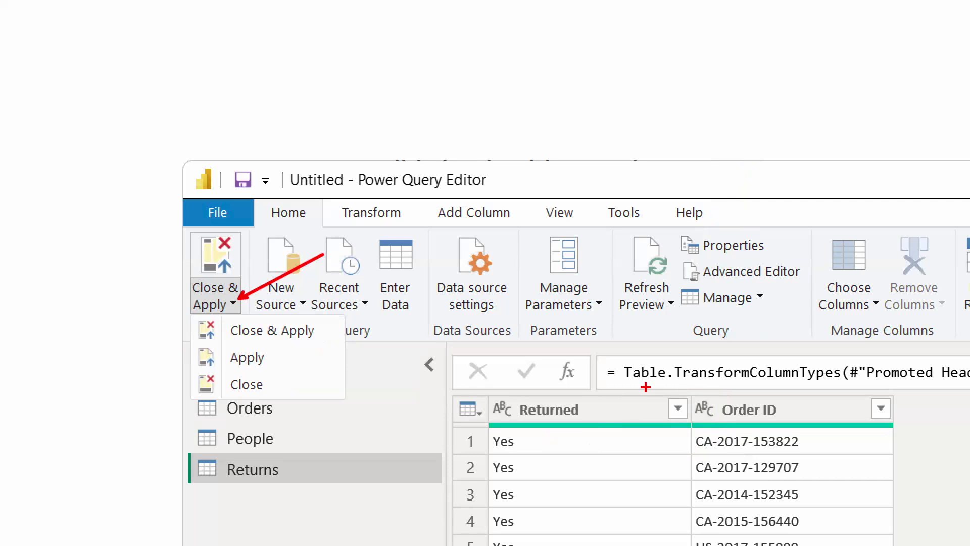
mouse_move(174, 312)
mouse_down()
mouse_move(367, 348)
mouse_move(340, 328)
mouse_move(419, 273)
mouse_up()
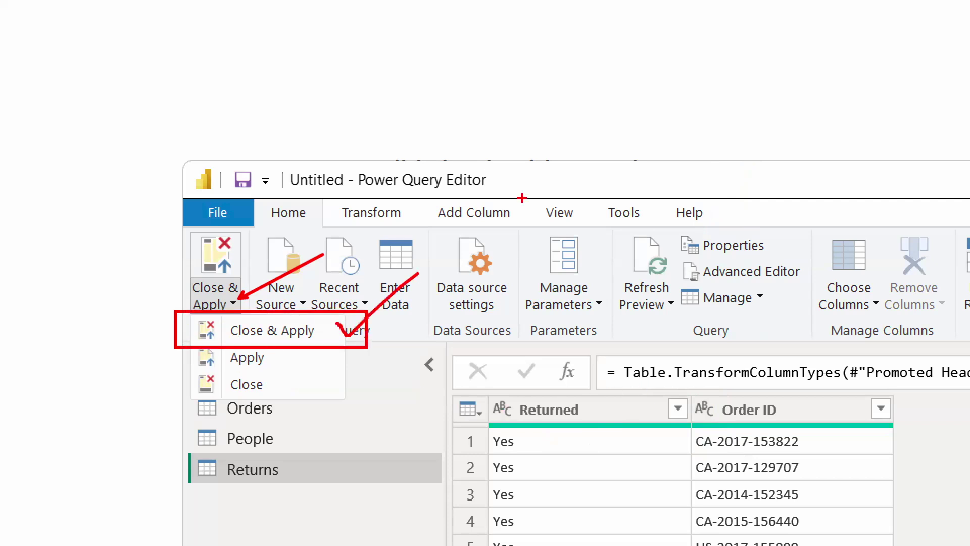
drag(542, 182, 619, 331)
drag(610, 200, 535, 356)
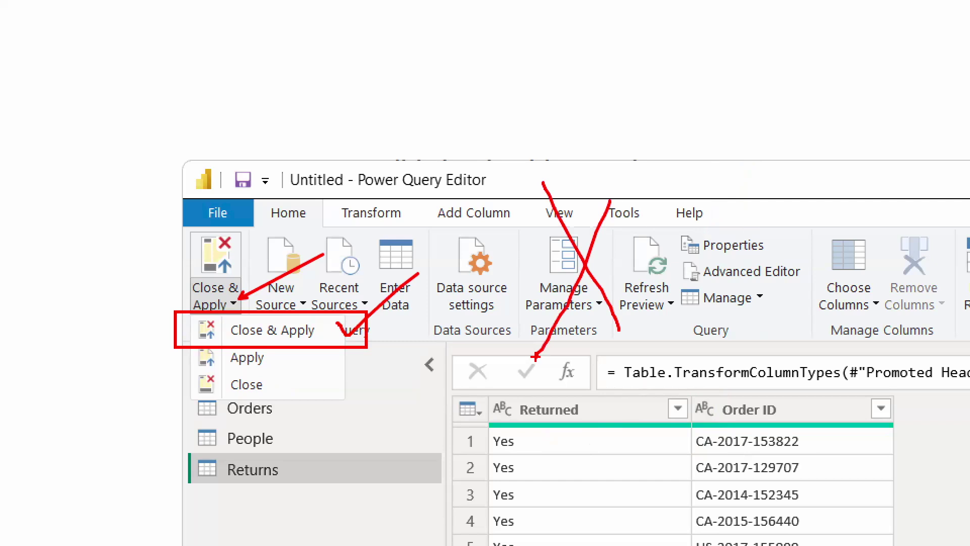
mouse_move(651, 267)
mouse_down()
mouse_move(940, 77)
mouse_move(903, 101)
mouse_move(930, 147)
mouse_up()
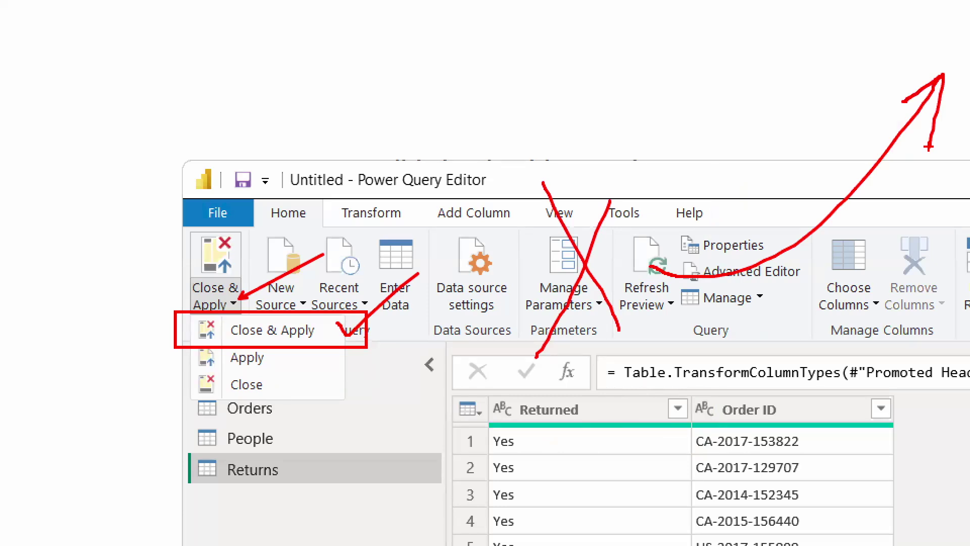
key(Escape)
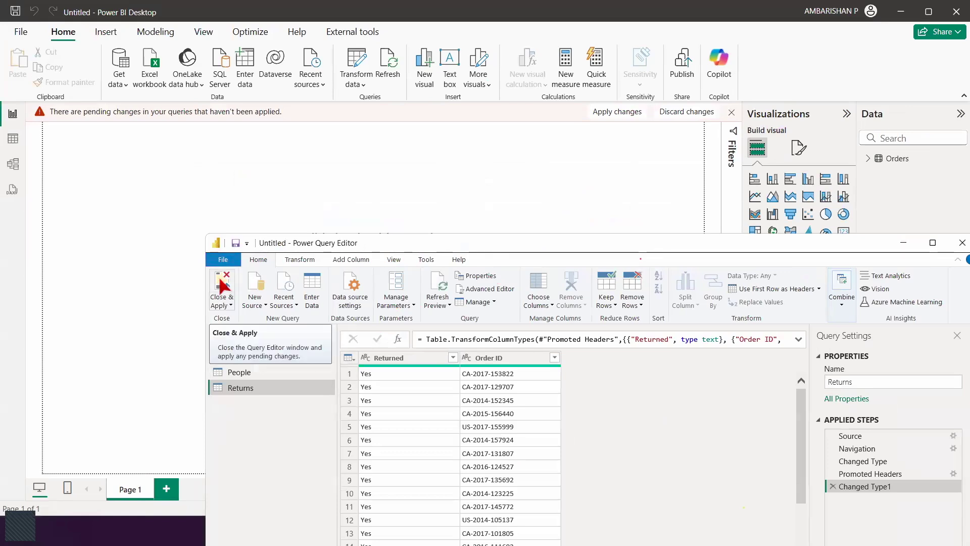
Step: Close the Power Query Editor with the pending query changes applied, and expand the fields of the People and Returns tables
click(223, 286)
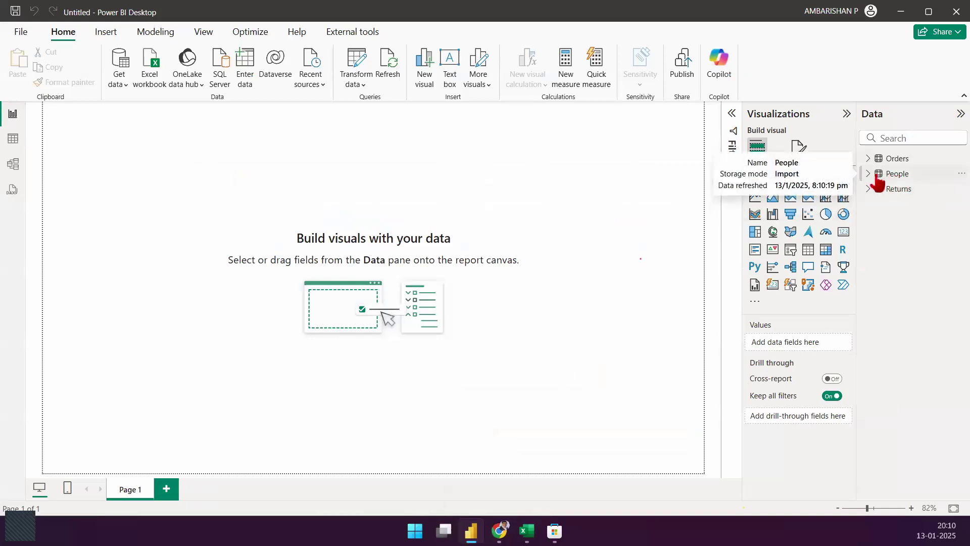
click(870, 174)
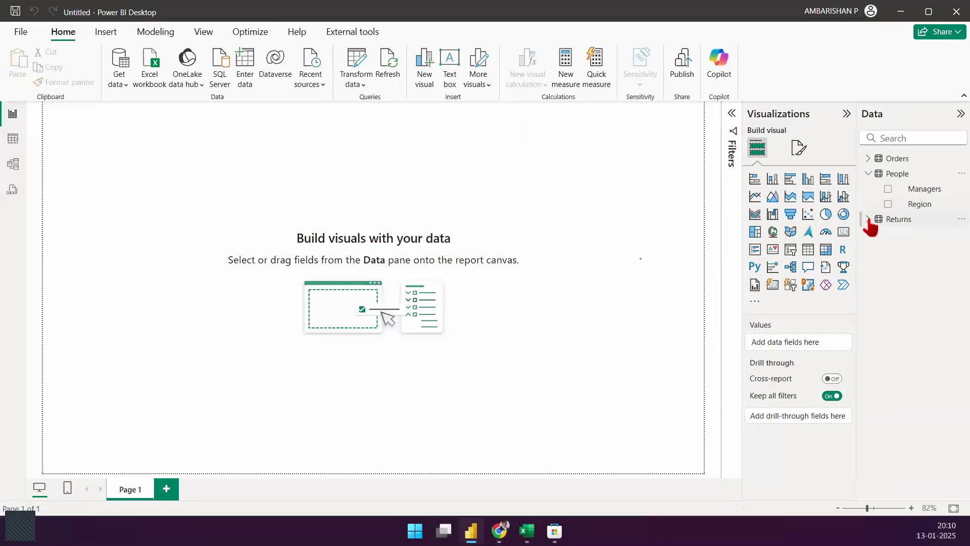
click(792, 250)
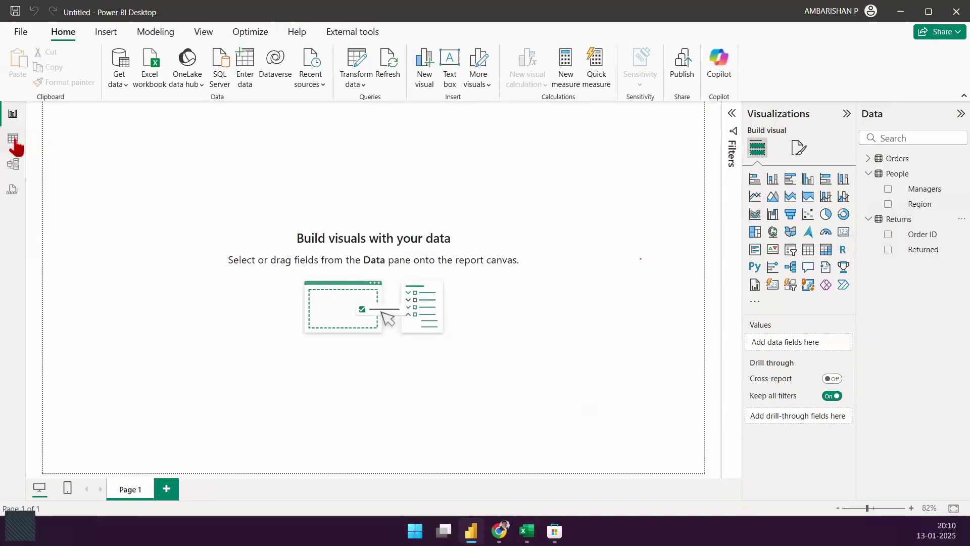
Step: Examine the columns and rows of the People and Returns tables in Table view, and return to Report view
click(15, 146)
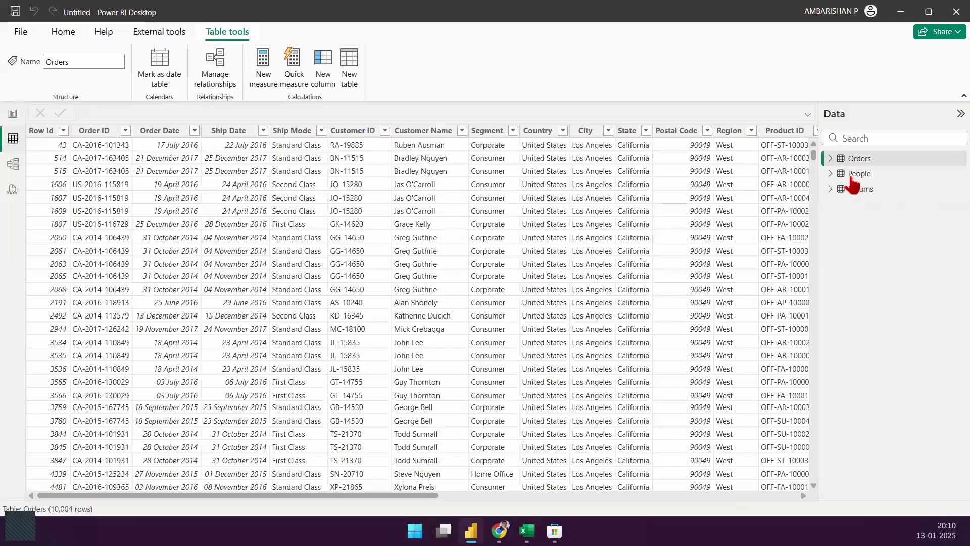
click(854, 177)
drag(88, 114, 123, 85)
drag(57, 59, 94, 37)
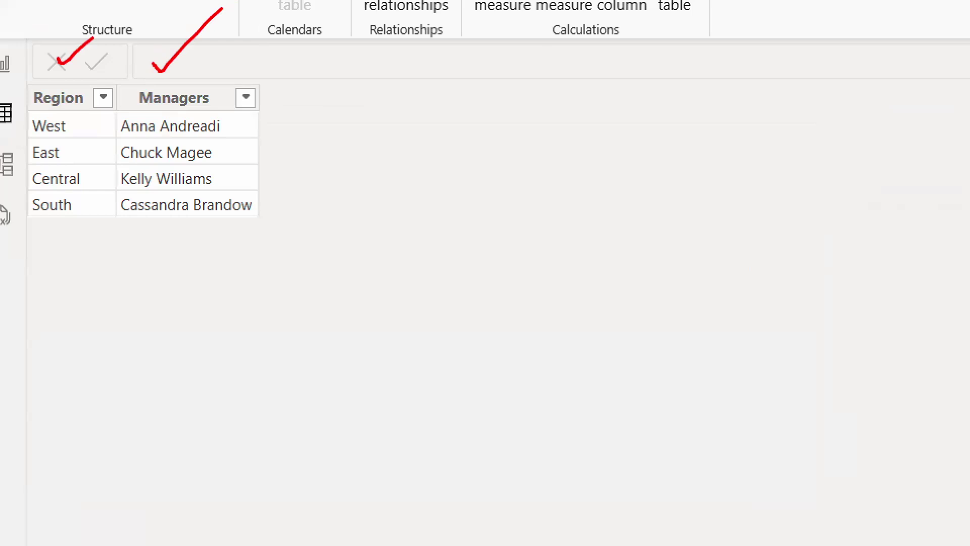
mouse_move(282, 84)
mouse_down()
mouse_move(282, 228)
mouse_move(315, 196)
mouse_up()
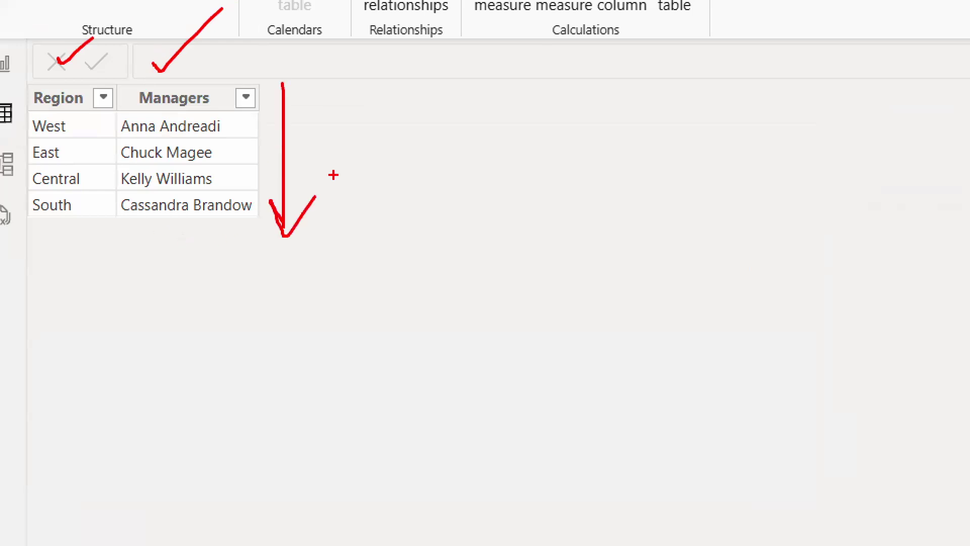
click(873, 195)
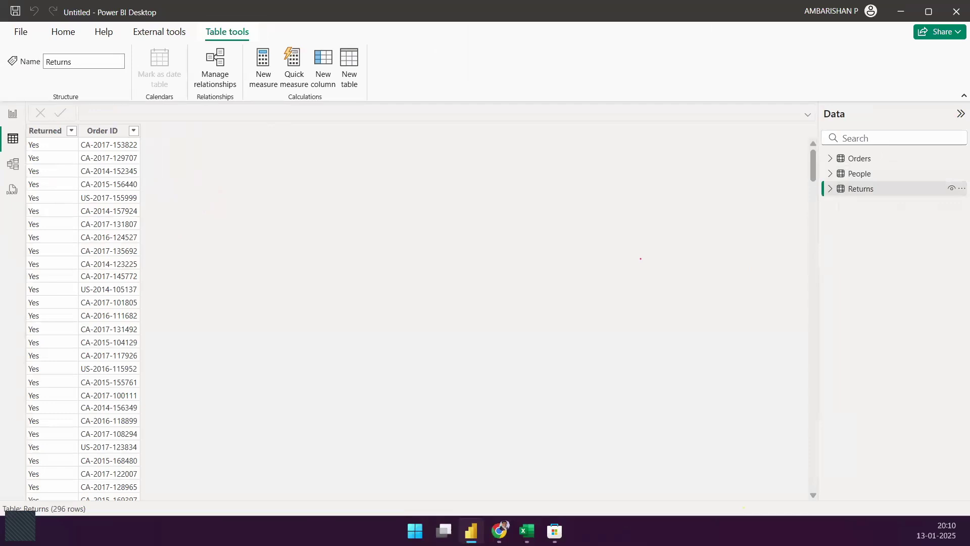
drag(41, 58, 333, 94)
drag(214, 368, 235, 180)
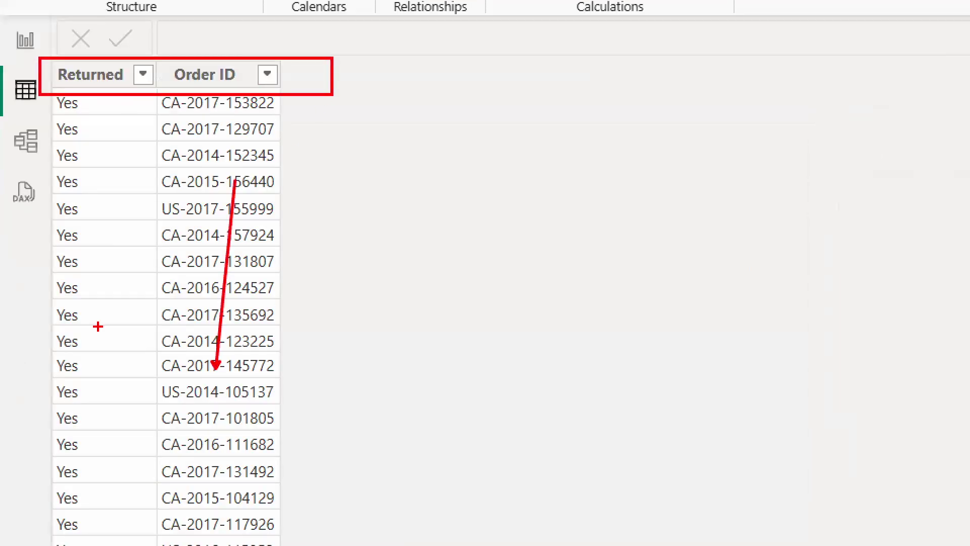
drag(99, 326, 99, 194)
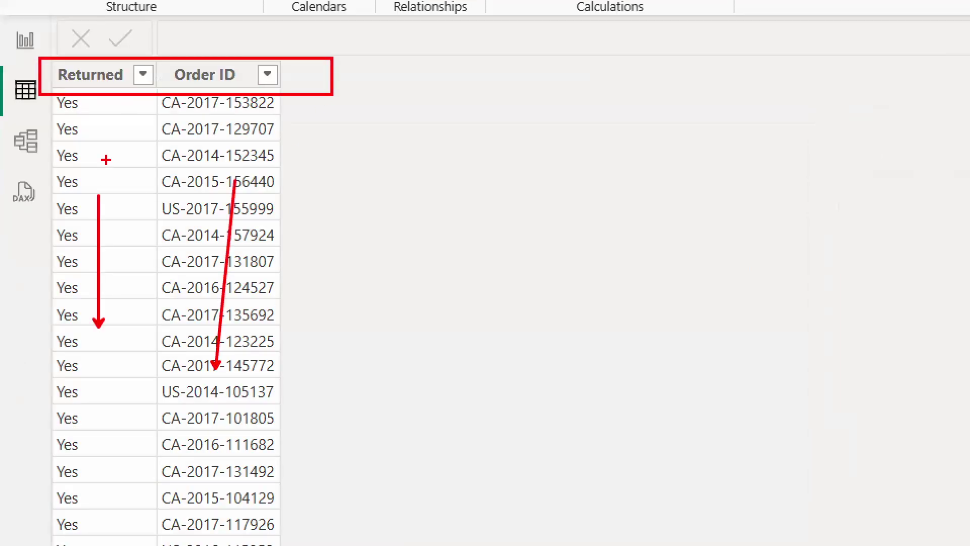
key(Escape)
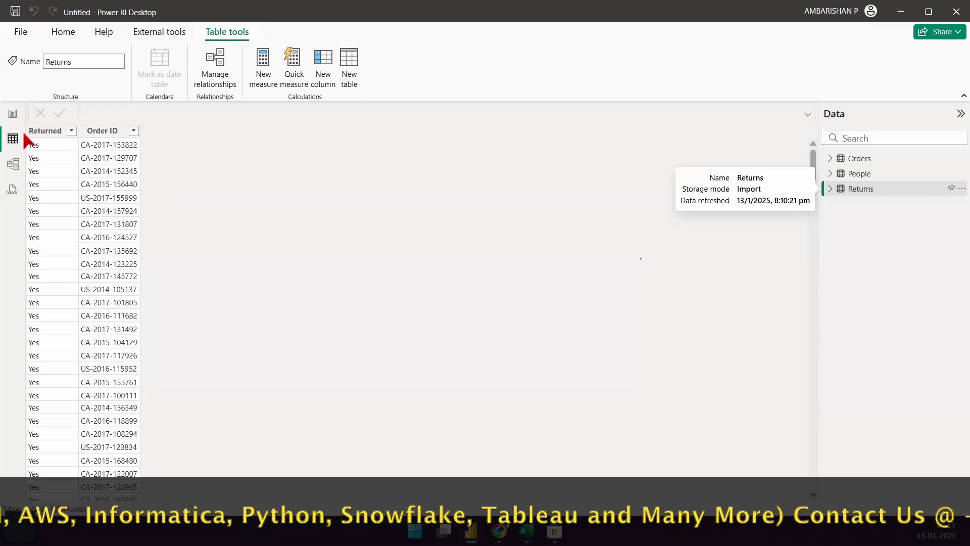
click(12, 114)
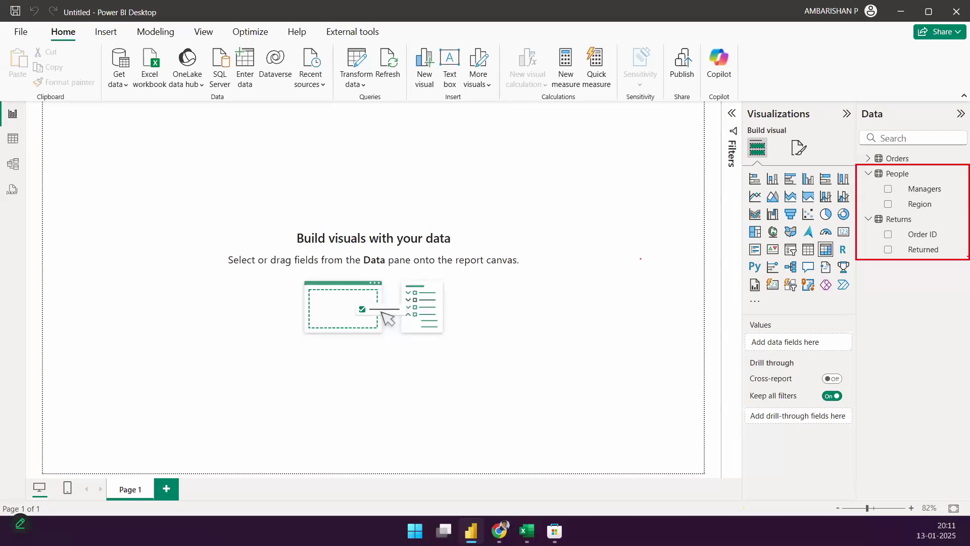
mouse_move(904, 189)
mouse_down()
mouse_move(955, 191)
mouse_move(953, 203)
mouse_up()
drag(898, 233, 965, 235)
drag(912, 249, 947, 247)
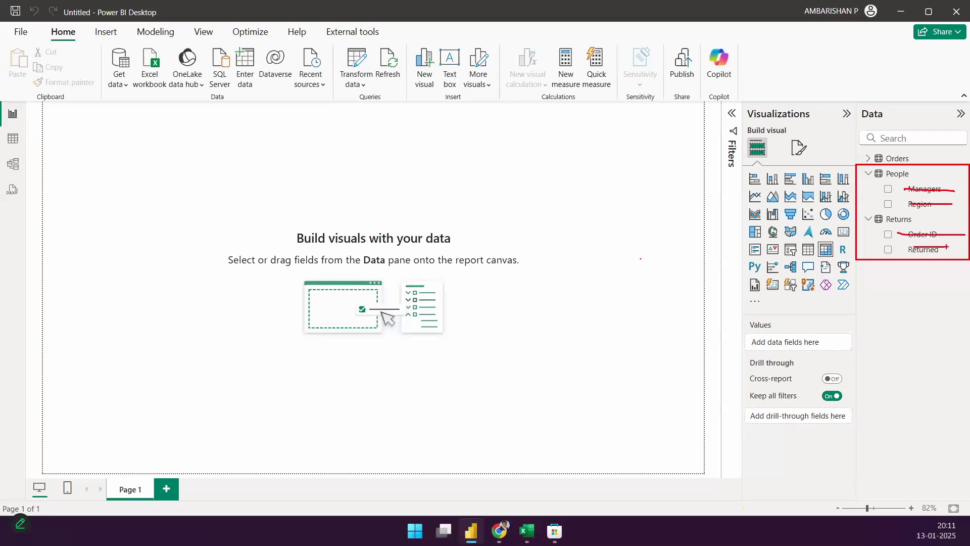
mouse_move(895, 198)
mouse_down()
mouse_move(672, 167)
mouse_move(598, 253)
mouse_up()
mouse_move(601, 220)
mouse_down()
mouse_move(598, 251)
mouse_move(630, 236)
mouse_up()
mouse_move(613, 284)
mouse_down()
mouse_move(612, 318)
mouse_move(630, 285)
mouse_up()
mouse_move(623, 269)
mouse_down()
mouse_move(603, 274)
mouse_move(631, 265)
mouse_move(602, 264)
mouse_up()
mouse_move(641, 345)
mouse_down()
mouse_move(837, 303)
mouse_move(855, 268)
mouse_up()
mouse_move(835, 280)
mouse_down()
mouse_move(854, 269)
mouse_move(849, 308)
mouse_up()
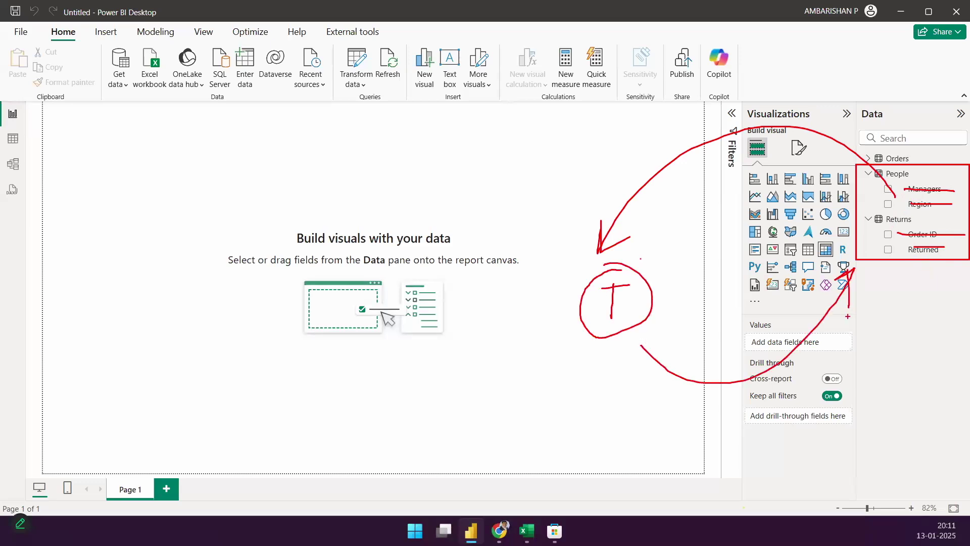
drag(646, 256, 764, 183)
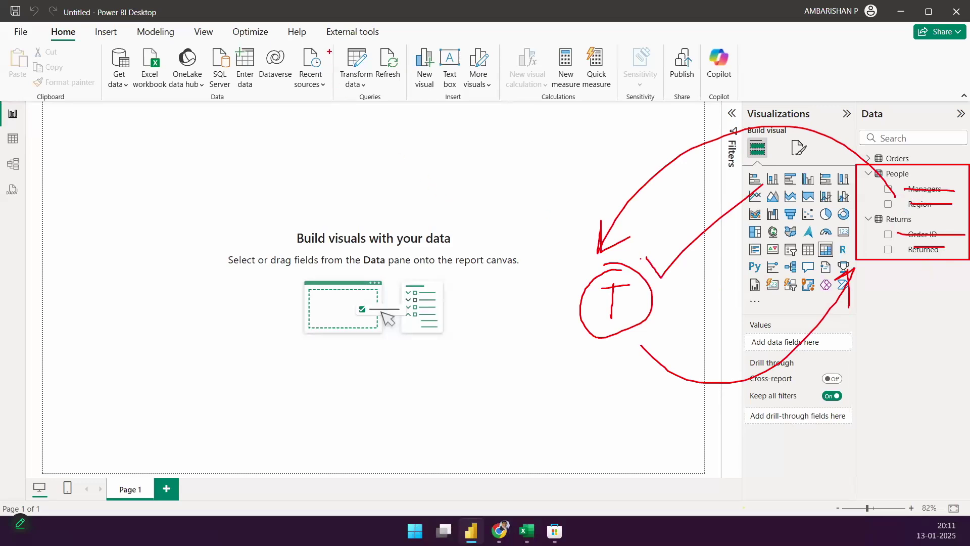
drag(331, 44, 383, 103)
mouse_move(388, 144)
mouse_down()
mouse_move(365, 84)
mouse_move(424, 23)
mouse_up()
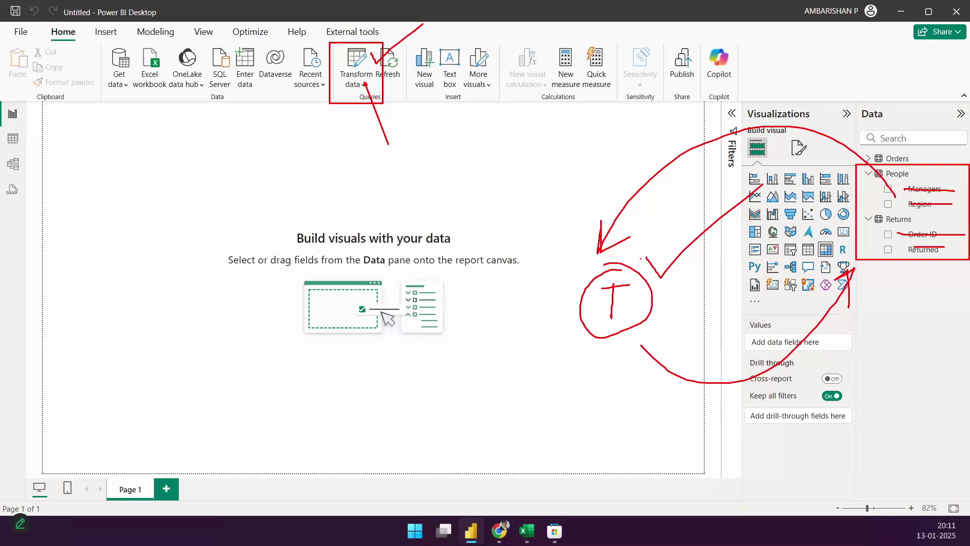
drag(550, 273, 586, 260)
drag(331, 49, 375, 40)
key(Escape)
Step: Reopen the queries in the Power Query Editor, view the People and Returns queries, and close the editor with Close & Apply
click(362, 63)
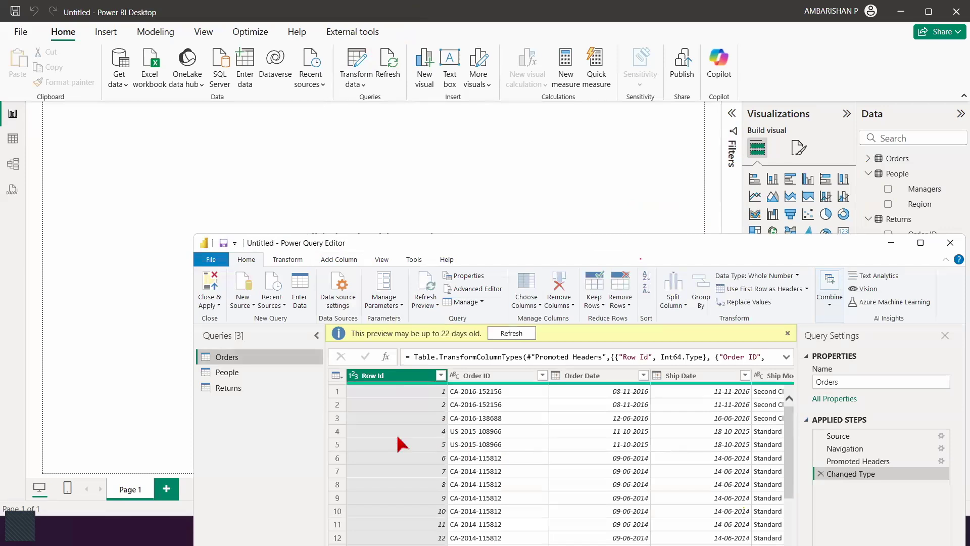
click(241, 373)
click(297, 388)
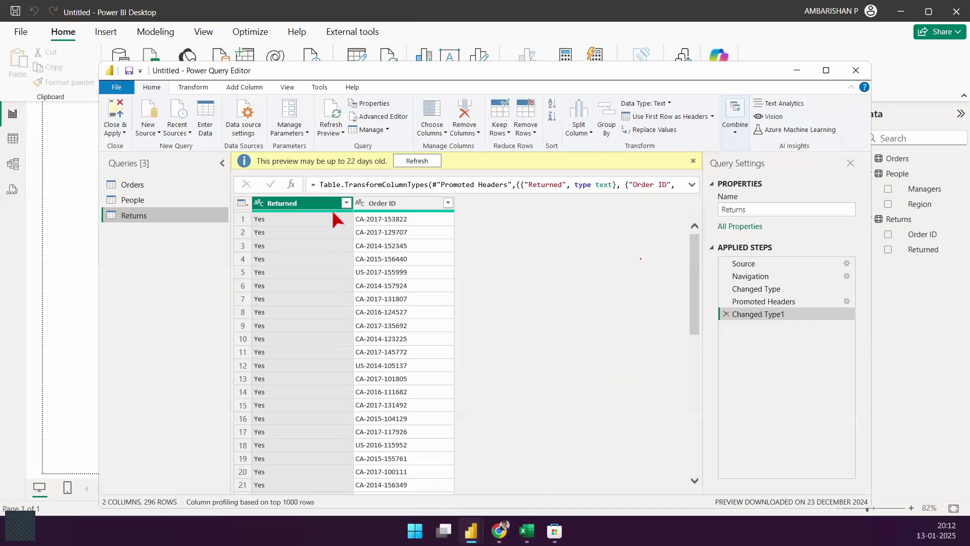
click(119, 113)
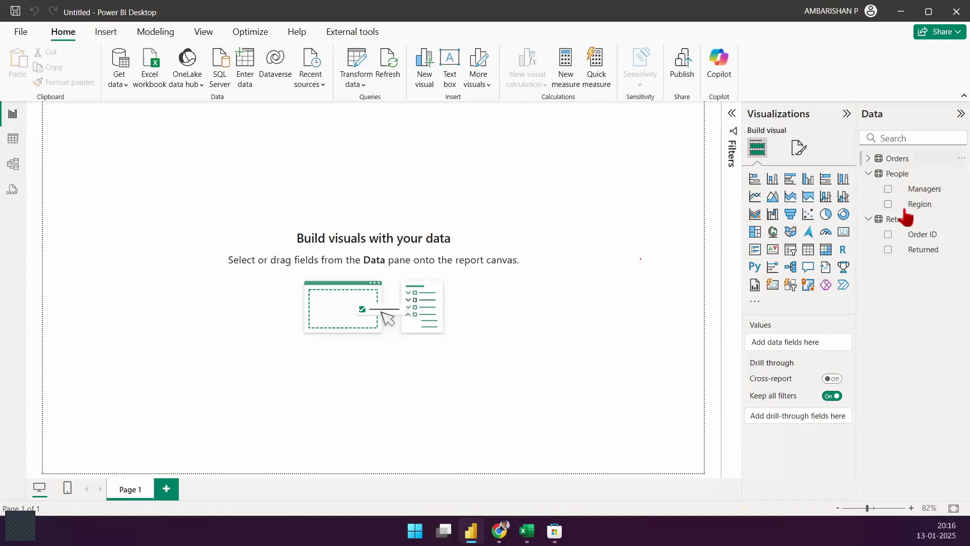
Step: Collapse the field lists of the Returns and People tables
click(867, 219)
click(868, 173)
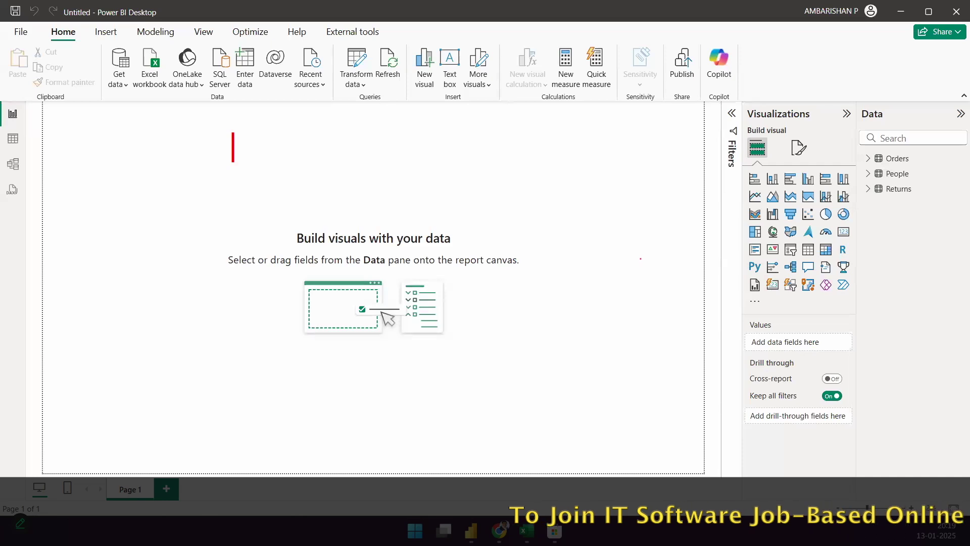
text(Select)
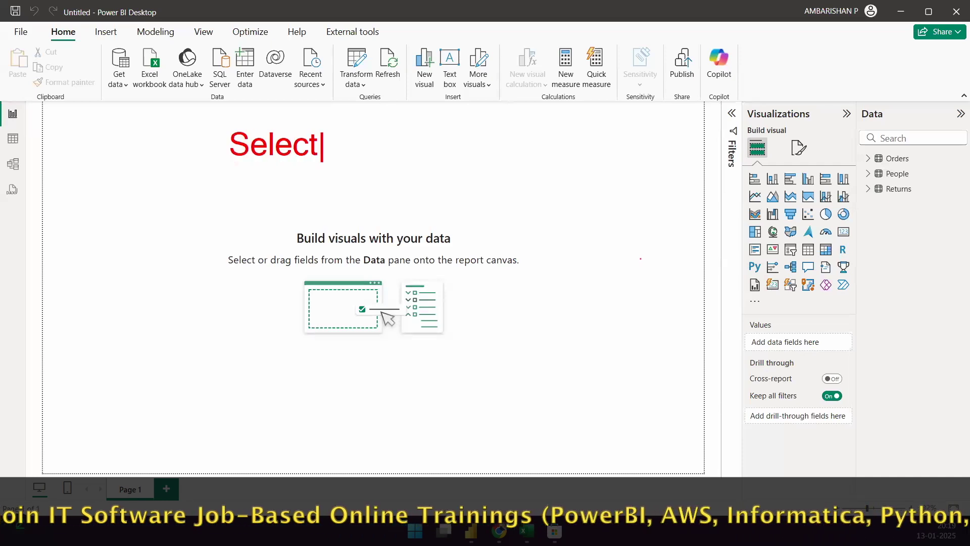
text(...)
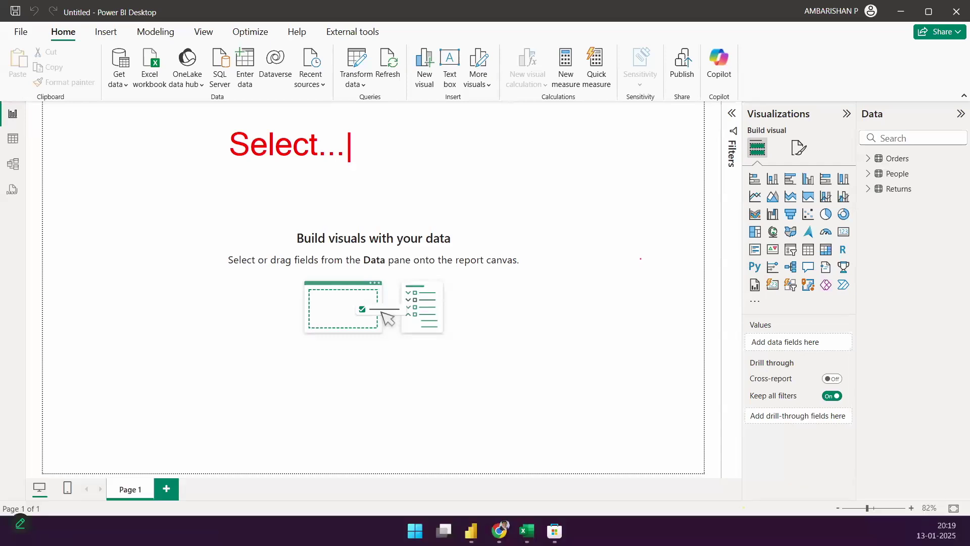
key(Return)
text(Where)
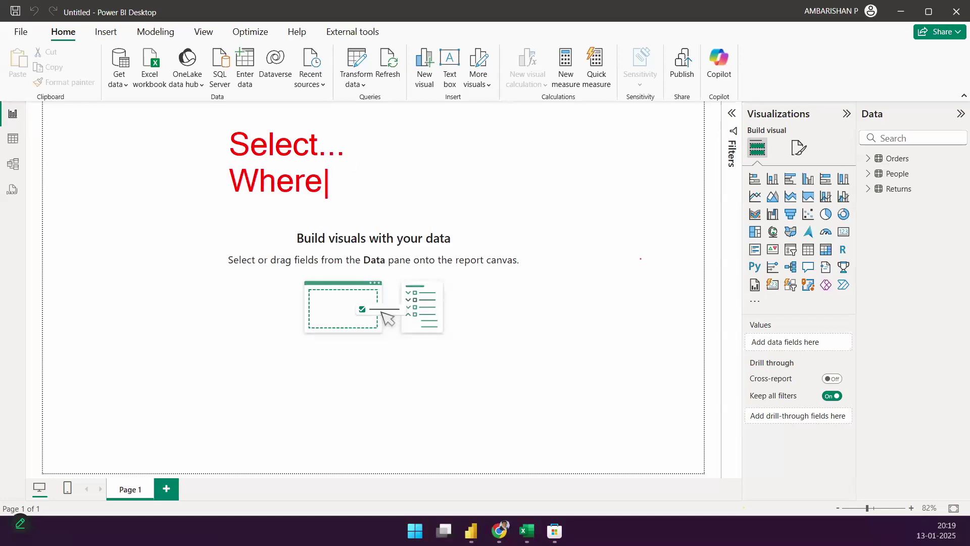
key(Return)
text(G)
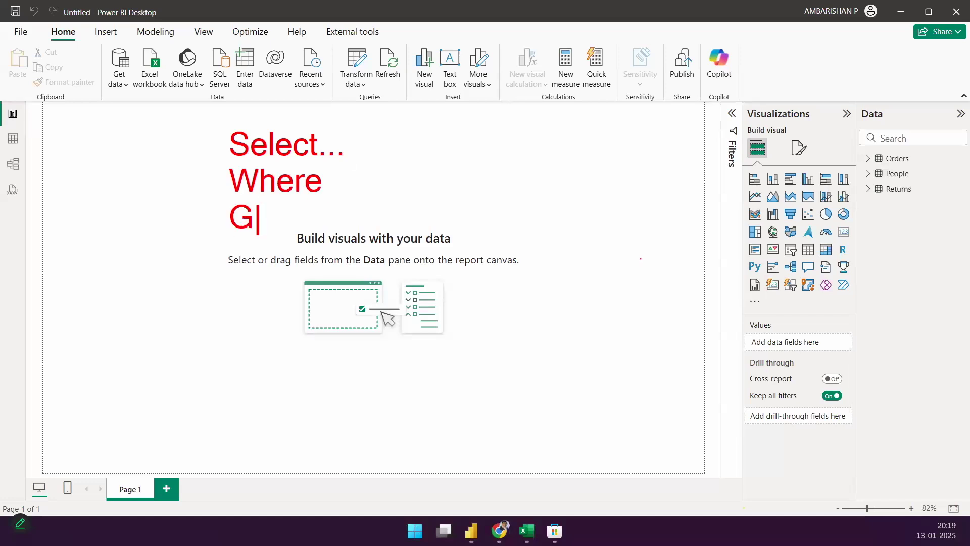
key(BackSpace)
text(Join)
key(BackSpace)
key(BackSpace)
key(BackSpace)
key(BackSpace)
key(Return)
text(Join)
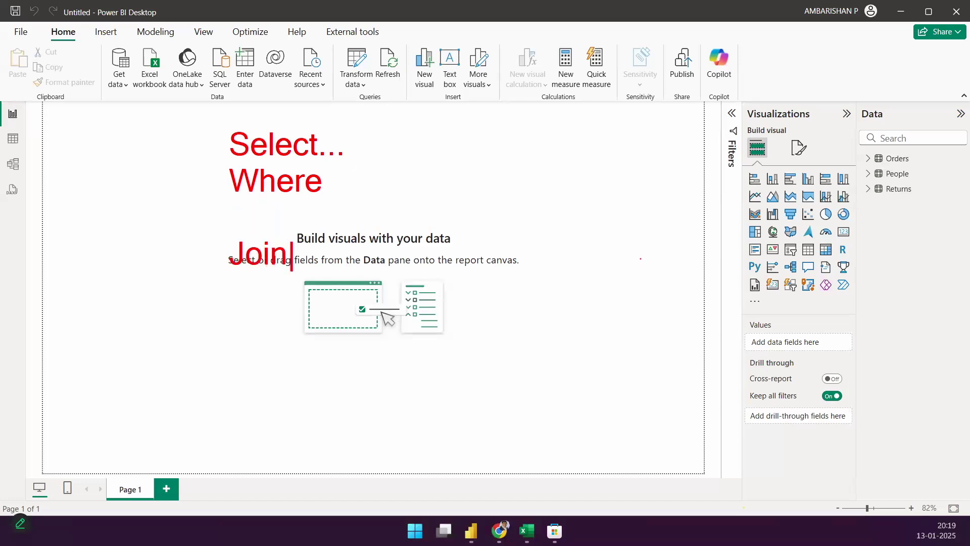
key(Return)
key(Return)
text(Group by)
key(Return)
text(Having)
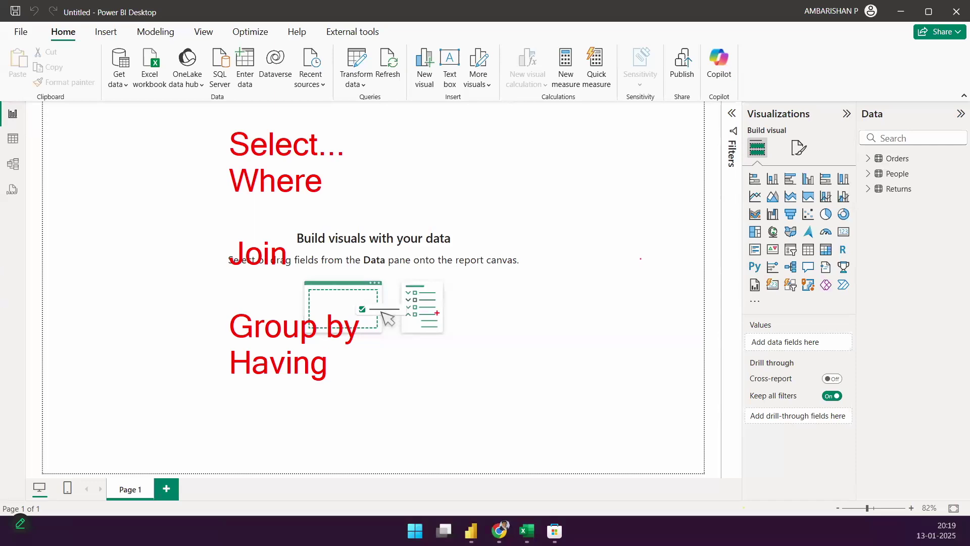
key(Escape)
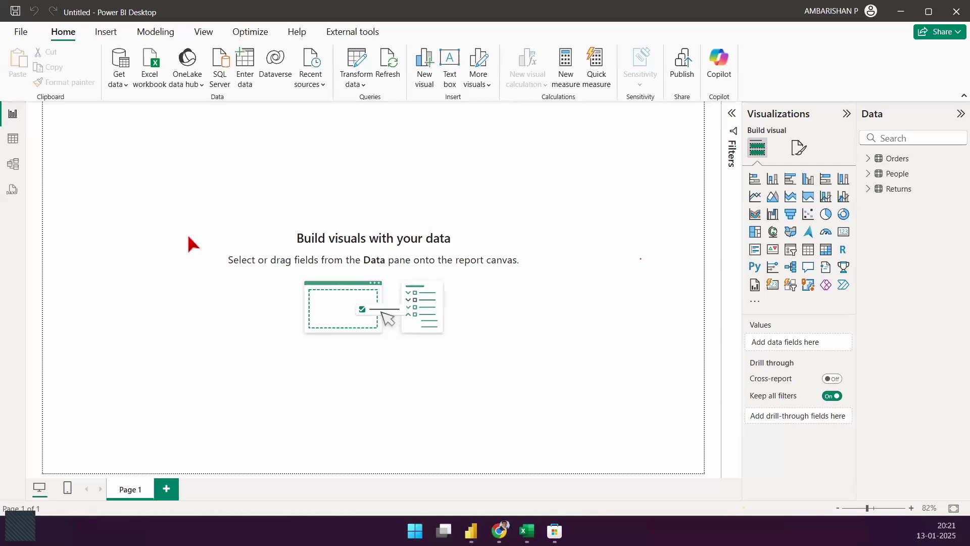
mouse_move(229, 187)
mouse_down()
mouse_move(625, 130)
mouse_move(689, 171)
mouse_up()
mouse_move(234, 189)
mouse_down()
mouse_move(505, 190)
mouse_move(698, 174)
mouse_up()
mouse_move(390, 127)
mouse_down()
mouse_move(391, 161)
mouse_move(423, 126)
mouse_up()
mouse_move(393, 146)
mouse_down()
mouse_move(458, 132)
mouse_move(464, 156)
mouse_move(498, 143)
mouse_move(504, 157)
mouse_up()
drag(498, 136, 531, 157)
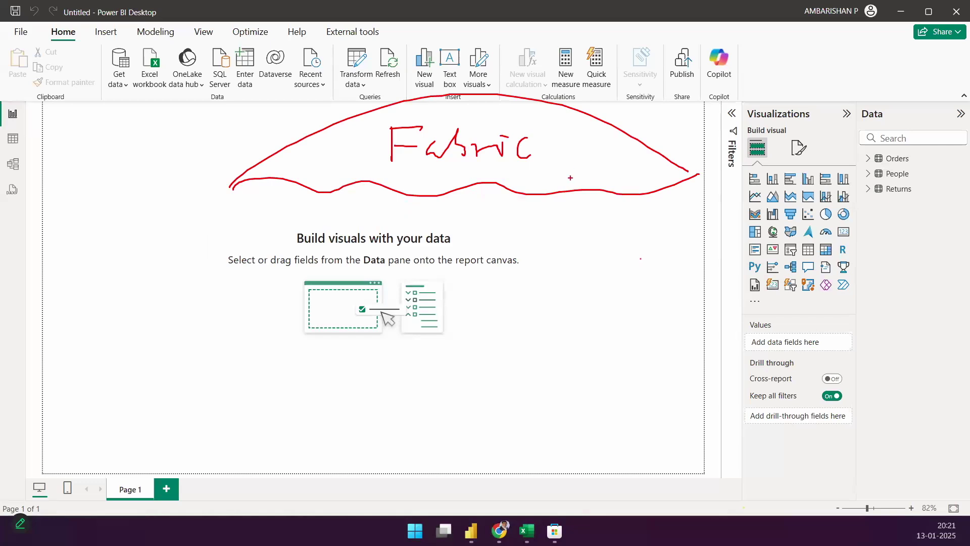
drag(462, 116, 458, 156)
key(ctrl+z)
drag(535, 215, 533, 260)
mouse_move(523, 213)
mouse_down()
mouse_move(537, 238)
mouse_move(562, 253)
mouse_move(577, 241)
mouse_move(595, 262)
mouse_up()
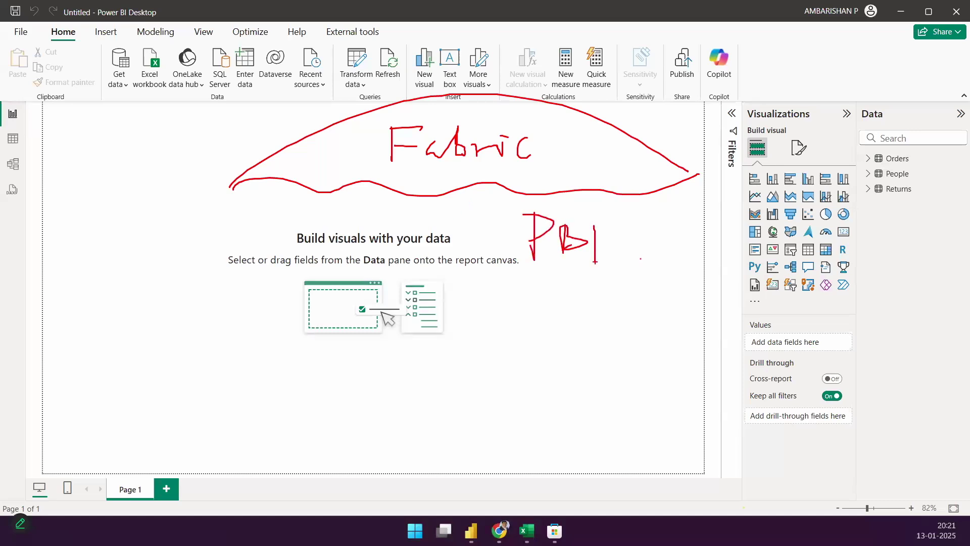
mouse_move(288, 207)
mouse_down()
mouse_move(291, 246)
mouse_move(335, 237)
mouse_up()
drag(289, 230, 325, 220)
mouse_move(287, 208)
mouse_down()
mouse_move(327, 207)
mouse_move(338, 245)
mouse_up()
drag(325, 207, 349, 207)
drag(346, 208, 400, 235)
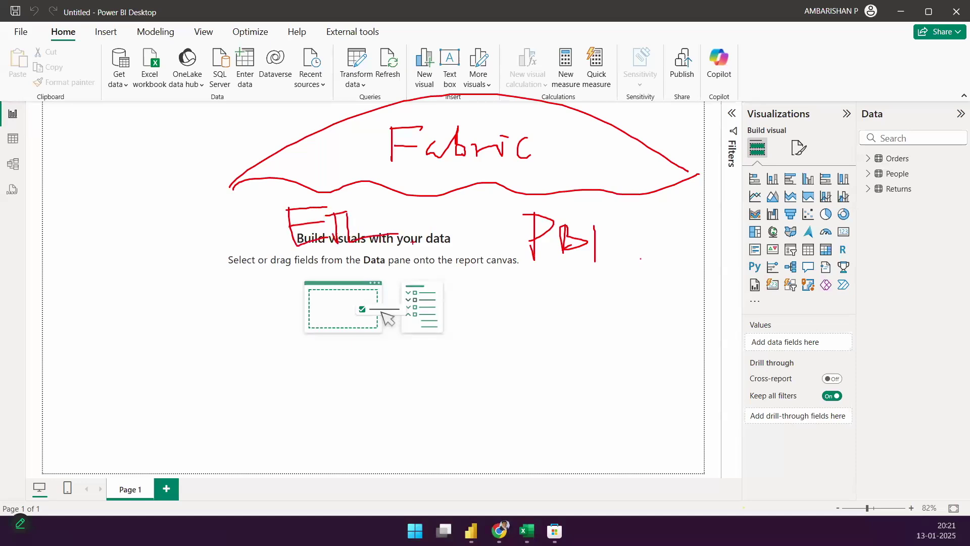
mouse_move(540, 124)
mouse_down()
mouse_move(549, 137)
mouse_move(608, 74)
mouse_up()
mouse_move(517, 229)
mouse_down()
mouse_move(472, 159)
mouse_move(504, 177)
mouse_up()
mouse_move(357, 224)
mouse_down()
mouse_move(419, 177)
mouse_move(428, 204)
mouse_up()
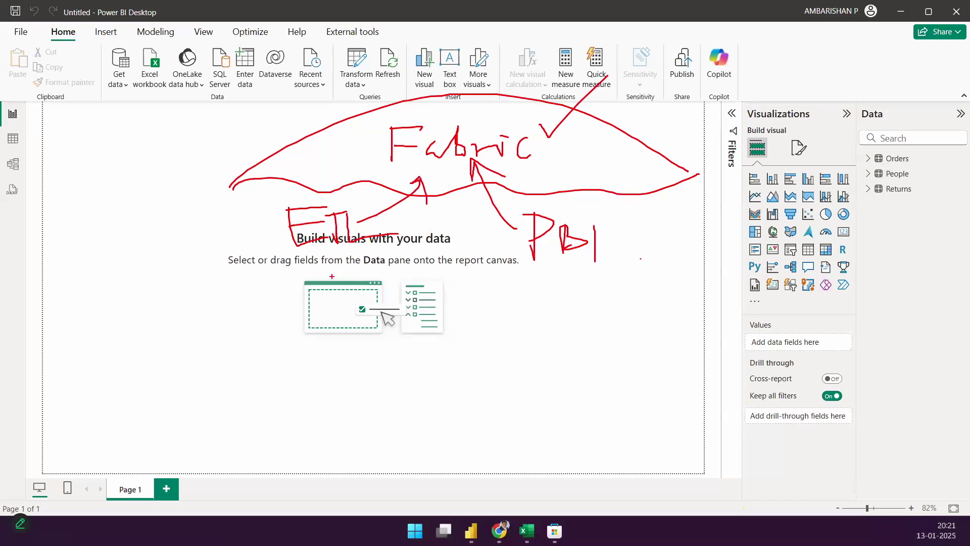
drag(277, 275, 437, 364)
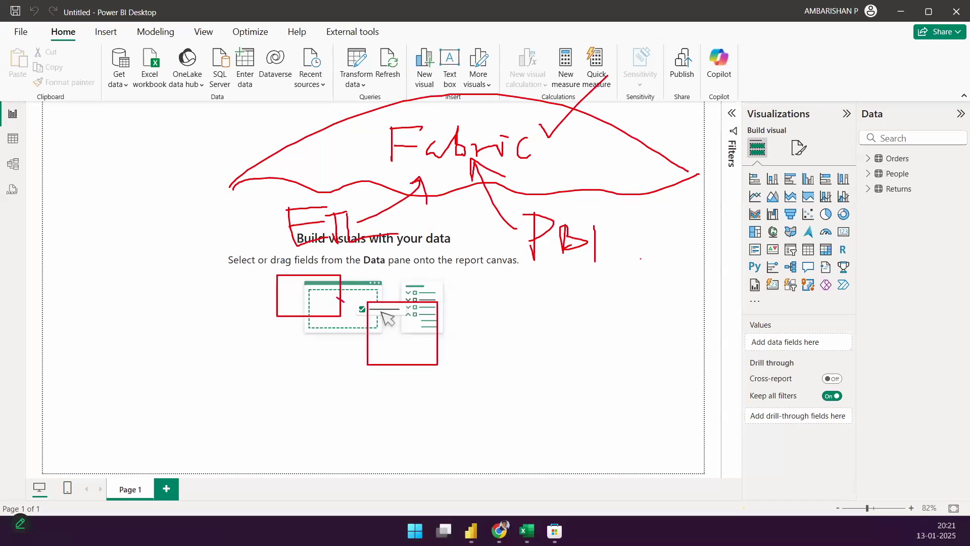
key(Escape)
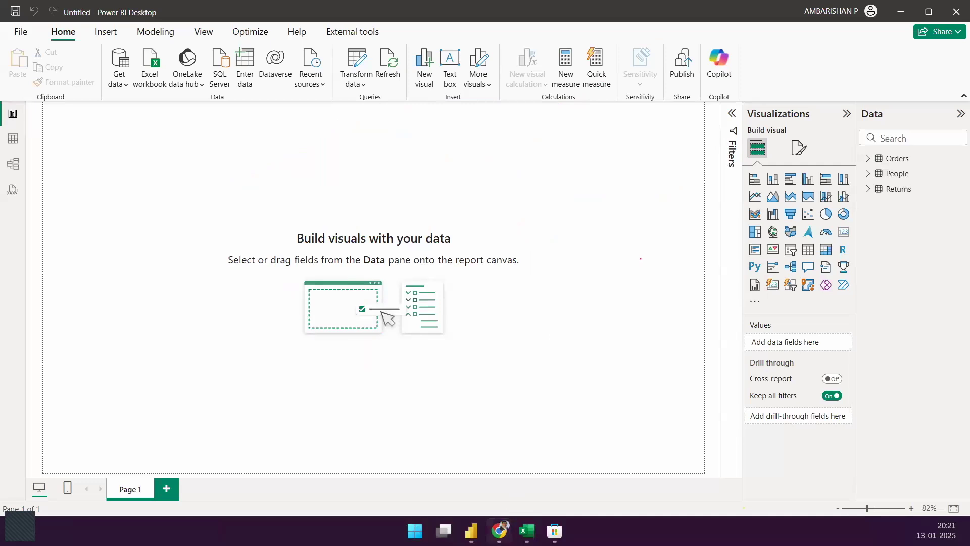
Step: Switch to Chrome and open the Power BI service at app.powerbi.com in a new tab
key(alt+Tab)
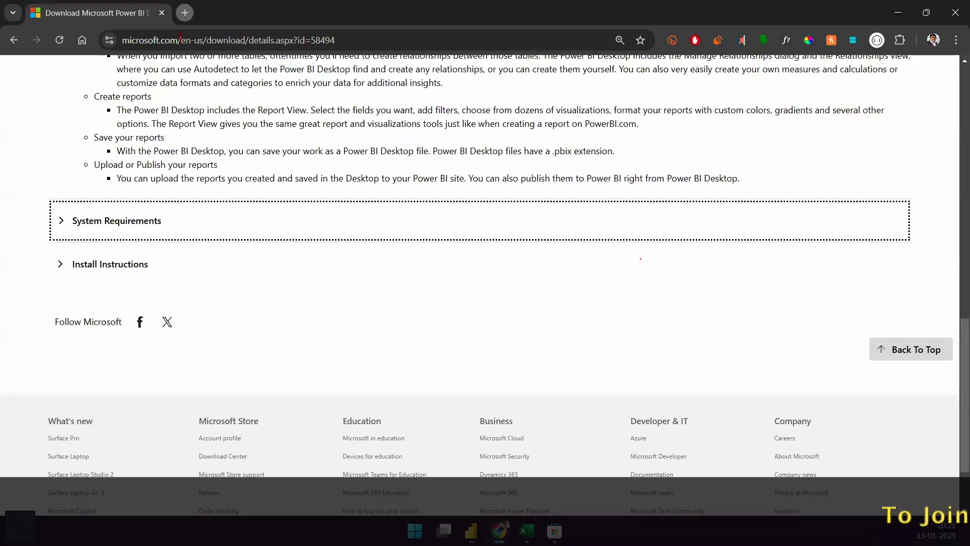
key(ctrl+t)
text(app)
key(Return)
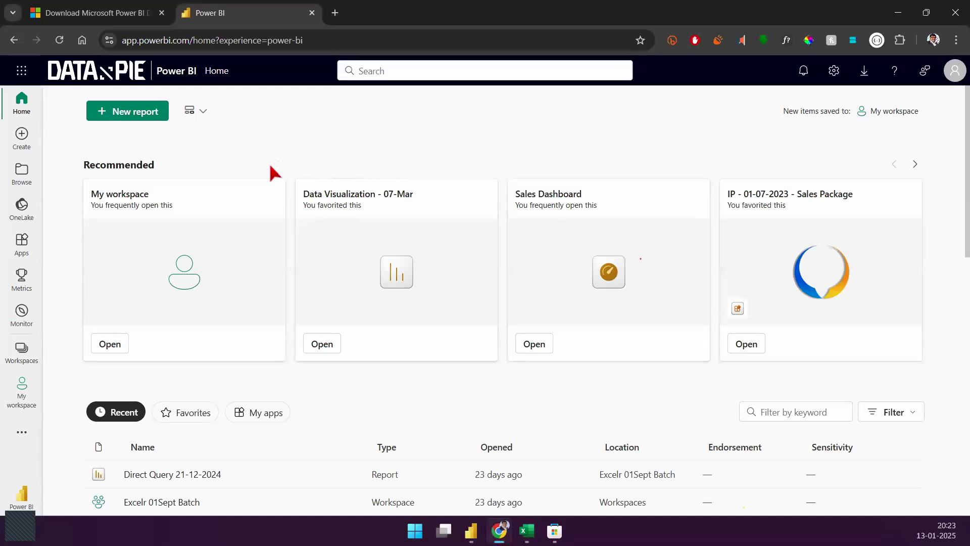
Step: Reload the Power BI service home page several times to view its loading screen
click(59, 40)
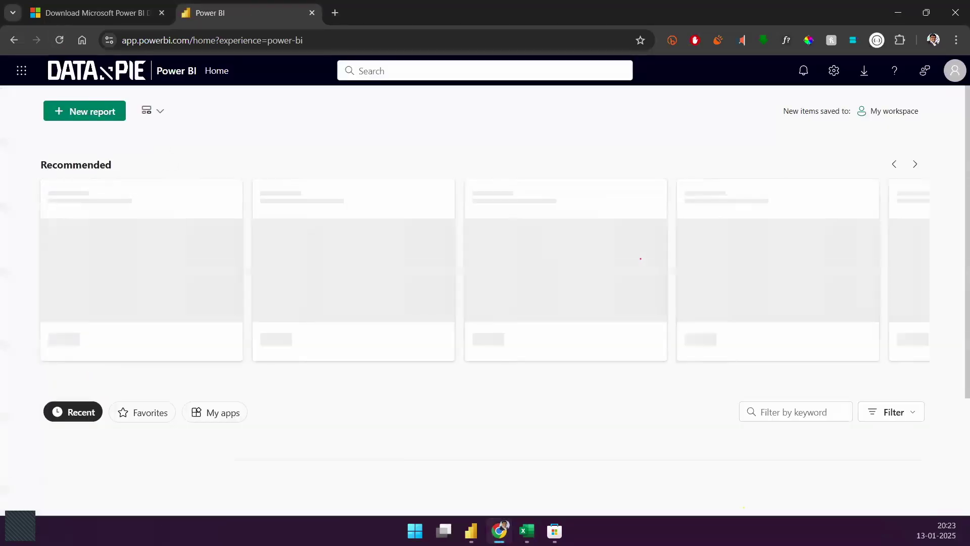
click(58, 43)
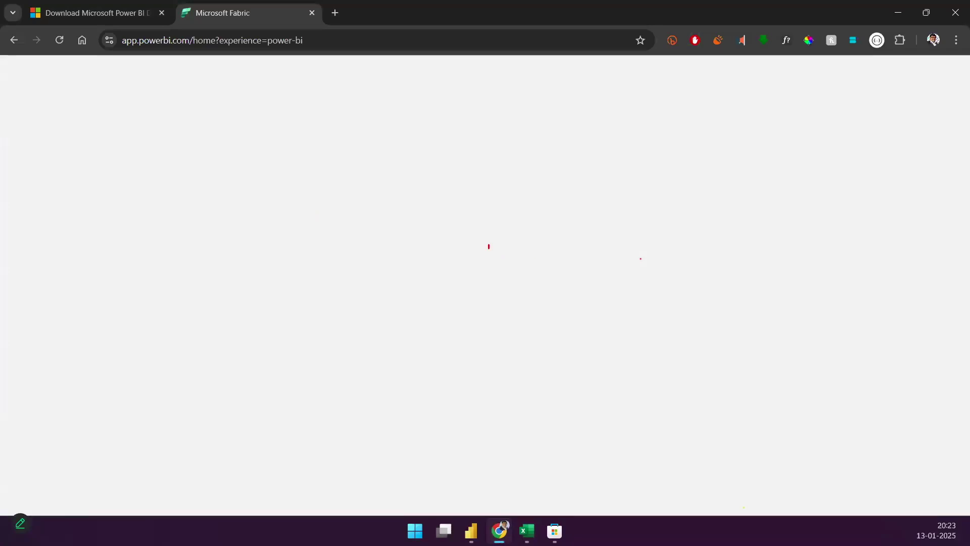
drag(489, 246, 501, 360)
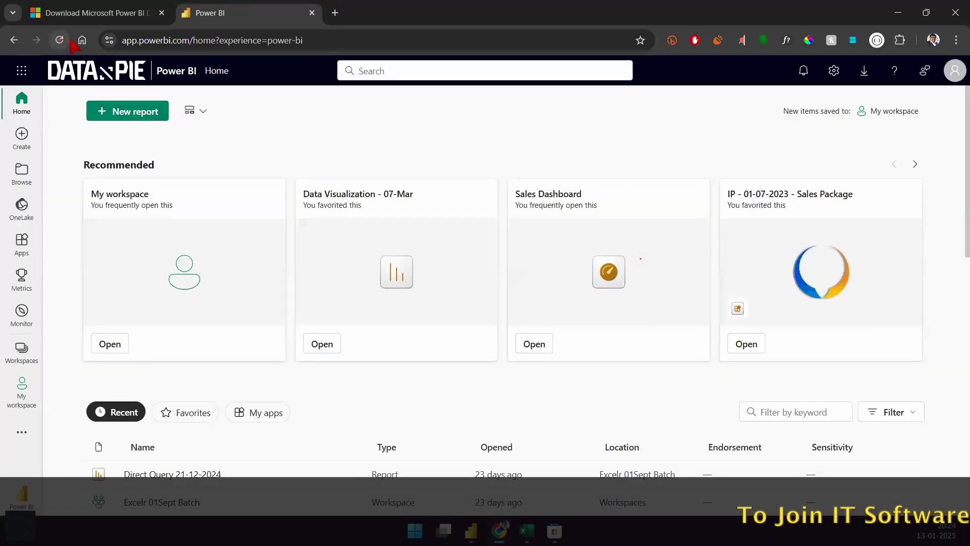
click(70, 41)
drag(449, 249, 591, 394)
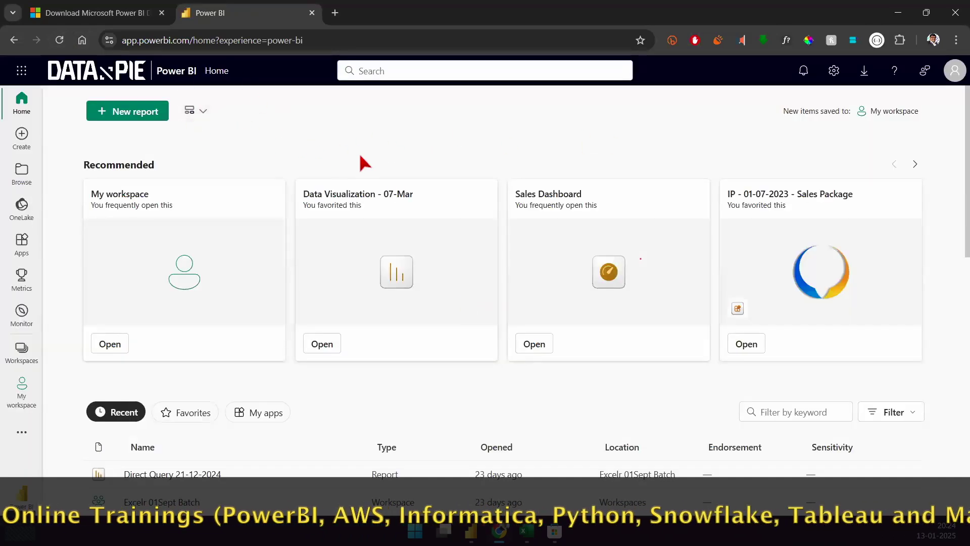
Step: Open the 14th Aug Batch workspace and browse all new item types down to the Get data group
click(22, 353)
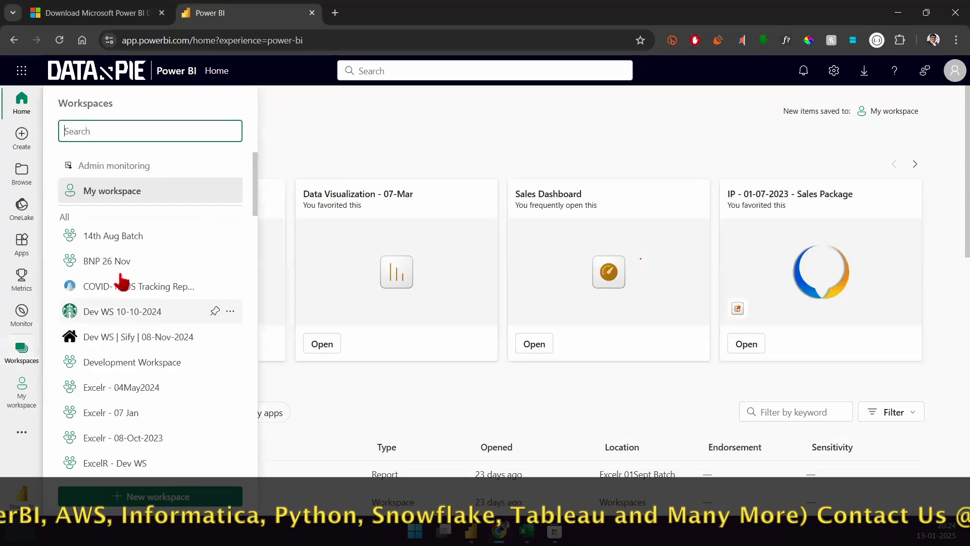
click(212, 236)
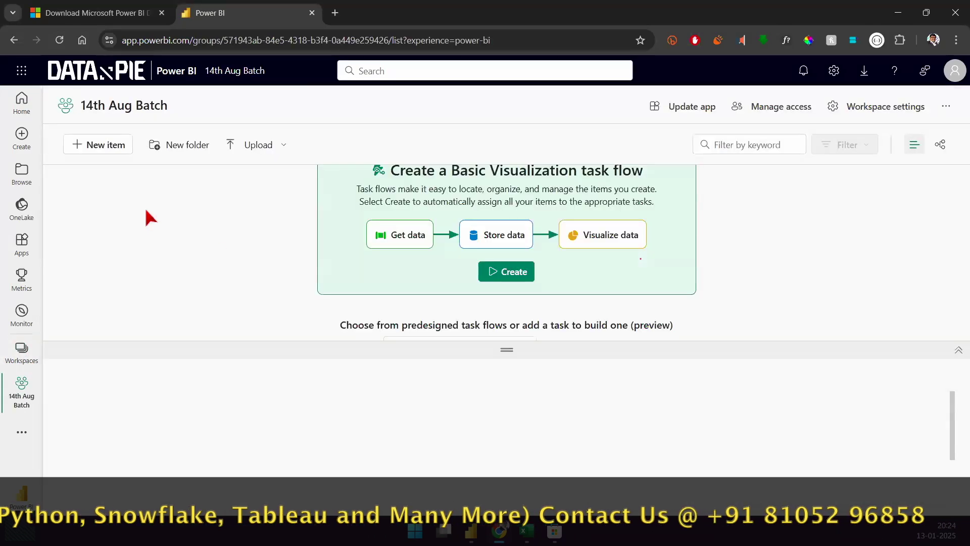
click(98, 146)
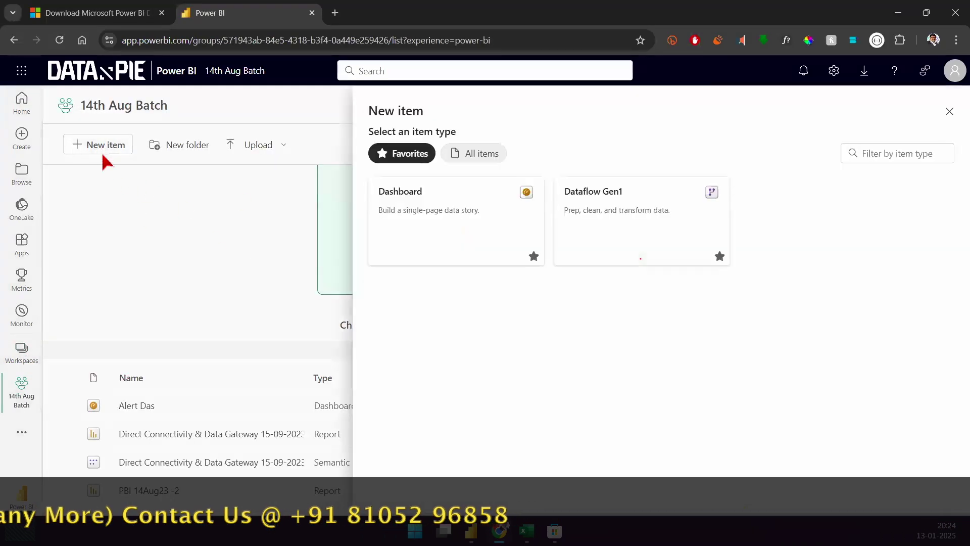
click(483, 154)
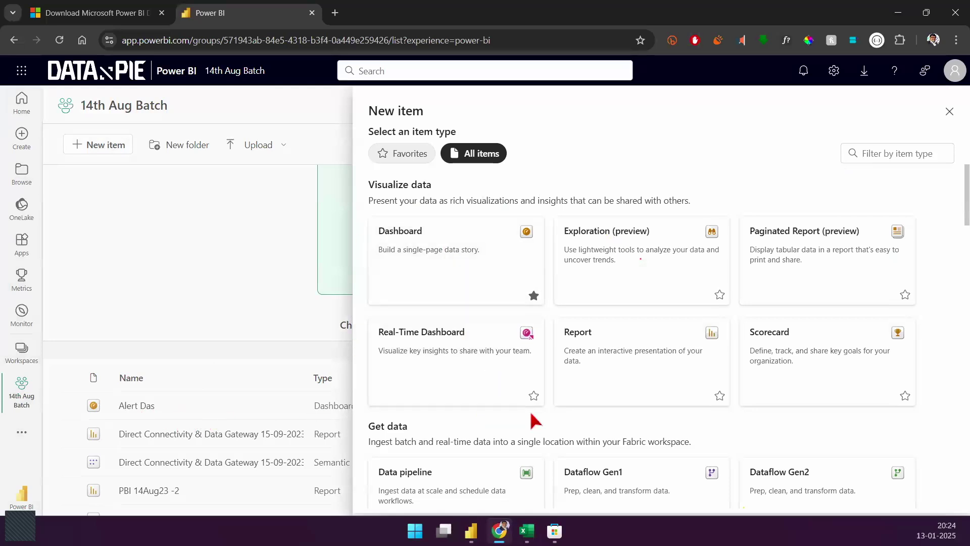
scroll(532, 418, down, 4)
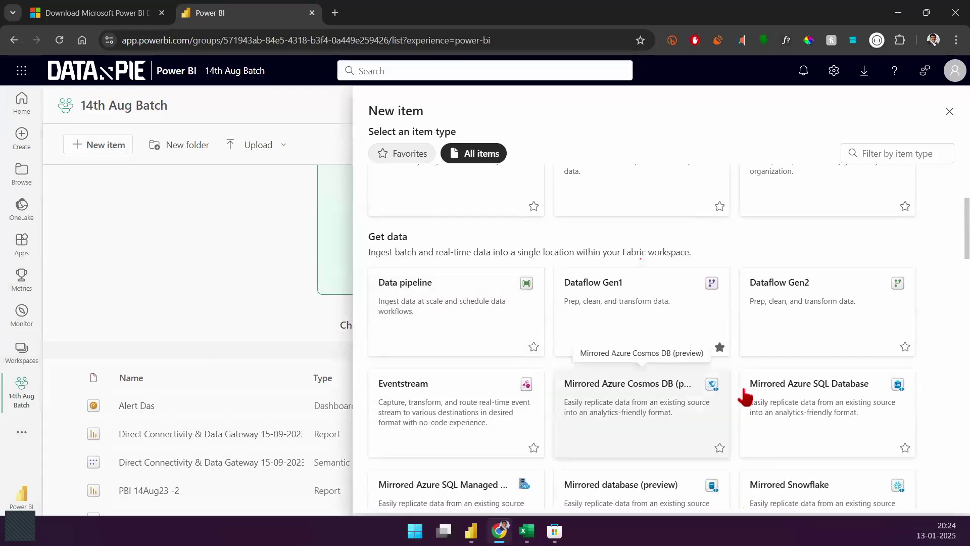
drag(365, 261, 542, 360)
mouse_move(732, 258)
mouse_down()
mouse_move(774, 288)
mouse_move(927, 352)
mouse_up()
drag(541, 256, 728, 361)
drag(366, 370, 914, 457)
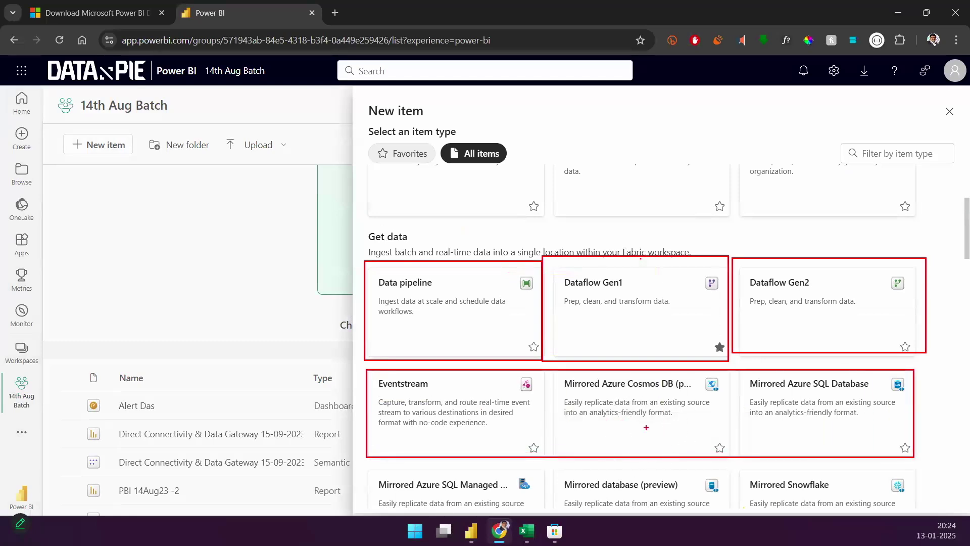
drag(270, 169, 960, 145)
drag(273, 168, 968, 141)
mouse_move(515, 294)
mouse_down()
mouse_move(519, 120)
mouse_move(552, 133)
mouse_up()
drag(640, 247, 645, 133)
mouse_move(622, 150)
mouse_down()
mouse_move(628, 128)
mouse_move(666, 151)
mouse_up()
mouse_move(828, 289)
mouse_down()
mouse_move(796, 220)
mouse_move(753, 165)
mouse_move(785, 163)
mouse_up()
mouse_move(631, 424)
mouse_down()
mouse_move(690, 165)
mouse_move(701, 196)
mouse_up()
drag(511, 416, 586, 185)
mouse_move(579, 199)
mouse_down()
mouse_move(587, 184)
mouse_move(601, 206)
mouse_up()
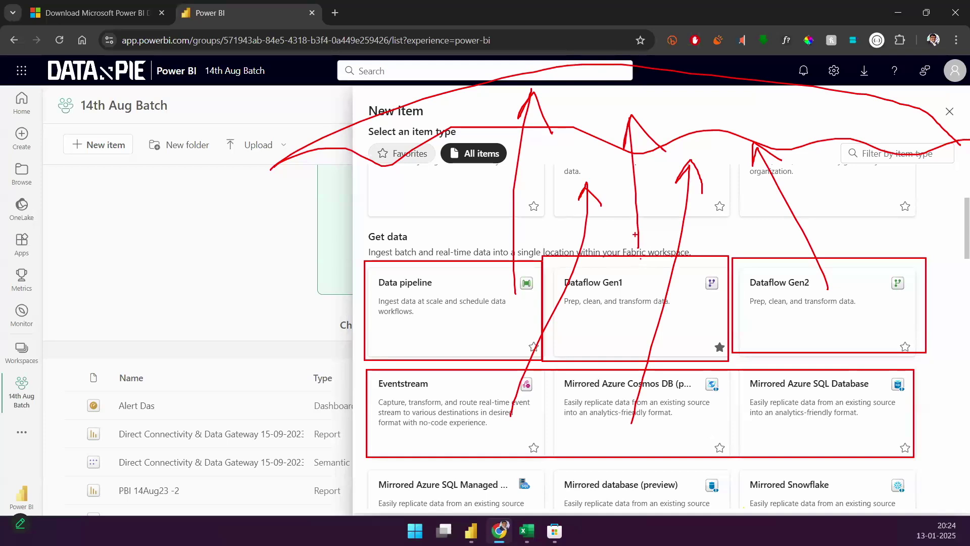
key(Escape)
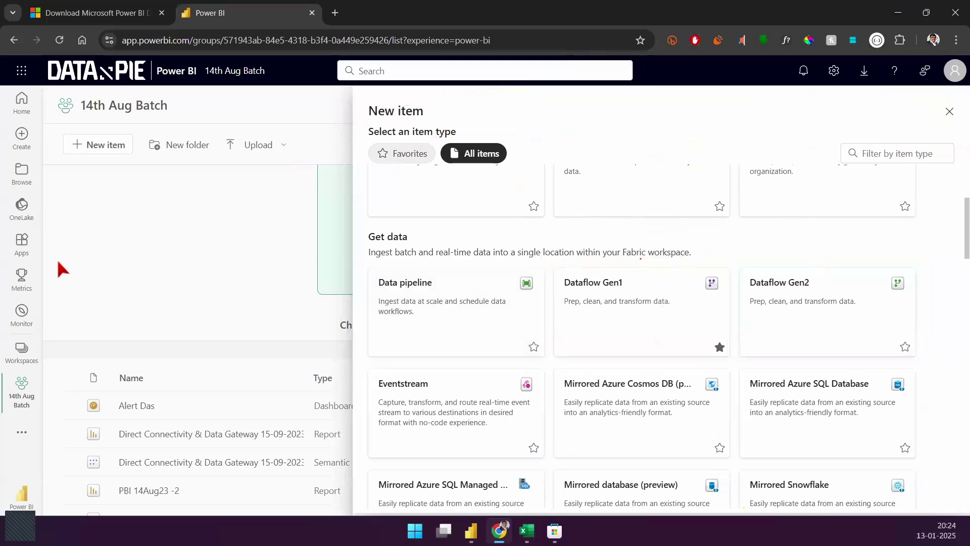
Step: Close the New item pane and switch back to Power BI Desktop
key(Escape)
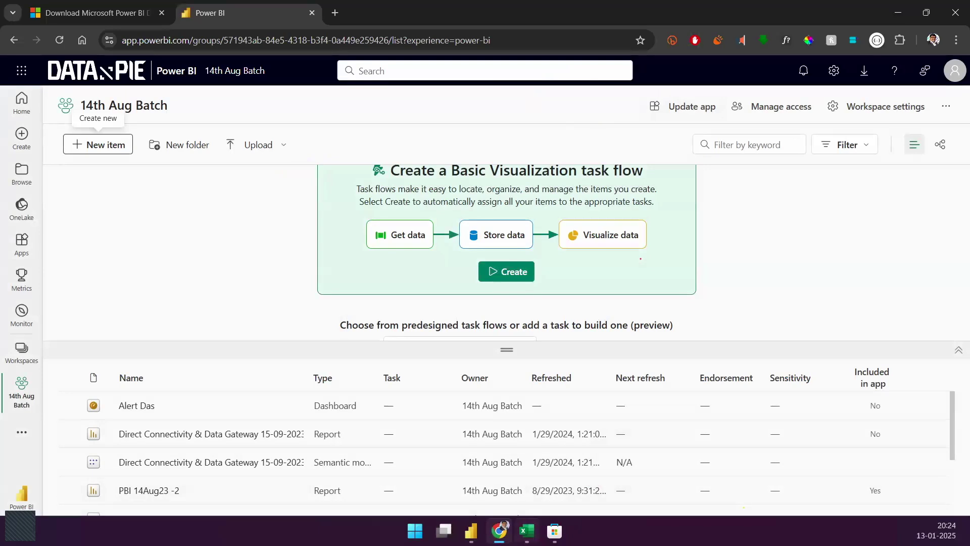
click(483, 488)
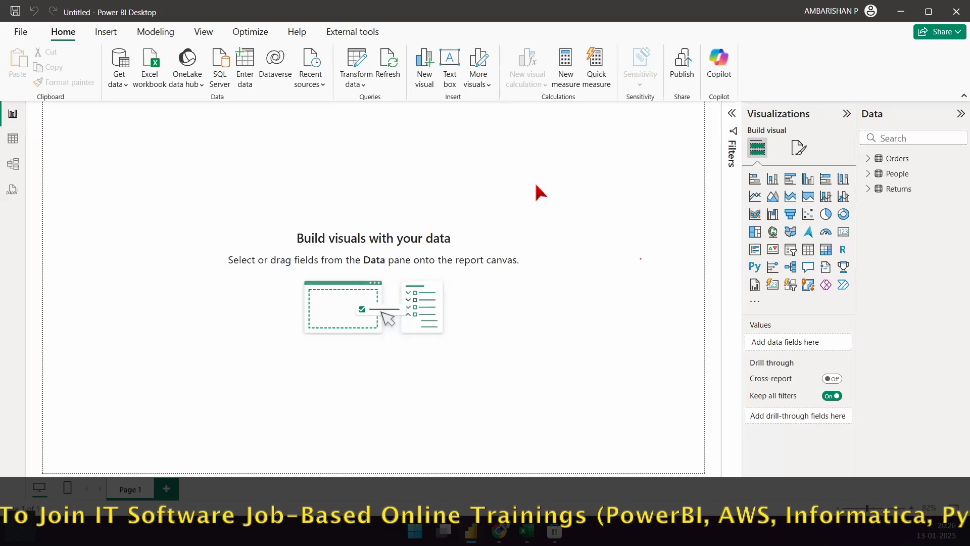
Step: Launch Microsoft SQL Server Management Studio 18 and connect to the Database Engine server with the saved SQL Server Authentication login
key(super)
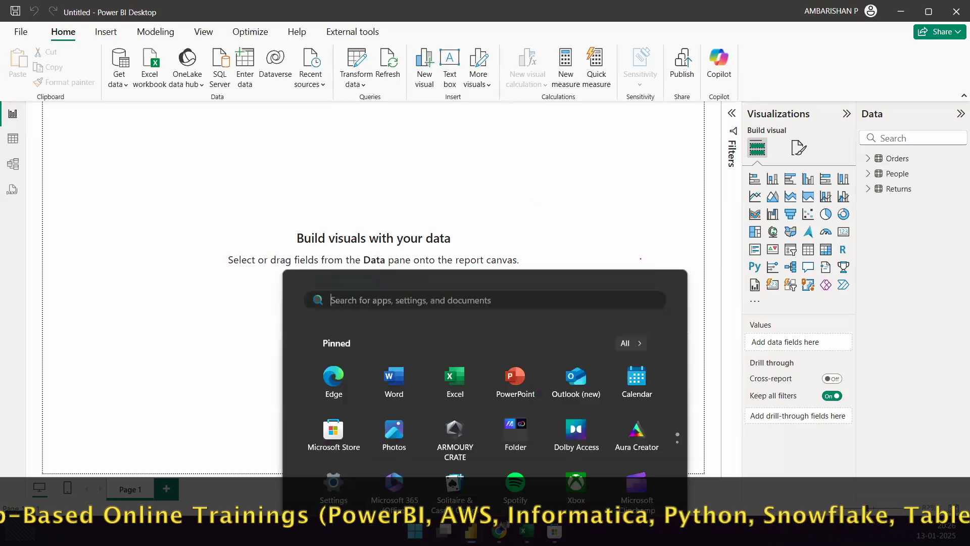
text(sql)
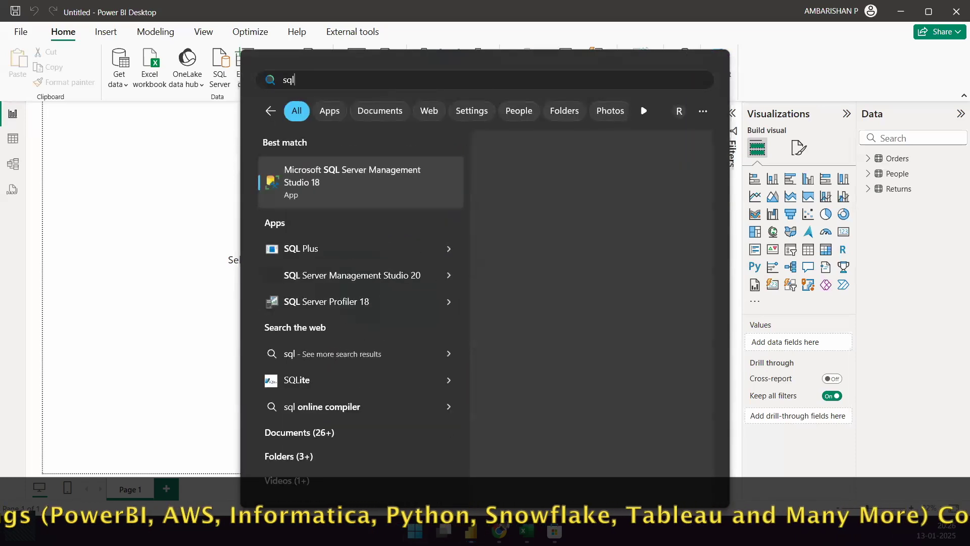
key(Return)
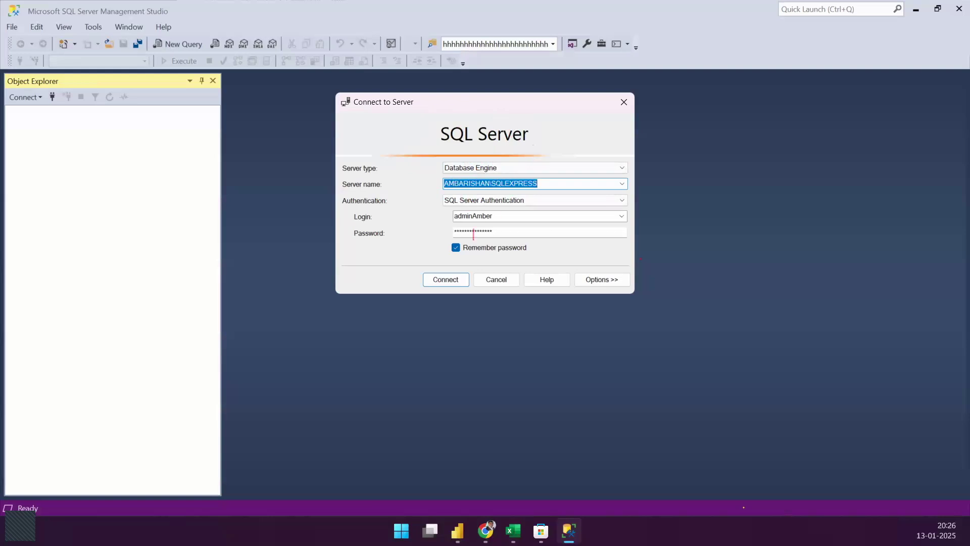
click(445, 279)
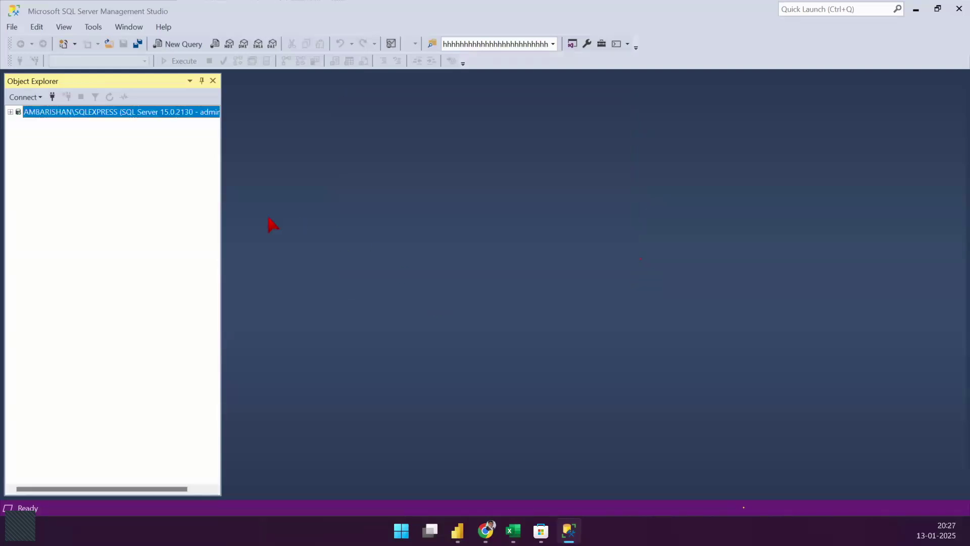
Step: Expand the server's databases down to the tables of the HR database and select the dbo.employees table
click(18, 124)
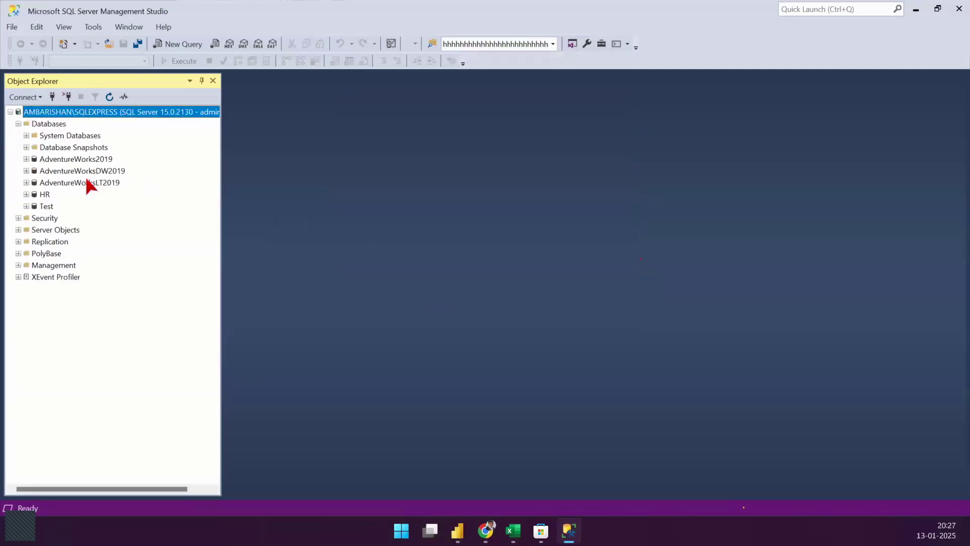
click(26, 195)
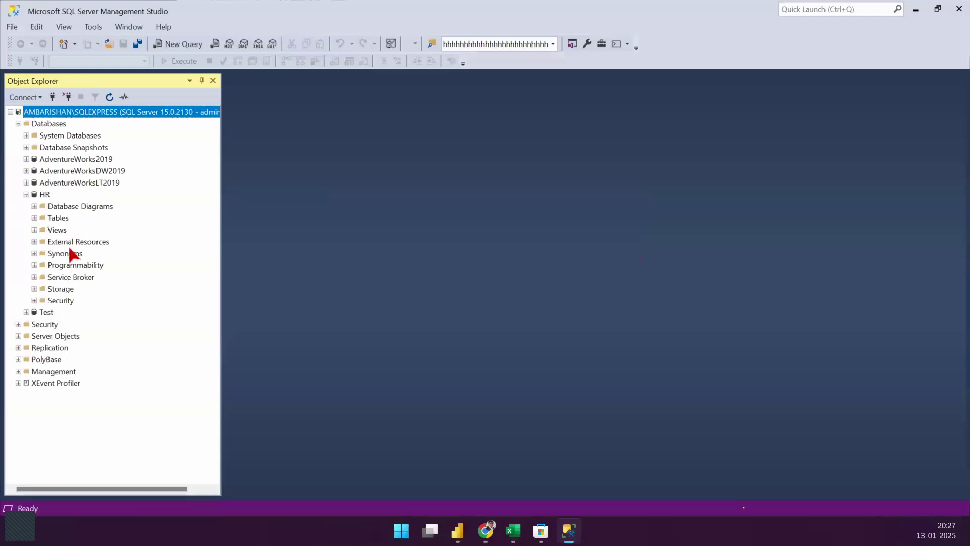
click(34, 218)
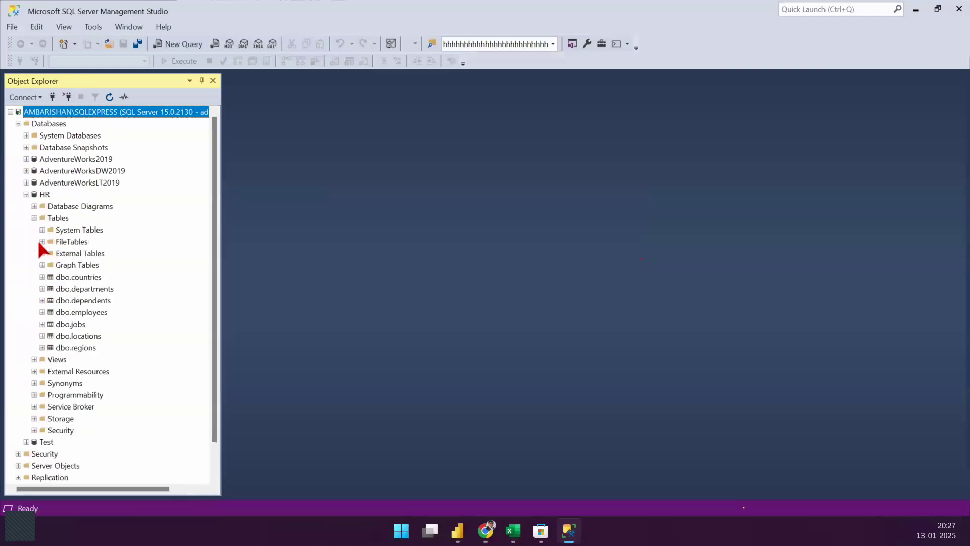
click(86, 313)
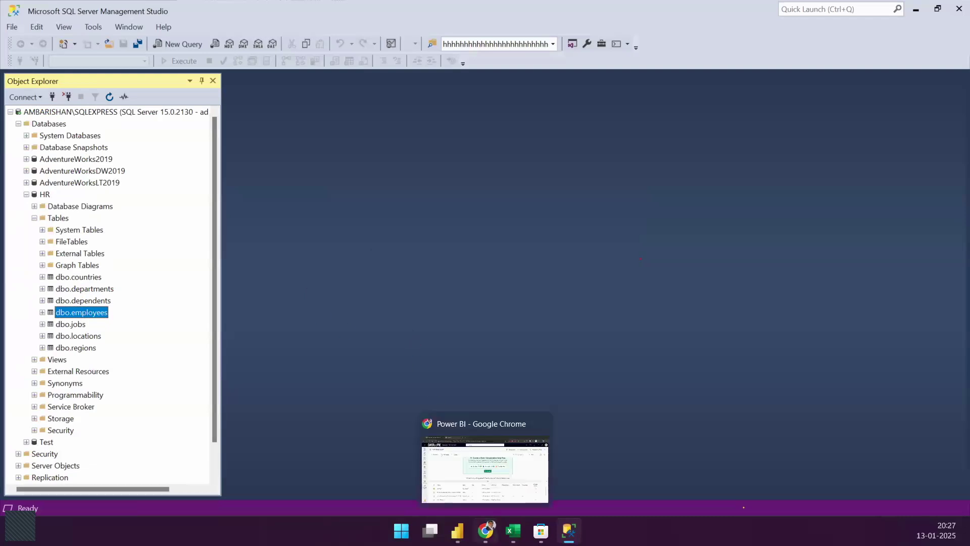
Step: Switch to Chrome and read through SQL Server Installation and other Links.txt in Google Drive
click(485, 531)
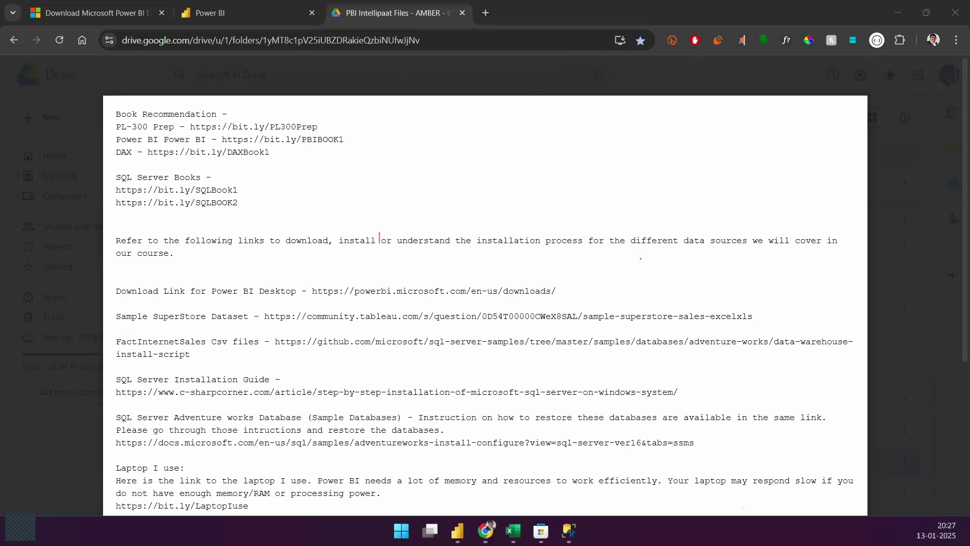
drag(349, 228, 519, 442)
click(427, 371)
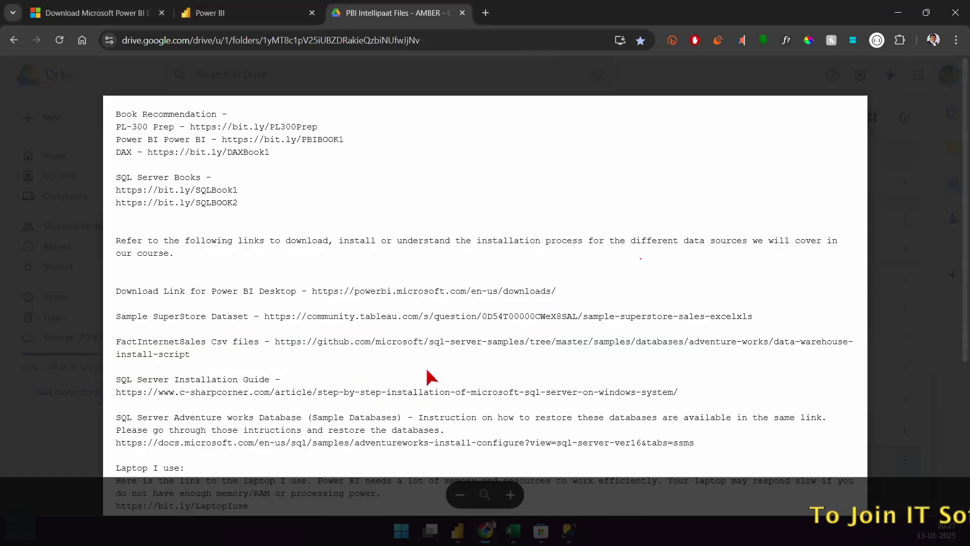
scroll(427, 370, down, 1)
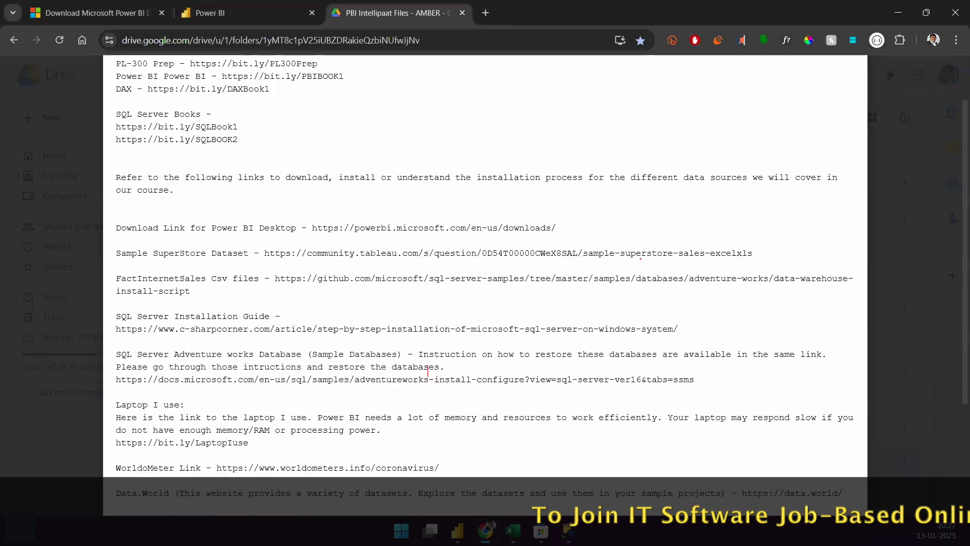
scroll(428, 372, up, 1)
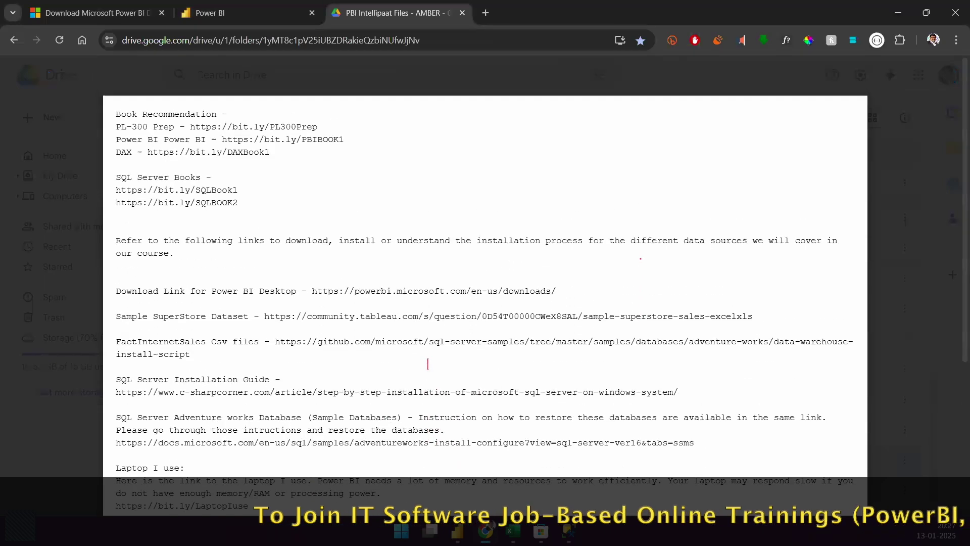
scroll(311, 300, down, 2)
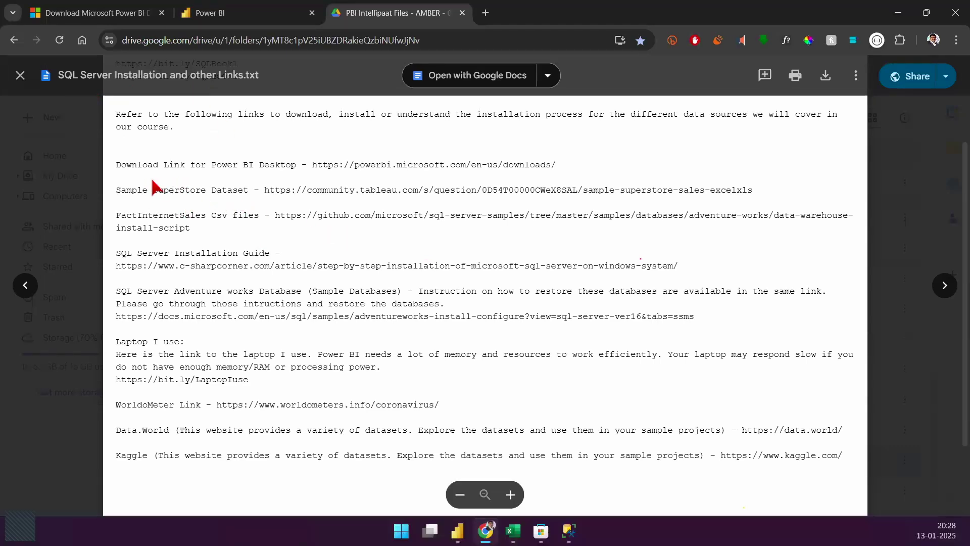
Step: Highlight the Sample SuperStore Dataset, FactInternetSales Csv files, SQL Server Installation Guide and Adventure works Database entries in the links file one after another
drag(152, 177, 242, 208)
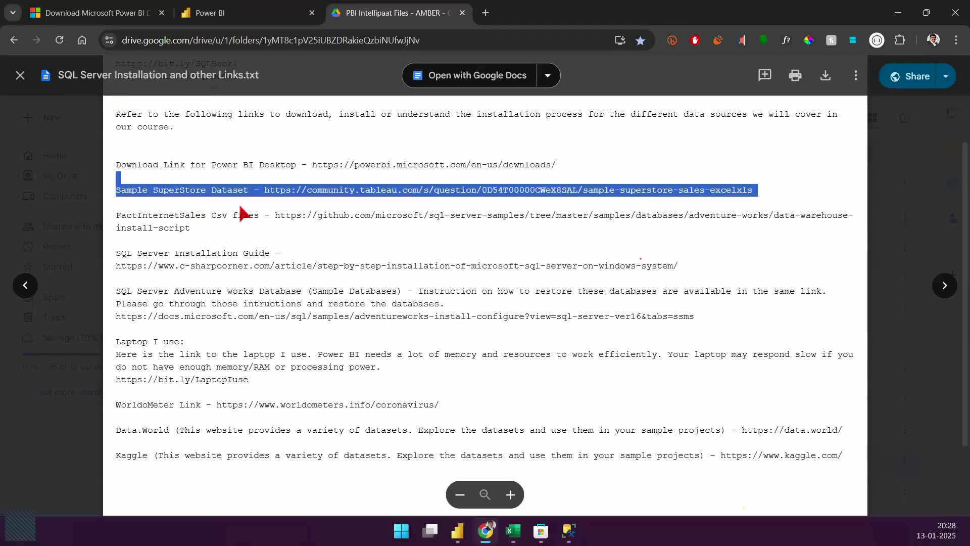
key(alt+Tab)
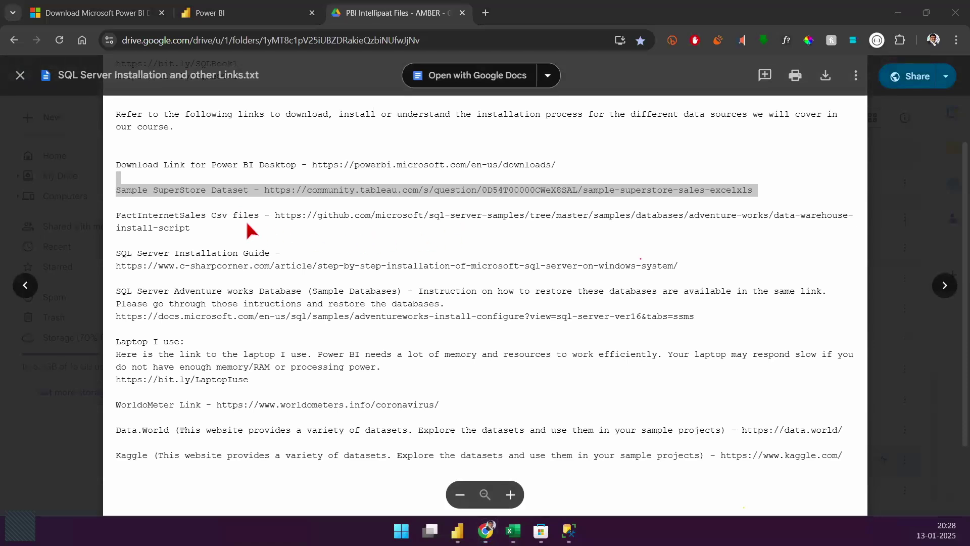
click(230, 207)
triple_click(229, 215)
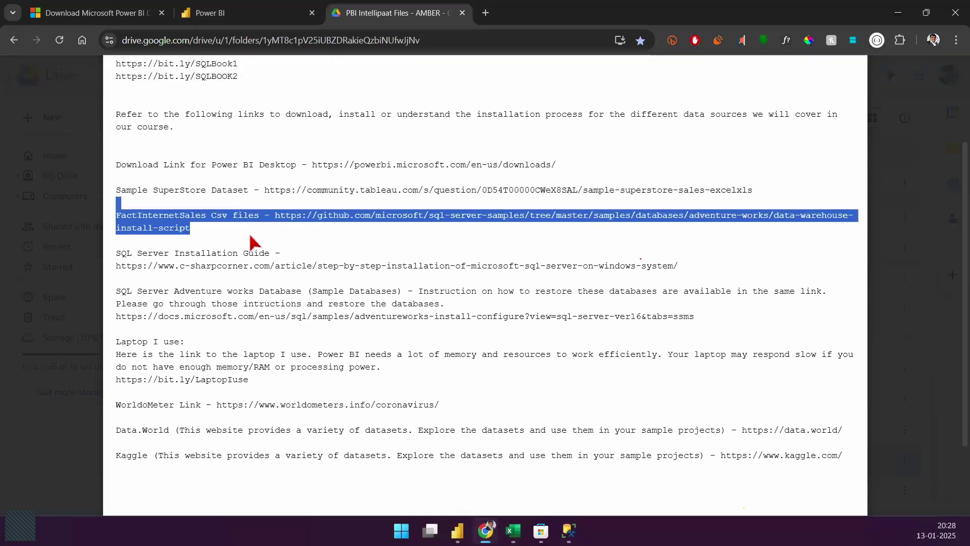
click(227, 247)
drag(117, 241, 279, 332)
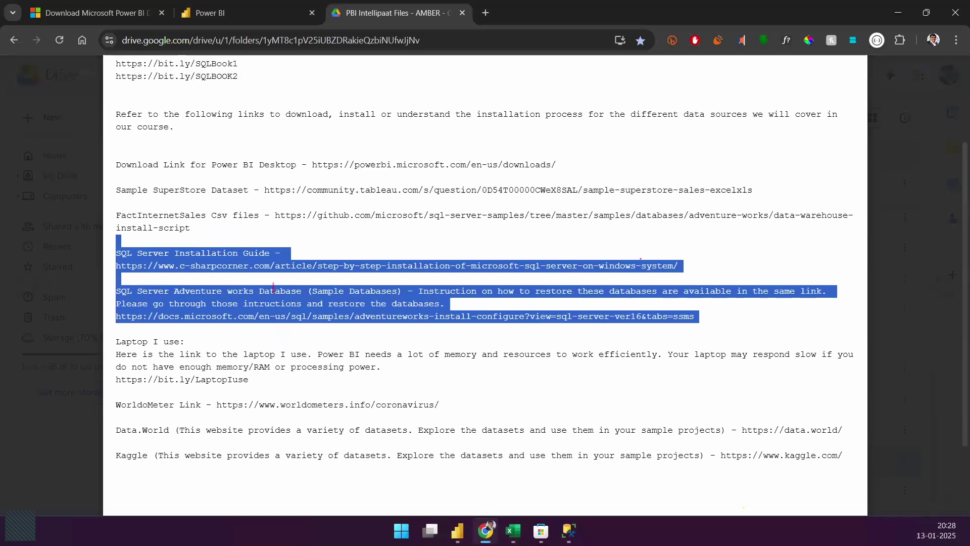
Step: Copy the SQL Server Installation Guide link from the links file and open it in a new browser tab
click(298, 265)
triple_click(298, 266)
key(ctrl+c)
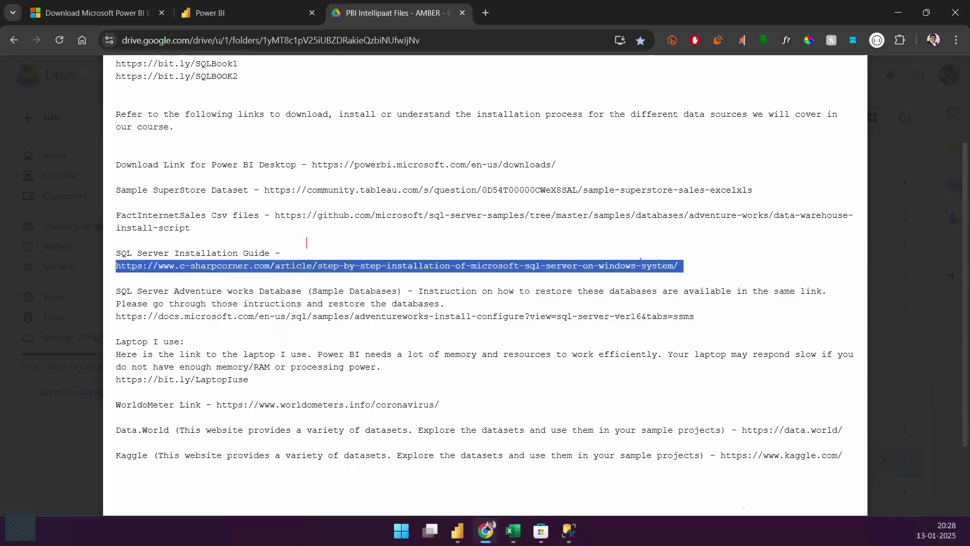
click(486, 13)
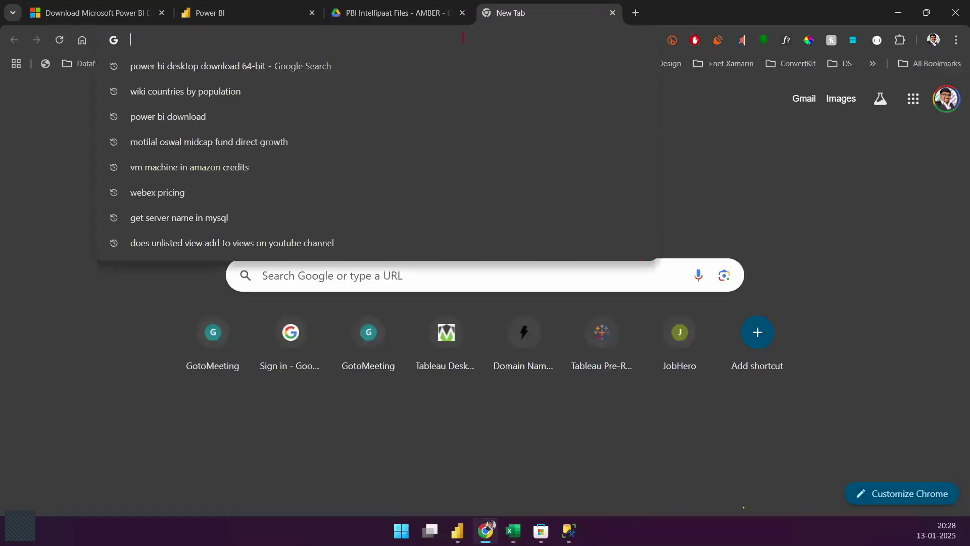
key(ctrl+v)
key(Return)
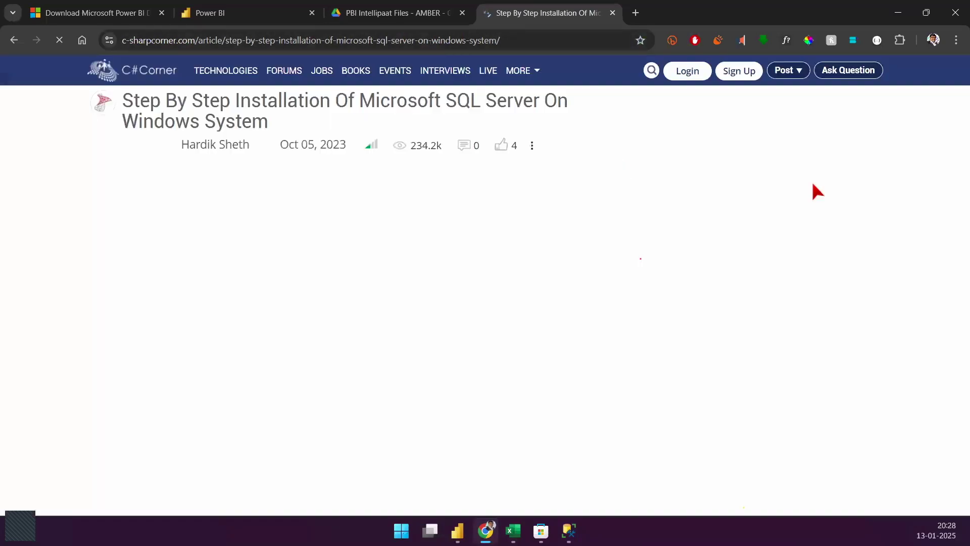
Step: Read through the SQL Server 2019 Developer Edition article, from downloading the media to the Server Configuration step, and return to its start
scroll(949, 104, down, 4)
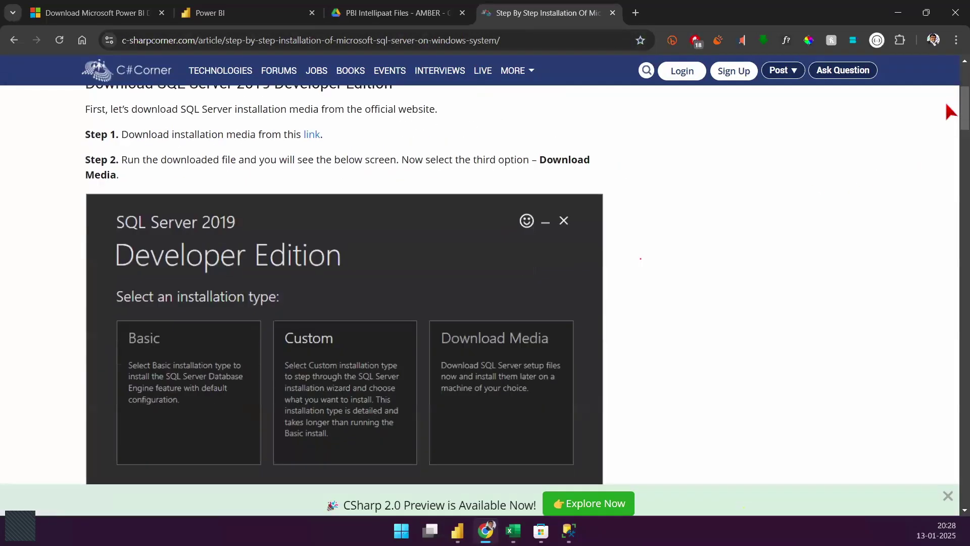
scroll(948, 109, down, 14)
scroll(949, 194, down, 16)
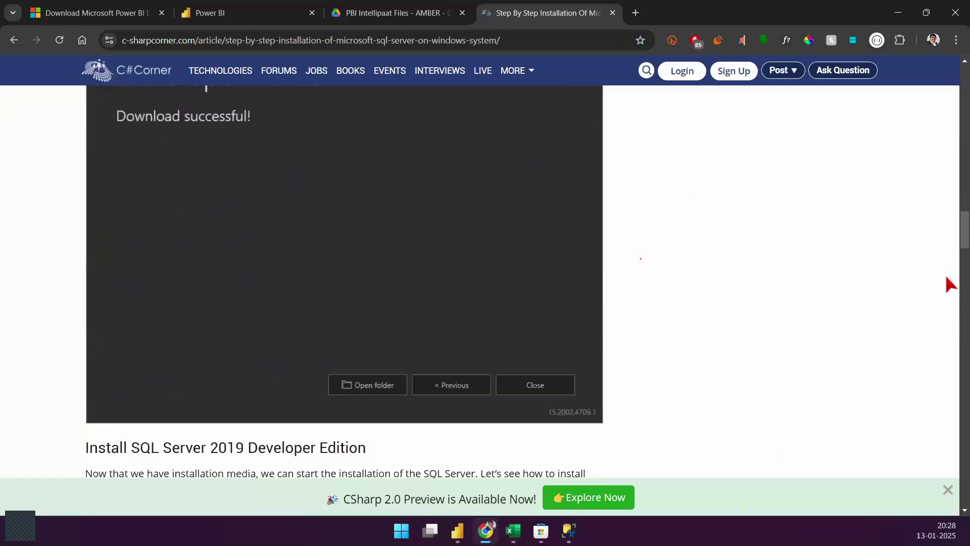
scroll(949, 284, down, 13)
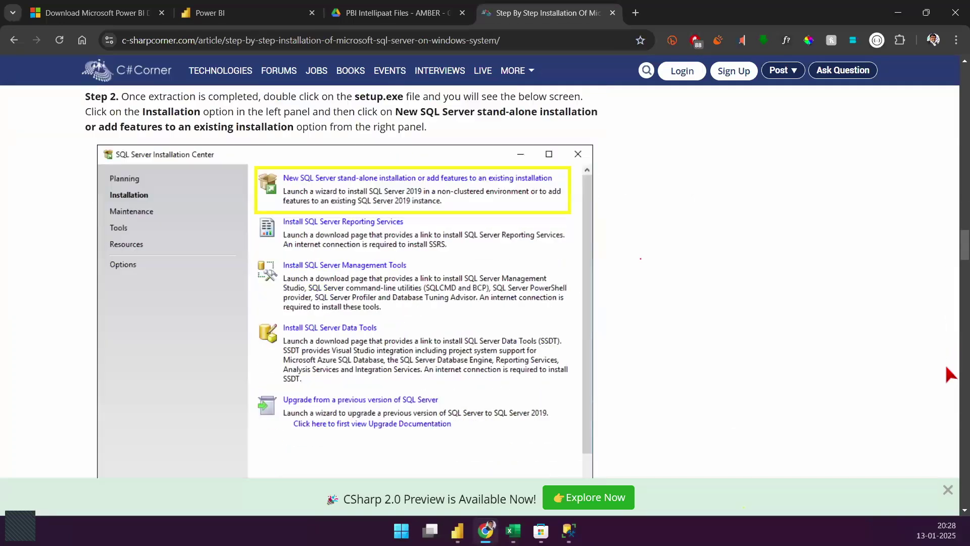
scroll(949, 375, down, 18)
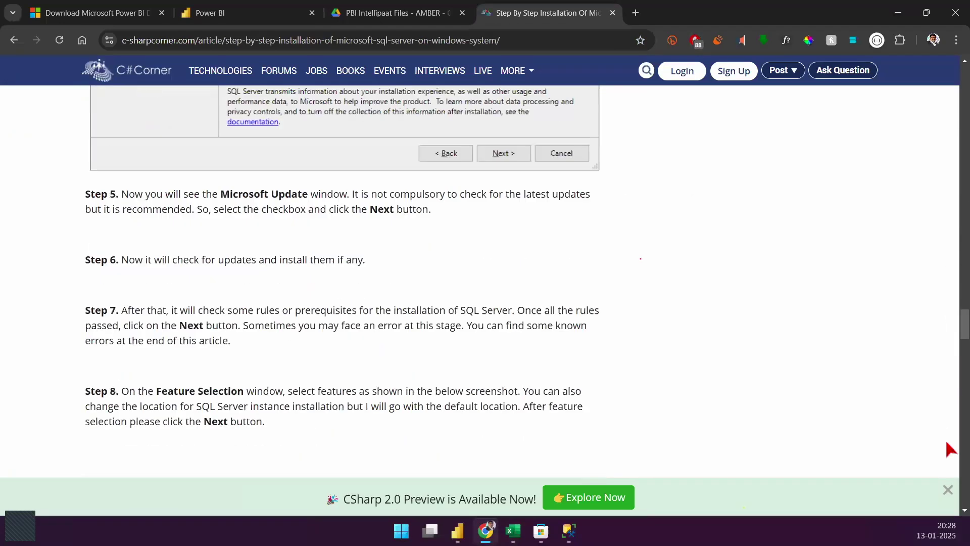
scroll(950, 449, down, 12)
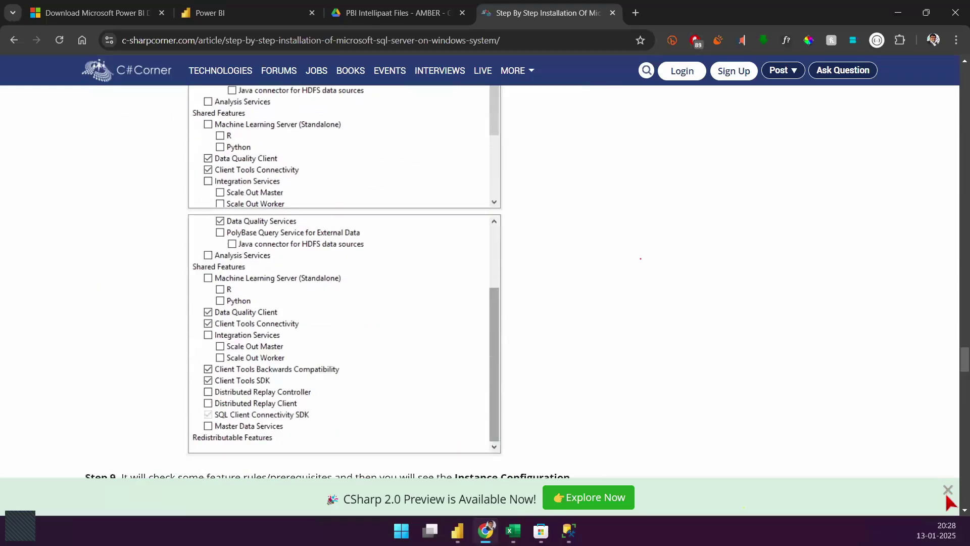
scroll(949, 502, down, 18)
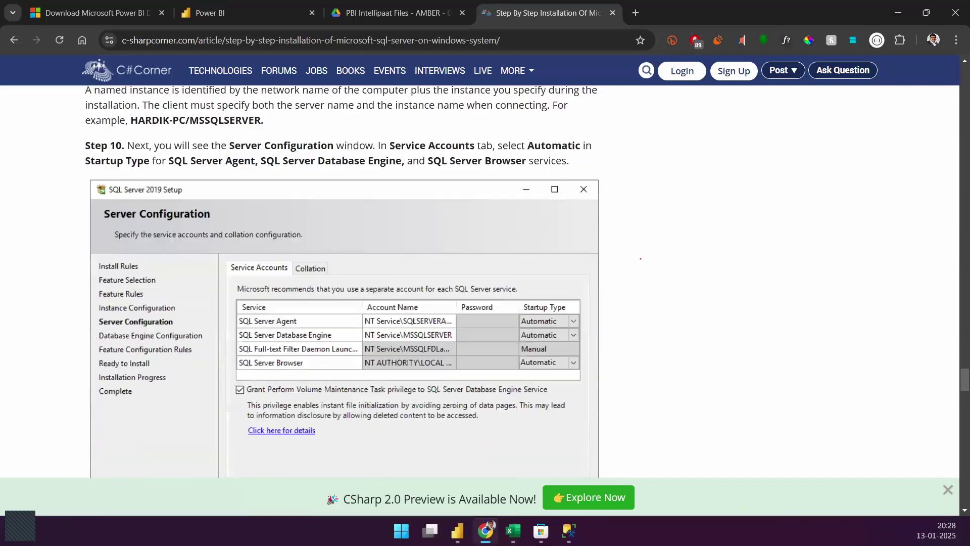
scroll(947, 389, down, 7)
scroll(520, 277, up, 9)
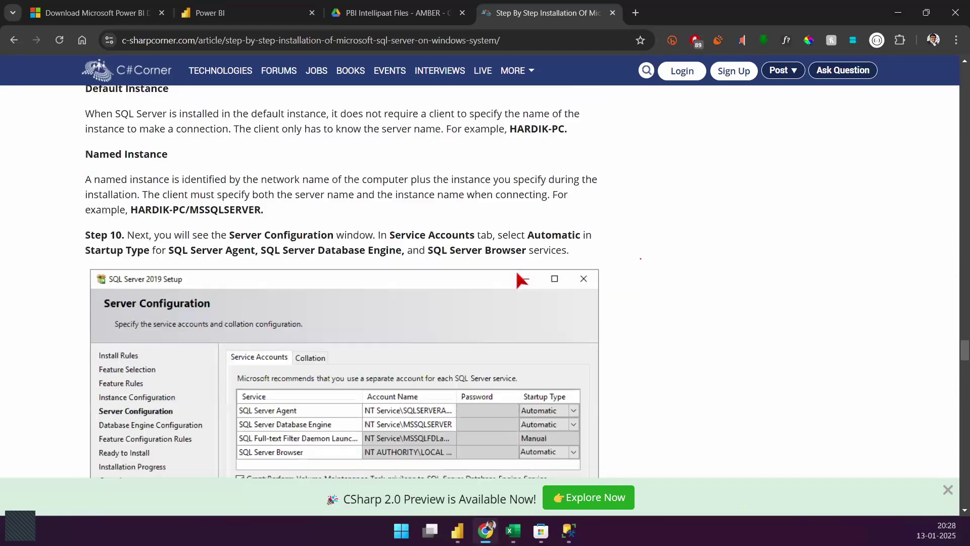
scroll(520, 275, up, 20)
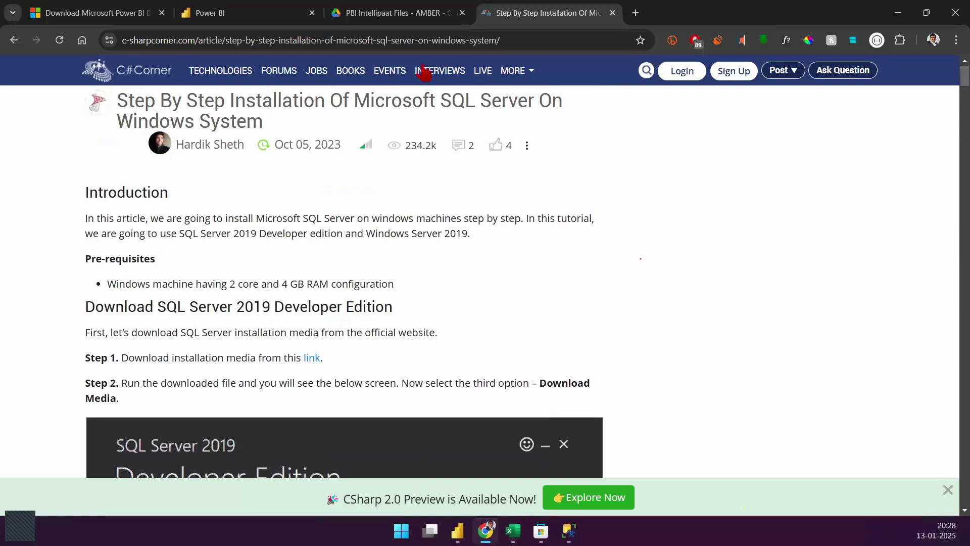
Step: Return to the links file and highlight the Book Recommendation block, the PL-300 Prep link and the Power BI book link one after another
key(ctrl+shift+Tab)
click(329, 320)
scroll(329, 313, up, 3)
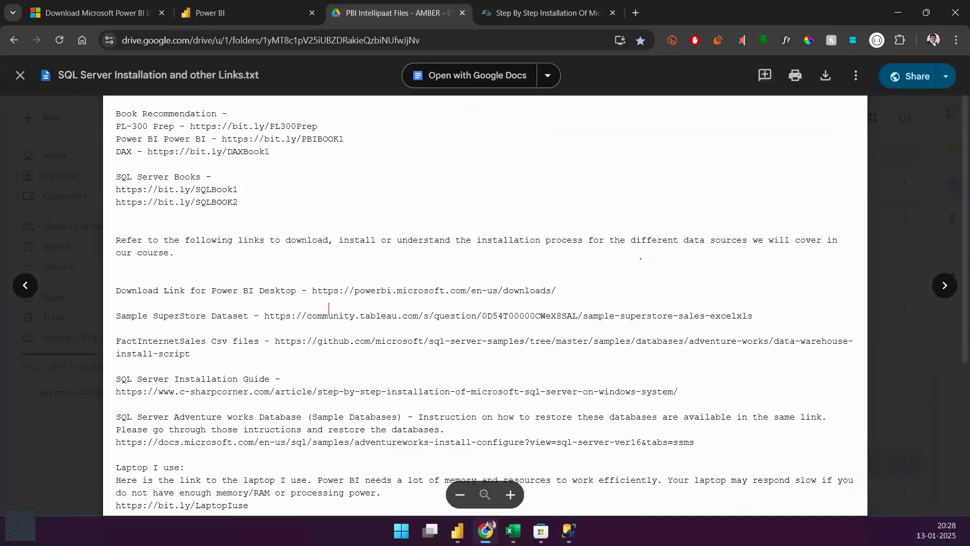
triple_click(99, 136)
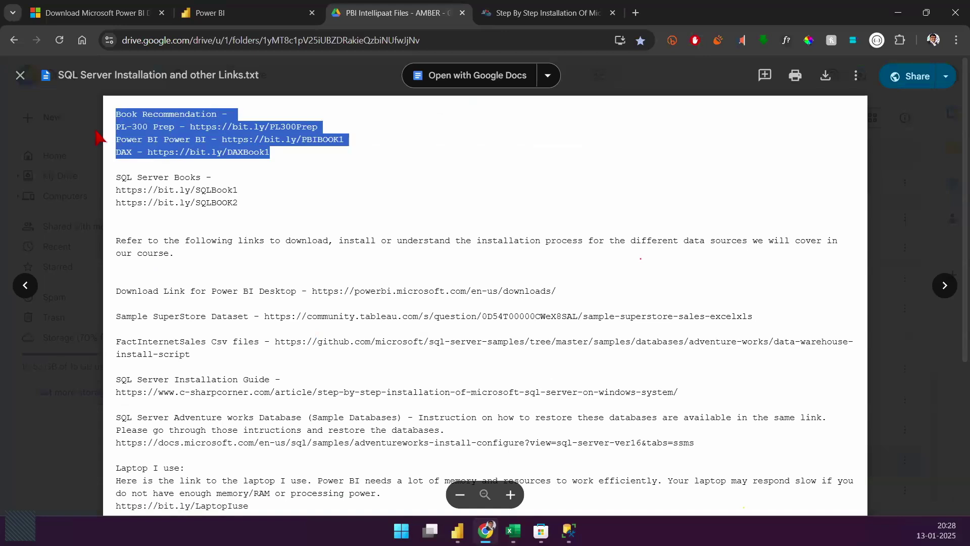
click(190, 136)
drag(191, 127, 352, 129)
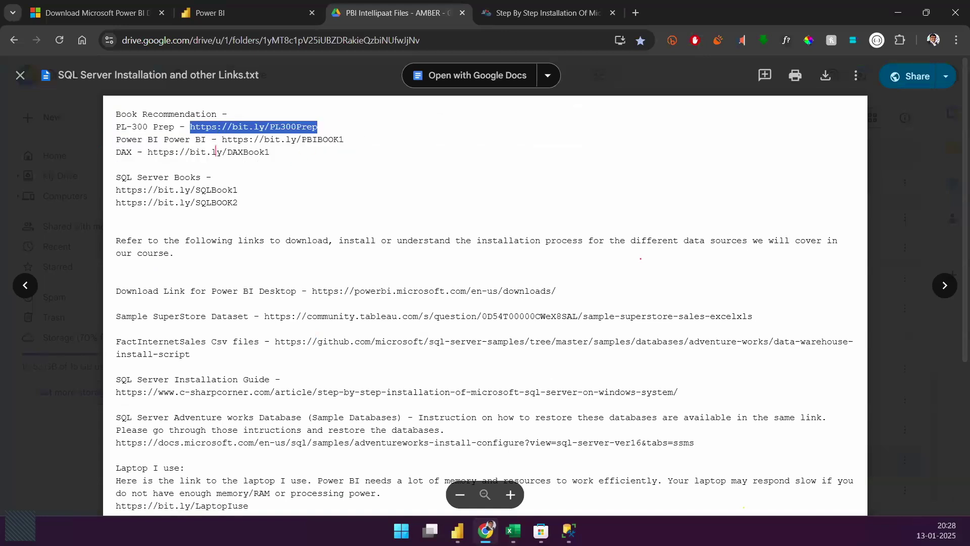
drag(222, 140, 344, 141)
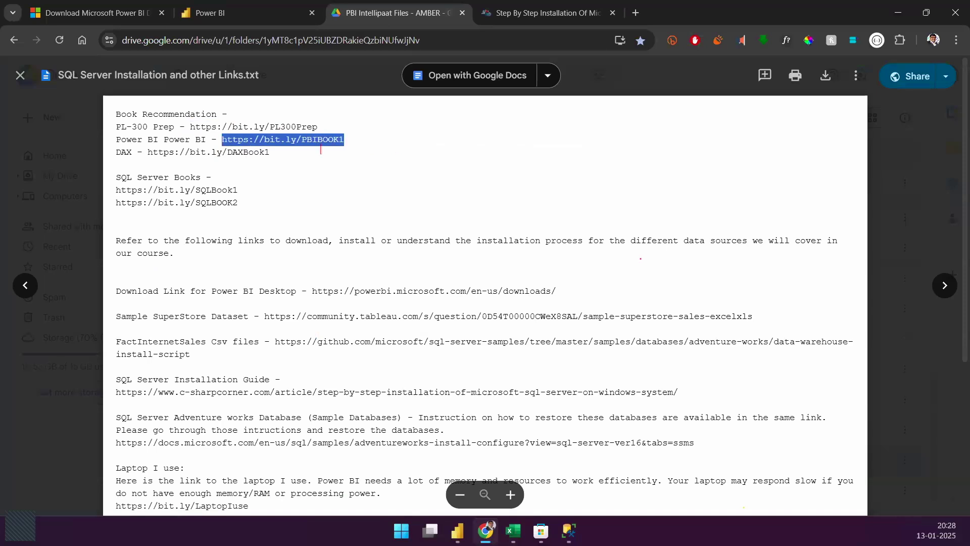
click(323, 161)
click(324, 161)
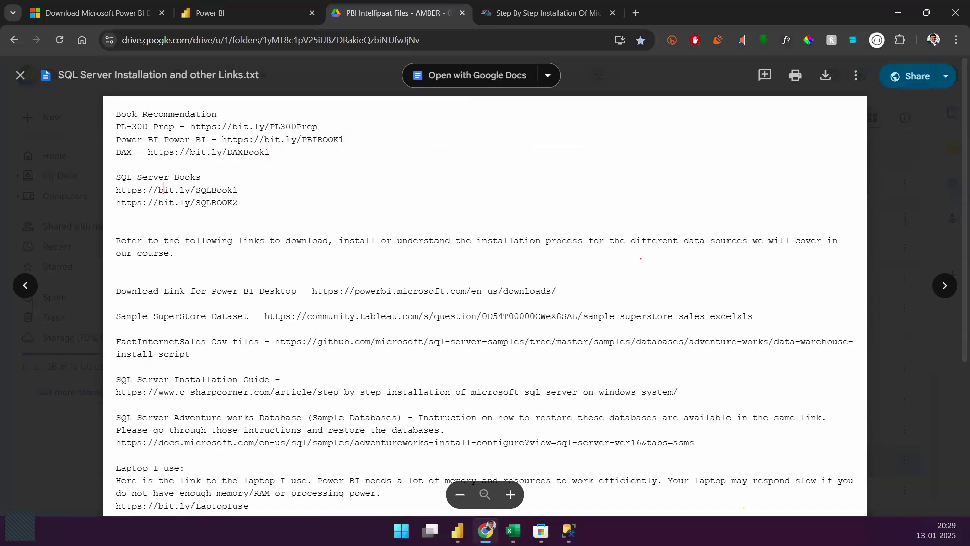
Step: Highlight the two SQL Server Books links and the whole list of book recommendations above them
drag(117, 190, 260, 207)
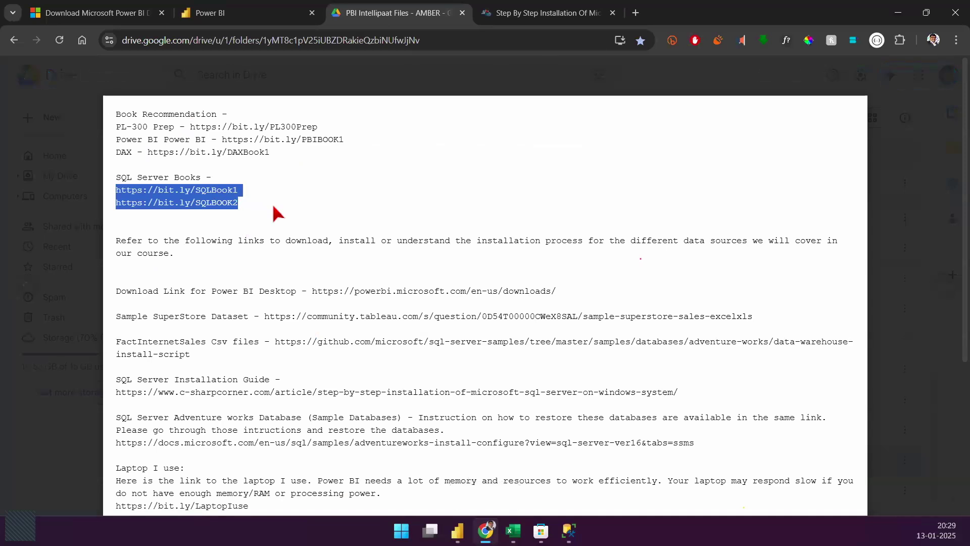
click(258, 206)
drag(259, 205, 115, 117)
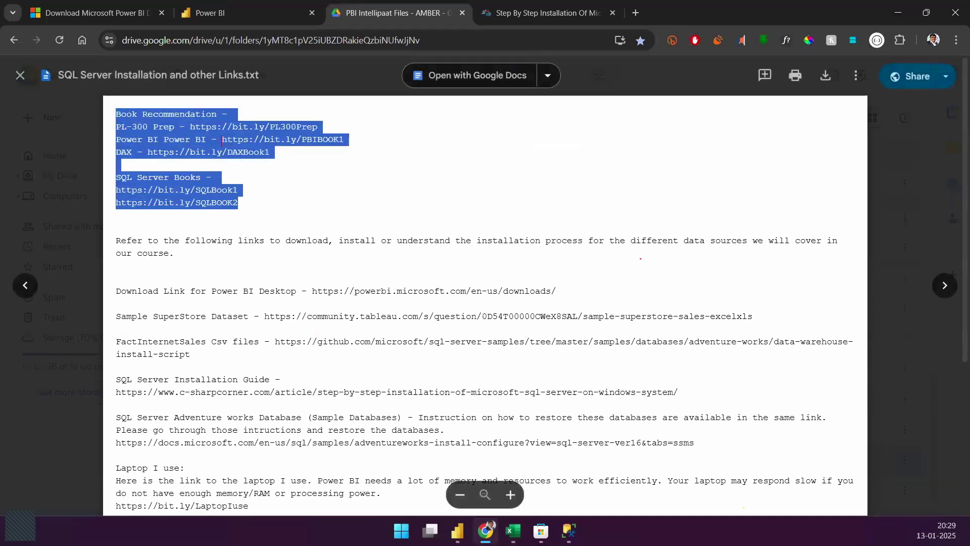
click(244, 176)
Step: Highlight the "Laptop I use" section with its memory advice and link in the links file
scroll(243, 179, down, 5)
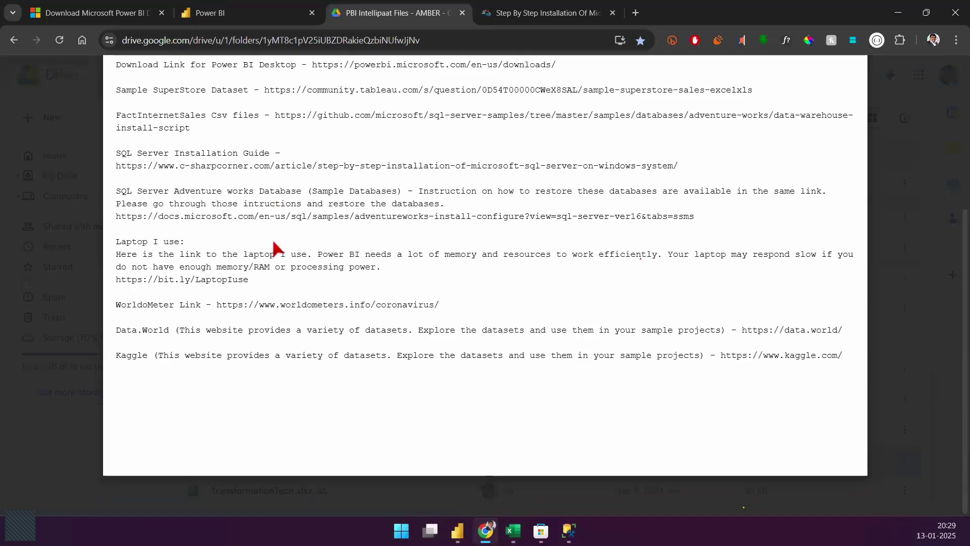
scroll(252, 297, up, 1)
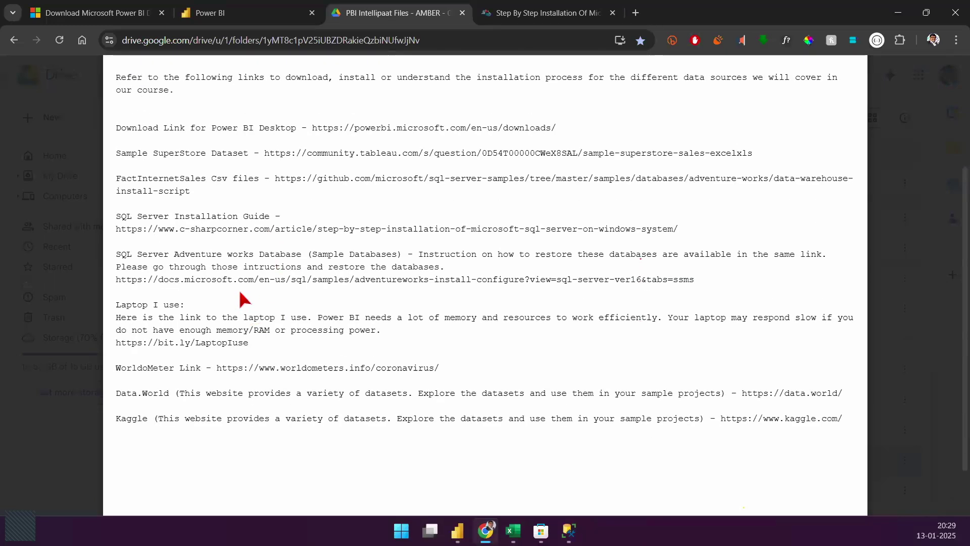
scroll(255, 293, down, 1)
drag(253, 281, 112, 241)
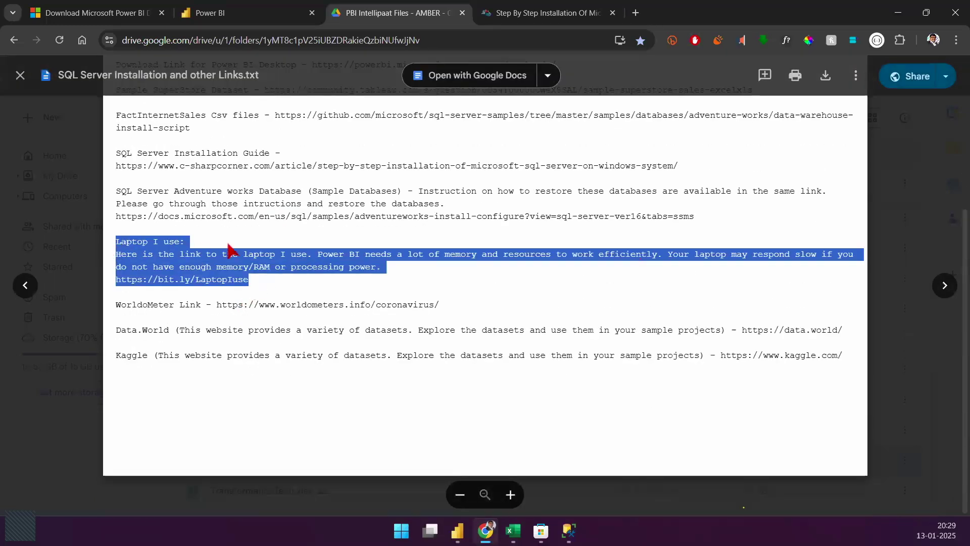
click(228, 244)
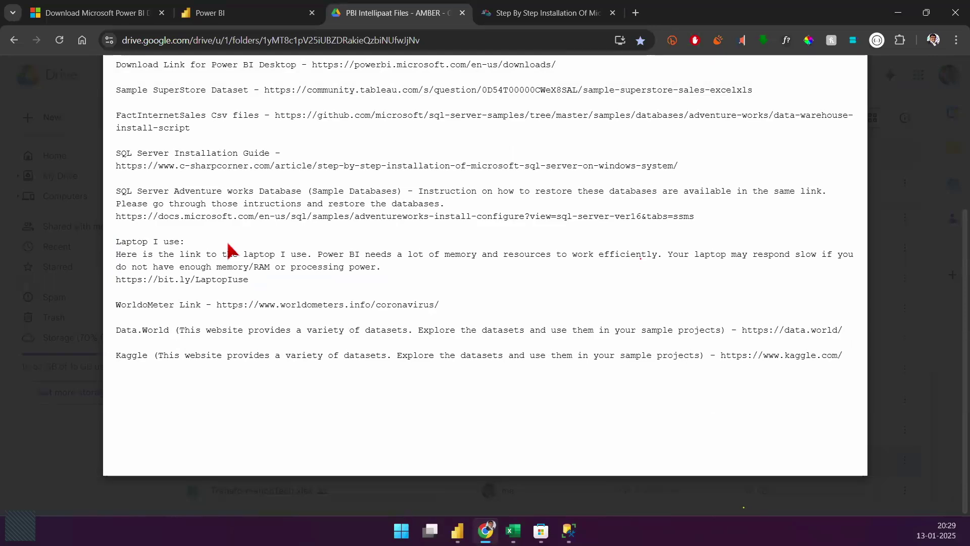
triple_click(279, 279)
click(281, 280)
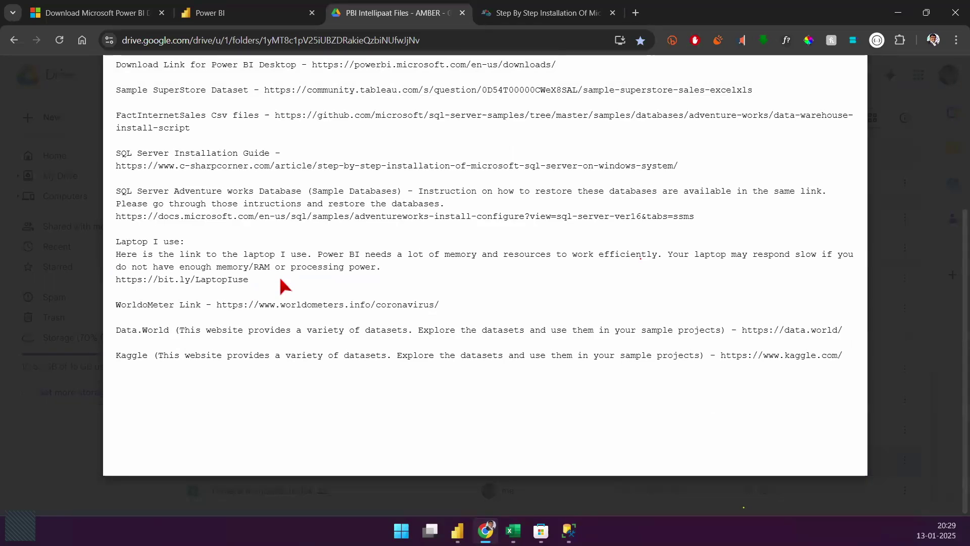
Step: Highlight the Data.World and Kaggle dataset entries at the end of the links file
drag(253, 227, 439, 377)
click(292, 289)
click(440, 376)
drag(127, 317, 226, 387)
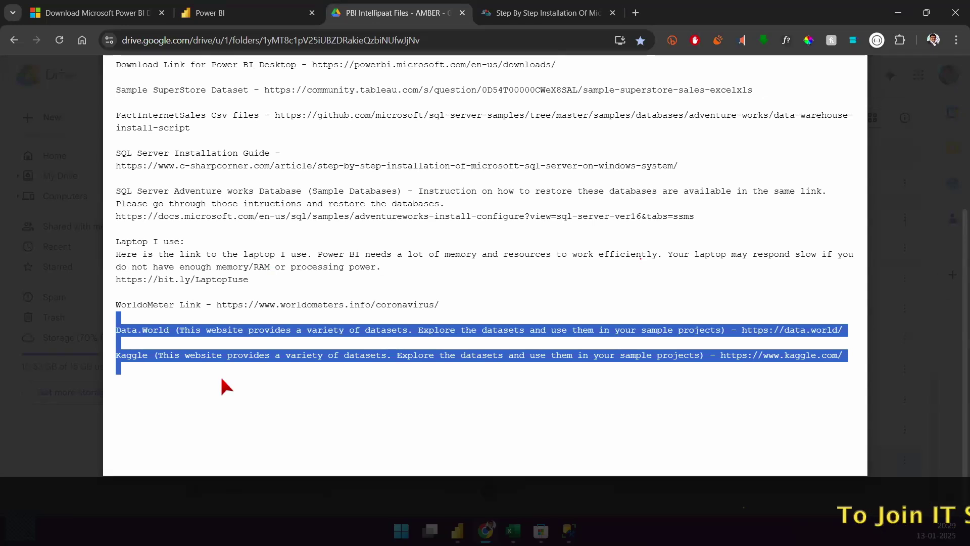
click(225, 387)
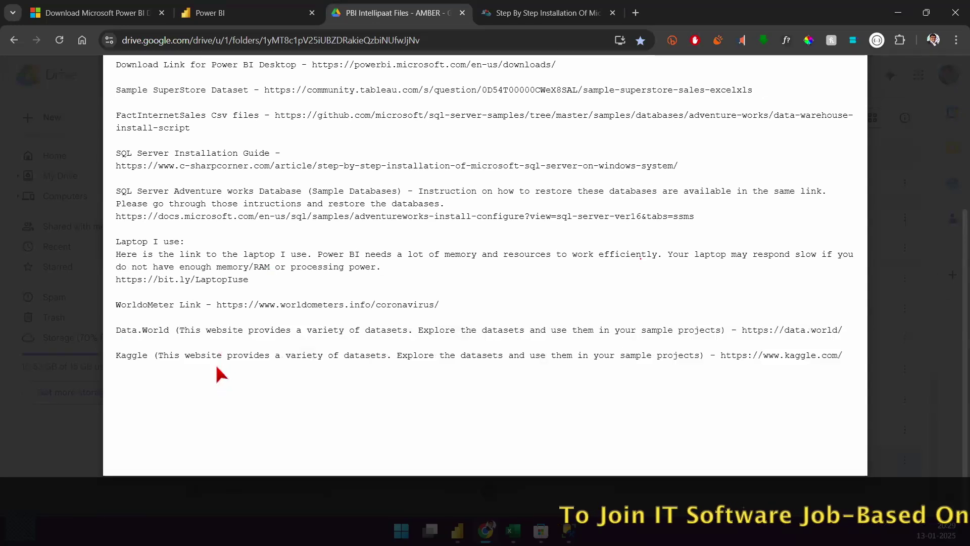
Step: Go back to the start of the links file and look over its book, download and installation links
scroll(216, 372, up, 2)
scroll(217, 368, up, 2)
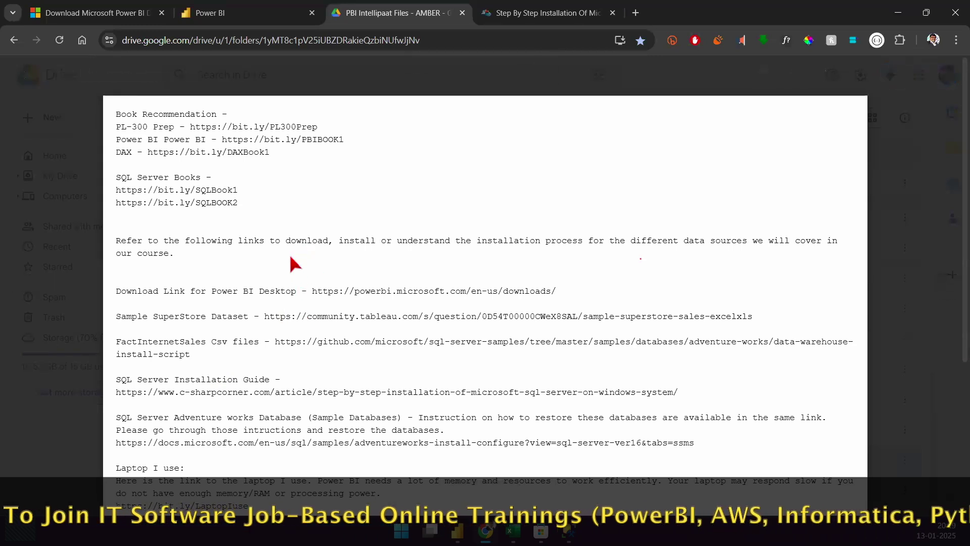
drag(283, 225, 364, 442)
click(268, 192)
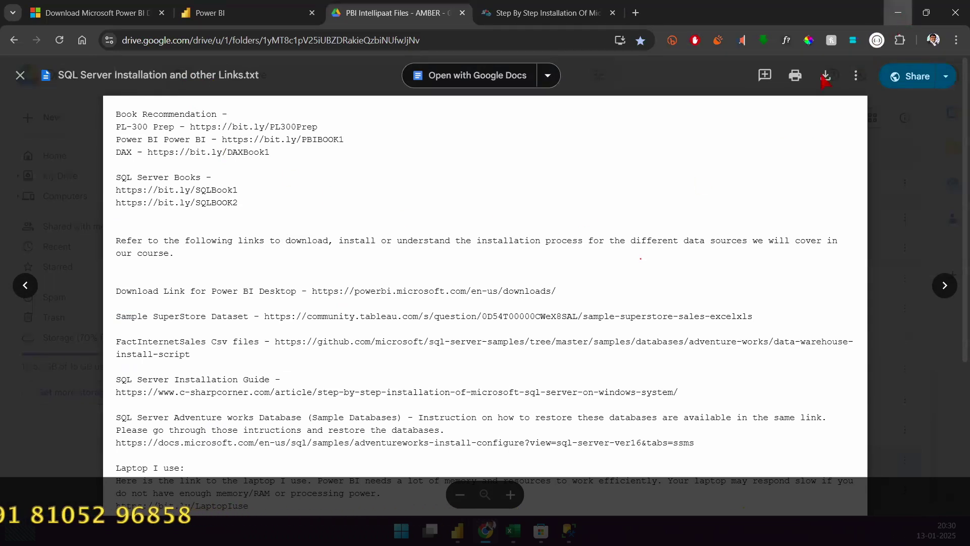
Step: Switch to SQL Server Management Studio and mark the HR database, its list of tables and dbo.employees with red screen annotations
click(926, 12)
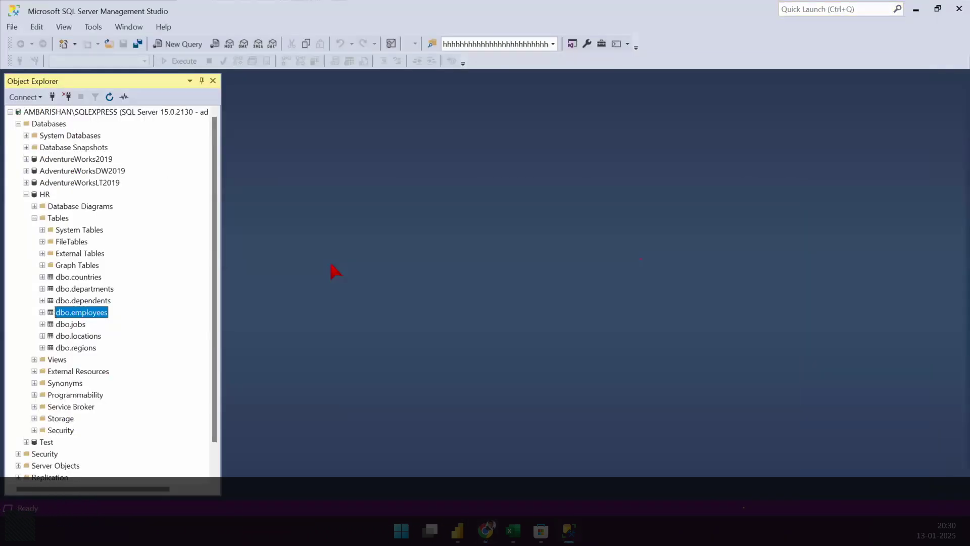
click(458, 530)
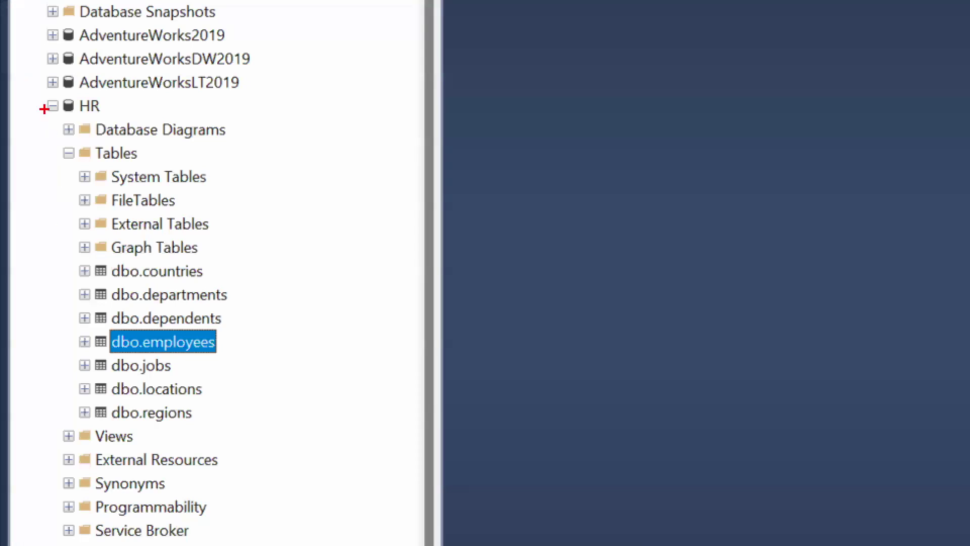
drag(157, 108, 172, 119)
mouse_move(224, 248)
mouse_down()
mouse_move(271, 245)
mouse_move(273, 435)
mouse_move(152, 441)
mouse_up()
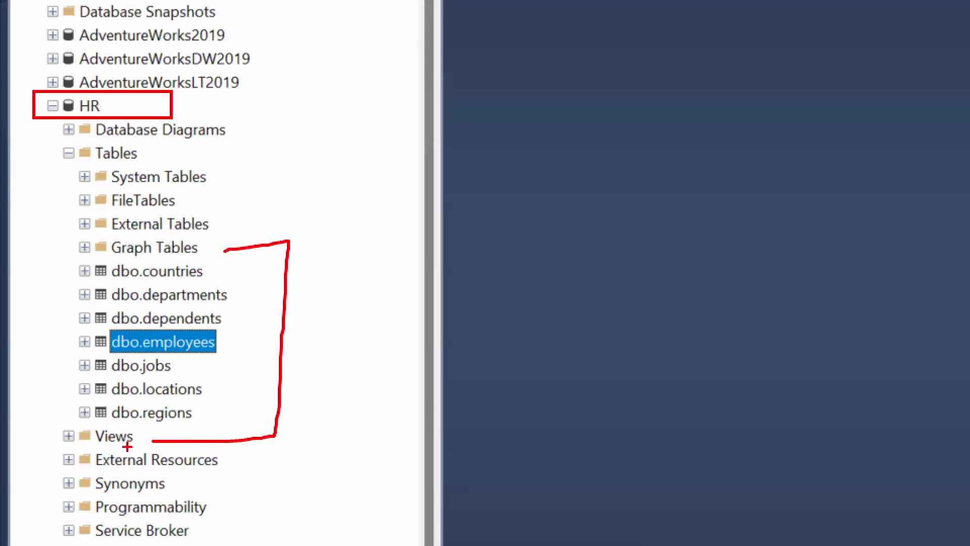
drag(233, 337, 317, 291)
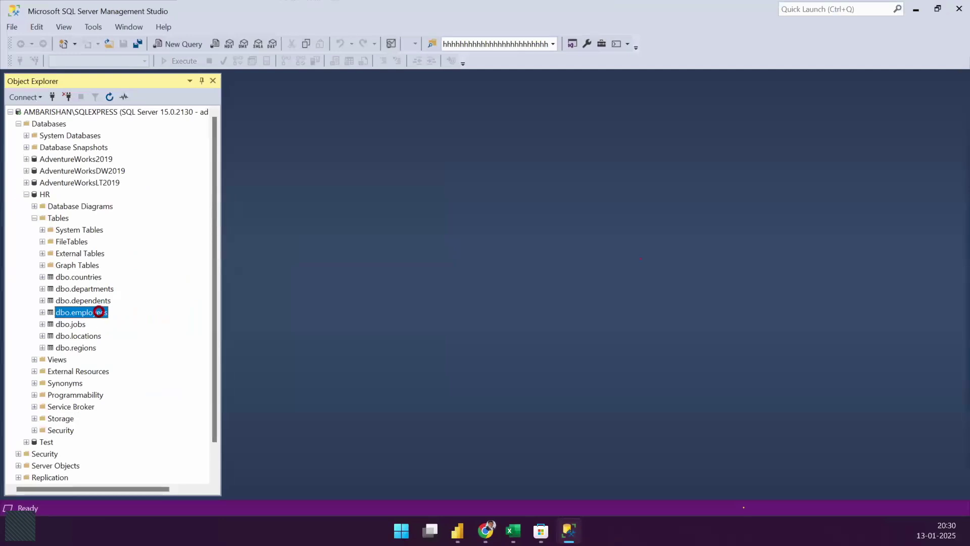
Step: Select the top 1000 rows of the dbo.employees table and frame the result grid with a red rectangle
right_click(200, 341)
click(405, 264)
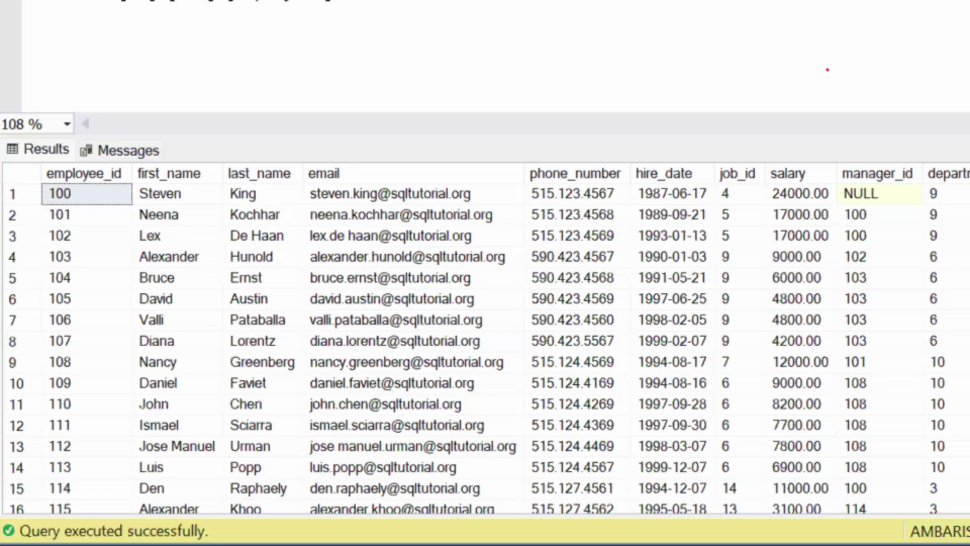
mouse_move(34, 157)
mouse_down()
mouse_move(967, 475)
mouse_move(967, 509)
mouse_up()
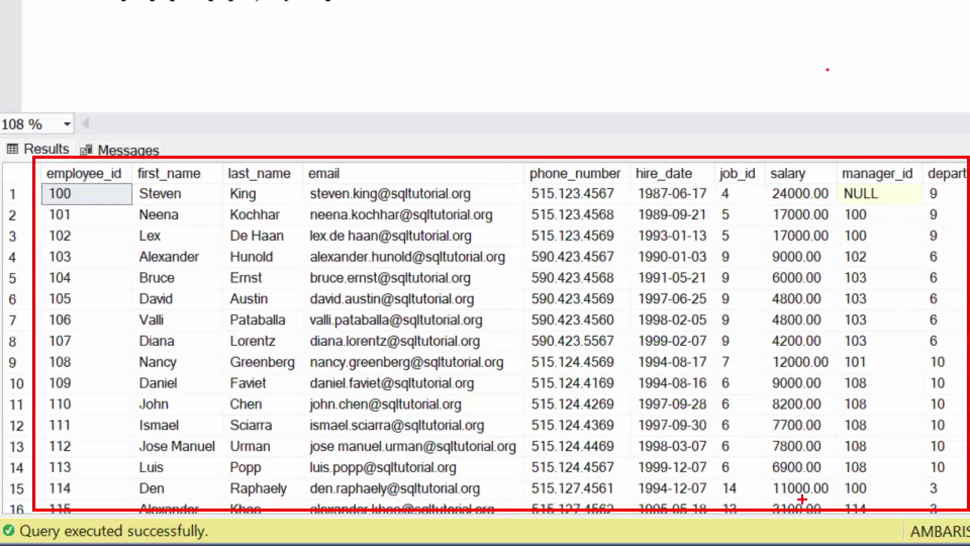
Step: Draw red arrows pointing to the column headers of the employees results, from employee_id through manager_id
drag(122, 171, 78, 80)
drag(189, 165, 190, 80)
drag(284, 169, 295, 75)
drag(439, 167, 476, 76)
drag(592, 140, 587, 78)
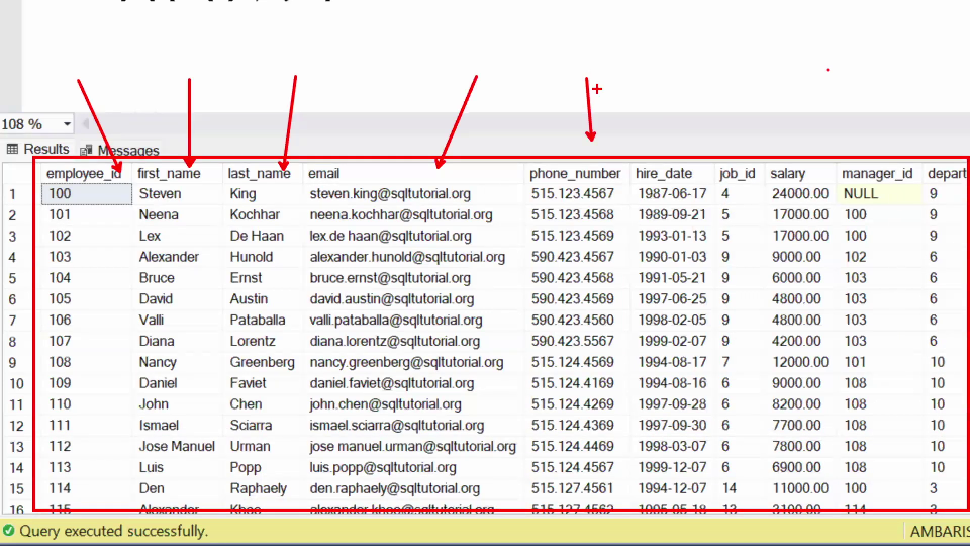
drag(683, 160, 698, 55)
drag(753, 146, 770, 107)
drag(795, 148, 846, 102)
drag(894, 158, 968, 110)
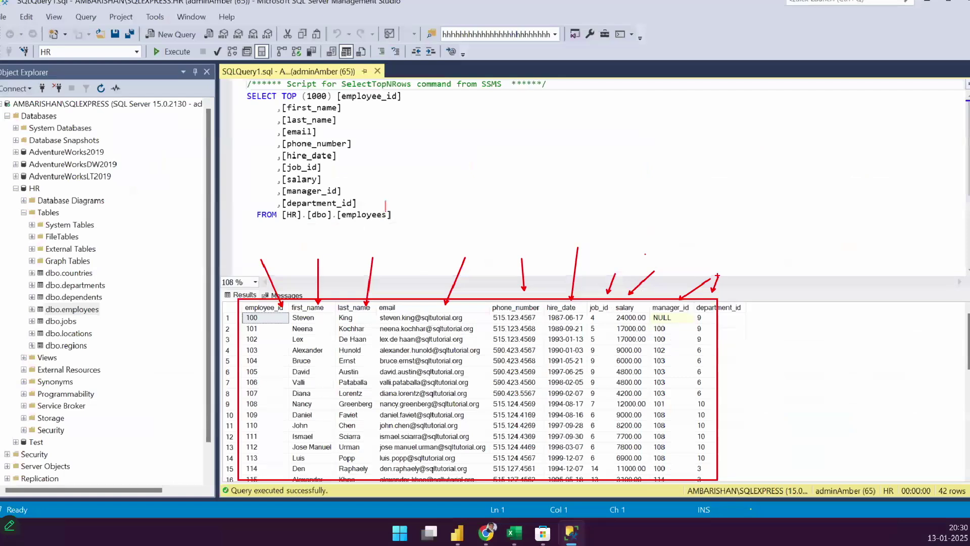
Step: Clear the red annotations from the employees results and place the text cursor at the end of the SELECT query
key(e)
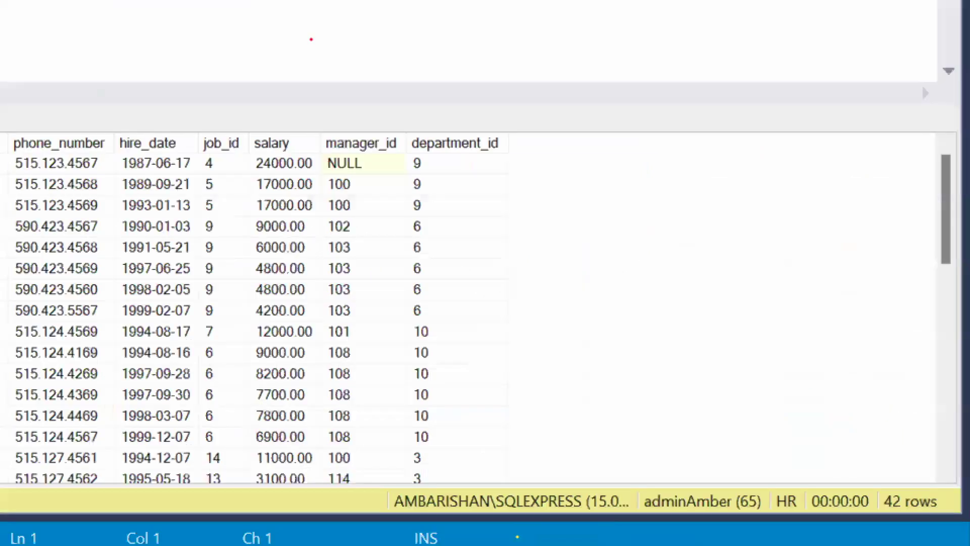
drag(894, 493, 807, 394)
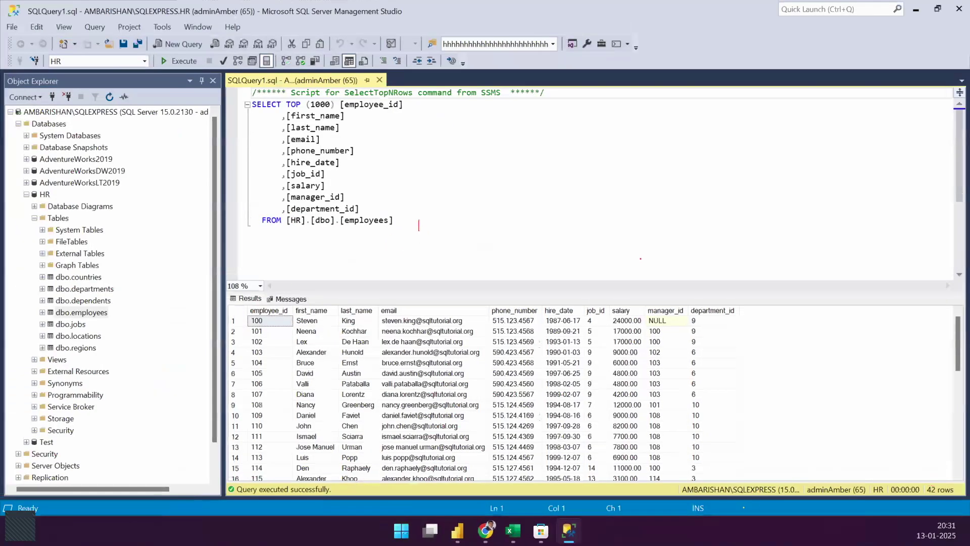
click(404, 217)
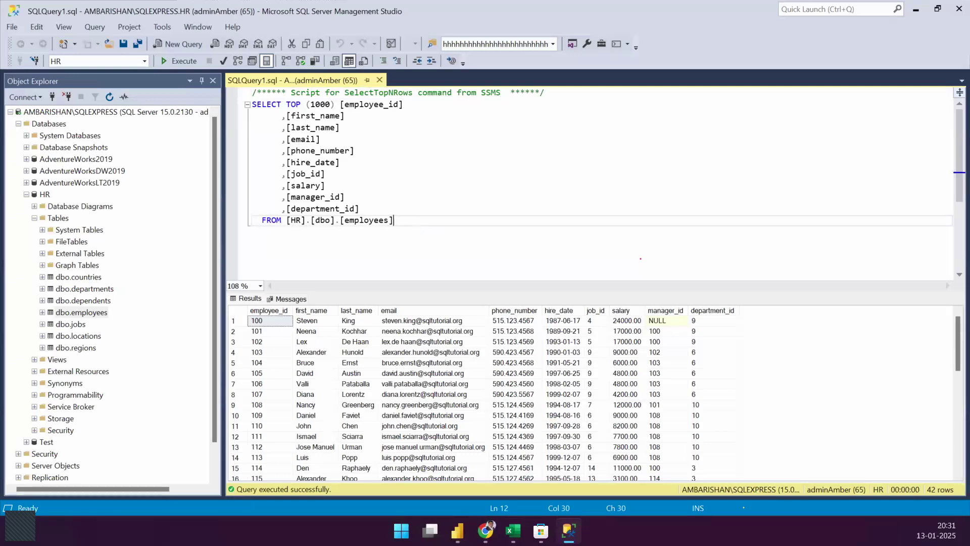
Step: Switch to Power BI Desktop and mark the Excel workbook data source with a red rectangle and check mark
mouse_move(485, 531)
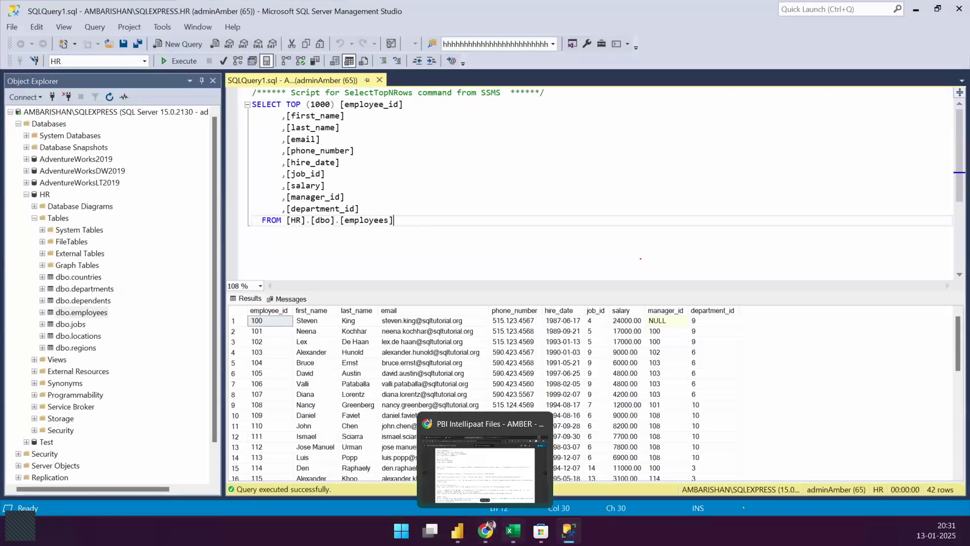
click(457, 531)
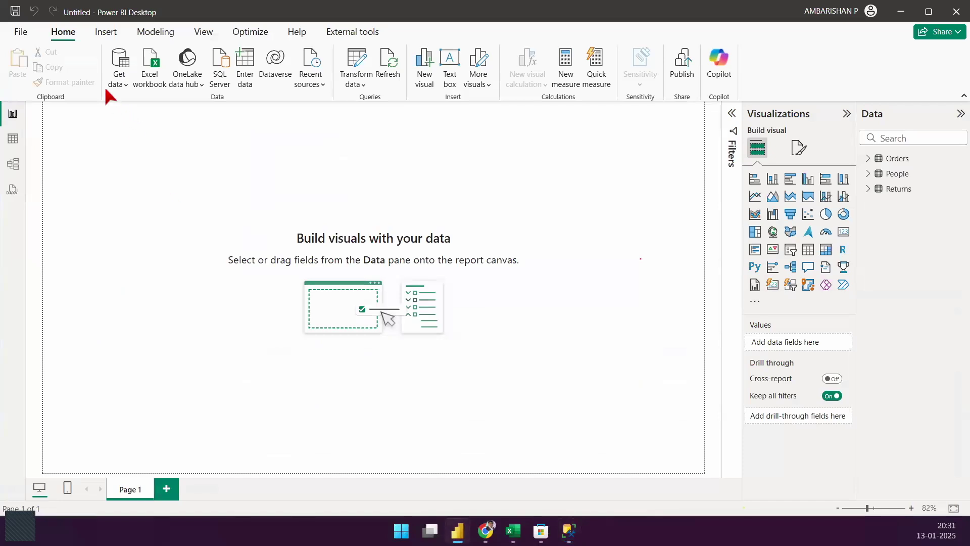
drag(105, 38, 150, 105)
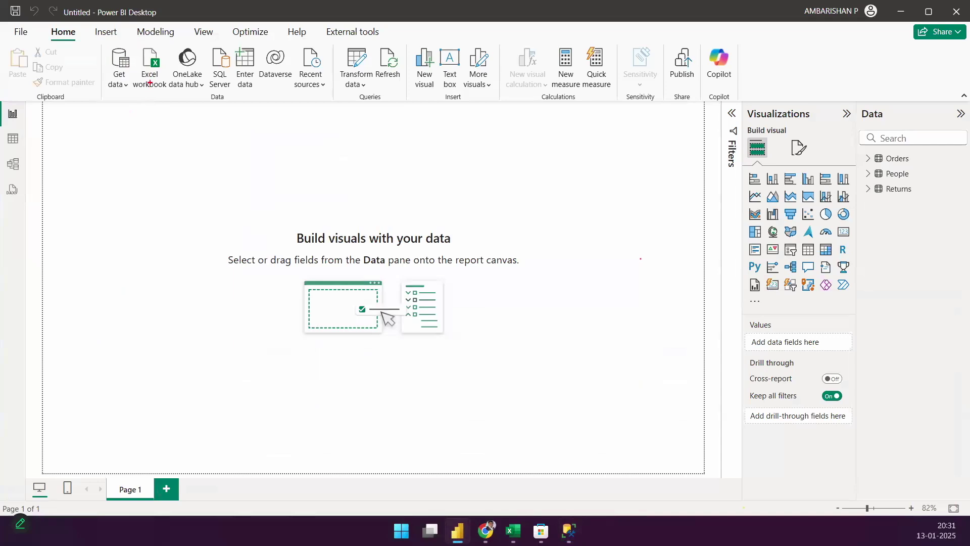
mouse_move(135, 39)
mouse_down()
mouse_move(176, 103)
mouse_move(161, 58)
mouse_move(198, 15)
mouse_up()
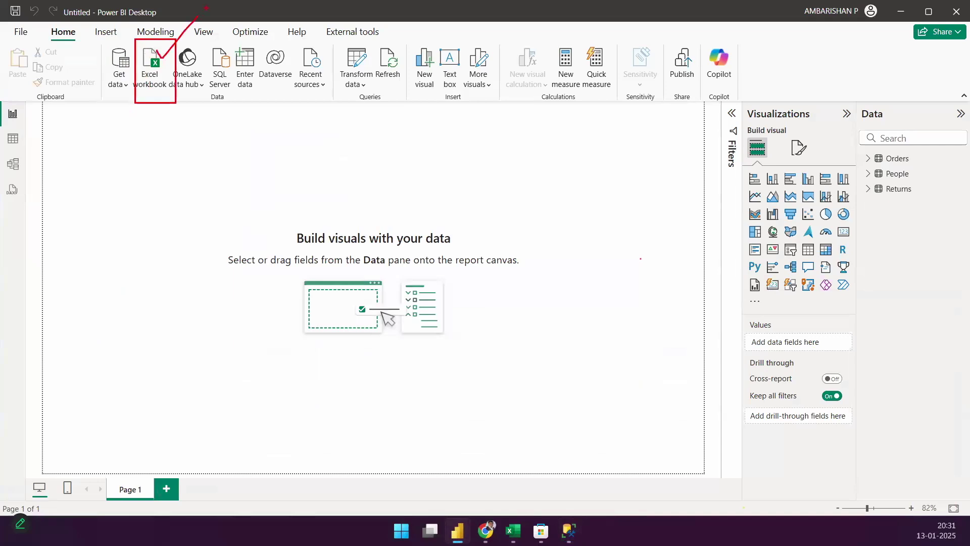
Step: Choose Sample - Superstore - new.xlsx as an Excel workbook source, but cancel the import
click(153, 73)
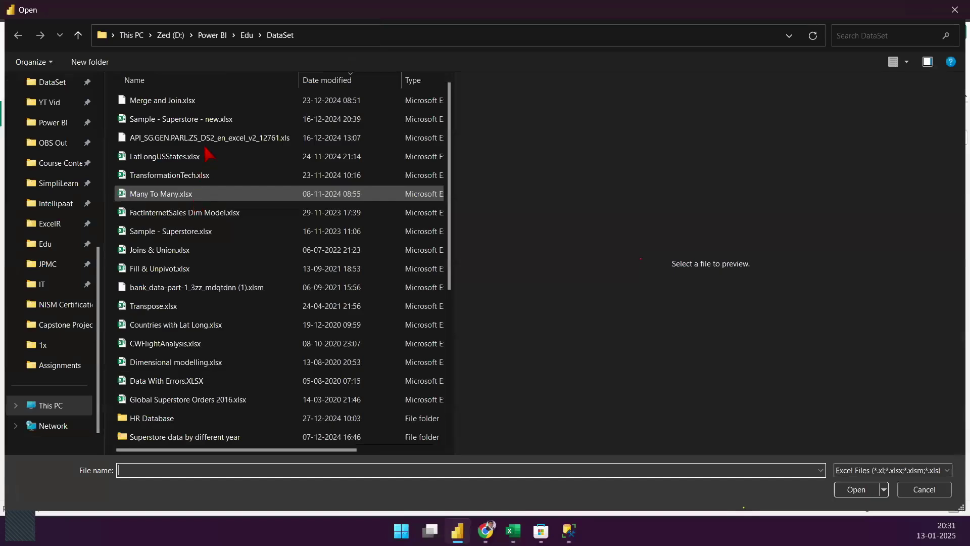
click(202, 121)
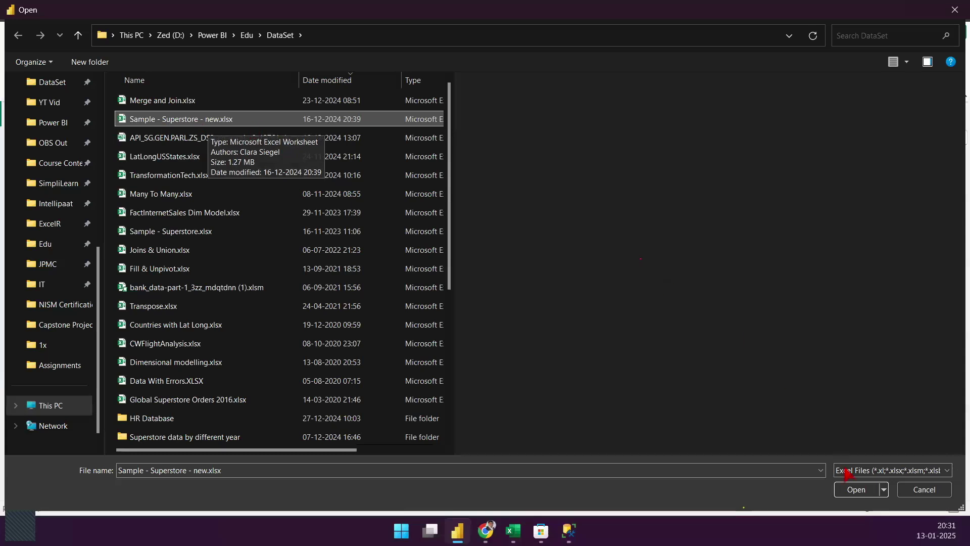
click(922, 490)
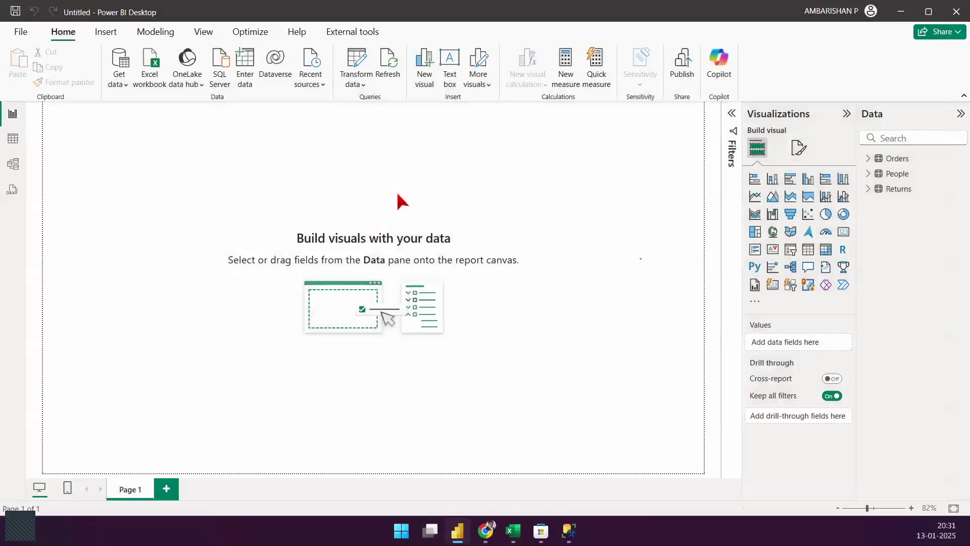
Step: Draw a red arrow from the Excel workbook source to a circled 1 and handwrite "Get Data \ Excel" beside it, underlining Excel
mouse_move(134, 90)
mouse_down()
mouse_move(171, 135)
mouse_move(162, 131)
mouse_move(154, 150)
mouse_move(193, 143)
mouse_up()
drag(179, 123, 182, 120)
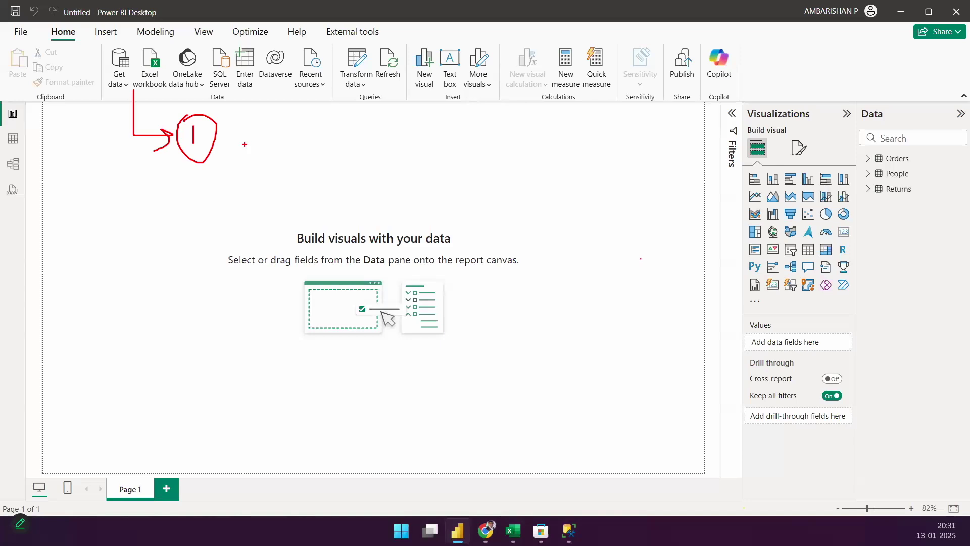
mouse_move(237, 118)
mouse_down()
mouse_move(242, 151)
mouse_move(267, 146)
mouse_up()
mouse_move(263, 121)
mouse_down()
mouse_move(264, 150)
mouse_move(278, 133)
mouse_move(248, 176)
mouse_move(284, 176)
mouse_up()
drag(274, 165, 318, 174)
drag(303, 116, 339, 176)
drag(340, 126, 359, 144)
drag(341, 136, 364, 125)
mouse_move(372, 134)
mouse_down()
mouse_move(386, 149)
mouse_move(369, 146)
mouse_up()
mouse_move(397, 130)
mouse_down()
mouse_move(394, 145)
mouse_move(411, 138)
mouse_up()
drag(419, 128, 417, 146)
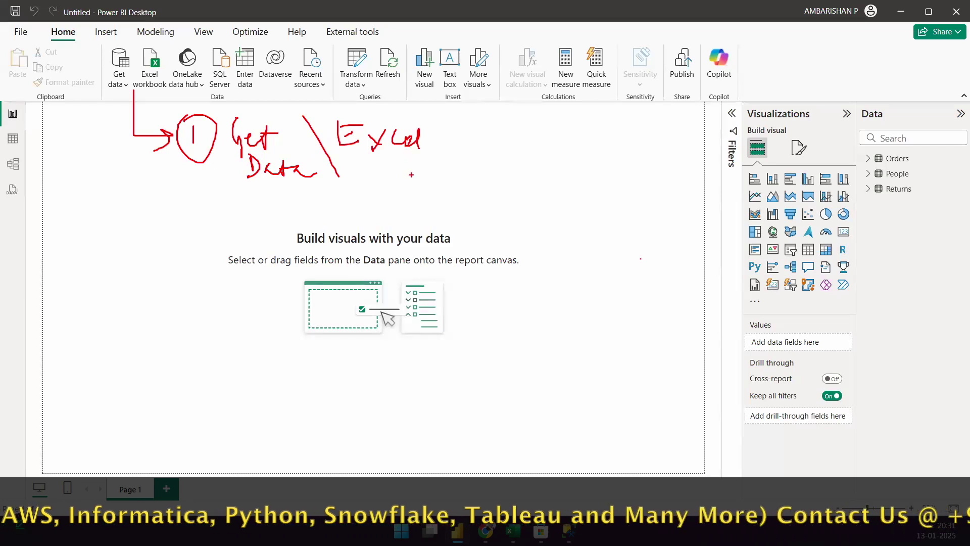
drag(356, 165, 395, 163)
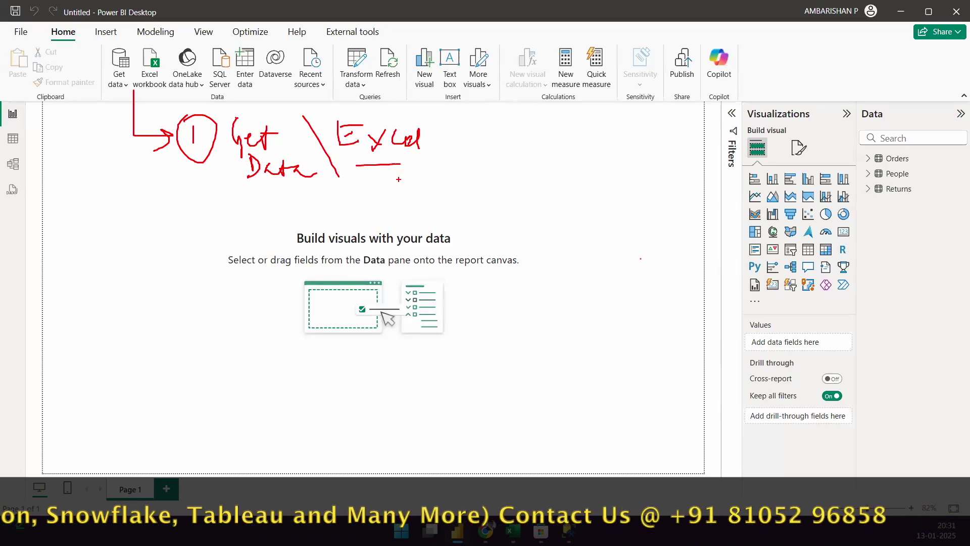
Step: Extend the Excel flow with an arrow to a circled 2, "Nav" with ticked table lines, and a circled T leading to the Data pane
drag(437, 141, 496, 137)
mouse_move(479, 130)
mouse_down()
mouse_move(494, 138)
mouse_move(477, 151)
mouse_up()
mouse_move(518, 130)
mouse_down()
mouse_move(542, 135)
mouse_move(550, 118)
mouse_up()
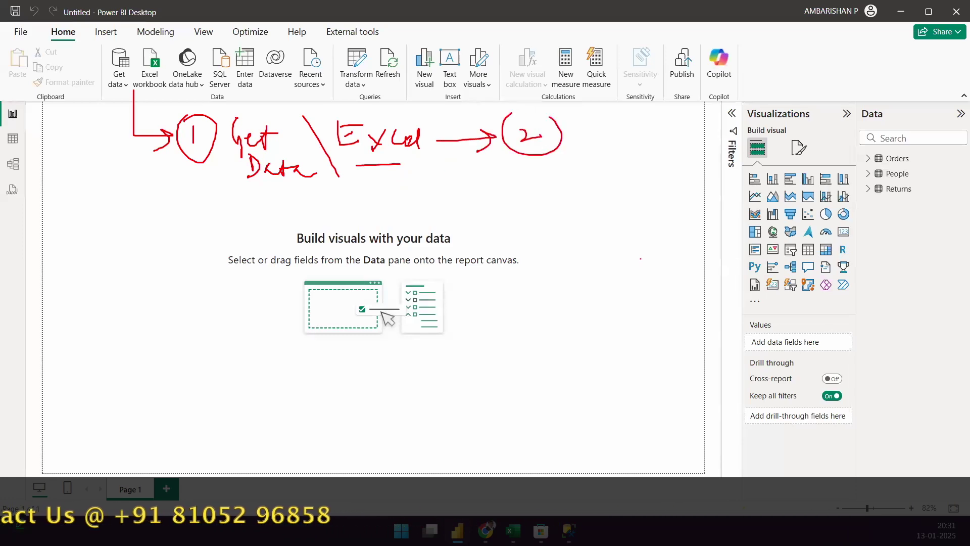
mouse_move(576, 104)
mouse_down()
mouse_move(575, 130)
mouse_move(597, 94)
mouse_move(612, 115)
mouse_move(625, 103)
mouse_up()
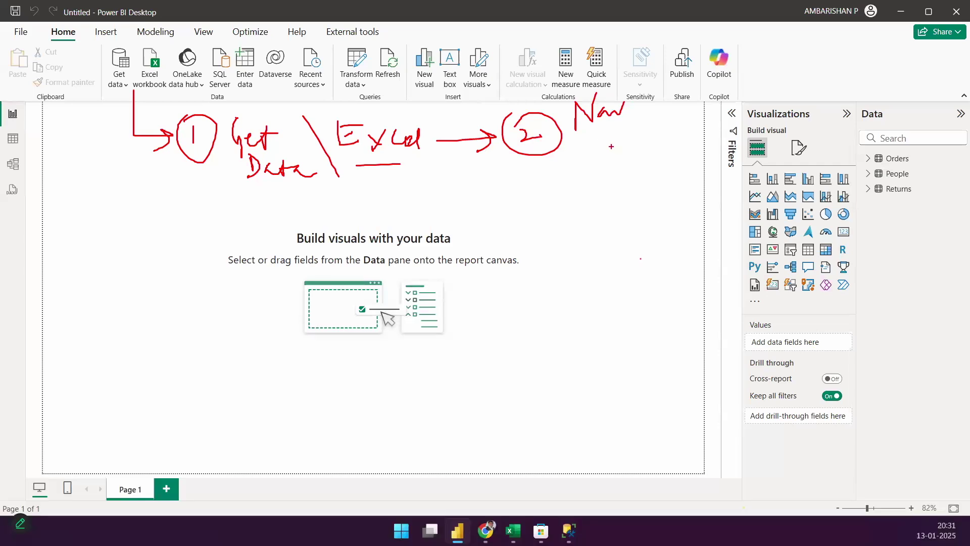
mouse_move(573, 148)
mouse_down()
mouse_move(625, 150)
mouse_move(625, 162)
mouse_move(584, 174)
mouse_move(617, 172)
mouse_up()
drag(557, 146, 576, 141)
mouse_move(558, 162)
mouse_down()
mouse_move(564, 168)
mouse_move(575, 155)
mouse_move(581, 173)
mouse_move(659, 164)
mouse_move(654, 171)
mouse_move(691, 157)
mouse_up()
mouse_move(684, 160)
mouse_down()
mouse_move(684, 176)
mouse_move(668, 176)
mouse_move(684, 151)
mouse_move(863, 173)
mouse_up()
mouse_move(849, 166)
mouse_down()
mouse_move(862, 173)
mouse_move(839, 187)
mouse_up()
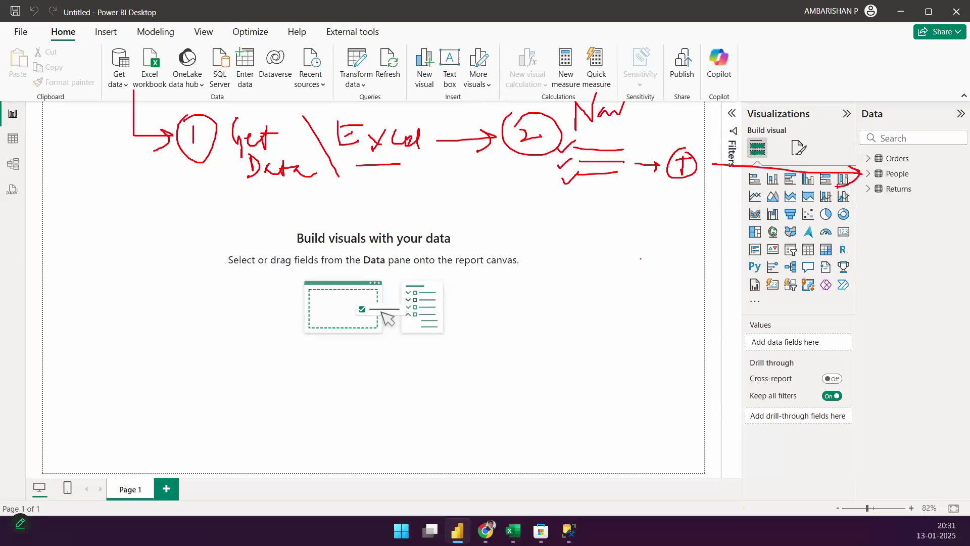
Step: Add red check marks over Get Data, Excel and Nav, and draw a second arrow to the Orders table
drag(256, 103, 303, 69)
mouse_move(353, 108)
mouse_down()
mouse_move(361, 117)
mouse_move(394, 87)
mouse_up()
mouse_move(598, 87)
mouse_down()
mouse_move(609, 98)
mouse_move(647, 56)
mouse_up()
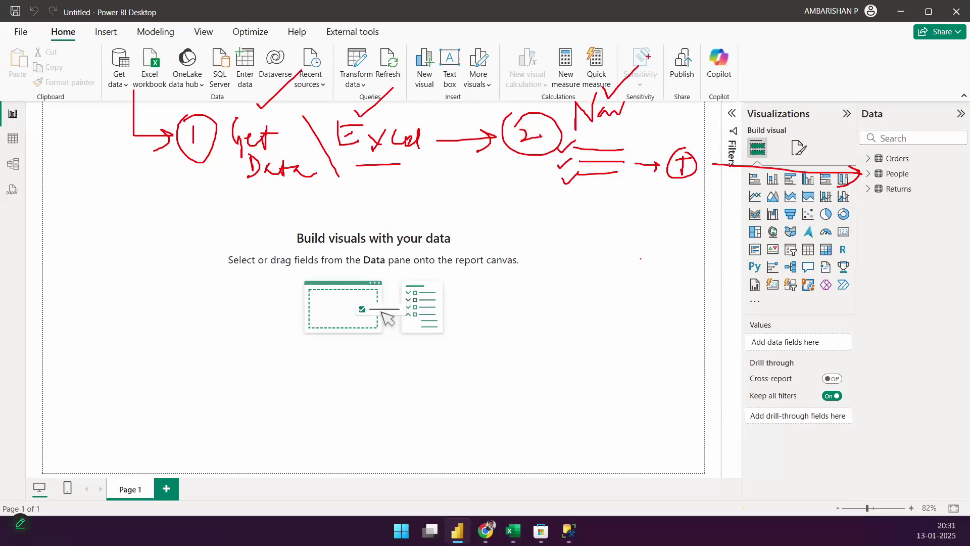
mouse_move(635, 132)
mouse_down()
mouse_move(638, 141)
mouse_move(677, 113)
mouse_up()
mouse_move(728, 146)
mouse_down()
mouse_move(888, 162)
mouse_move(862, 174)
mouse_up()
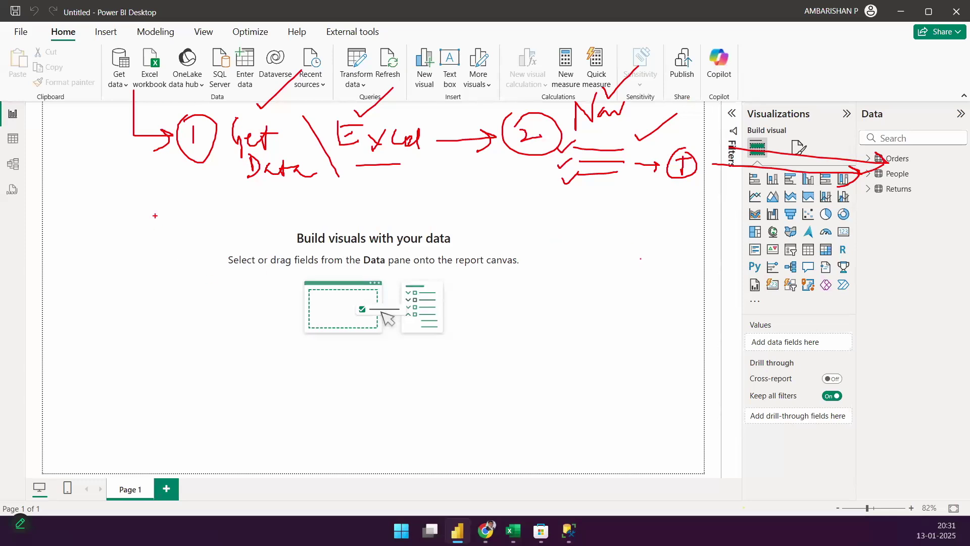
Step: Draw a second red branch labelled SQL leading to a circled 1, and add the text "Conn." and "Sql" beside it
mouse_move(131, 142)
mouse_down()
mouse_move(132, 249)
mouse_move(181, 267)
mouse_move(139, 274)
mouse_move(133, 286)
mouse_up()
mouse_move(175, 268)
mouse_down()
mouse_move(164, 268)
mouse_move(177, 277)
mouse_up()
mouse_move(179, 280)
mouse_down()
mouse_move(186, 298)
mouse_move(208, 283)
mouse_up()
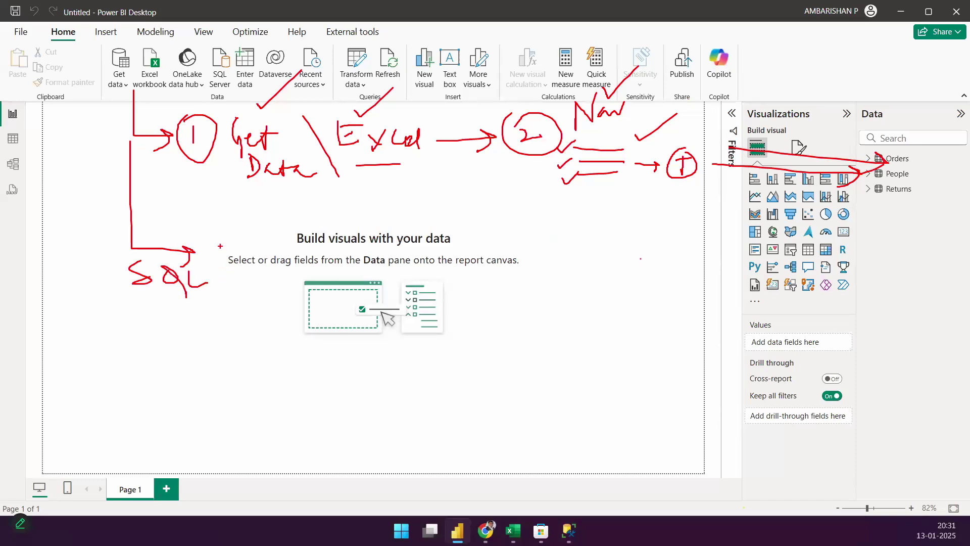
drag(213, 236, 213, 251)
mouse_move(209, 226)
mouse_down()
mouse_move(198, 248)
mouse_move(202, 229)
mouse_up()
drag(248, 257, 248, 227)
text(Conn.)
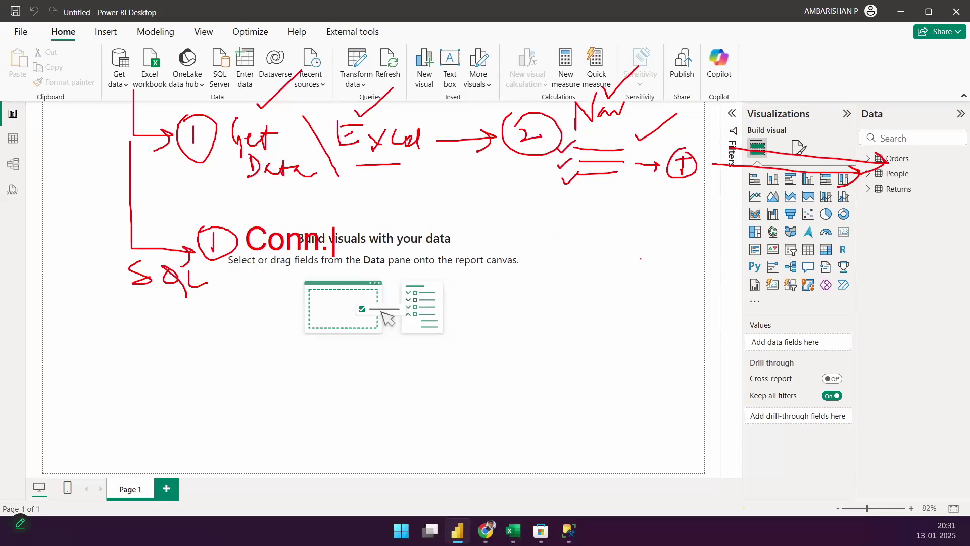
key(Return)
text(Sql)
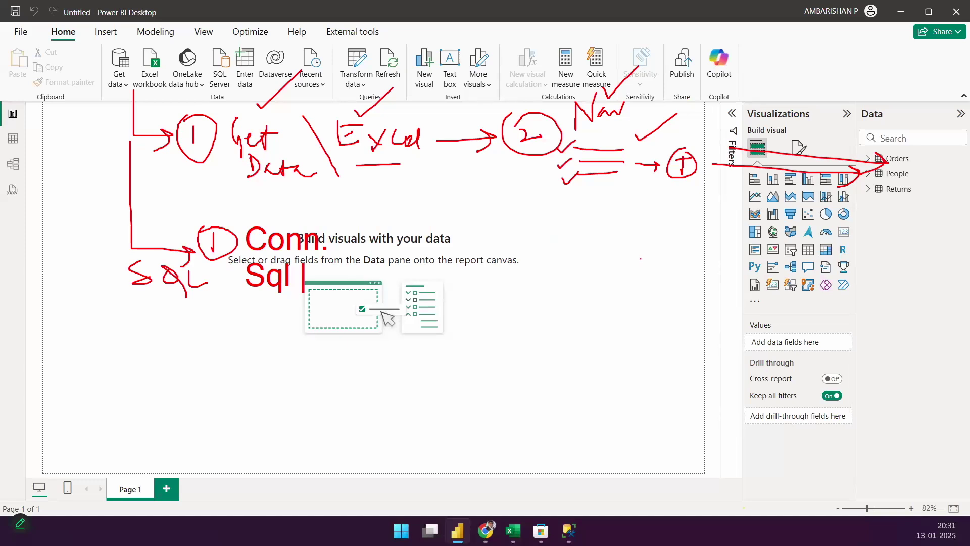
Step: Extend the SQL branch with a red arrow to a circled 2 and handwrite "Nav." above short lines representing the tables
drag(344, 243, 545, 249)
mouse_move(505, 224)
mouse_down()
mouse_move(493, 236)
mouse_move(543, 230)
mouse_up()
drag(578, 261, 579, 242)
mouse_move(579, 243)
mouse_down()
mouse_move(599, 241)
mouse_move(608, 256)
mouse_move(632, 247)
mouse_up()
drag(592, 272, 645, 272)
drag(607, 283, 646, 293)
drag(617, 302, 643, 308)
mouse_move(625, 317)
mouse_down()
mouse_move(642, 317)
mouse_move(648, 329)
mouse_up()
drag(635, 336, 640, 336)
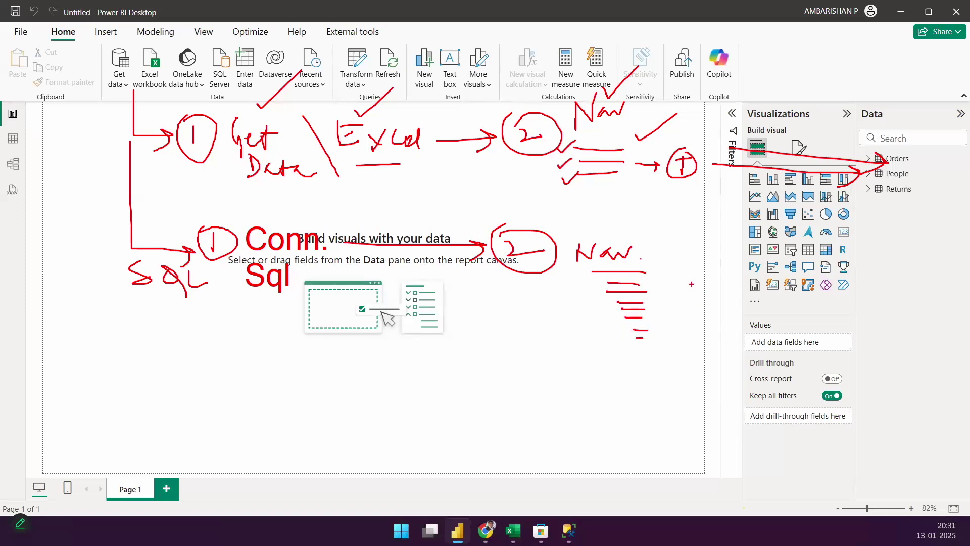
Step: Draw an arrow from the SQL branch's Nav list to a circled T and a curved arrow on to the Data pane tables
drag(653, 265, 688, 265)
mouse_move(679, 260)
mouse_down()
mouse_move(680, 277)
mouse_move(703, 276)
mouse_up()
drag(693, 257, 720, 255)
mouse_move(702, 244)
mouse_down()
mouse_move(690, 263)
mouse_move(703, 248)
mouse_up()
mouse_move(739, 273)
mouse_down()
mouse_move(880, 201)
mouse_move(886, 233)
mouse_up()
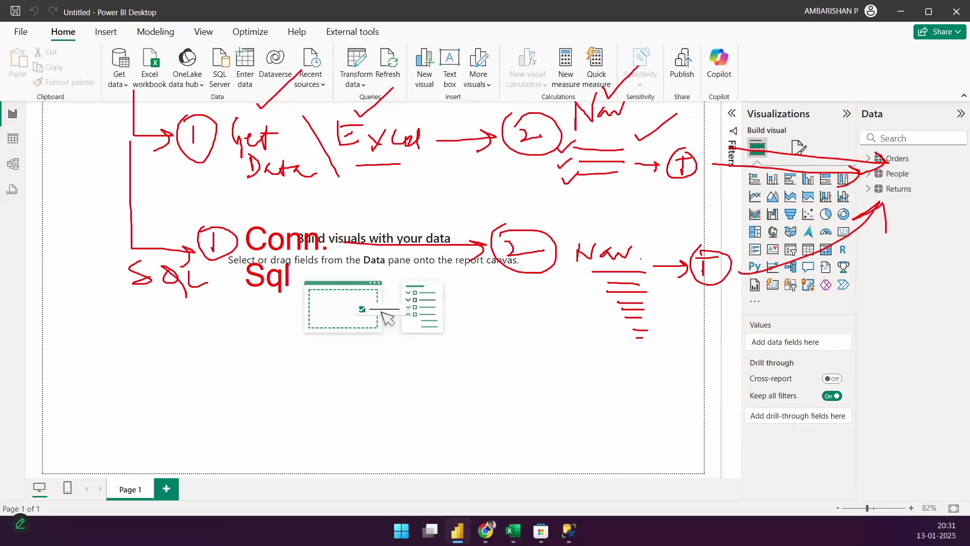
Step: Frame step 1 of both the Excel and SQL flows with blue rectangles and put a blue check mark on the SQL connection
mouse_move(177, 113)
mouse_down()
mouse_move(229, 168)
mouse_move(439, 183)
mouse_up()
mouse_move(291, 119)
mouse_down()
mouse_move(299, 129)
mouse_move(336, 85)
mouse_up()
key(ctrl+z)
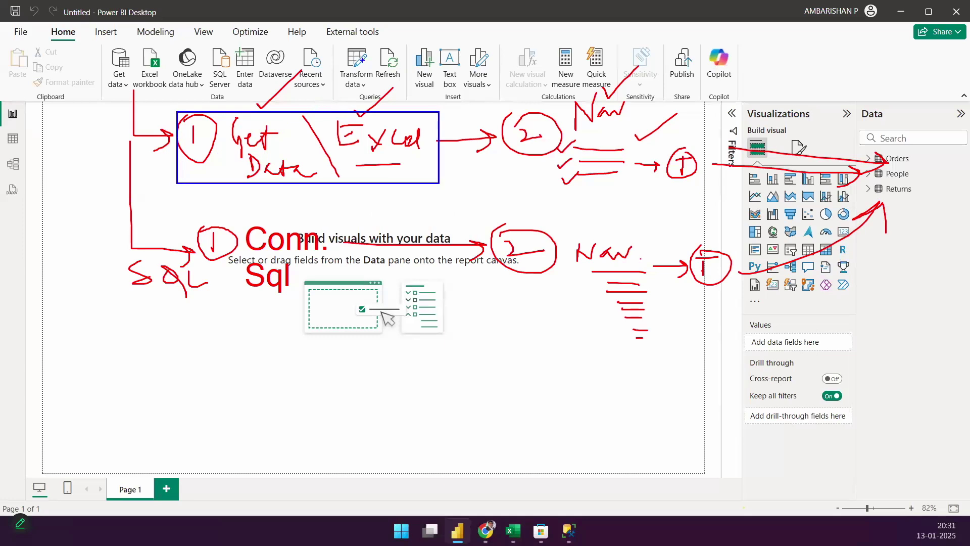
drag(192, 213, 451, 293)
drag(335, 259, 404, 228)
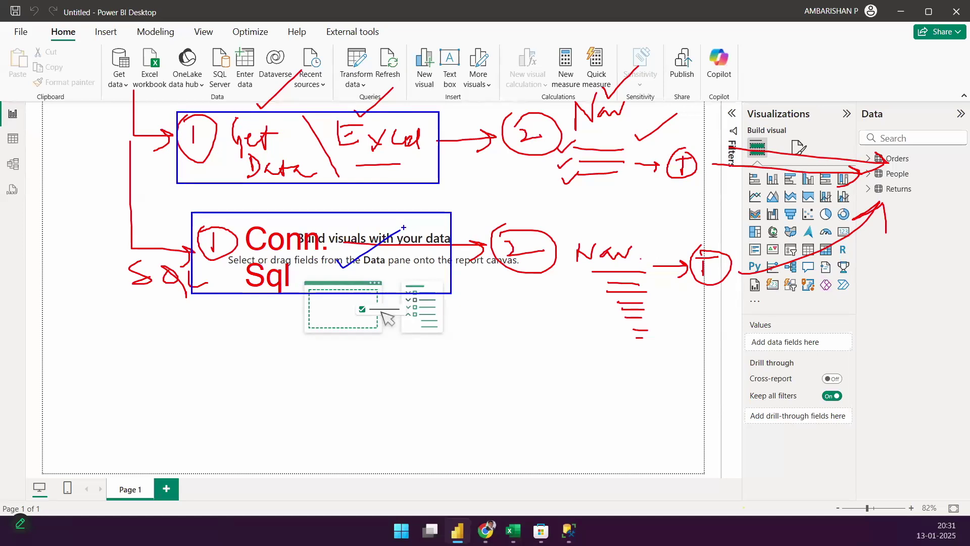
Step: Add blue check marks to Excel, both Nav steps and the SQL table list, with a blue arrow curving towards the Data pane
drag(385, 117, 434, 77)
mouse_move(602, 127)
mouse_down()
mouse_move(609, 136)
mouse_move(661, 95)
mouse_up()
mouse_move(621, 262)
mouse_down()
mouse_move(627, 271)
mouse_move(669, 237)
mouse_up()
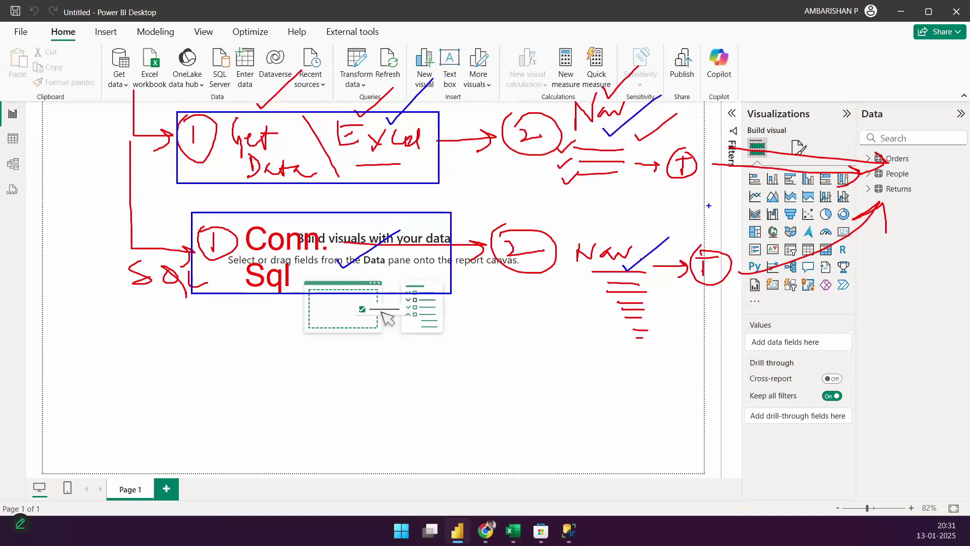
mouse_move(598, 298)
mouse_down()
mouse_move(837, 252)
mouse_move(854, 226)
mouse_move(856, 256)
mouse_up()
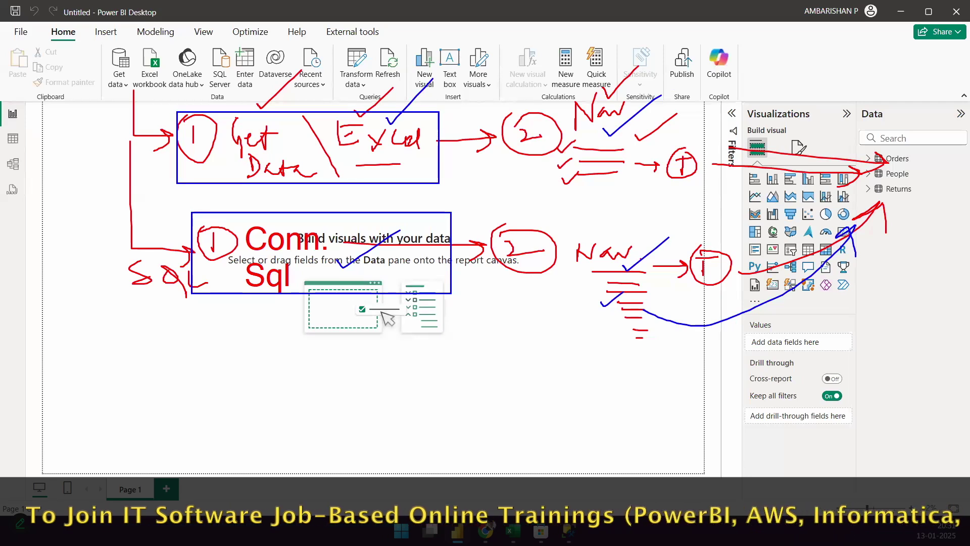
mouse_move(227, 300)
mouse_down()
mouse_move(404, 300)
mouse_move(369, 319)
mouse_move(357, 344)
mouse_up()
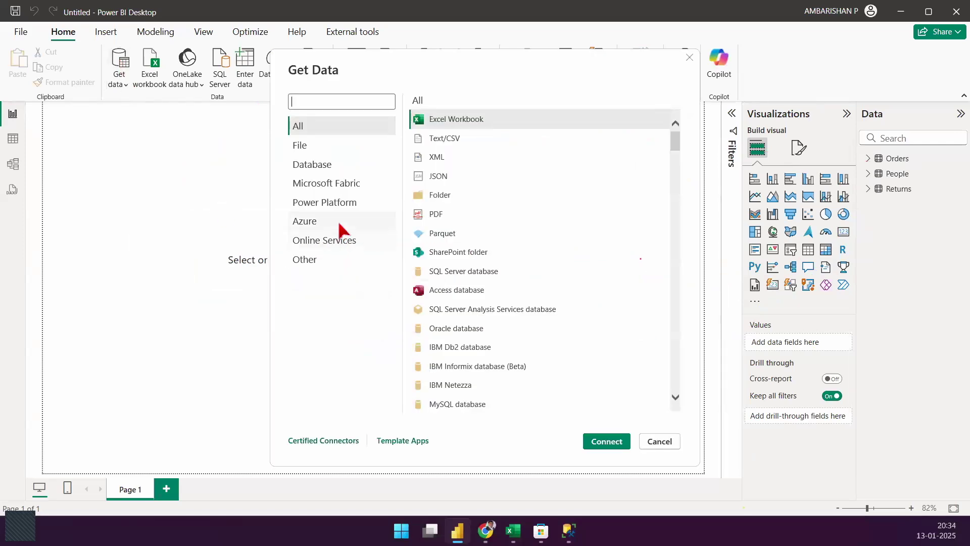
Step: Show the Azure connectors in Get Data and mark Azure SQL database with a blue rectangle and arrow
click(321, 220)
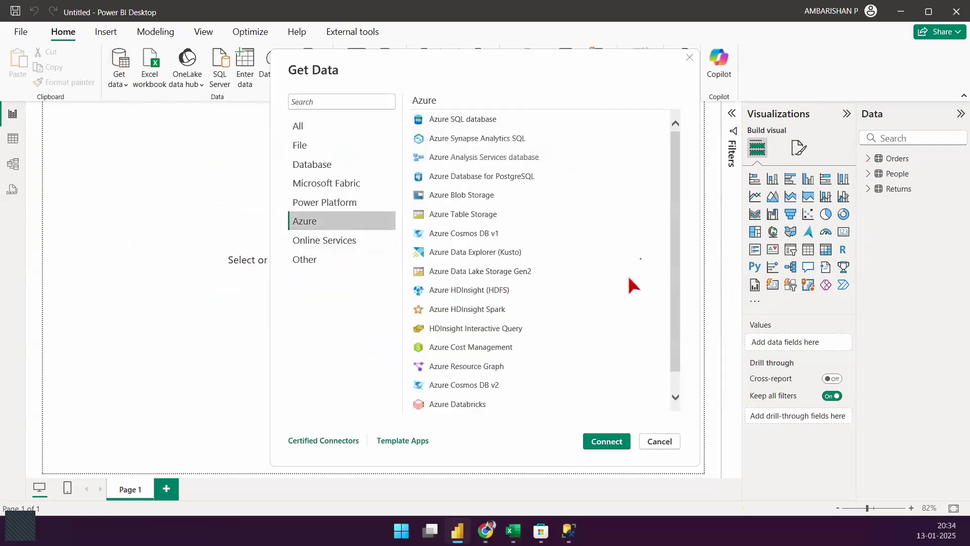
drag(401, 109, 555, 135)
drag(551, 77, 513, 115)
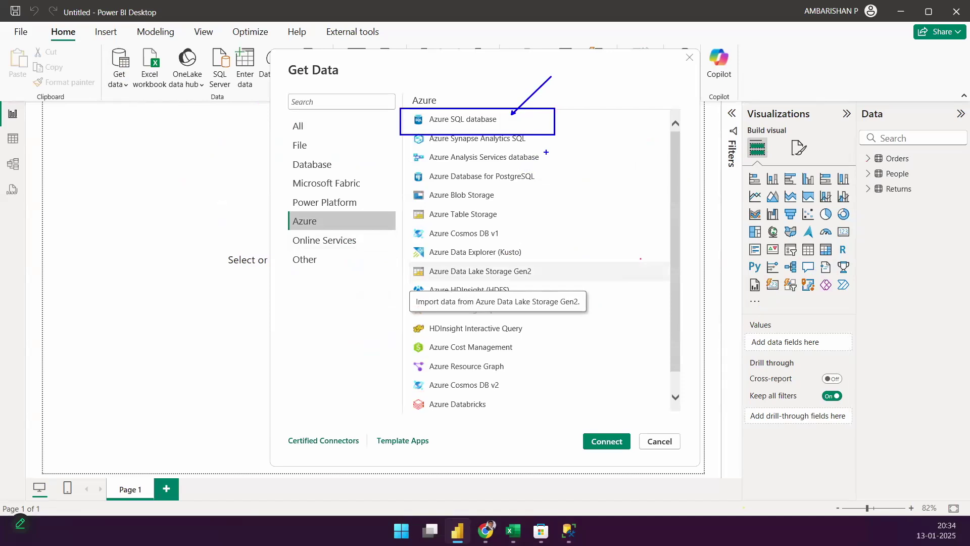
Step: Sketch a blue connection window with field lines, circle the fields, and link it through "Nav" to the Data pane with arrows
drag(596, 59, 747, 215)
drag(610, 92, 694, 94)
mouse_move(614, 107)
mouse_down()
mouse_move(660, 110)
mouse_move(667, 130)
mouse_move(717, 94)
mouse_up()
mouse_move(702, 126)
mouse_down()
mouse_move(770, 165)
mouse_move(764, 169)
mouse_up()
mouse_move(783, 154)
mouse_down()
mouse_move(793, 141)
mouse_move(834, 137)
mouse_up()
mouse_move(803, 175)
mouse_down()
mouse_move(839, 152)
mouse_move(849, 215)
mouse_move(904, 194)
mouse_move(900, 214)
mouse_up()
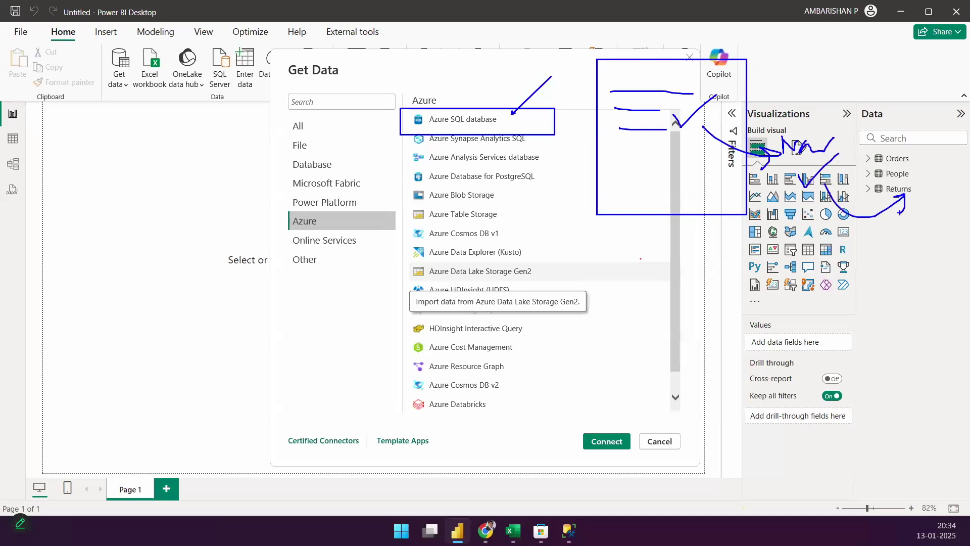
mouse_move(702, 77)
mouse_down()
mouse_move(581, 126)
mouse_move(672, 61)
mouse_up()
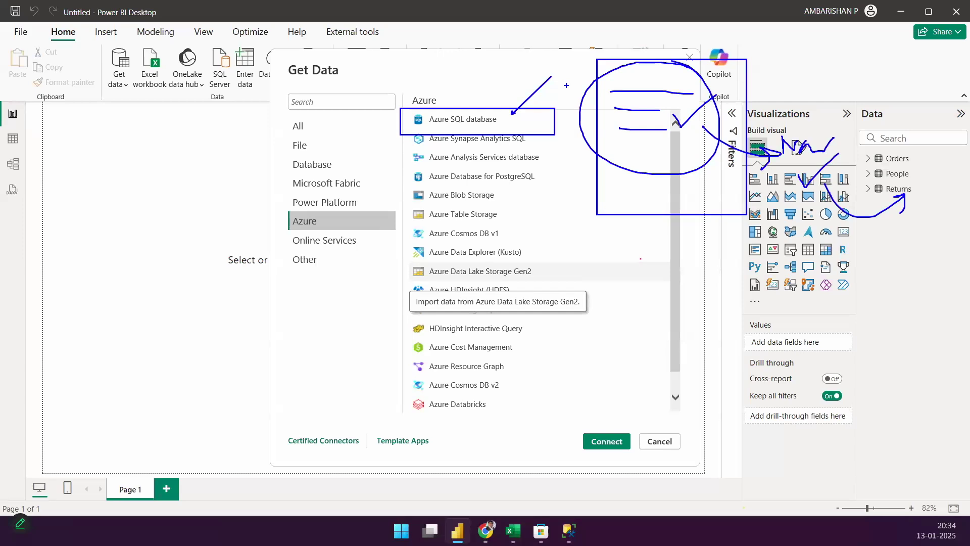
Step: Clear the blue sketch, list all Get Data connectors, select SharePoint folder and annotate the connector list in blue
mouse_move(403, 202)
mouse_down()
mouse_move(409, 217)
mouse_move(461, 168)
mouse_up()
click(338, 127)
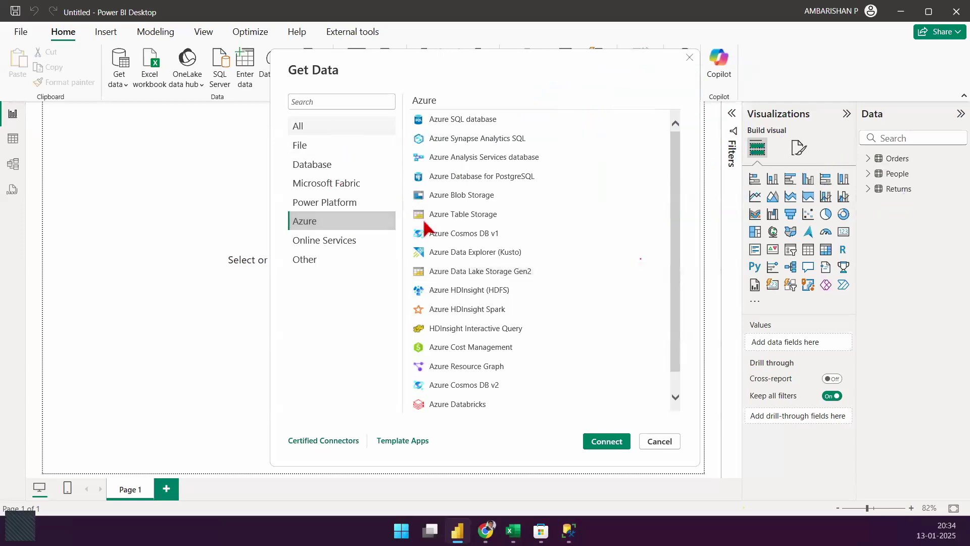
click(514, 256)
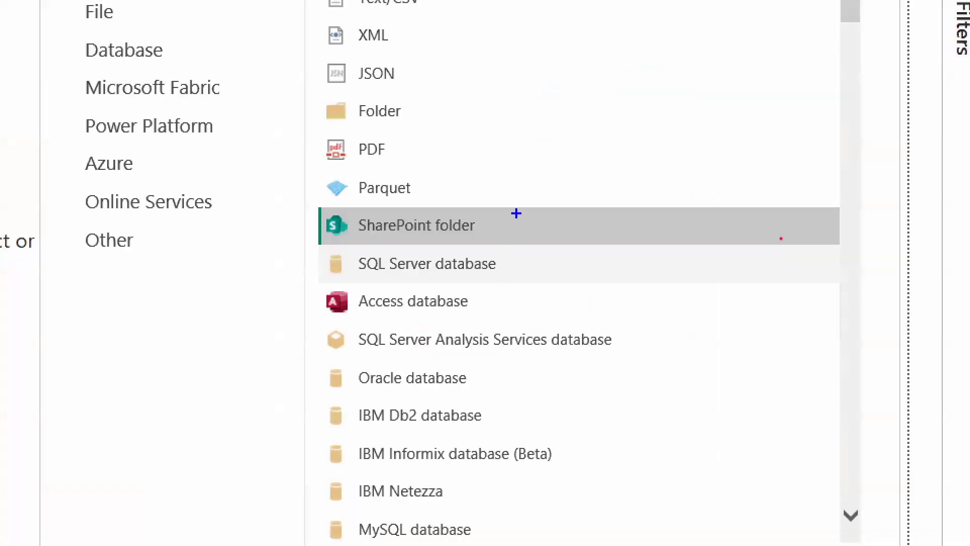
drag(509, 246, 583, 199)
drag(401, 311, 662, 317)
drag(823, 355, 811, 387)
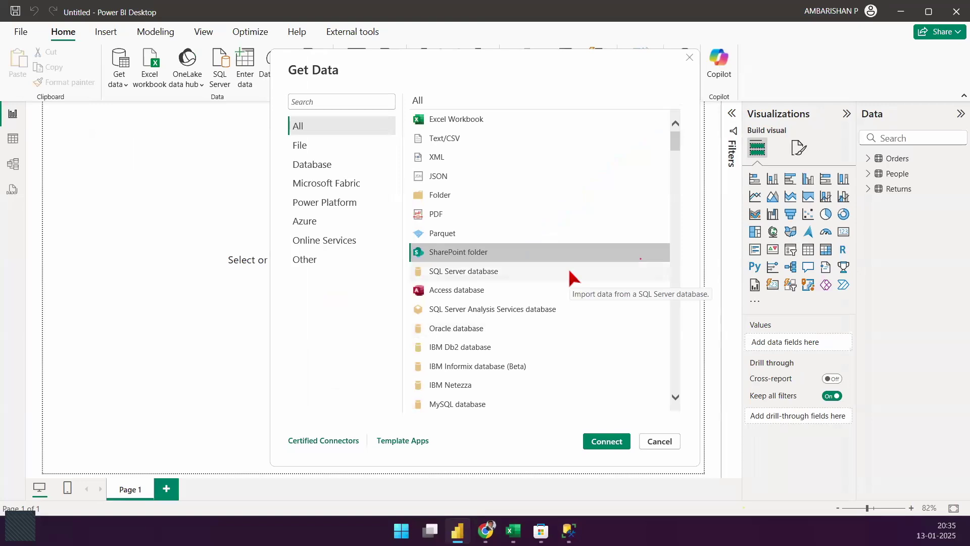
Step: Close the Get Data window, switch to the Business Intelligence slide and mark Data Sources and CSV in red
click(511, 124)
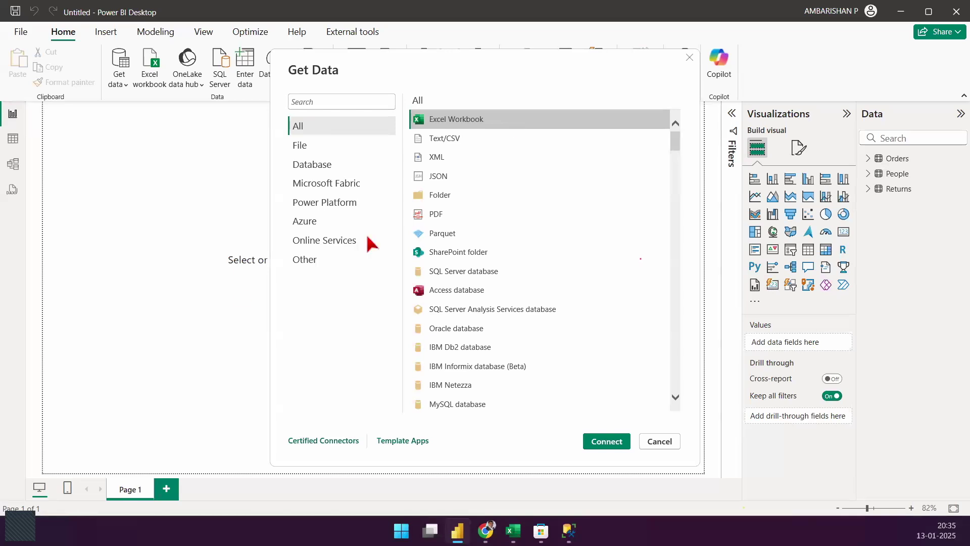
key(Escape)
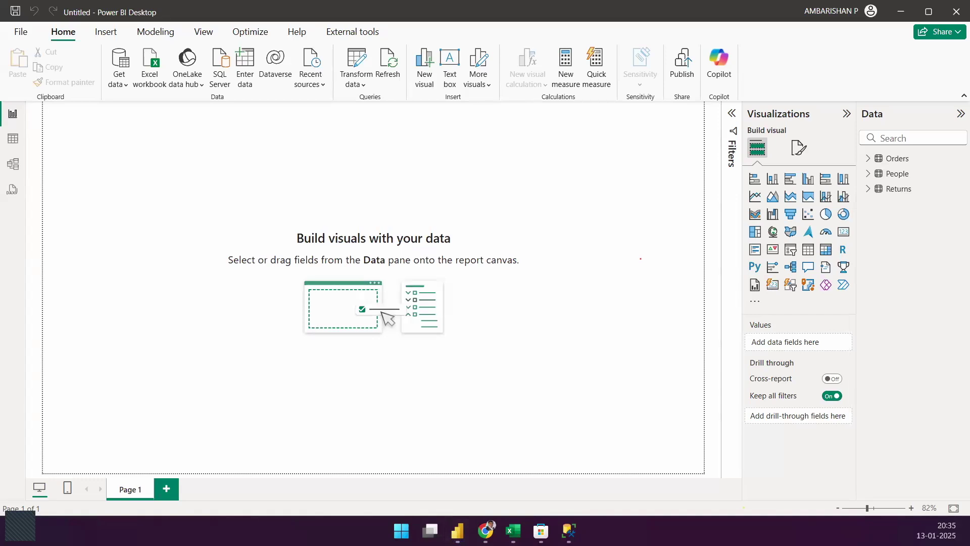
key(alt+Tab)
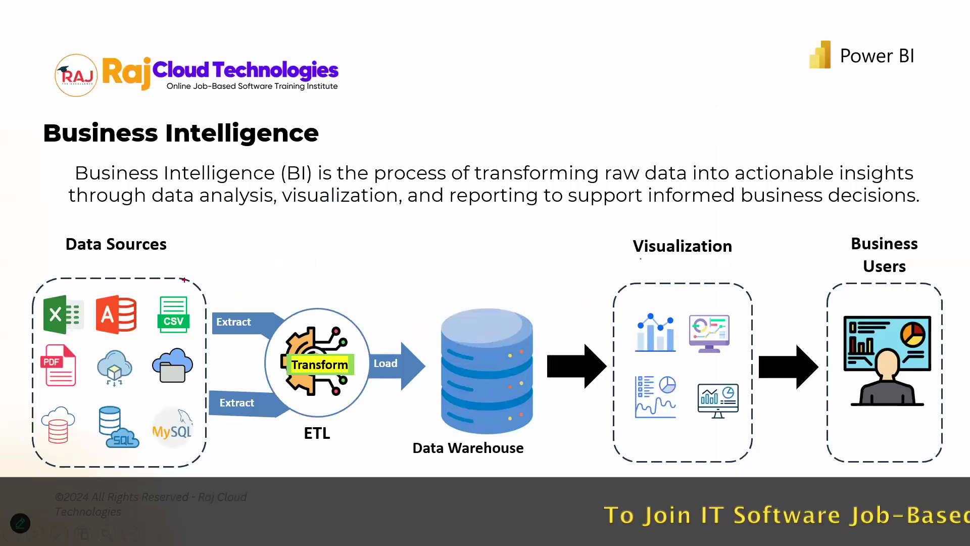
drag(174, 283, 205, 235)
mouse_move(70, 265)
mouse_down()
mouse_move(142, 262)
mouse_move(94, 286)
mouse_up()
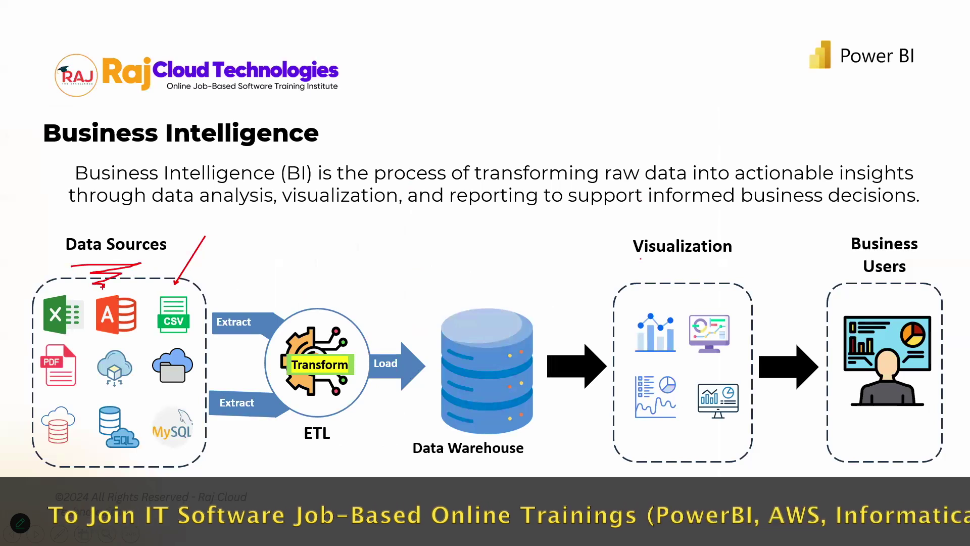
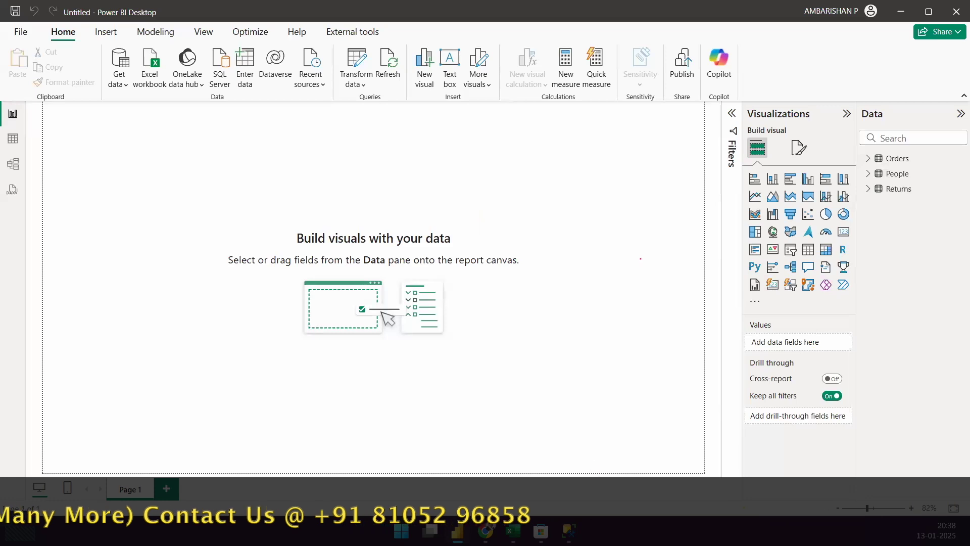
Step: Glance at the HR employees query in SQL Server Management Studio, return to Power BI, mark the SQL Server connector in red and open it
key(alt+Tab)
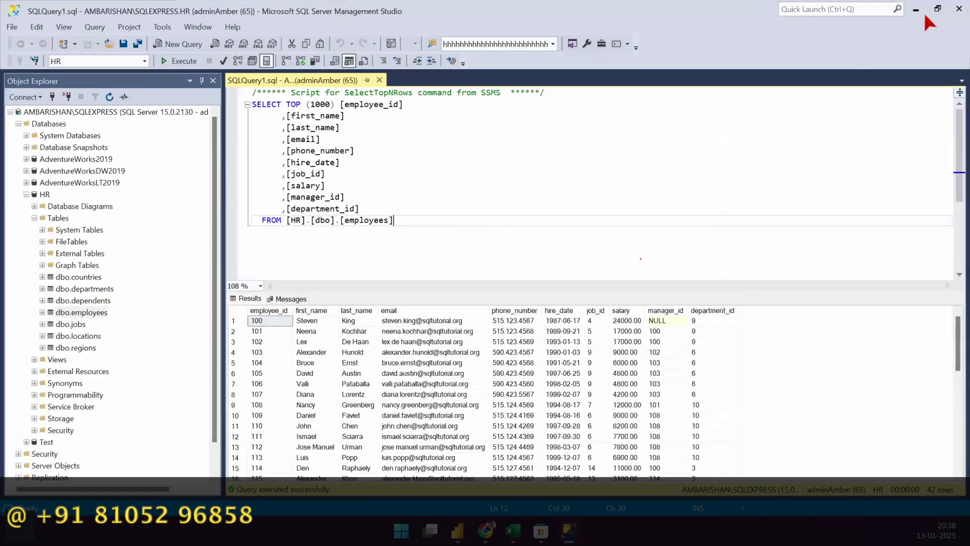
key(alt+Tab)
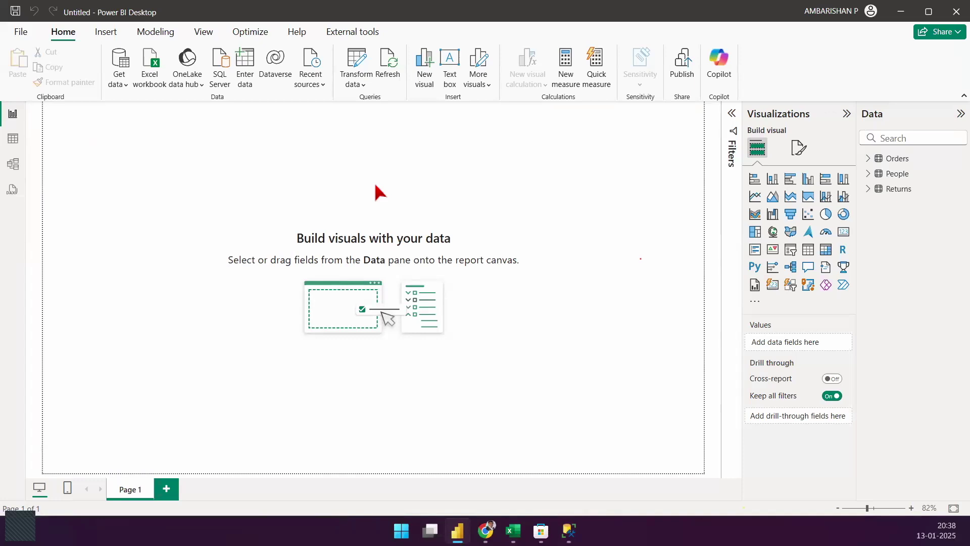
drag(202, 38, 259, 161)
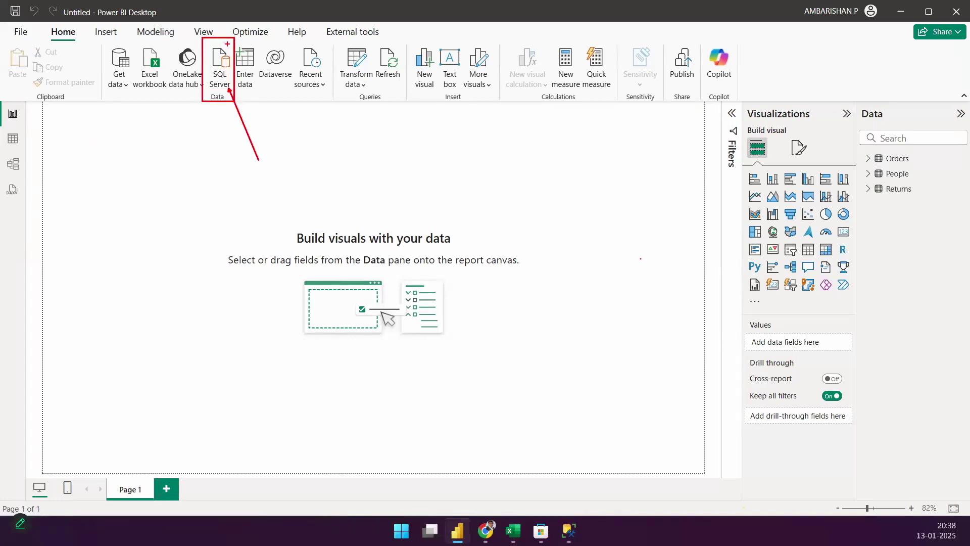
drag(232, 53, 259, 29)
key(Escape)
click(218, 91)
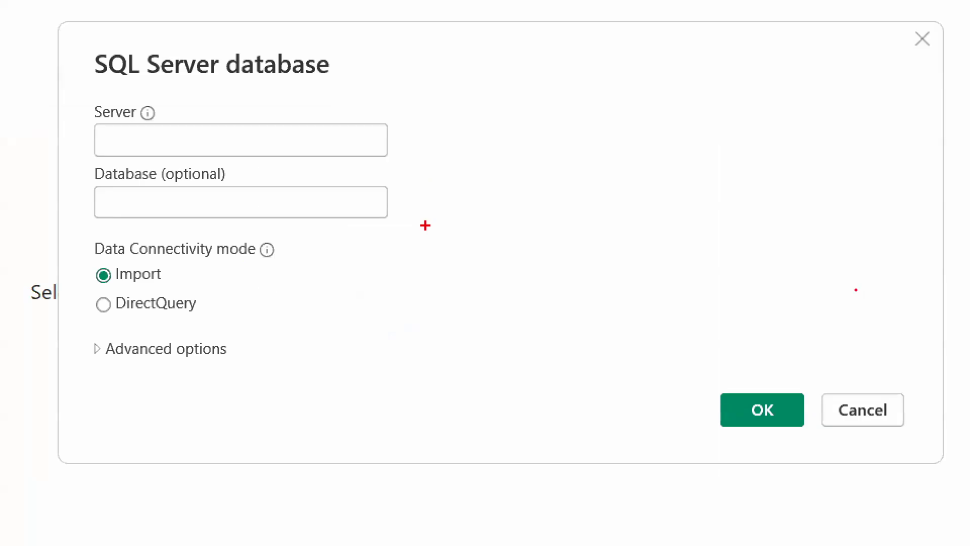
Step: Outline the Server field and the Database field in red one at a time, removing each outline
drag(80, 94, 407, 167)
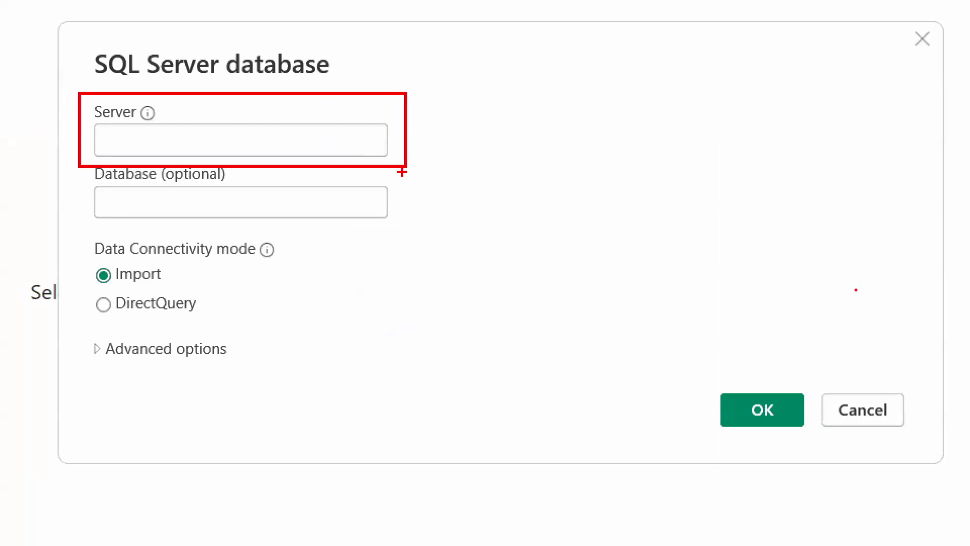
key(ctrl+z)
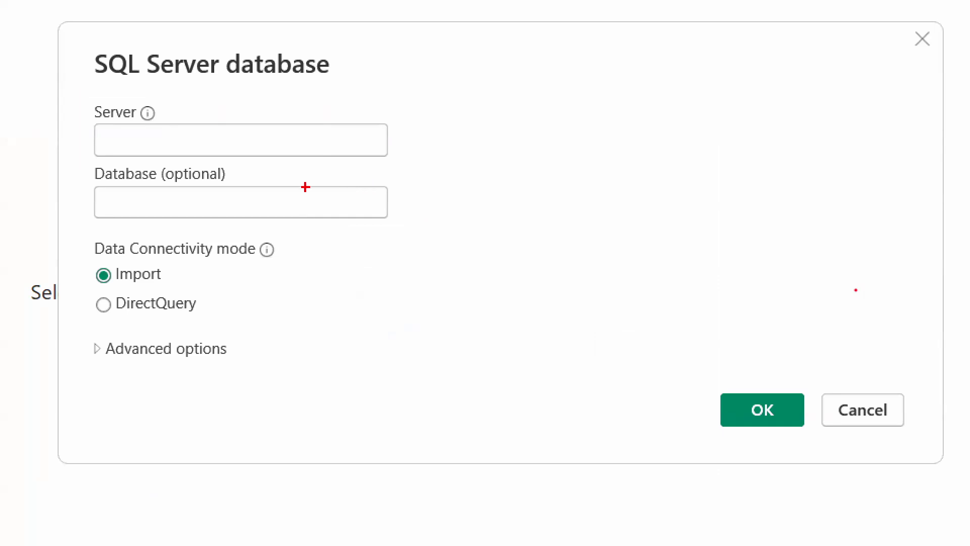
mouse_move(77, 156)
mouse_down()
mouse_move(259, 199)
mouse_move(425, 221)
mouse_up()
key(ctrl+z)
Step: Box Data Connectivity mode in red, point arrows at its heading, Import and DirectQuery, and undo these marks
mouse_move(67, 226)
mouse_down()
mouse_move(263, 306)
mouse_move(336, 320)
mouse_up()
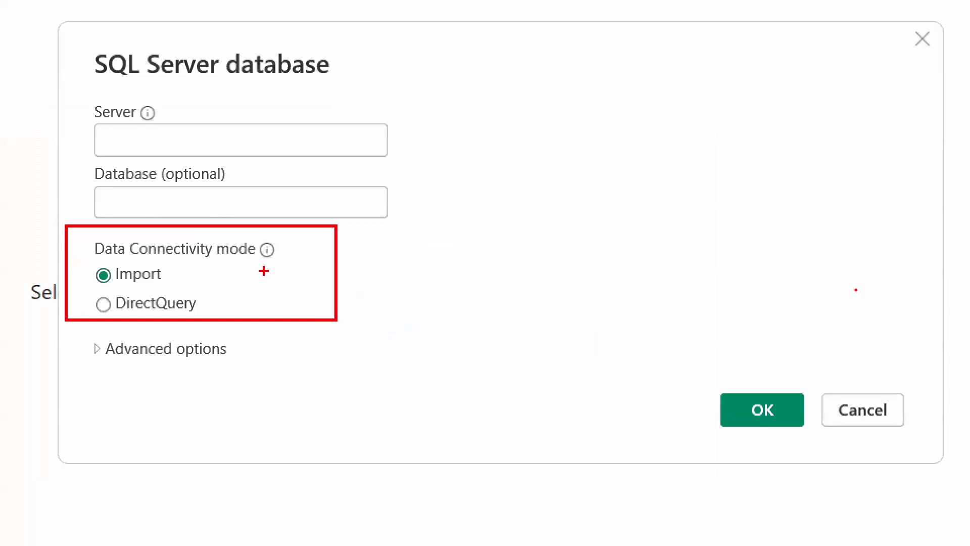
drag(279, 245, 413, 203)
drag(183, 275, 277, 276)
drag(208, 306, 308, 306)
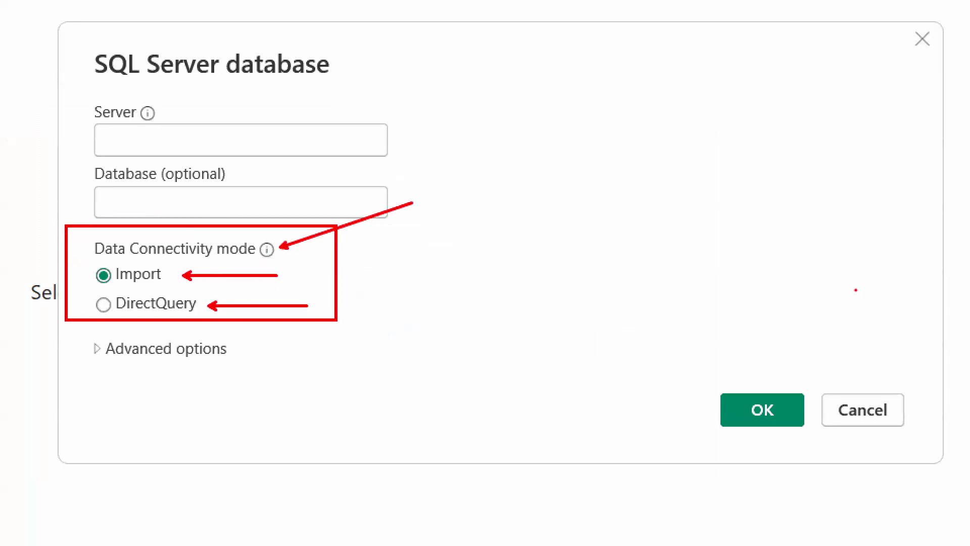
key(ctrl+z)
key(ctrl+z)
key(ctrl+z)
key(ctrl+z)
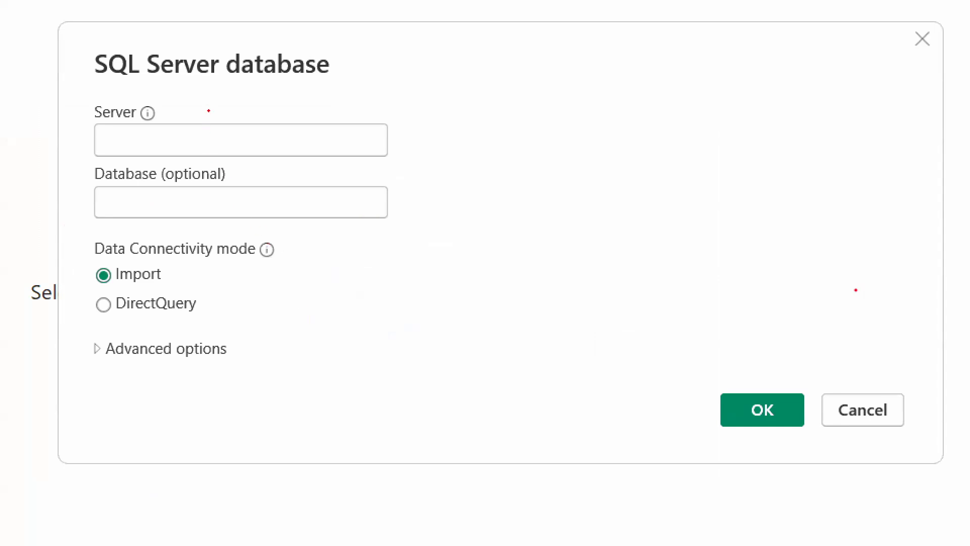
Step: Add red check marks beside Server and Database (optional), and clear the annotations
drag(208, 110, 298, 52)
drag(263, 176, 314, 156)
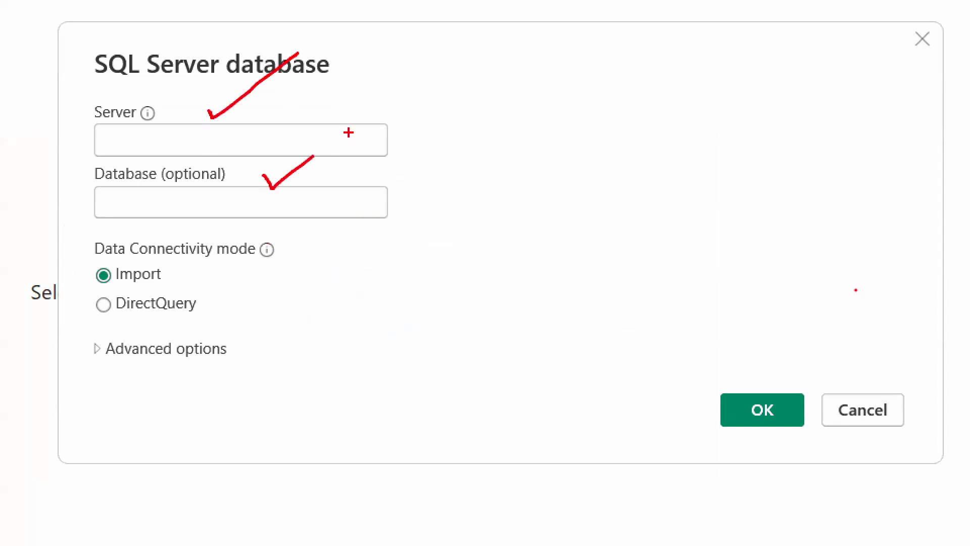
key(Escape)
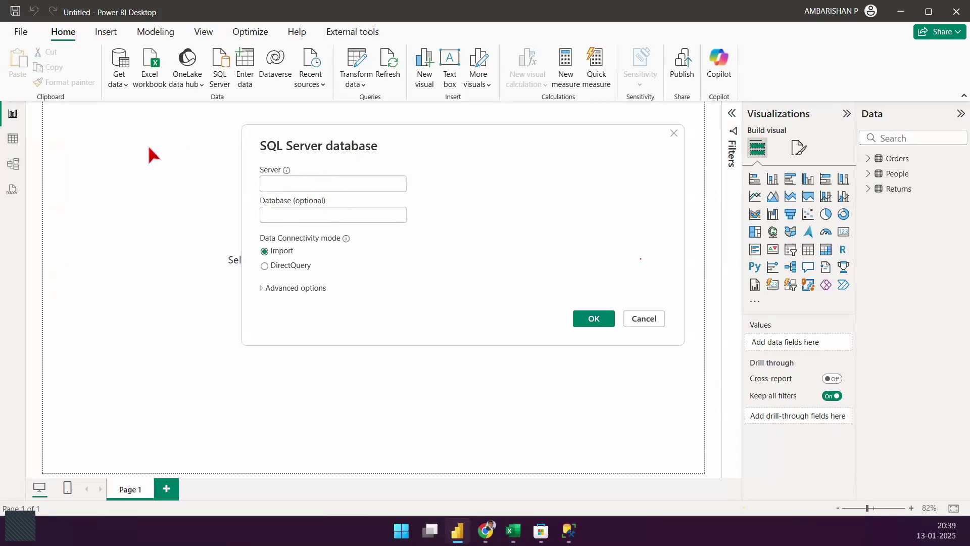
Step: Draw a long red arrow to the taskbar's SQL Server Management Studio icon and sketch a flow from Excel workbook to a ticked box
mouse_move(150, 149)
mouse_down()
mouse_move(407, 428)
mouse_move(559, 515)
mouse_up()
drag(561, 515, 569, 471)
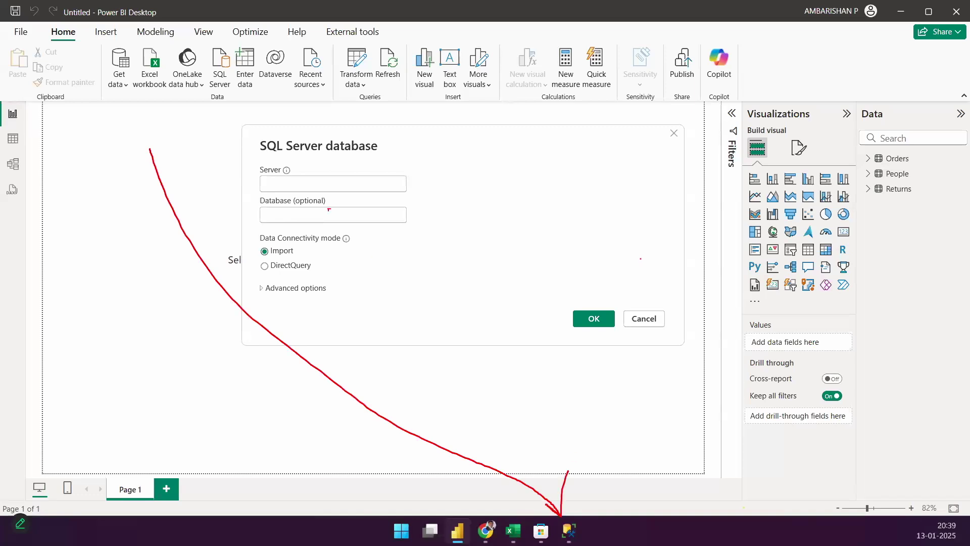
mouse_move(148, 34)
mouse_down()
mouse_move(130, 65)
mouse_move(149, 34)
mouse_up()
mouse_move(157, 91)
mouse_down()
mouse_move(158, 103)
mouse_move(220, 117)
mouse_move(201, 136)
mouse_move(247, 115)
mouse_move(368, 115)
mouse_up()
mouse_move(354, 107)
mouse_down()
mouse_move(355, 123)
mouse_move(405, 134)
mouse_move(414, 95)
mouse_up()
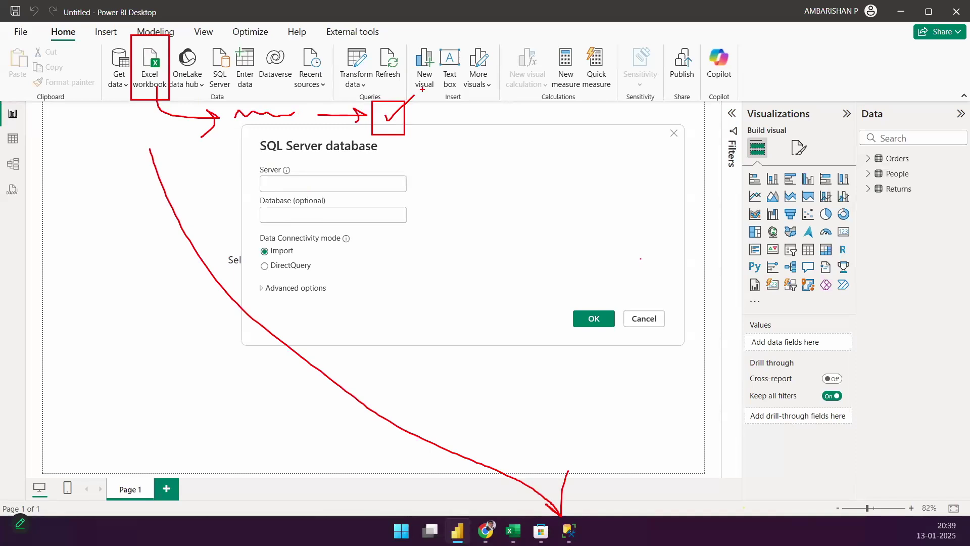
drag(384, 96, 416, 61)
Step: Underline the SQL Server database title, Server and Database fields in red, bracket Data Connectivity mode, and clear all marks
drag(250, 157, 384, 152)
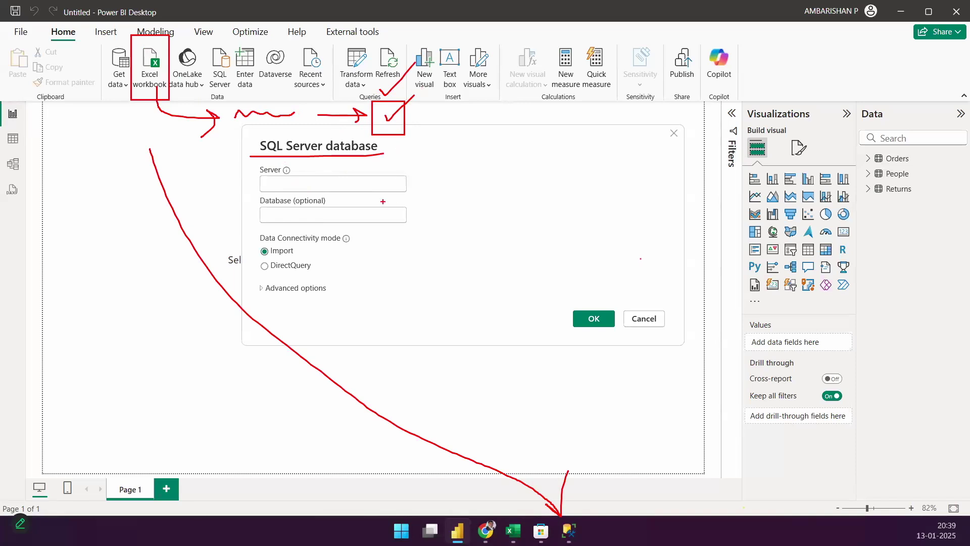
drag(258, 192, 341, 192)
mouse_move(263, 223)
mouse_down()
mouse_move(344, 222)
mouse_move(319, 277)
mouse_up()
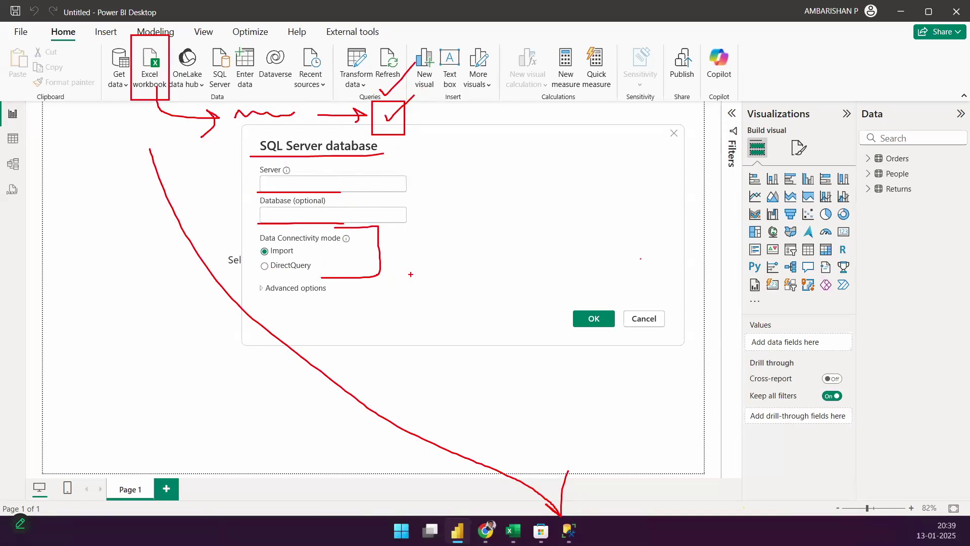
key(Escape)
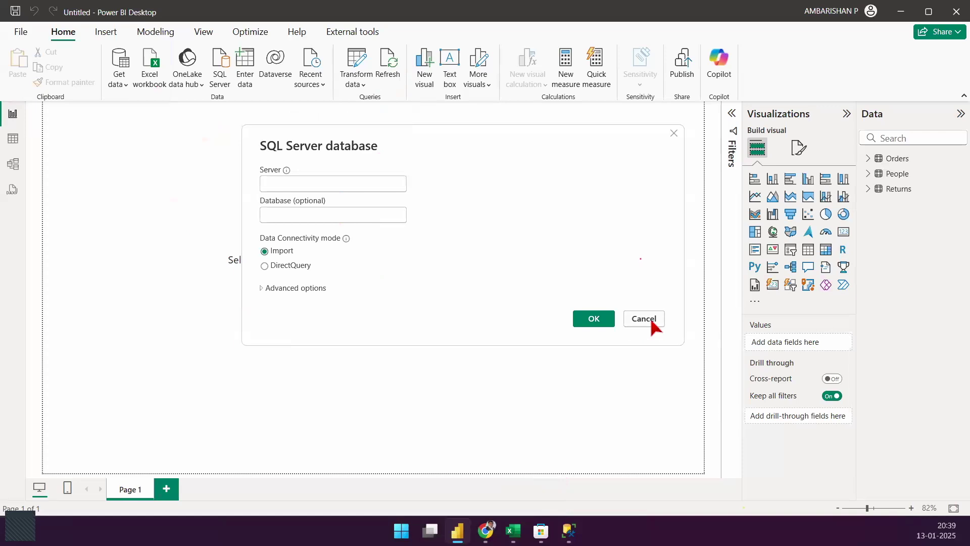
Step: Cancel the SQL Server connection and connect to Oracle database from the full Get Data connector list
click(648, 317)
click(124, 91)
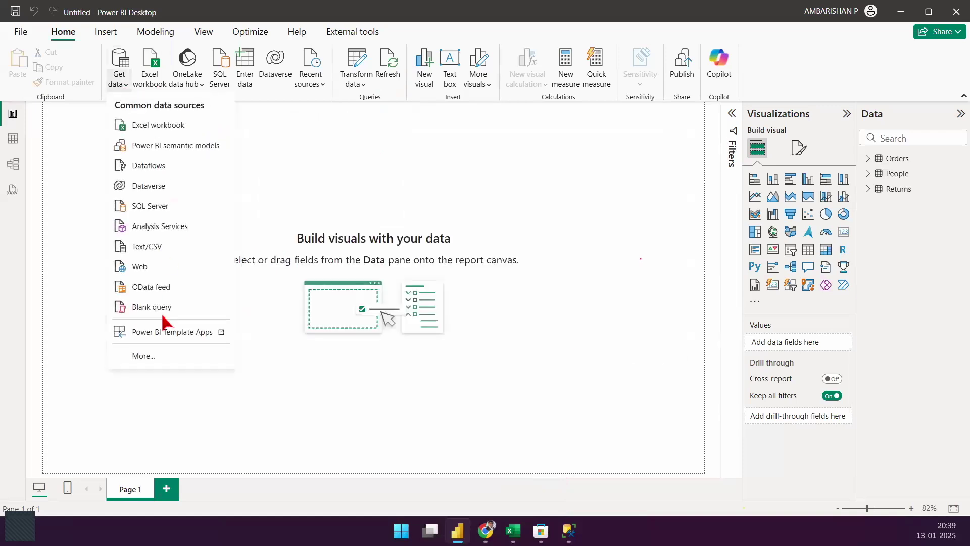
click(152, 355)
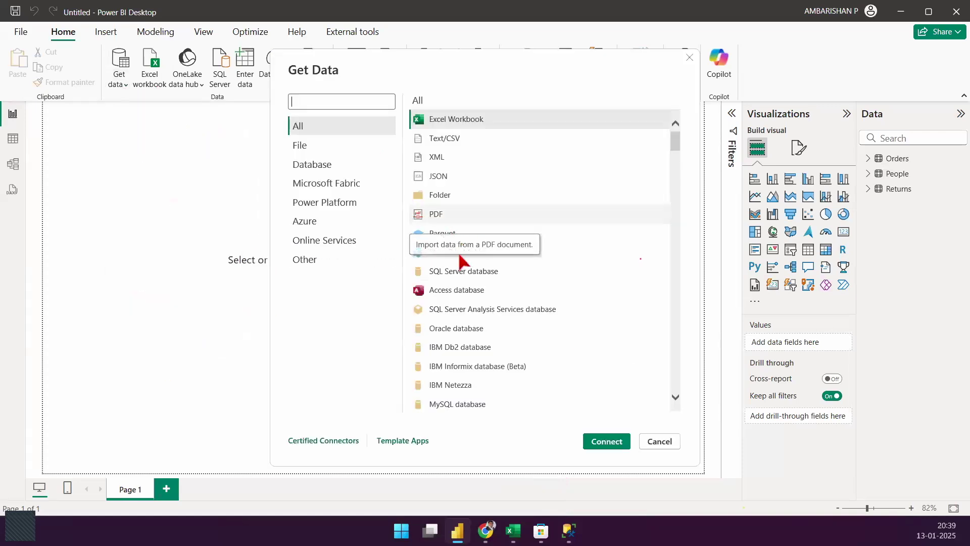
click(477, 329)
key(Return)
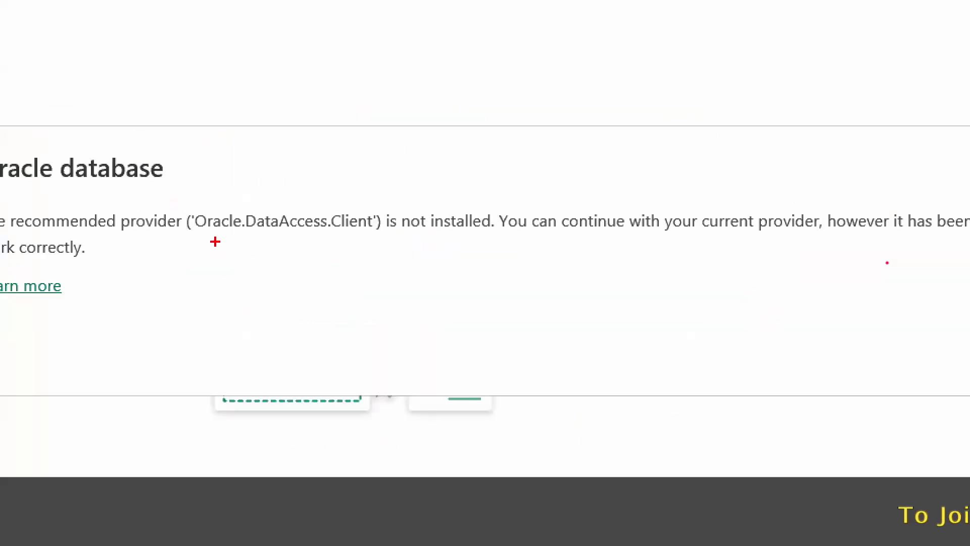
Step: Underline the Oracle provider notice in red, box Learn more with an arrow, and clear the marks
drag(215, 241, 524, 239)
drag(461, 194, 535, 133)
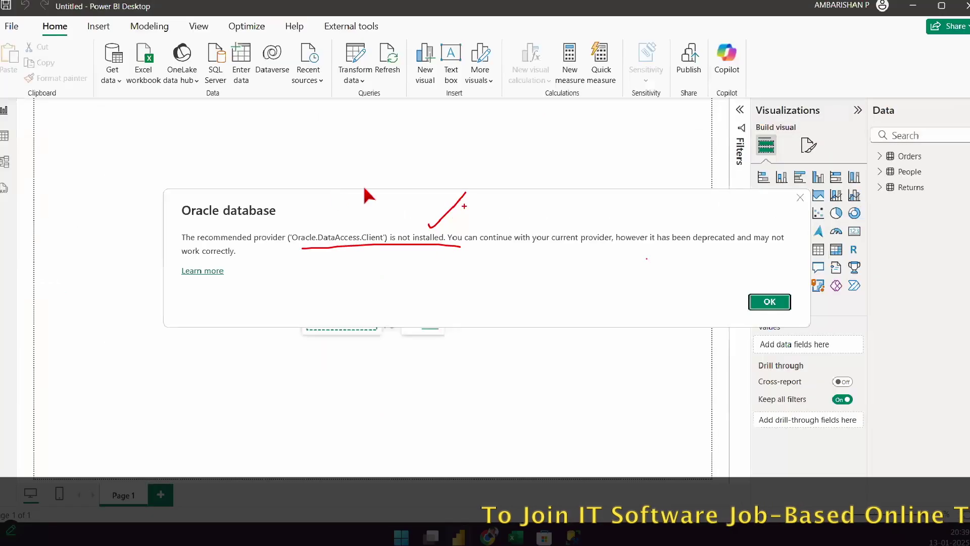
key(Escape)
mouse_move(171, 256)
mouse_down()
mouse_move(272, 289)
mouse_move(323, 213)
mouse_up()
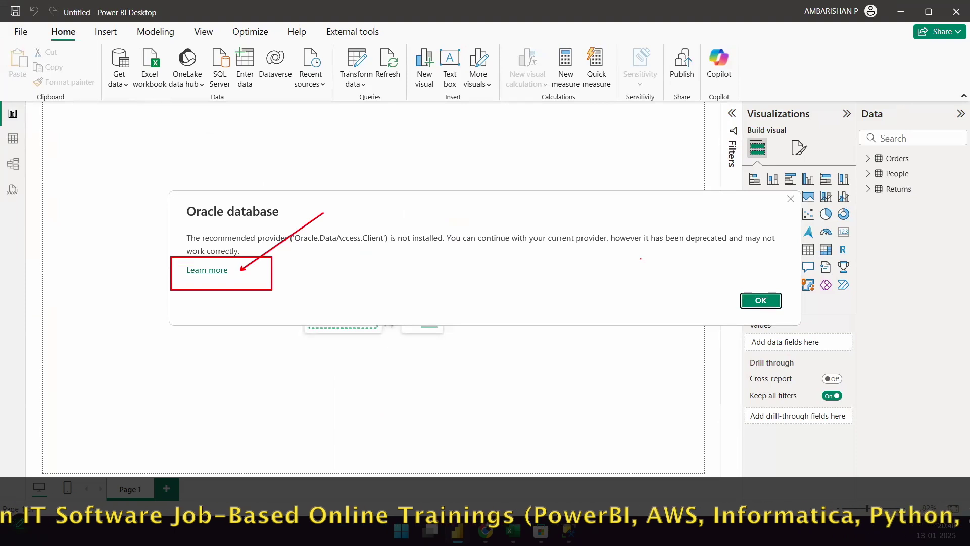
mouse_move(364, 249)
mouse_down()
mouse_move(465, 252)
mouse_move(435, 269)
mouse_up()
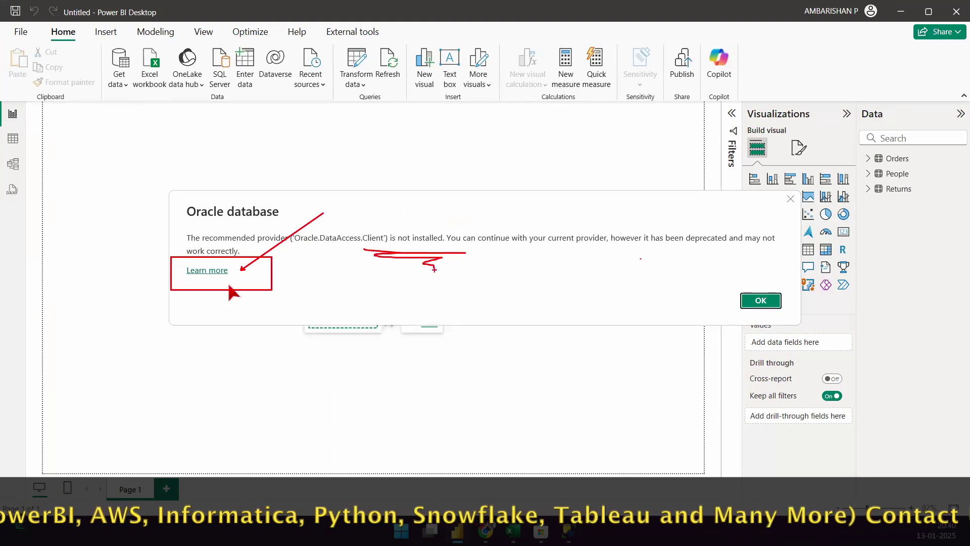
key(Escape)
Step: Accept the Oracle provider notice, mark the Server field and bracket Data Connectivity mode in red, and clear the marks
click(761, 301)
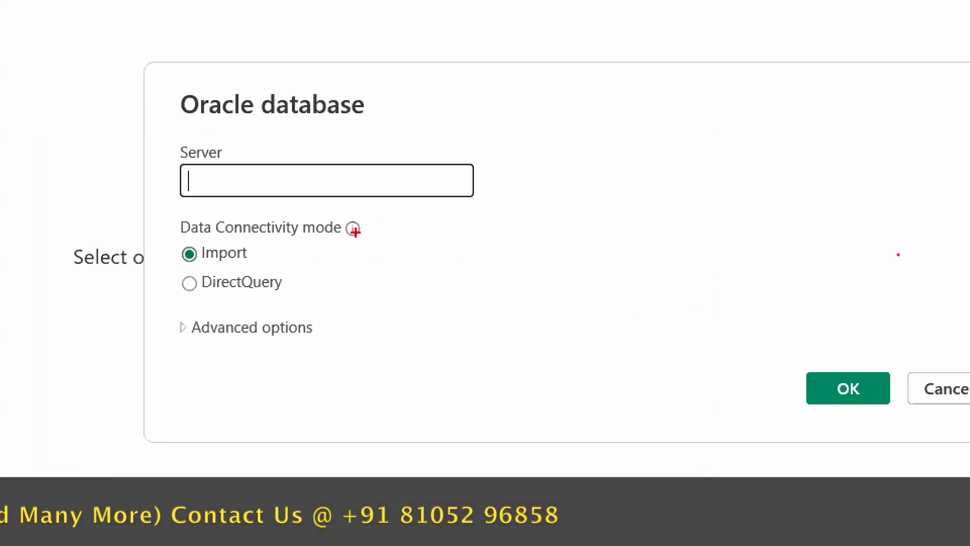
drag(241, 150, 315, 73)
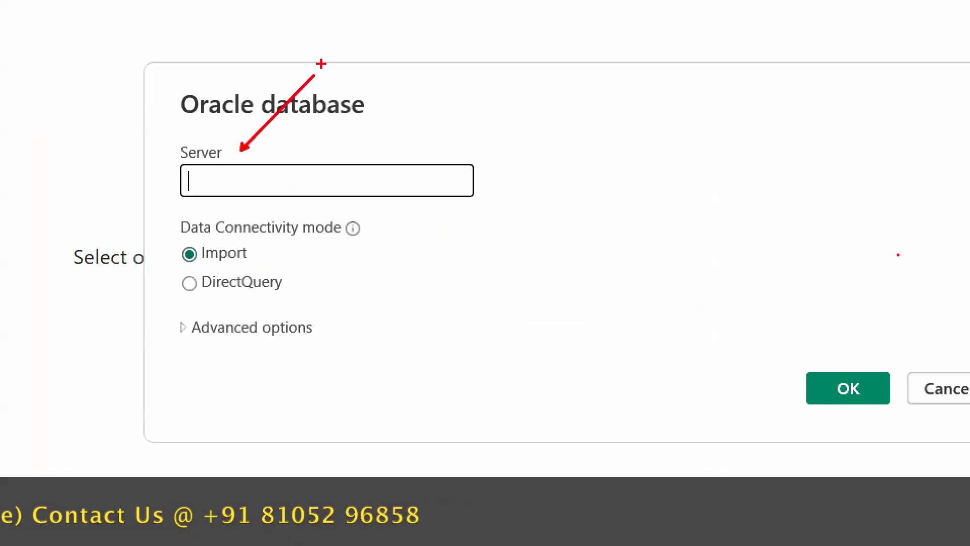
drag(268, 137, 402, 122)
mouse_move(306, 140)
mouse_down()
mouse_move(367, 134)
mouse_move(375, 180)
mouse_move(458, 119)
mouse_up()
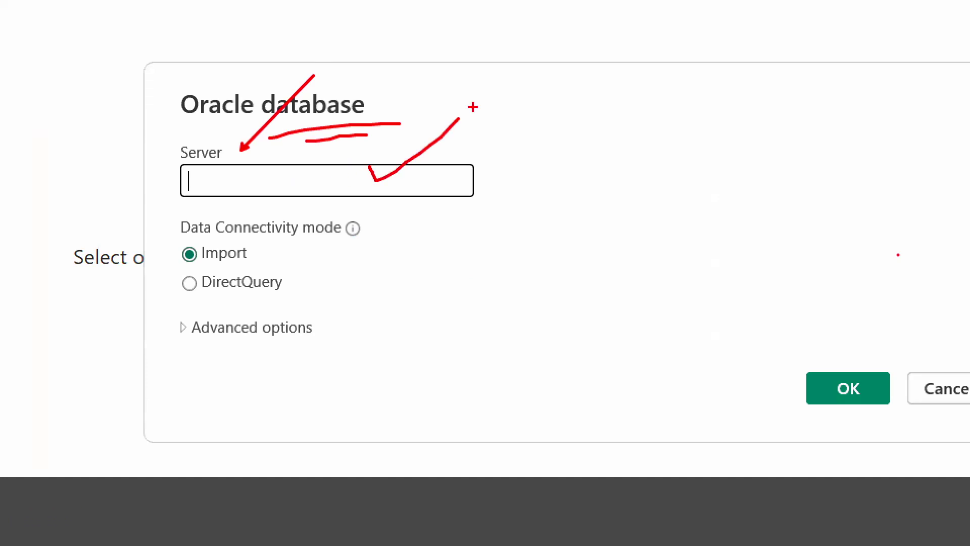
mouse_move(348, 211)
mouse_down()
mouse_move(374, 208)
mouse_move(386, 293)
mouse_move(282, 302)
mouse_up()
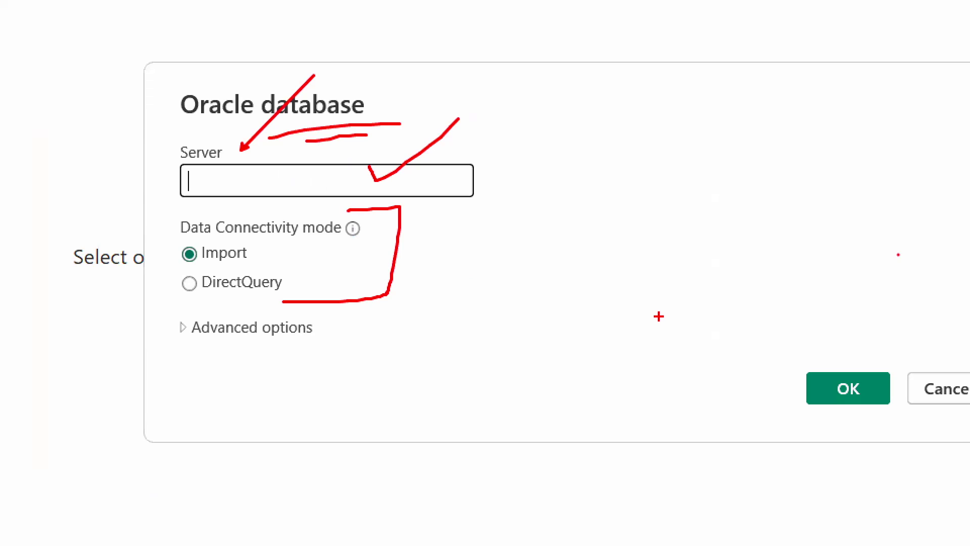
key(Escape)
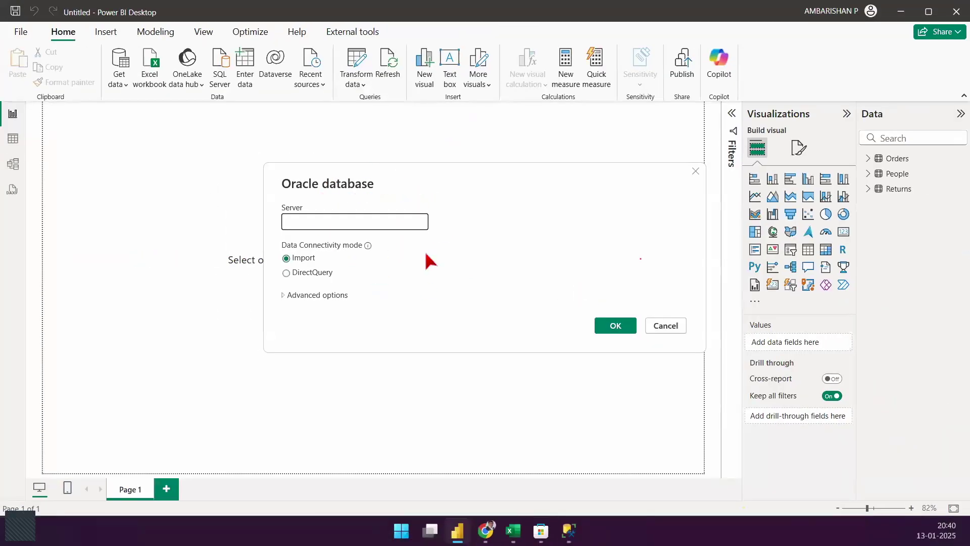
Step: Cancel the Oracle connection, reopen the SQL Server connection window, mark Server and Database with red arrows, and clear the arrows
click(665, 326)
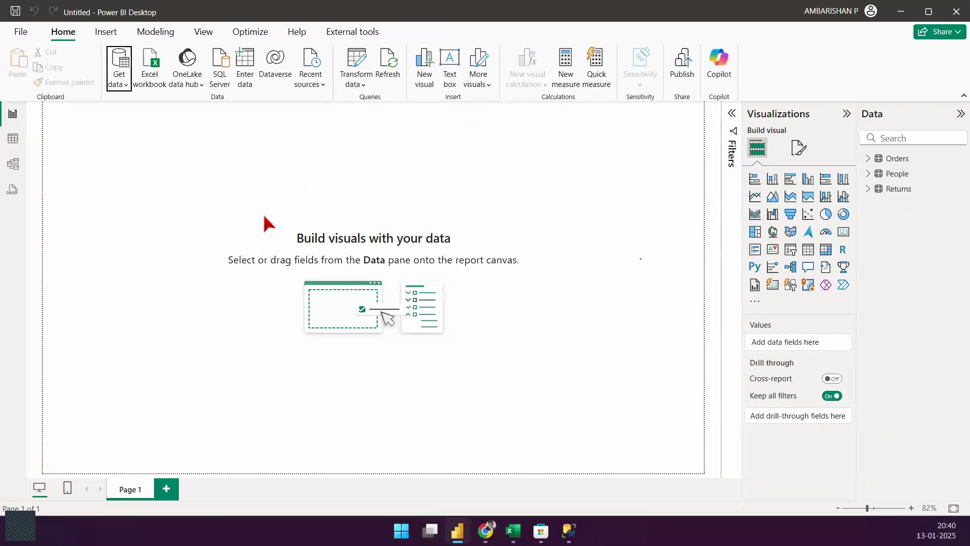
click(228, 189)
click(223, 71)
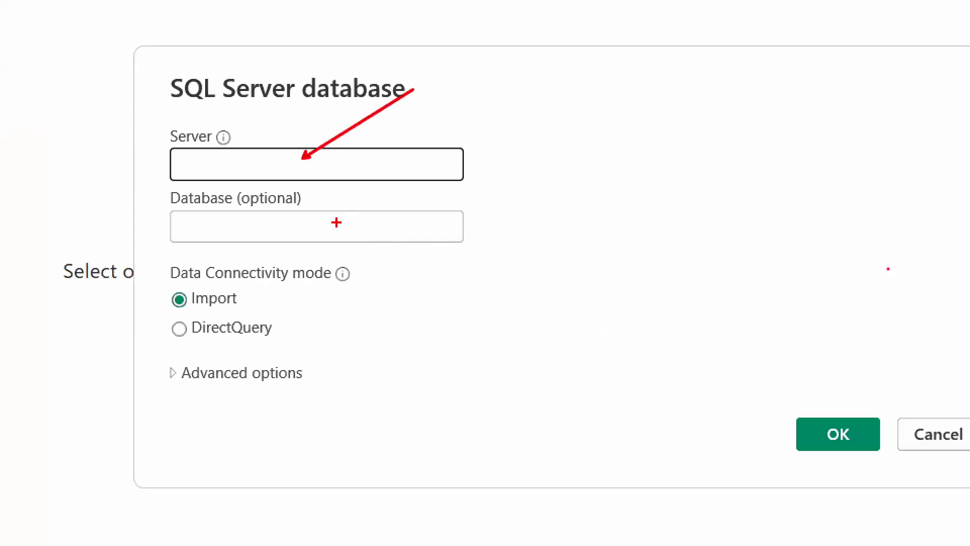
drag(337, 222, 444, 301)
key(Escape)
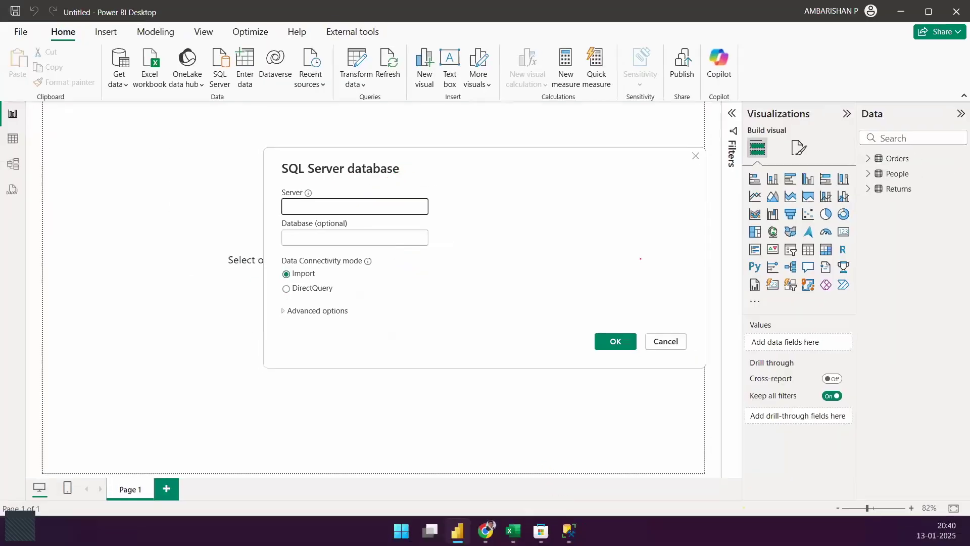
Step: Switch to SQL Server Management Studio, mark the HR database and the dbo.employees table with its query results in red, and clear the marks
key(alt+Tab)
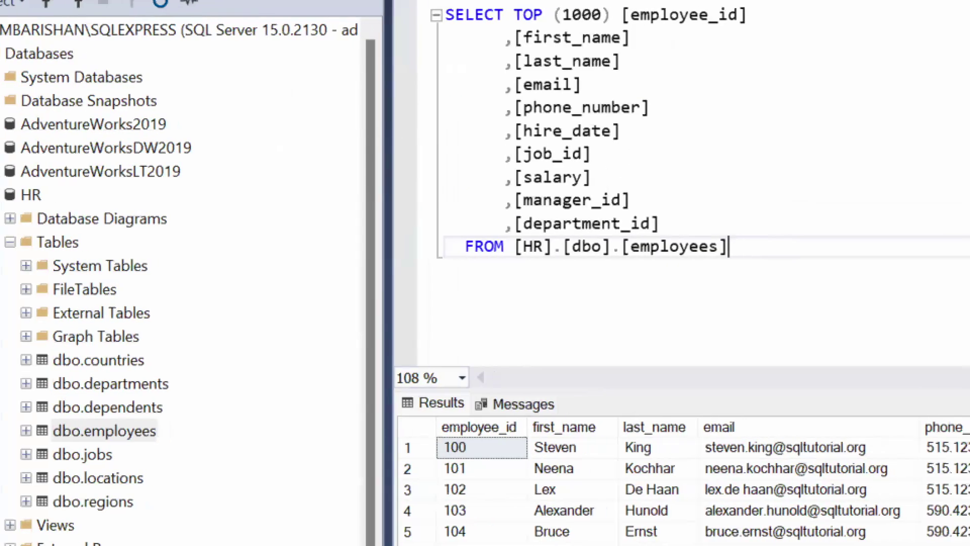
drag(41, 183, 152, 215)
drag(211, 152, 110, 197)
mouse_move(64, 416)
mouse_down()
mouse_move(228, 449)
mouse_move(675, 318)
mouse_move(683, 399)
mouse_up()
mouse_move(664, 374)
mouse_down()
mouse_move(686, 403)
mouse_move(740, 326)
mouse_up()
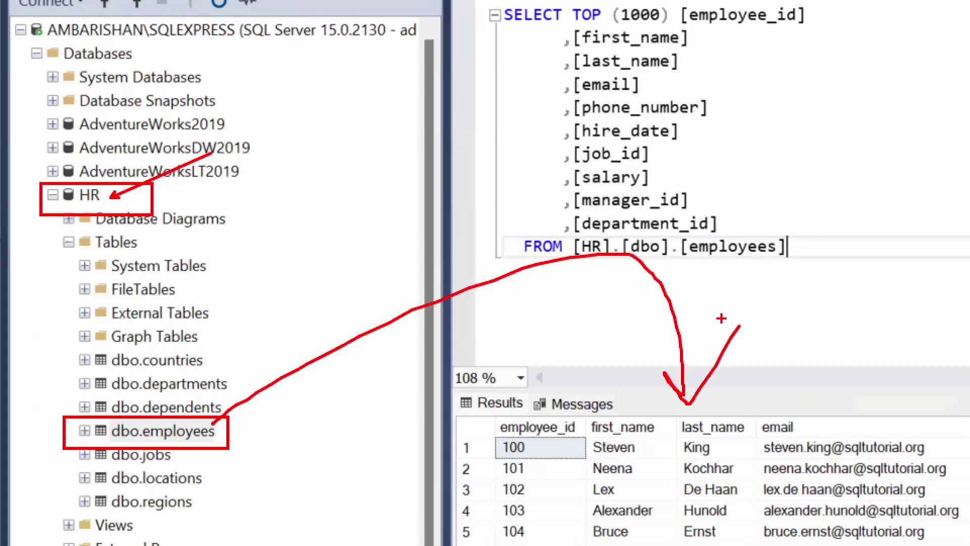
drag(161, 184, 263, 132)
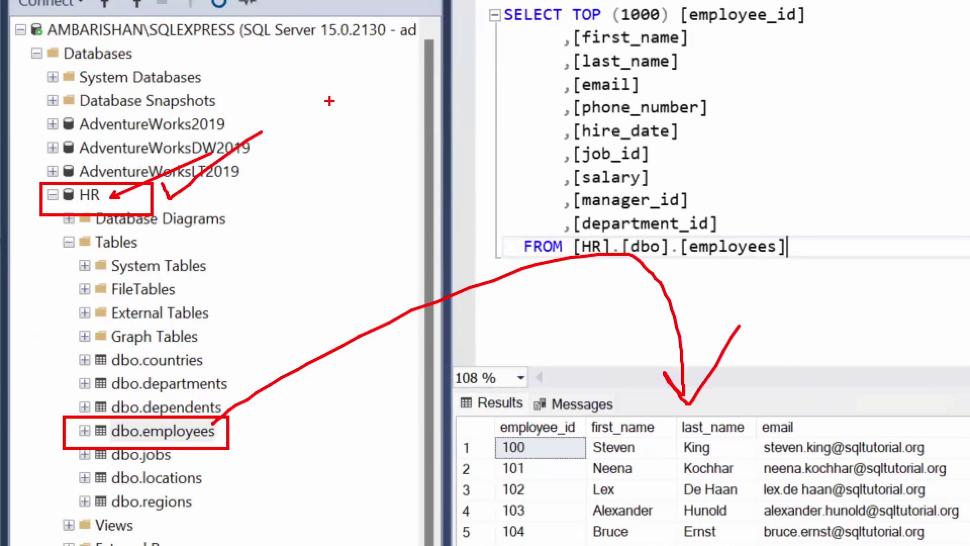
key(Escape)
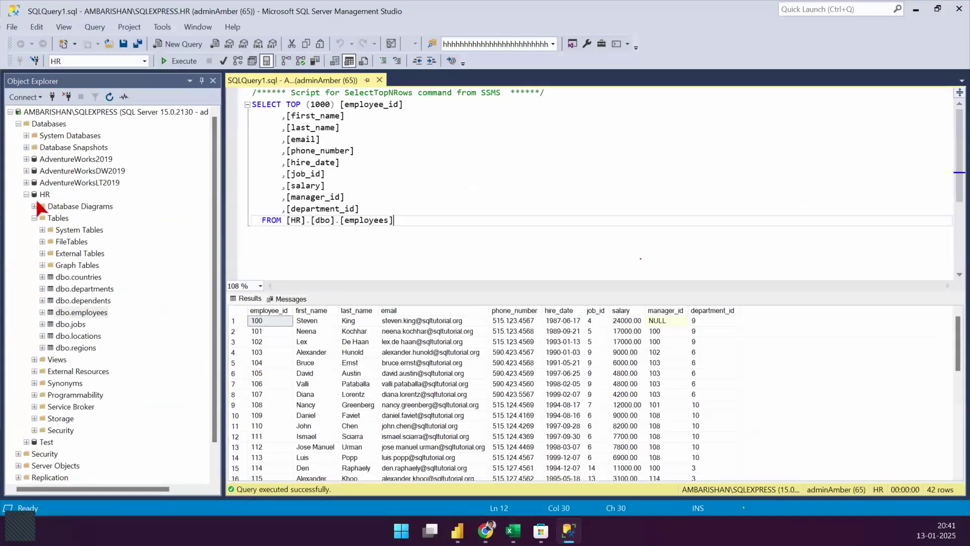
Step: Open the Connect to Server window, box the Server name field with a red arrow, clear the marks, and cancel the window
click(52, 97)
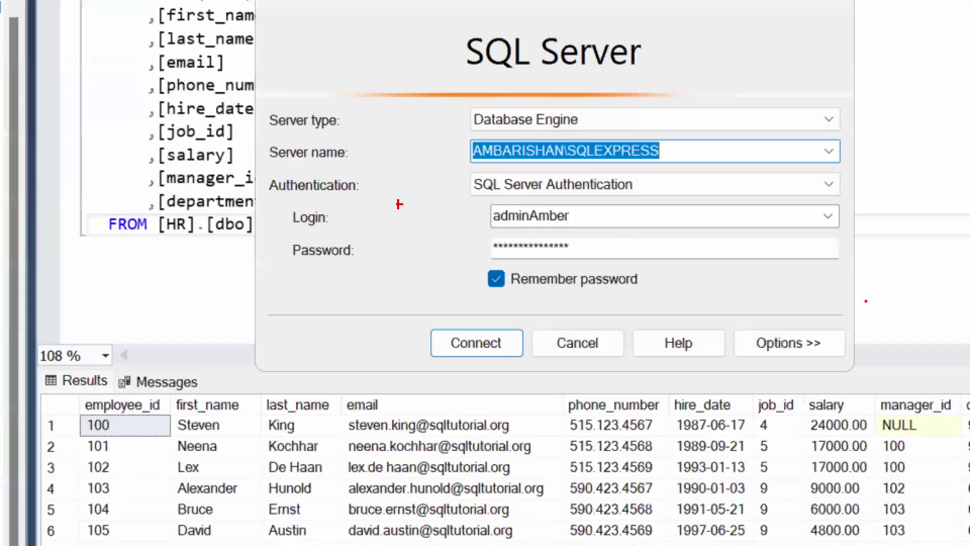
mouse_move(335, 172)
mouse_down()
mouse_move(570, 196)
mouse_move(591, 144)
mouse_up()
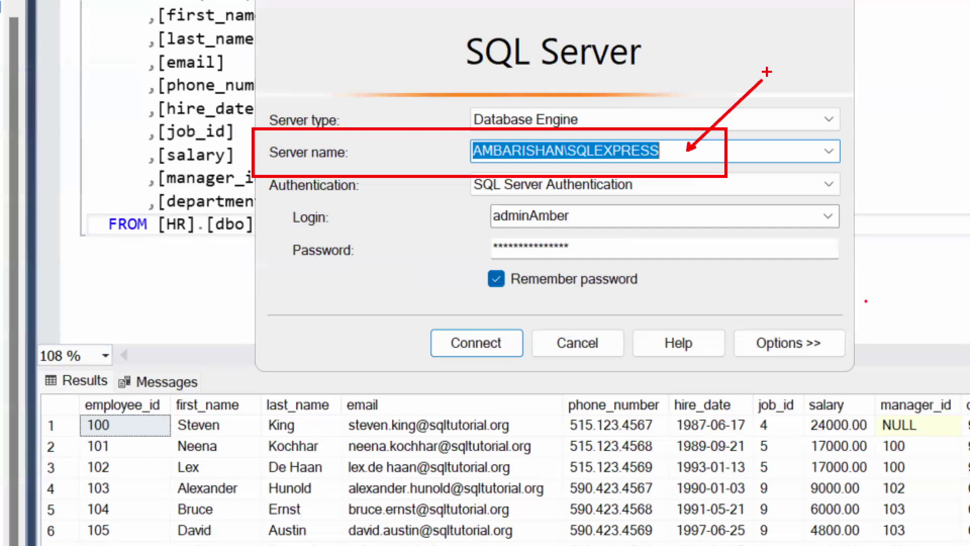
key(Escape)
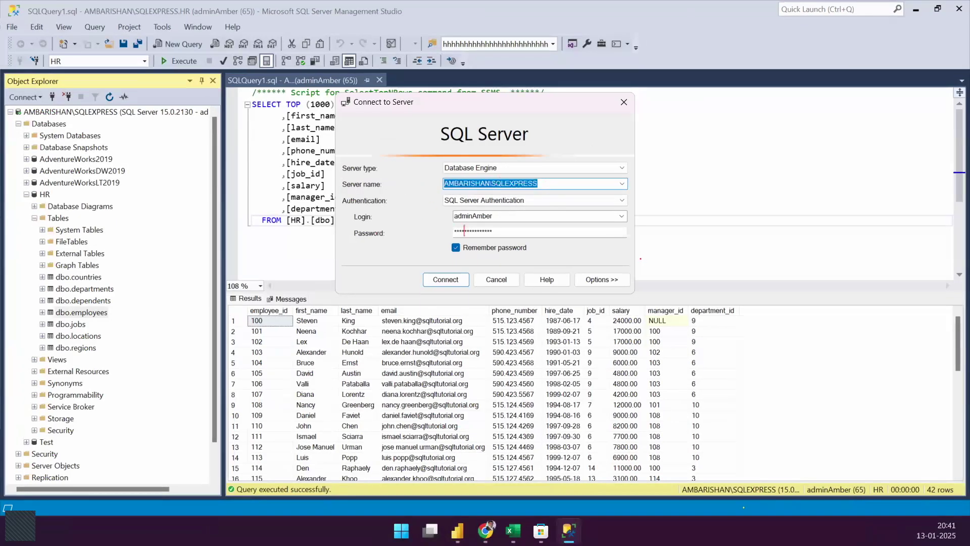
click(498, 278)
Step: Switch back to Power BI Desktop and enter the local SQLEXPRESS instance as the server and HR as the database
key(alt+Tab)
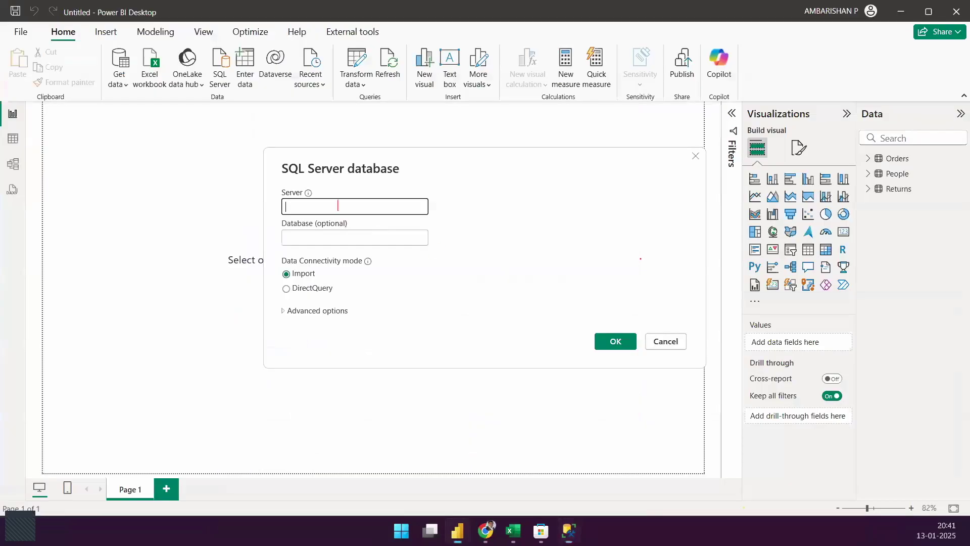
text(AMBARISHAN\SQLEXPRESS)
click(334, 207)
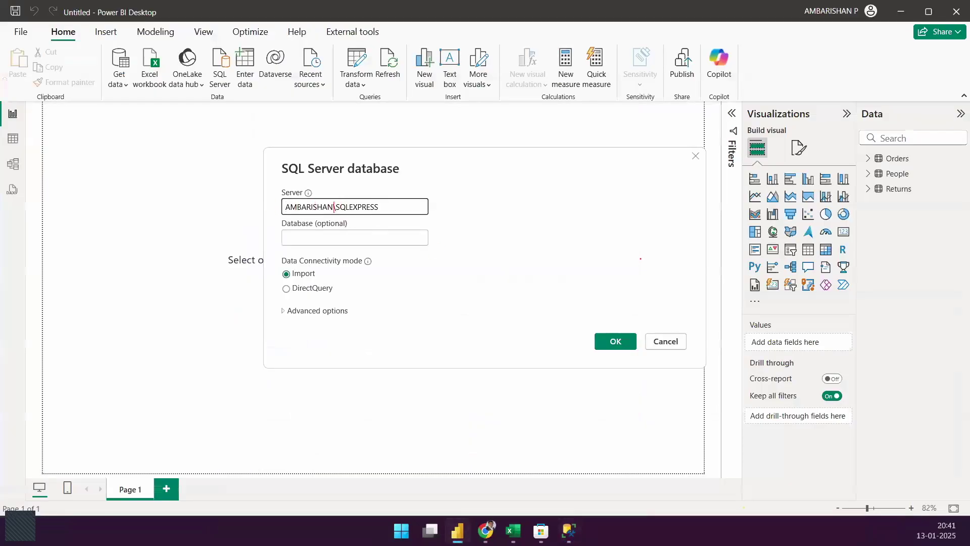
click(327, 236)
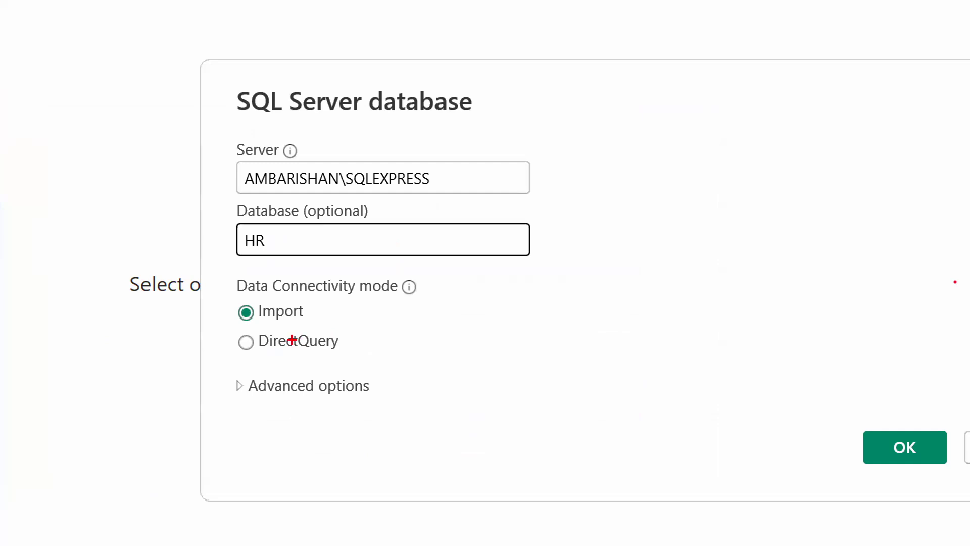
Step: Underline Data Connectivity mode in red, and draw an arrow from Import to a red box labelled D
drag(226, 300, 402, 299)
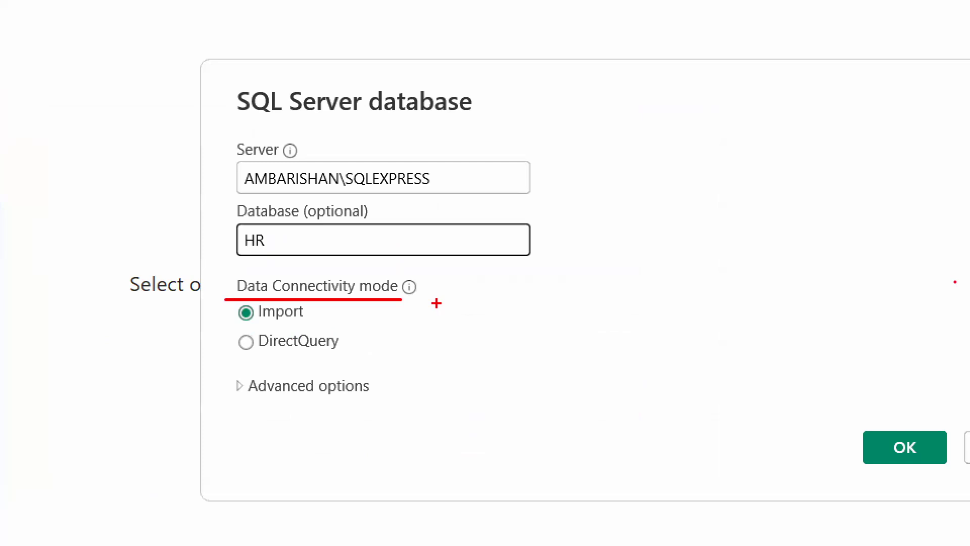
mouse_move(363, 128)
mouse_down()
mouse_move(485, 123)
mouse_move(482, 130)
mouse_up()
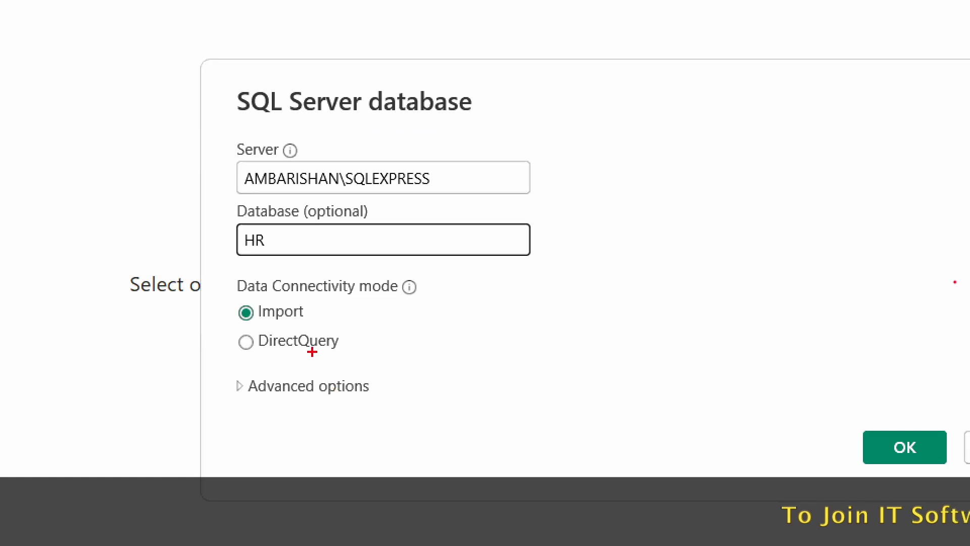
mouse_move(320, 316)
mouse_down()
mouse_move(555, 325)
mouse_move(562, 277)
mouse_move(583, 299)
mouse_up()
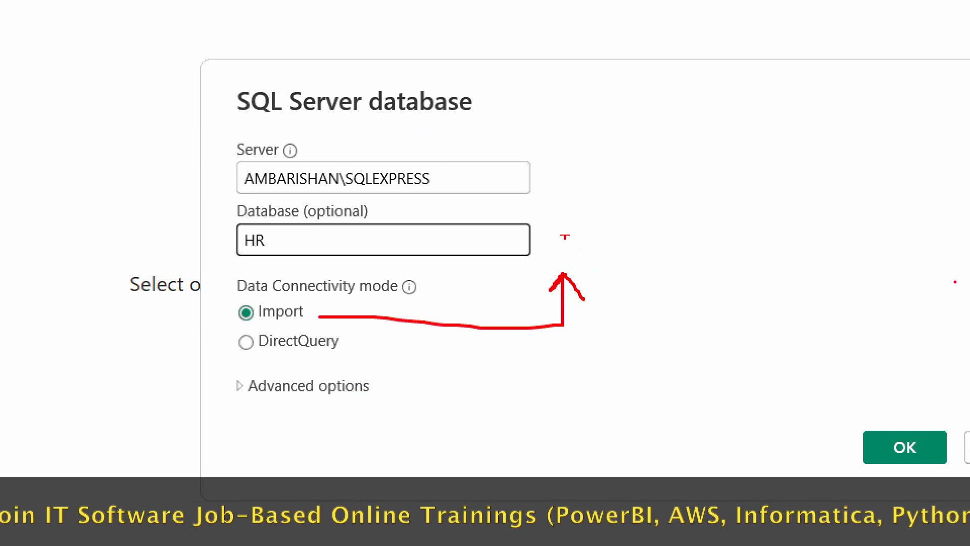
drag(534, 145, 607, 225)
drag(564, 162, 565, 186)
mouse_move(555, 157)
mouse_down()
mouse_move(580, 180)
mouse_move(540, 198)
mouse_up()
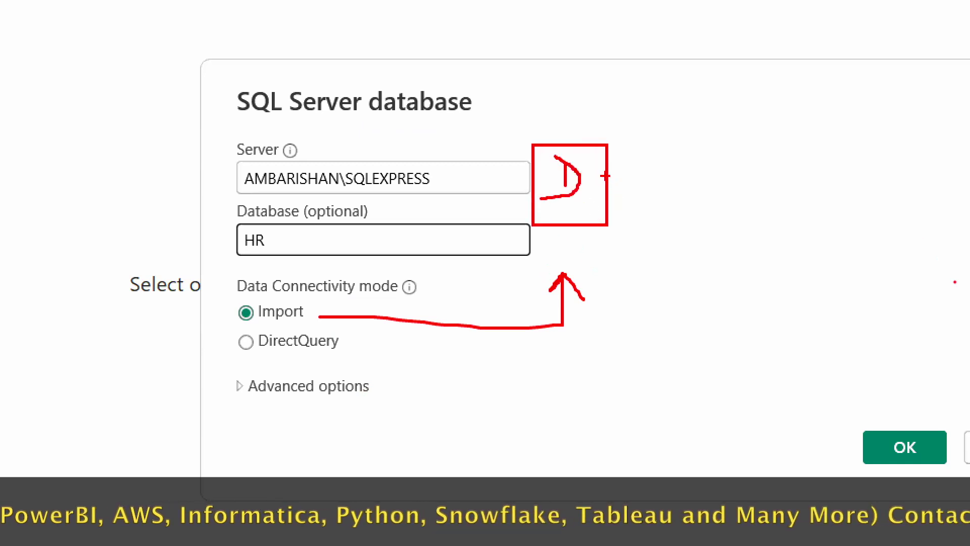
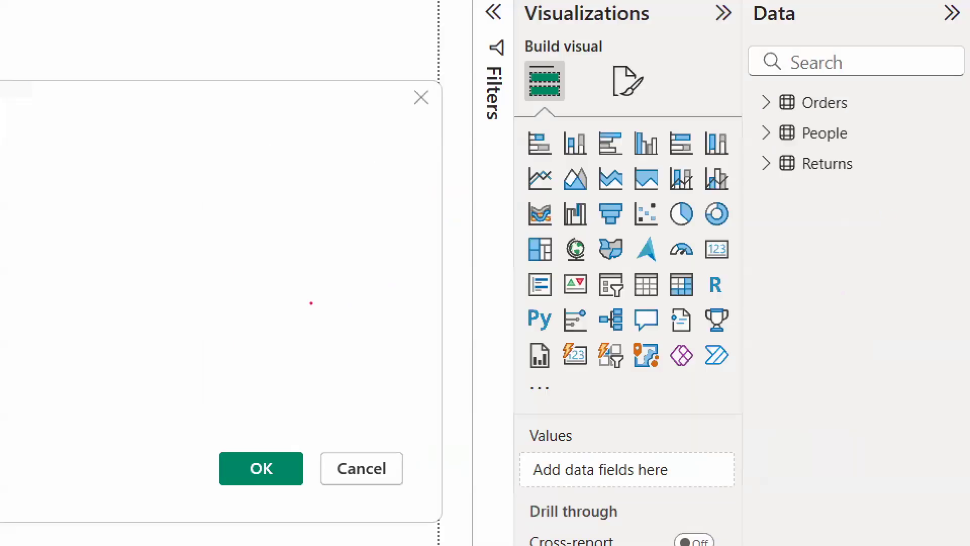
Step: Box the Orders, People and Returns tables in red, point an arrow at each one, and add tick marks
drag(749, 84, 911, 195)
drag(757, 106, 658, 106)
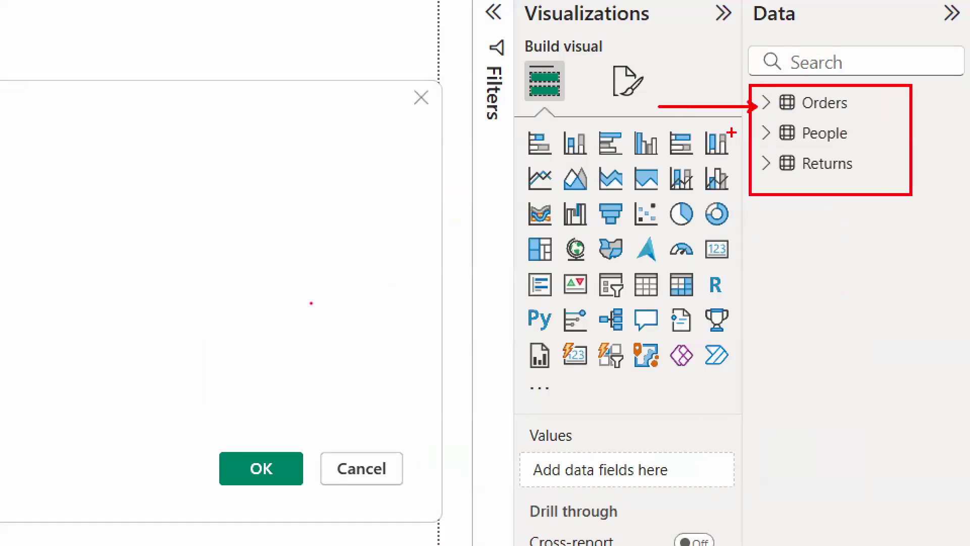
drag(761, 135, 653, 135)
drag(766, 168, 688, 167)
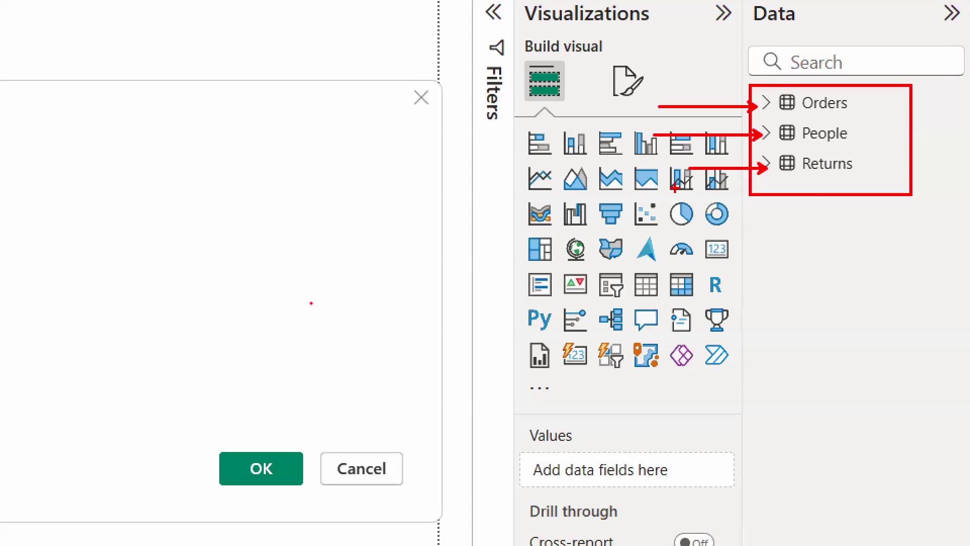
drag(829, 77, 911, 19)
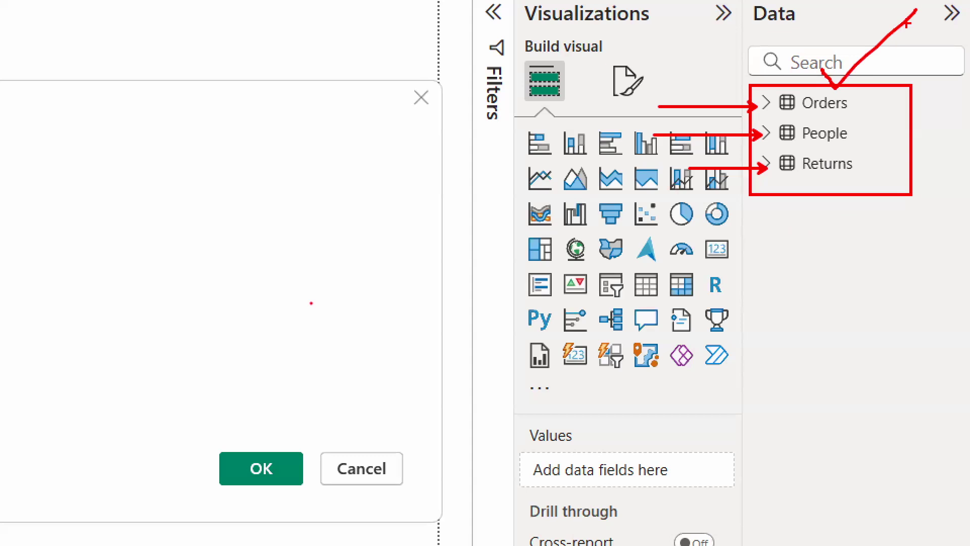
drag(821, 183, 916, 119)
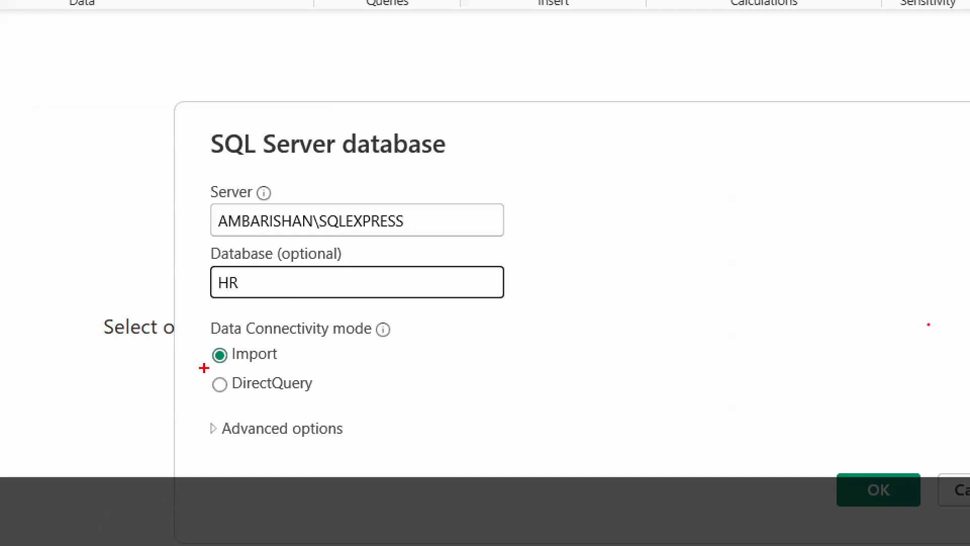
Step: Box the DirectQuery option in red with an arrow pointing to it, and clear the marks
drag(204, 367, 382, 417)
drag(310, 385, 443, 342)
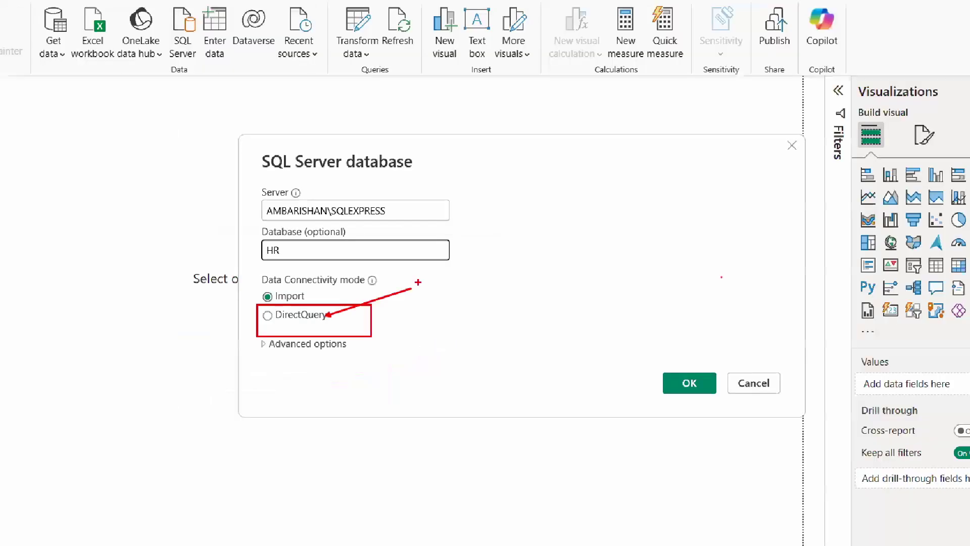
key(Escape)
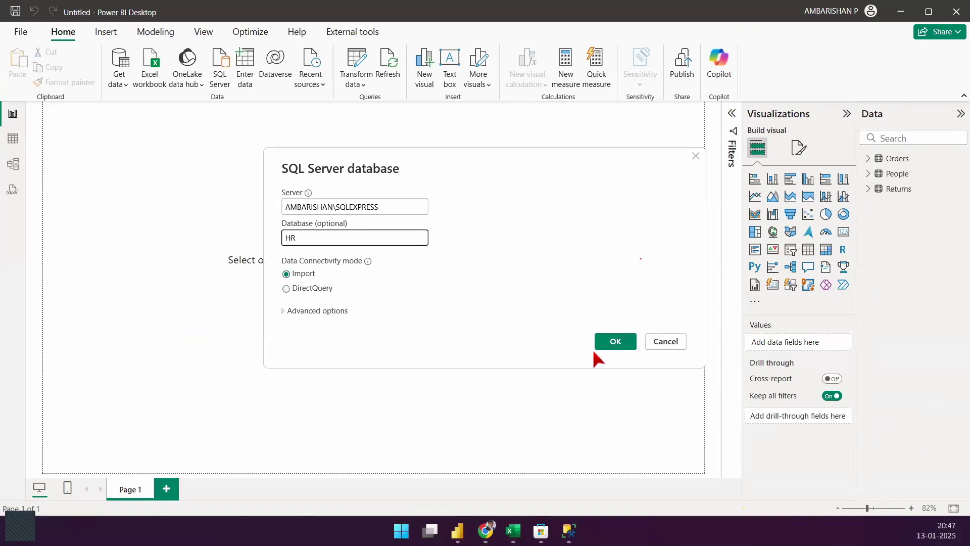
Step: Confirm the SQL Server connection in Import mode, and mark the Navigator title, the HR database and the employees table in red
click(612, 349)
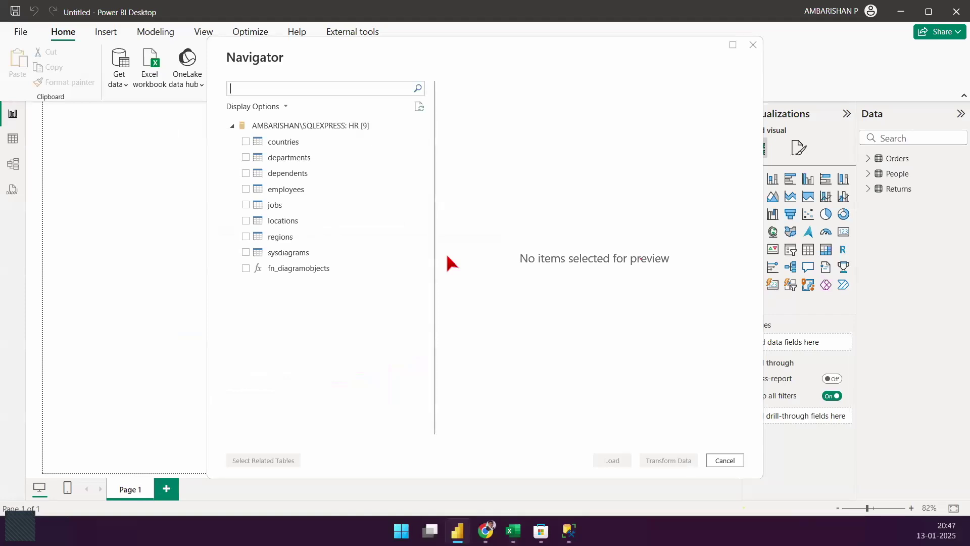
drag(207, 75, 277, 89)
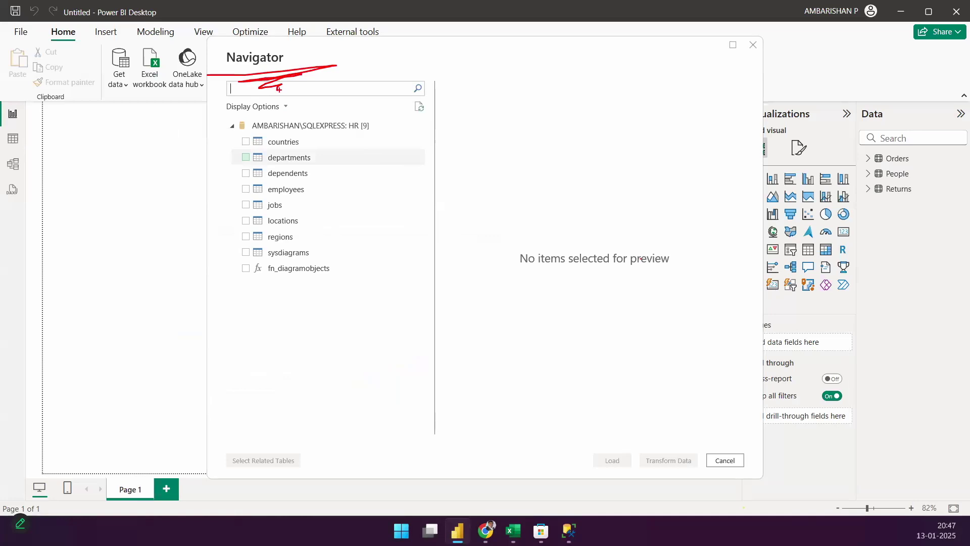
drag(238, 125, 379, 291)
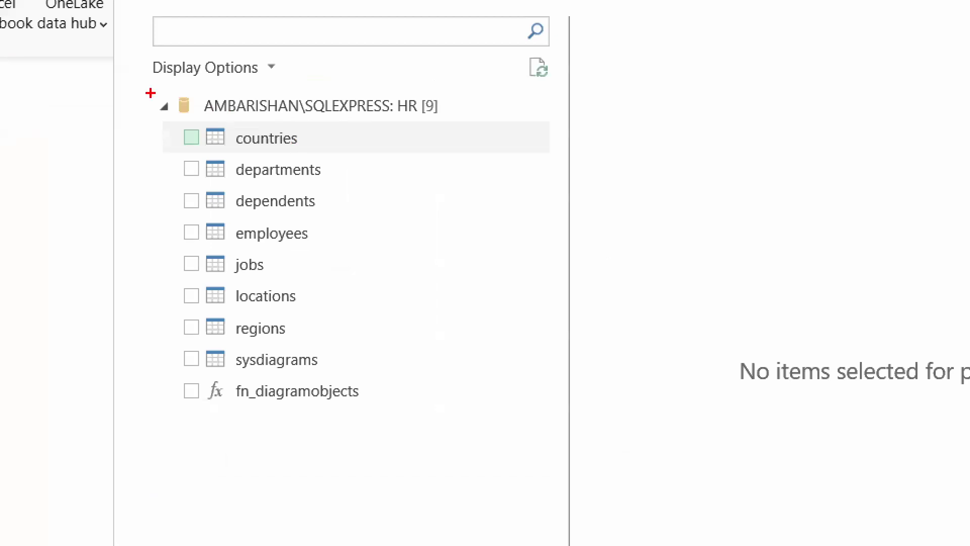
drag(138, 84, 485, 120)
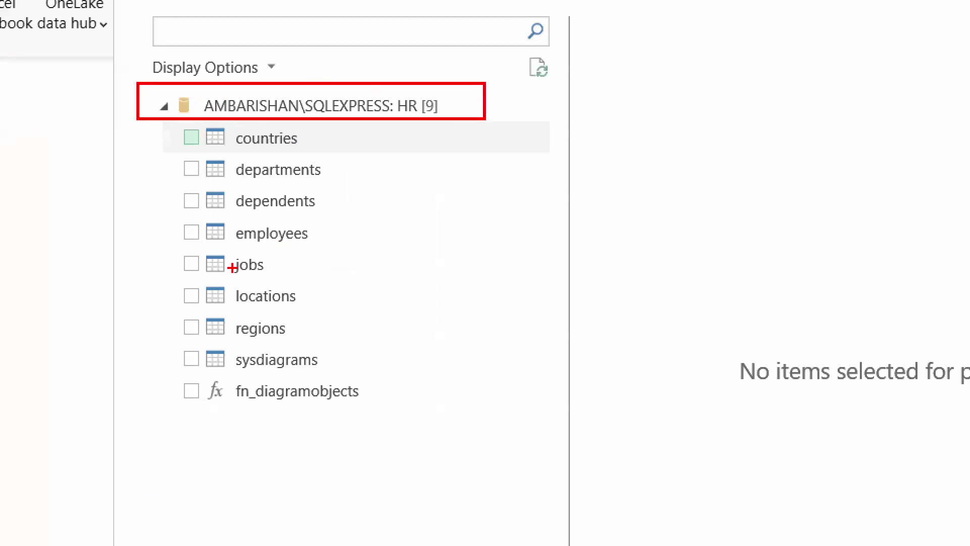
drag(145, 217, 405, 260)
drag(349, 231, 430, 190)
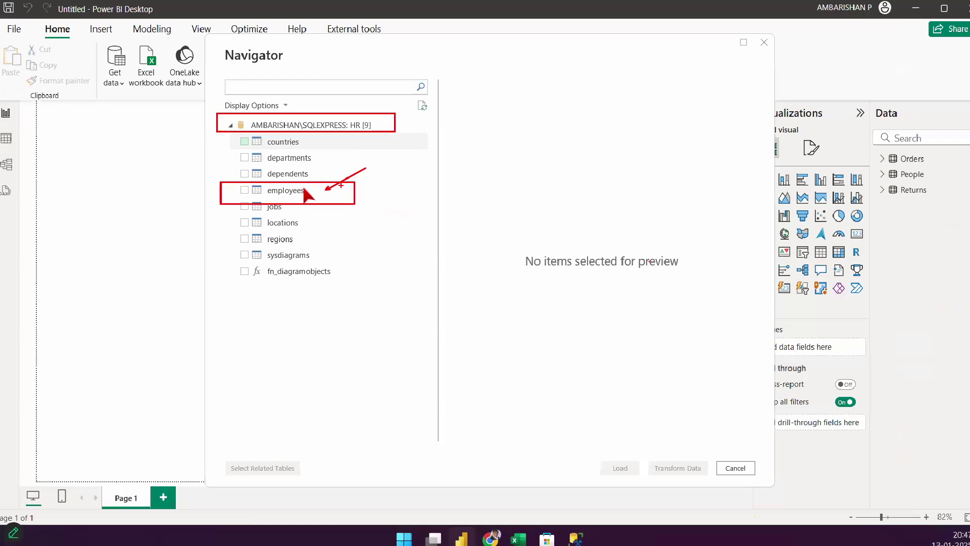
Step: Preview the employees table in the Navigator and look through its columns
click(318, 237)
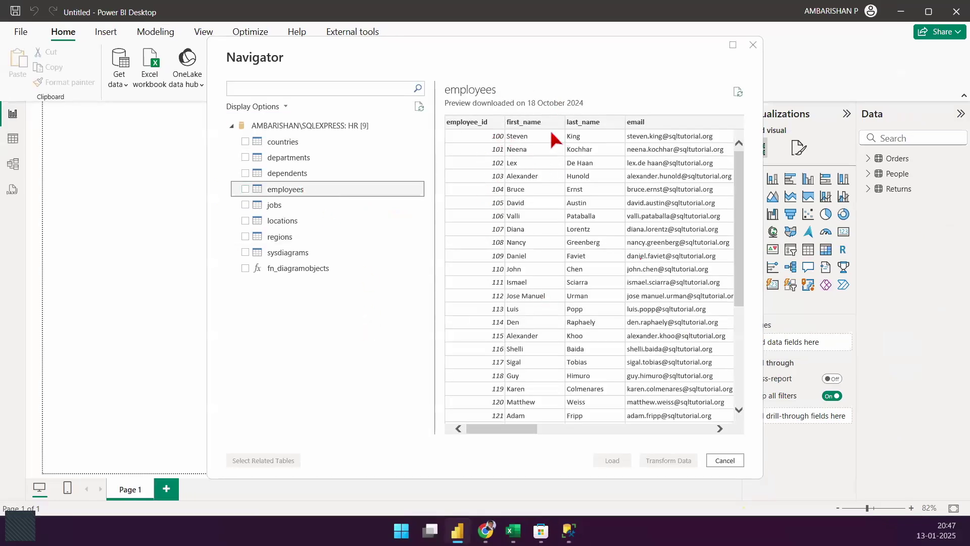
click(571, 430)
click(596, 431)
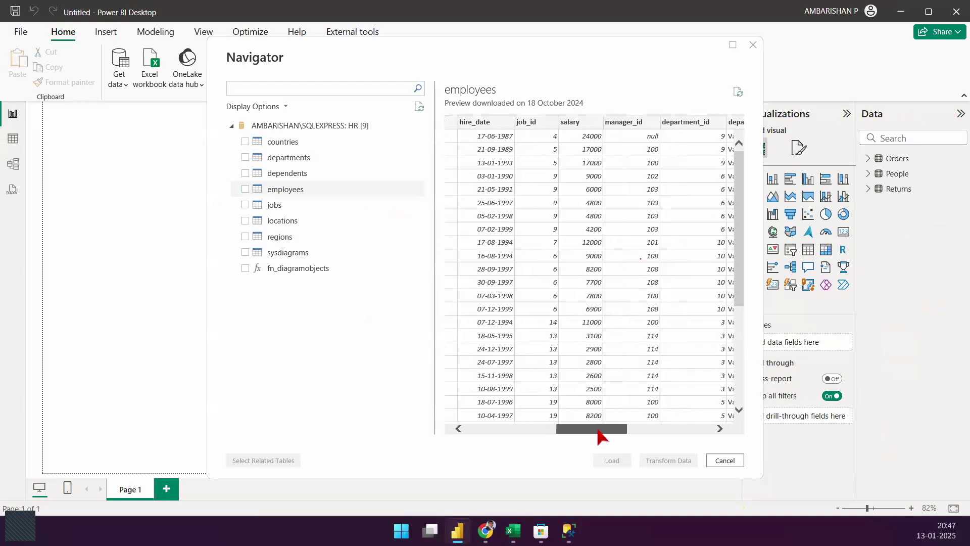
drag(596, 431, 497, 431)
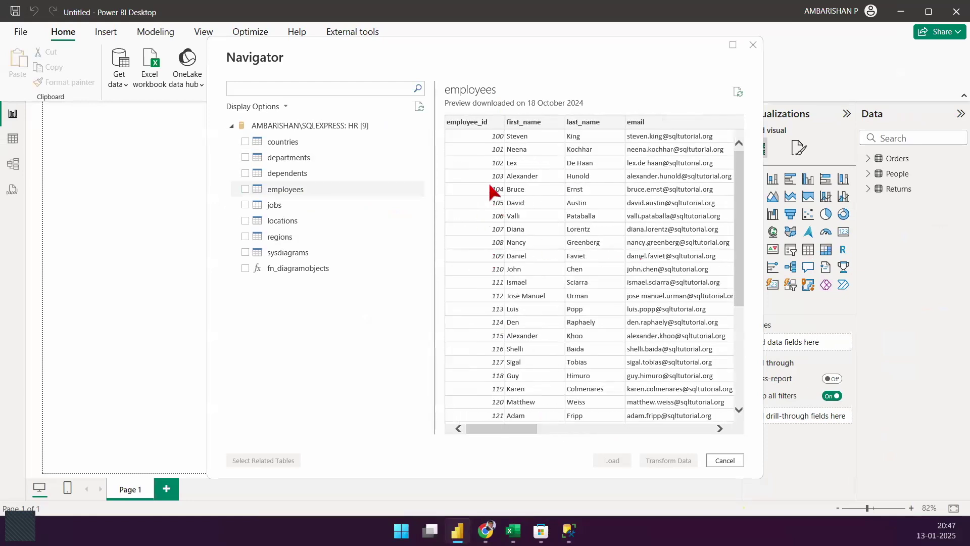
Step: Select the employees table for loading, and try adding countries and departments before deselecting both
click(247, 189)
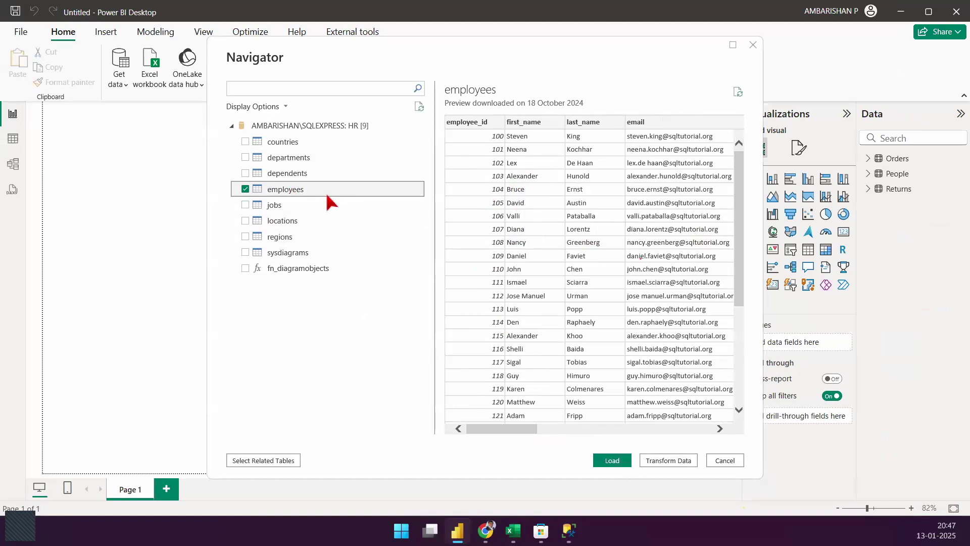
click(245, 142)
click(246, 157)
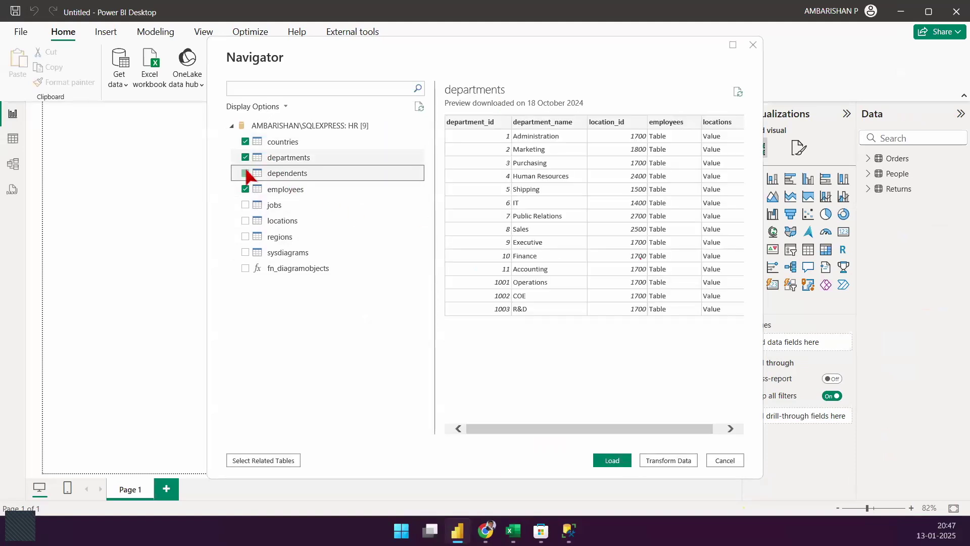
click(246, 157)
click(246, 142)
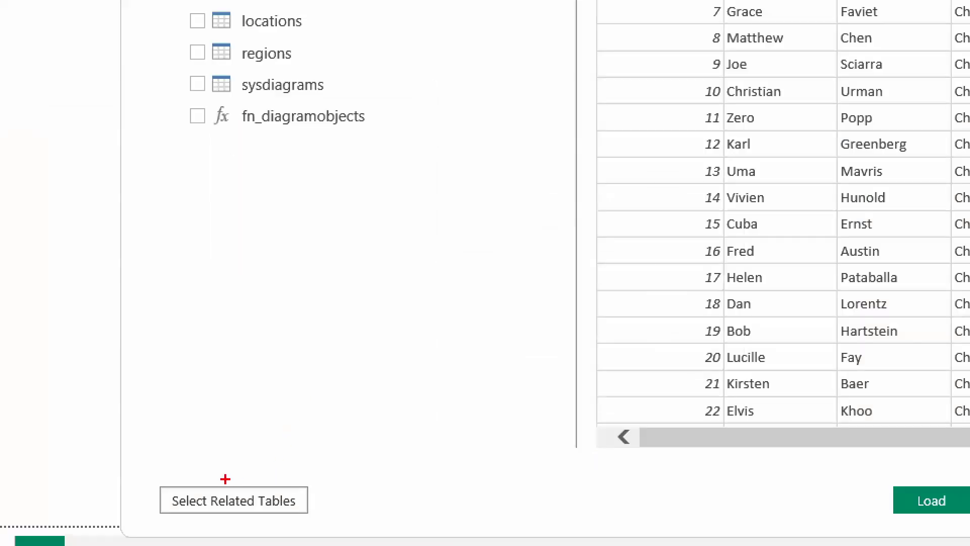
Step: Mark Select Related Tables with a red arrow and a tick, and sketch two linked boxes labelled PK and FK above it
drag(257, 449, 241, 415)
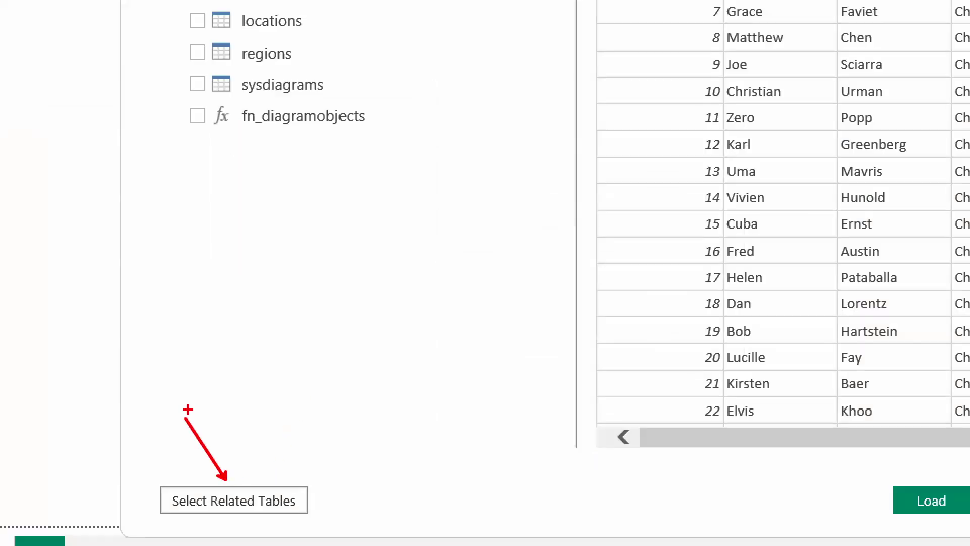
mouse_move(87, 177)
mouse_down()
mouse_move(167, 268)
mouse_move(300, 360)
mouse_up()
drag(144, 232, 231, 293)
mouse_move(113, 197)
mouse_down()
mouse_move(112, 238)
mouse_move(112, 224)
mouse_up()
mouse_move(136, 199)
mouse_down()
mouse_move(135, 239)
mouse_move(155, 241)
mouse_up()
mouse_move(248, 281)
mouse_down()
mouse_move(248, 301)
mouse_move(273, 298)
mouse_move(285, 279)
mouse_move(281, 316)
mouse_up()
mouse_move(298, 281)
mouse_down()
mouse_move(290, 289)
mouse_move(329, 317)
mouse_up()
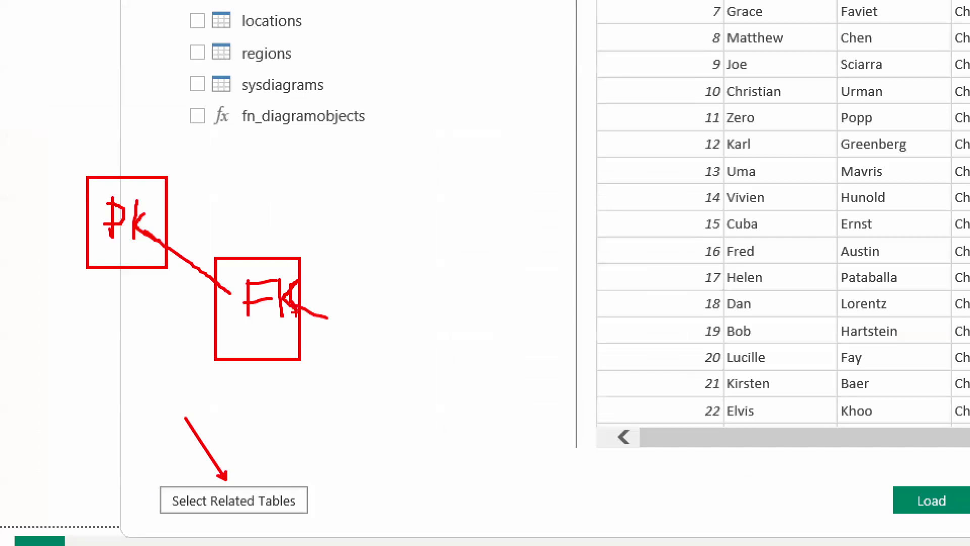
drag(259, 461, 347, 388)
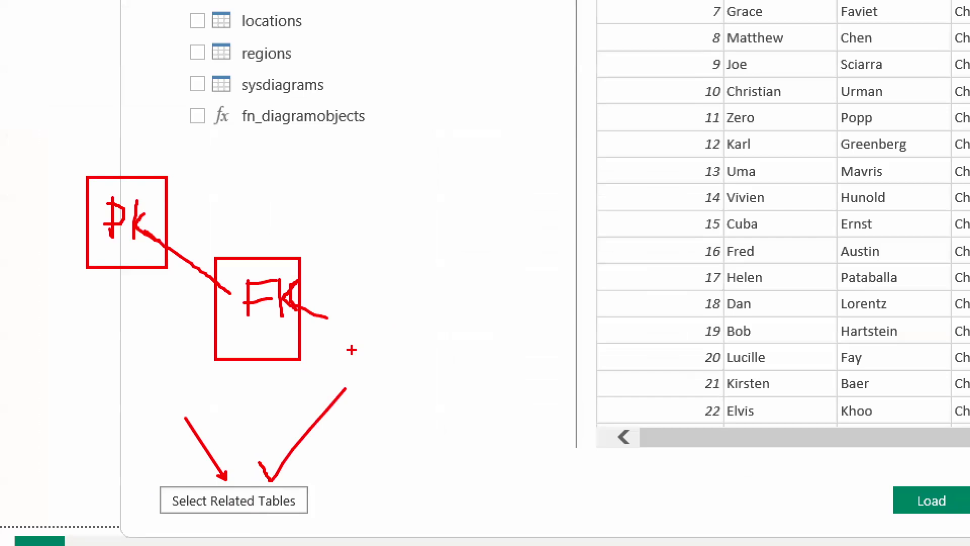
Step: Underline Select Related Tables in red, tick employees, departments, dependents and jobs, bracket that group, and clear the marks
mouse_move(193, 540)
mouse_down()
mouse_move(268, 535)
mouse_move(288, 544)
mouse_up()
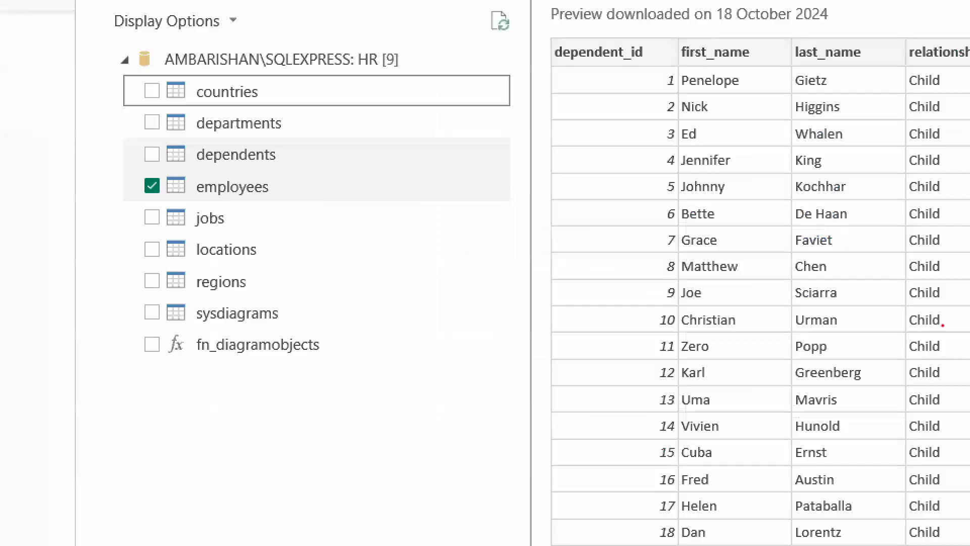
drag(287, 188, 328, 172)
mouse_move(293, 116)
mouse_down()
mouse_move(300, 124)
mouse_move(327, 100)
mouse_up()
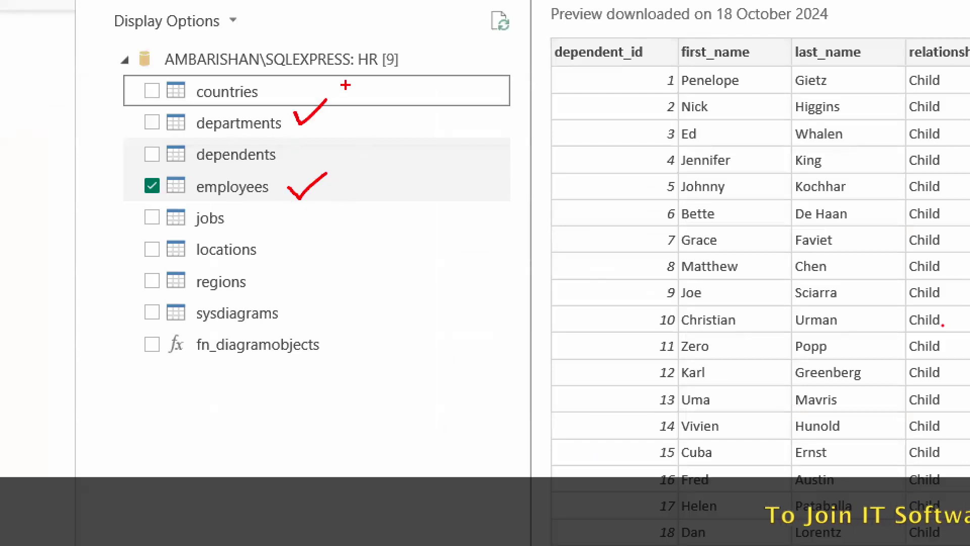
mouse_move(291, 155)
mouse_down()
mouse_move(304, 165)
mouse_move(335, 141)
mouse_up()
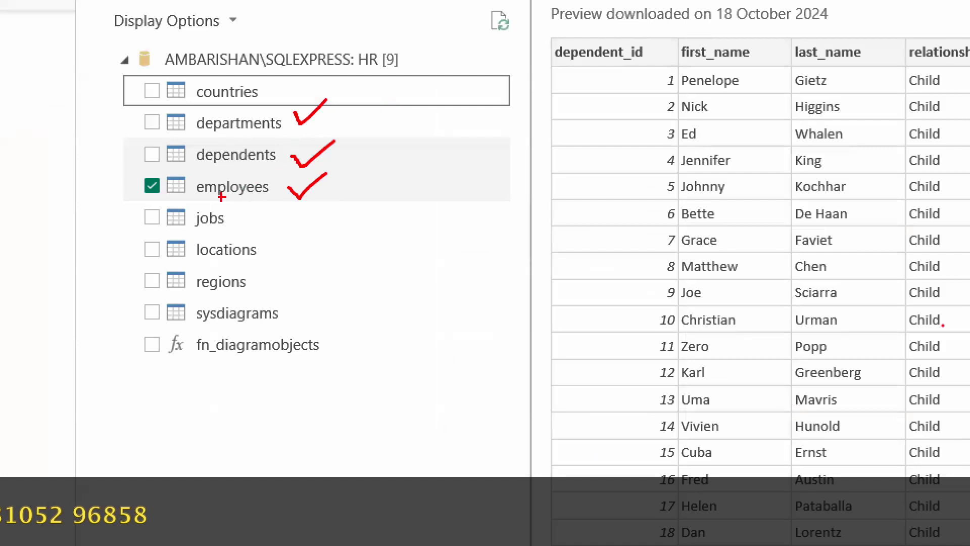
drag(198, 201, 250, 202)
mouse_move(194, 233)
mouse_down()
mouse_move(231, 232)
mouse_move(287, 178)
mouse_up()
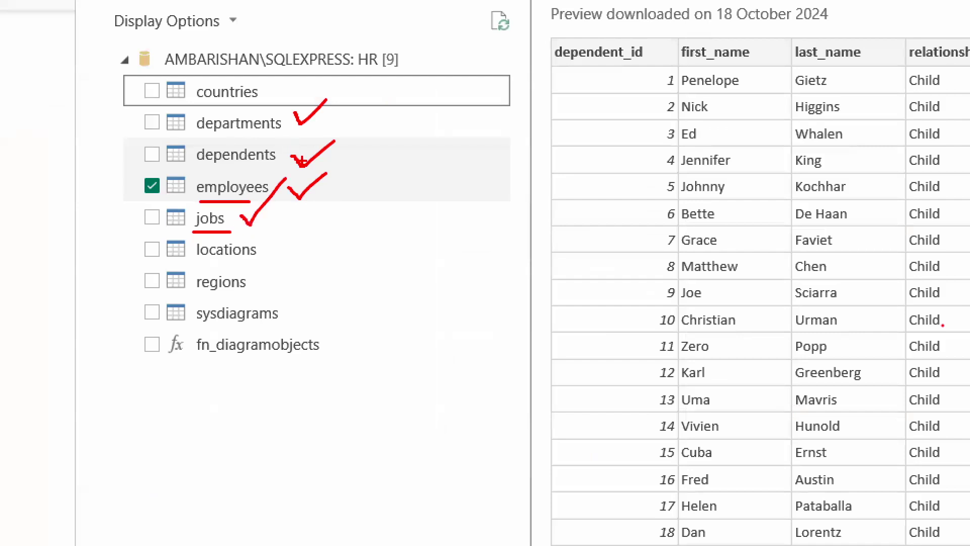
drag(192, 173, 218, 159)
mouse_move(199, 109)
mouse_down()
mouse_move(149, 105)
mouse_move(133, 212)
mouse_move(177, 231)
mouse_up()
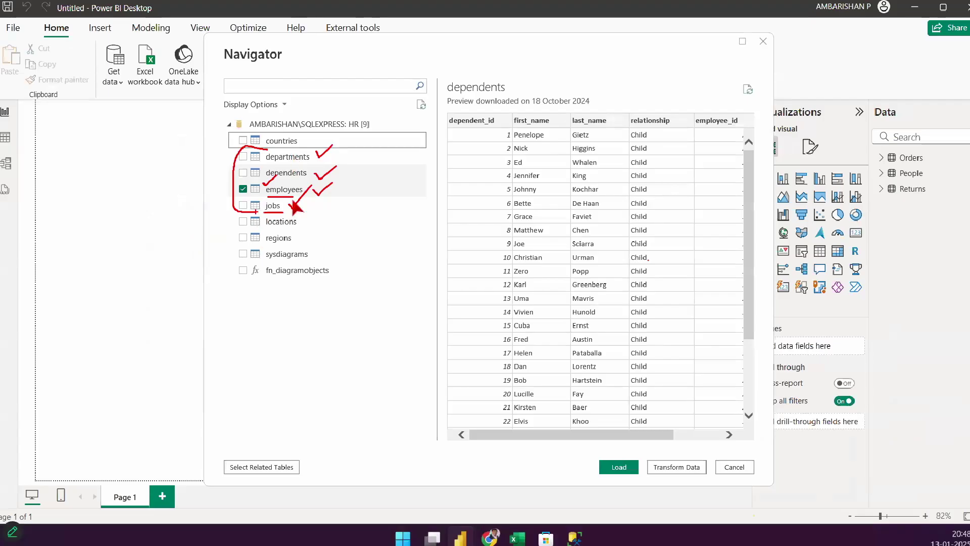
key(Escape)
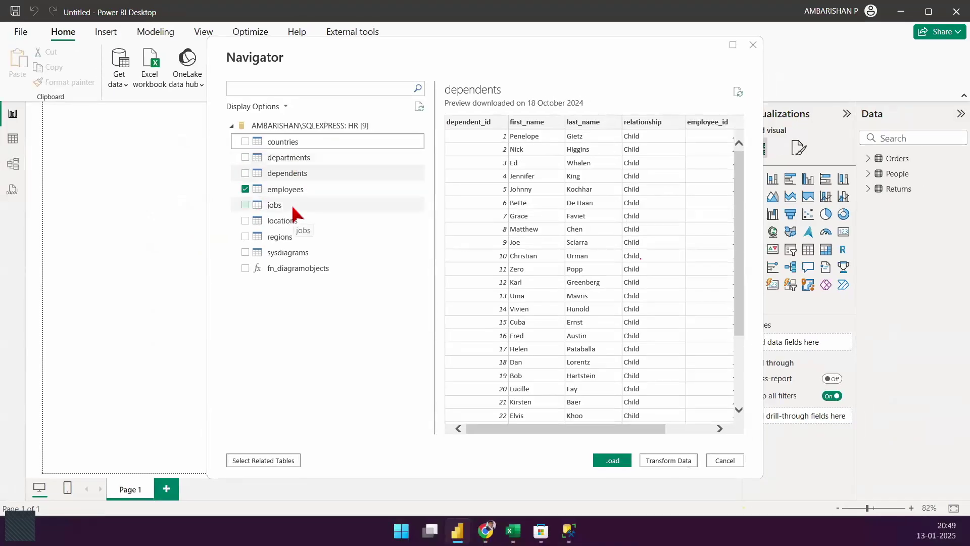
Step: Select the tables related to employees, and mark the four selected tables with a red box and an arrow each
click(263, 461)
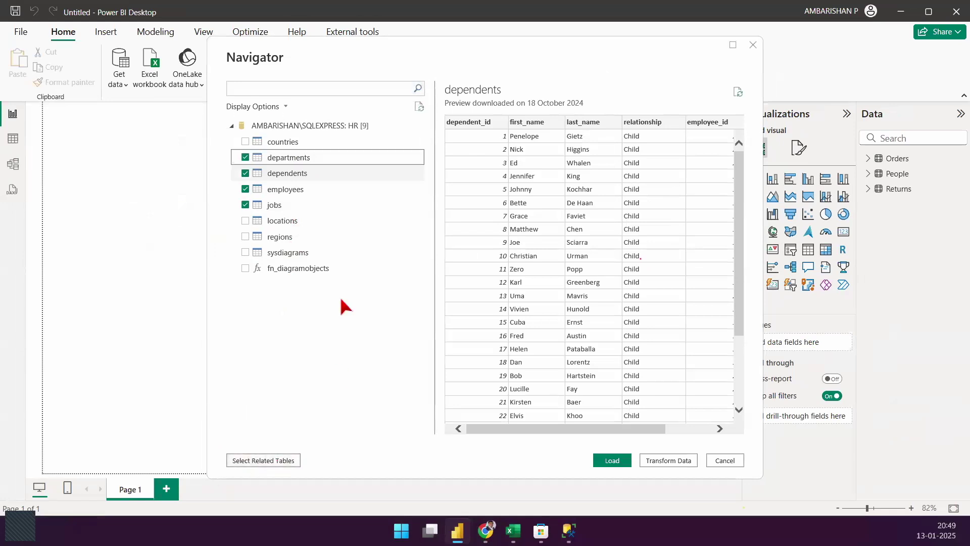
key(ctrl+1)
click(330, 196)
mouse_move(121, 98)
mouse_down()
mouse_move(333, 207)
mouse_move(402, 230)
mouse_up()
drag(315, 121, 348, 100)
drag(302, 160, 336, 147)
drag(296, 182, 326, 177)
drag(289, 211, 320, 240)
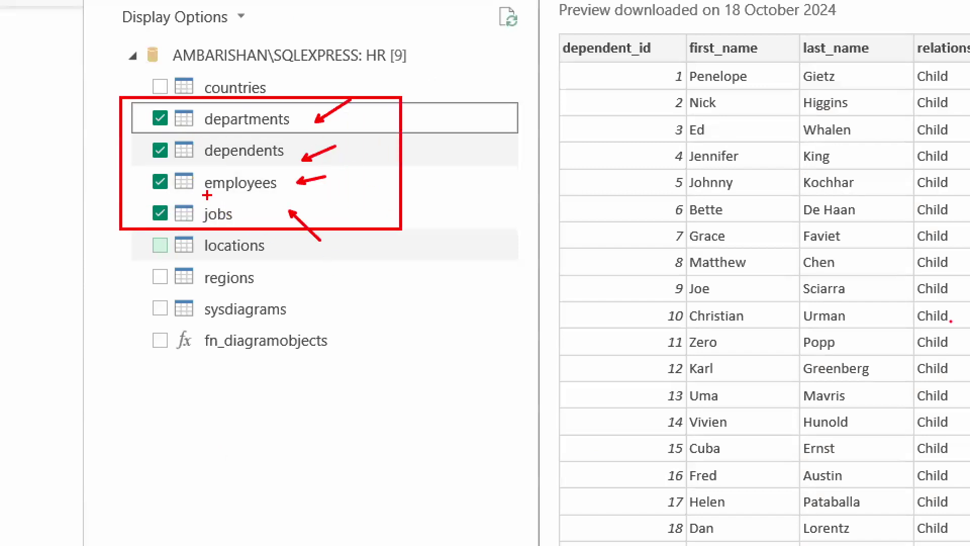
Step: Underline and tick employees in red, draw a long curved arrow up to it, and clear the marks
drag(205, 195, 371, 195)
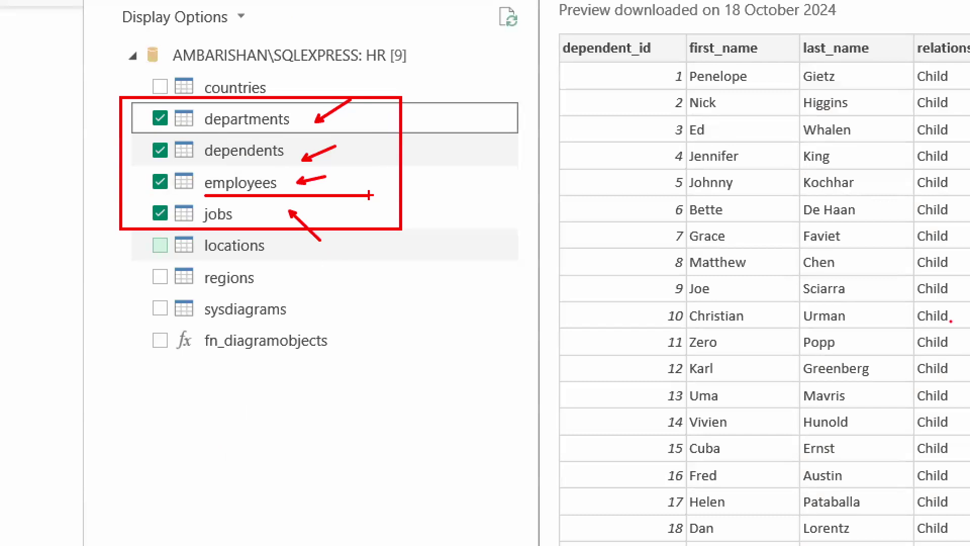
mouse_move(136, 176)
mouse_down()
mouse_move(144, 191)
mouse_move(195, 148)
mouse_up()
mouse_move(212, 504)
mouse_down()
mouse_move(71, 258)
mouse_move(213, 192)
mouse_move(188, 192)
mouse_move(181, 215)
mouse_up()
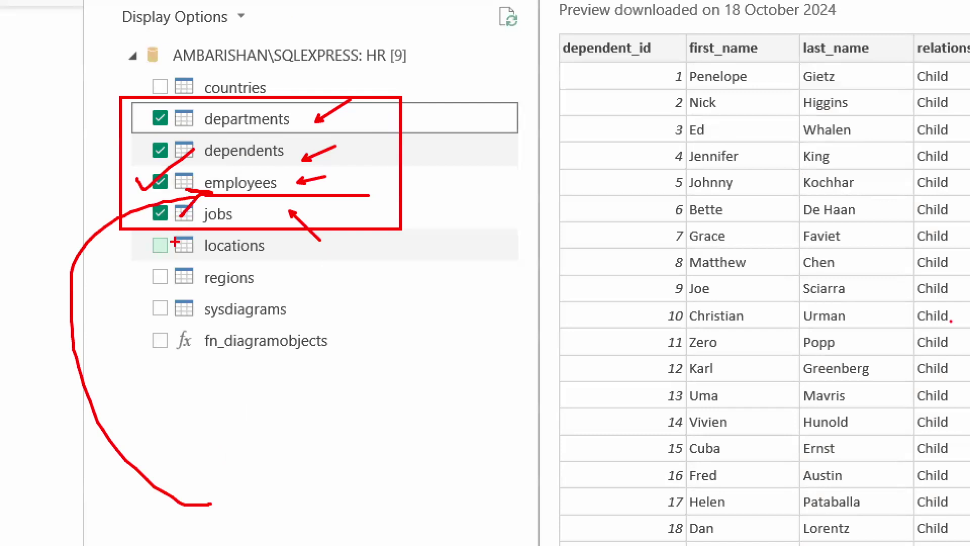
key(Escape)
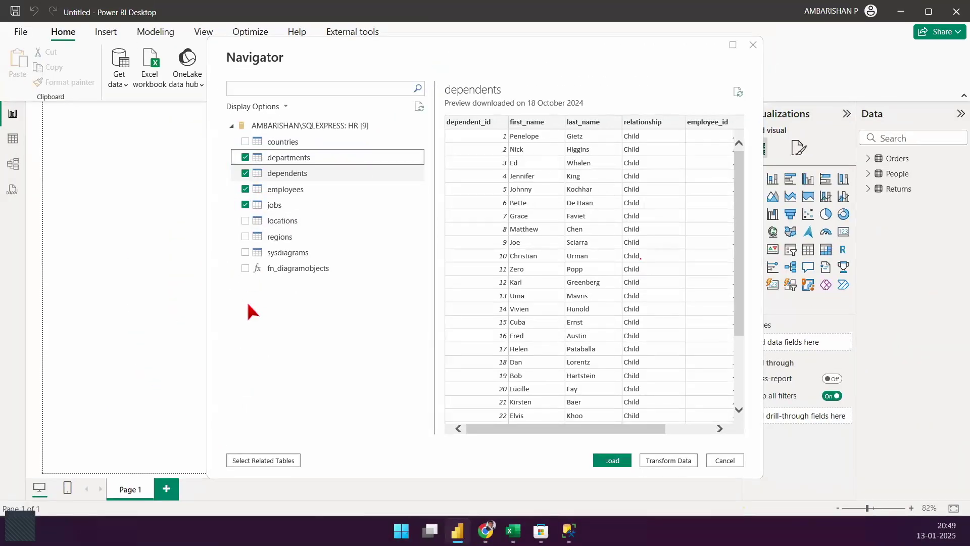
Step: Sketch three linked red boxes below the table list with a tick above each link, tick the selected tables, and clear the drawing
key(ctrl+2)
mouse_move(313, 166)
mouse_down()
mouse_move(322, 173)
mouse_move(373, 129)
mouse_up()
drag(208, 288, 255, 339)
drag(314, 344, 358, 391)
drag(259, 317, 319, 361)
drag(433, 300, 473, 343)
mouse_move(359, 360)
mouse_down()
mouse_move(431, 321)
mouse_move(410, 288)
mouse_up()
drag(288, 306, 318, 292)
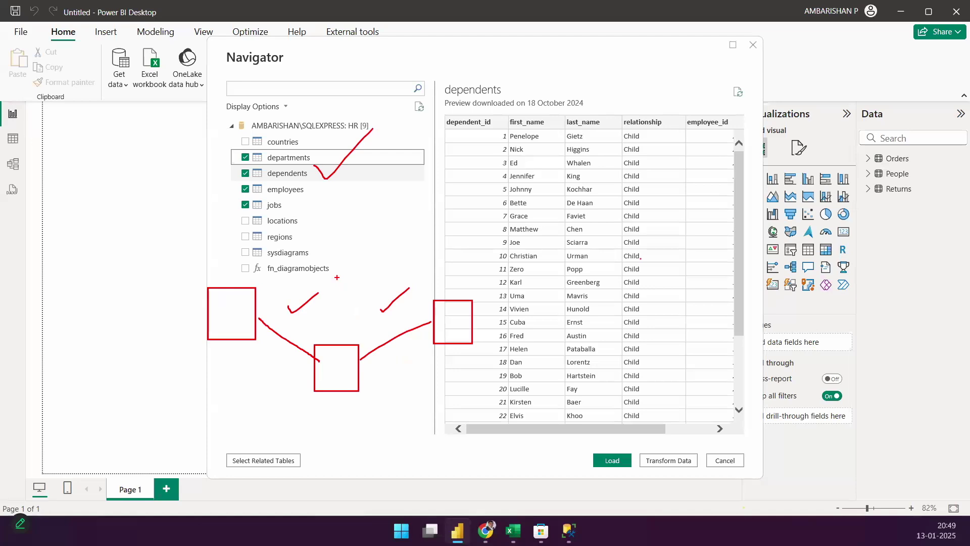
key(Escape)
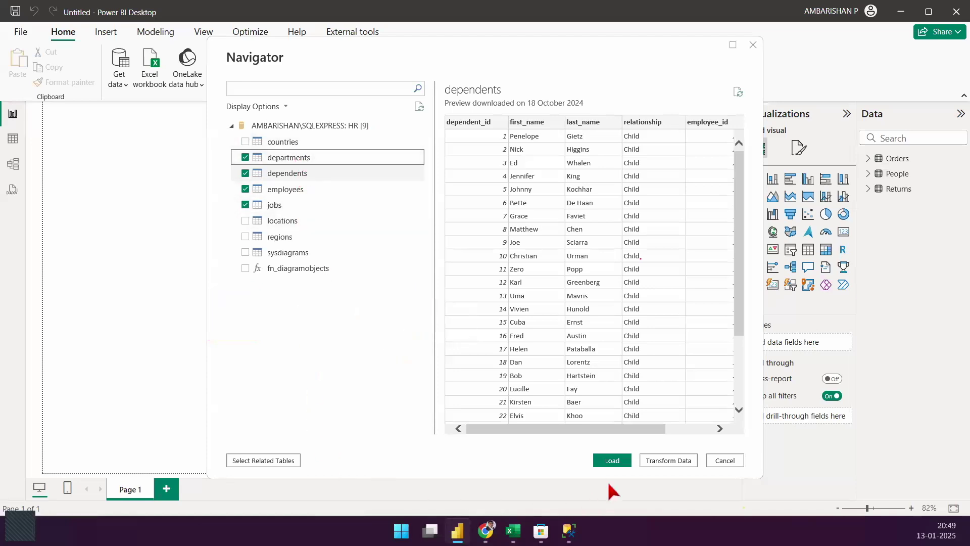
Step: Load the four selected HR tables and show them in the Model view with all their relationships in sight
click(612, 461)
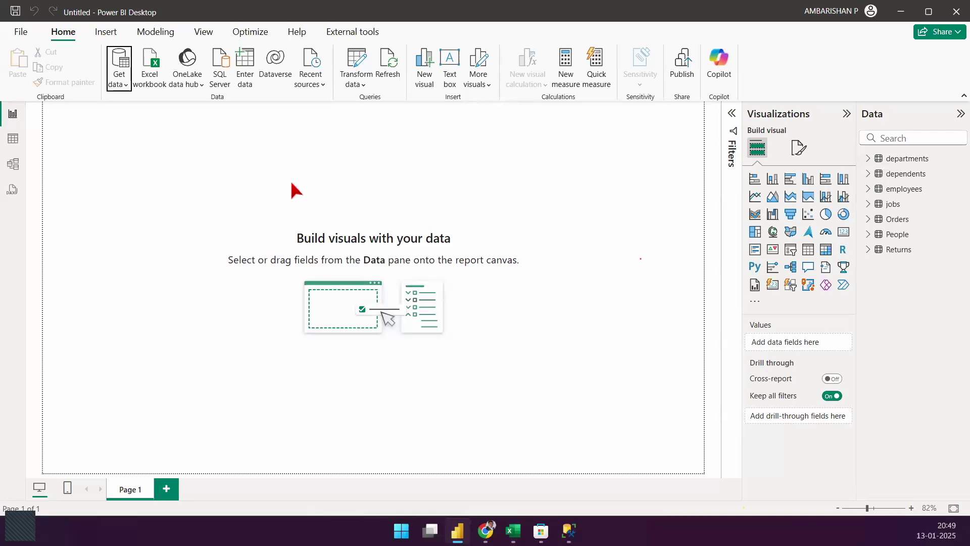
click(14, 169)
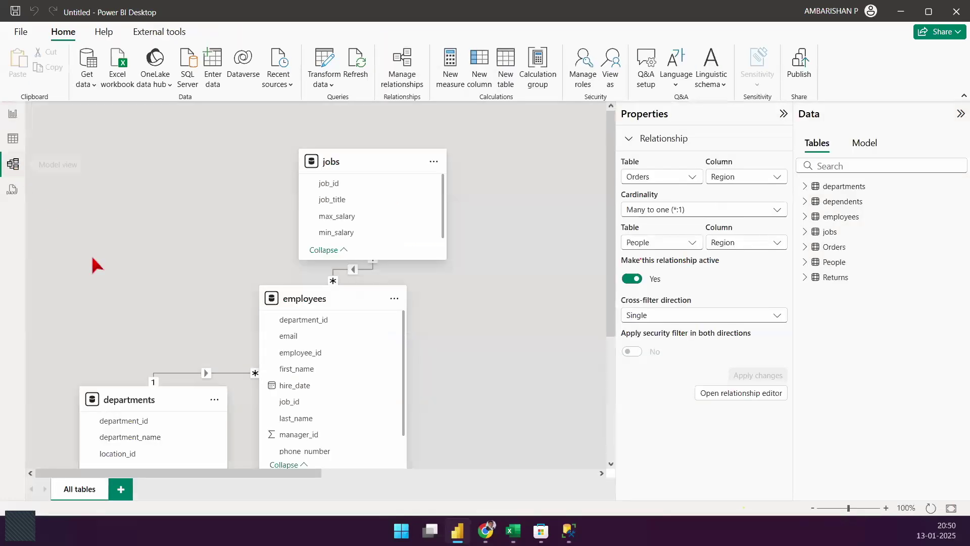
drag(610, 223, 615, 268)
scroll(513, 293, down, 3)
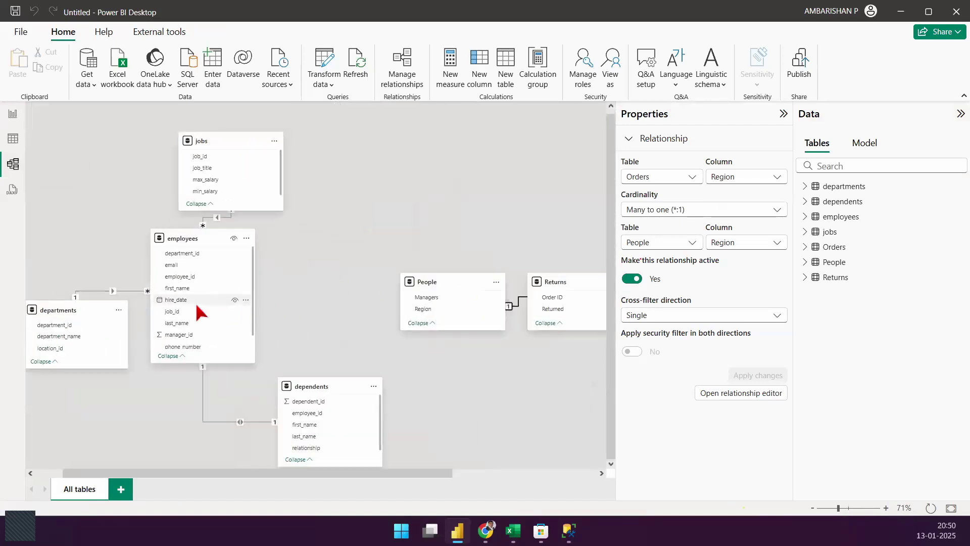
Step: Tick the employees, departments, dependents and jobs tables in red on the model diagram, and clear the ticks
key(ctrl+2)
drag(204, 226, 249, 212)
drag(85, 302, 148, 263)
drag(344, 378, 386, 348)
mouse_move(221, 132)
mouse_down()
mouse_move(225, 139)
mouse_move(263, 104)
mouse_up()
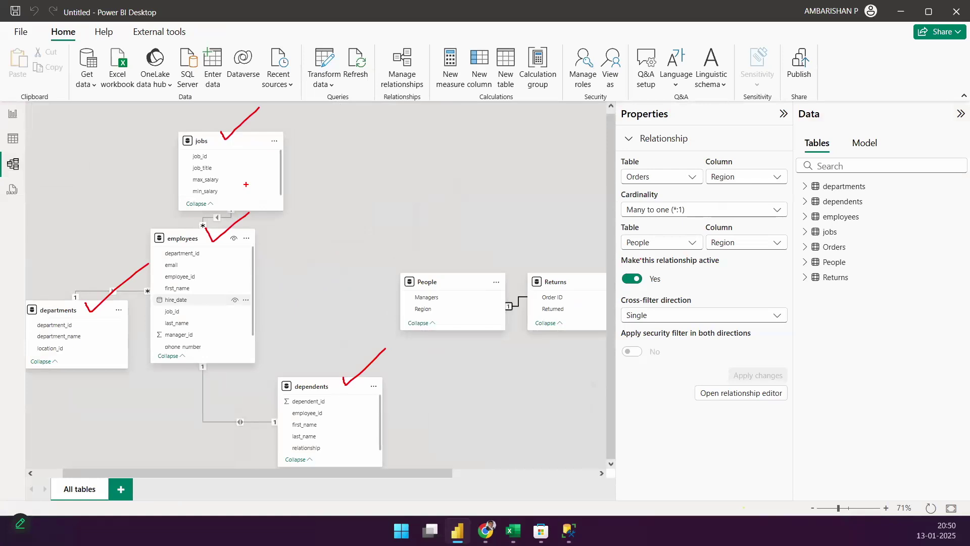
mouse_move(289, 157)
mouse_down()
mouse_move(296, 168)
mouse_move(380, 81)
mouse_up()
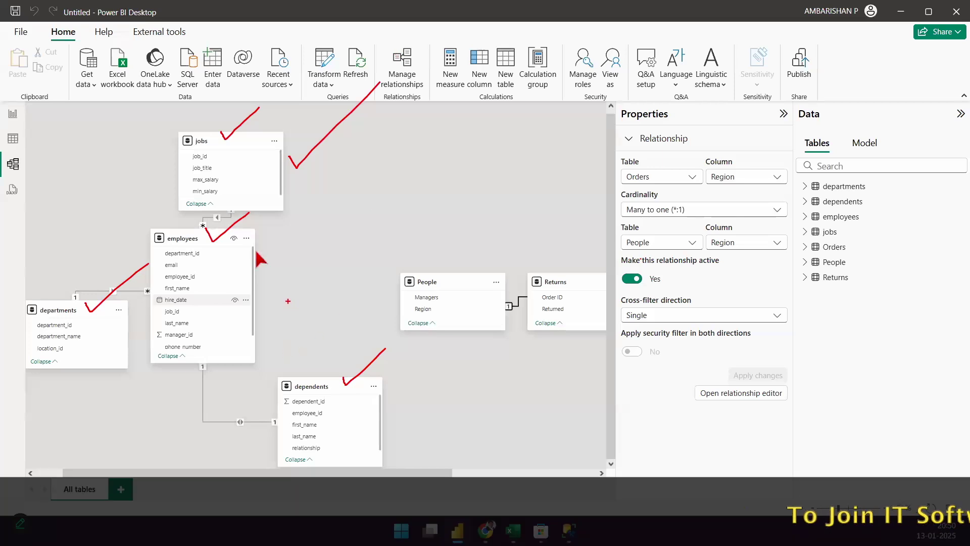
key(Escape)
Step: Cross out in red the relationship lines joining employees to jobs, departments and dependents, and clear the crosses
drag(214, 204, 226, 231)
drag(226, 202, 209, 241)
mouse_move(89, 278)
mouse_down()
mouse_move(108, 302)
mouse_move(96, 306)
mouse_up()
mouse_move(209, 381)
mouse_down()
mouse_move(240, 421)
mouse_move(211, 424)
mouse_up()
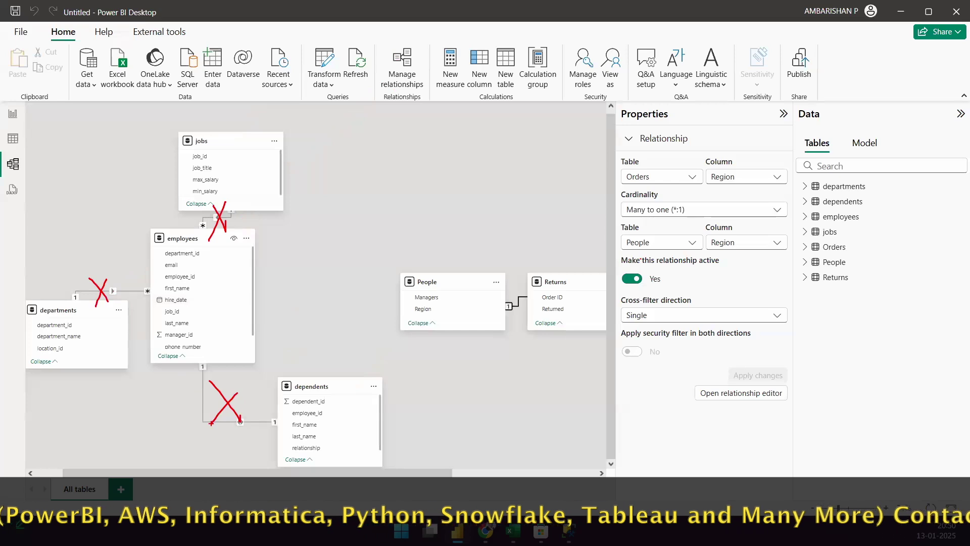
key(Escape)
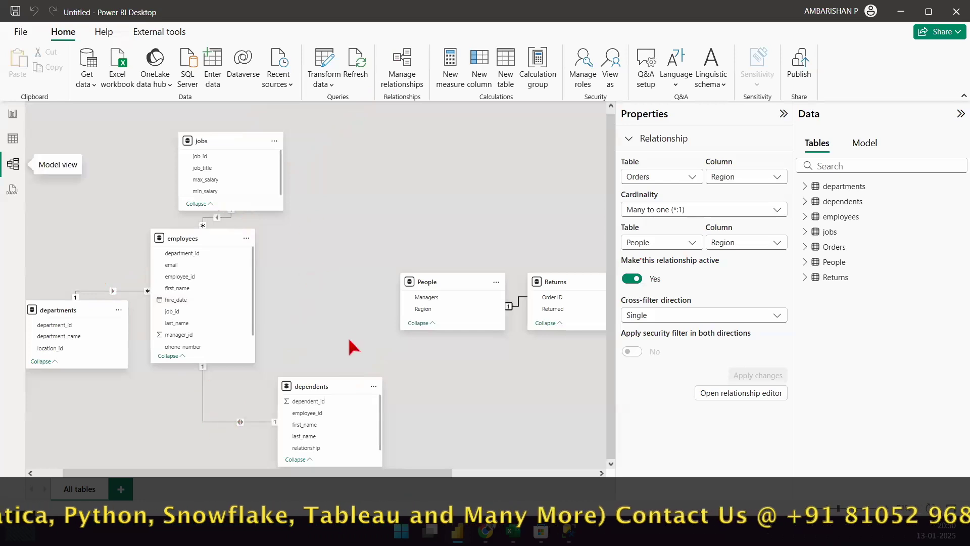
Step: Move the Returns table above People and Orders, and mark the Region field and the People–Orders relationship in red
drag(440, 472, 535, 472)
drag(448, 291, 453, 164)
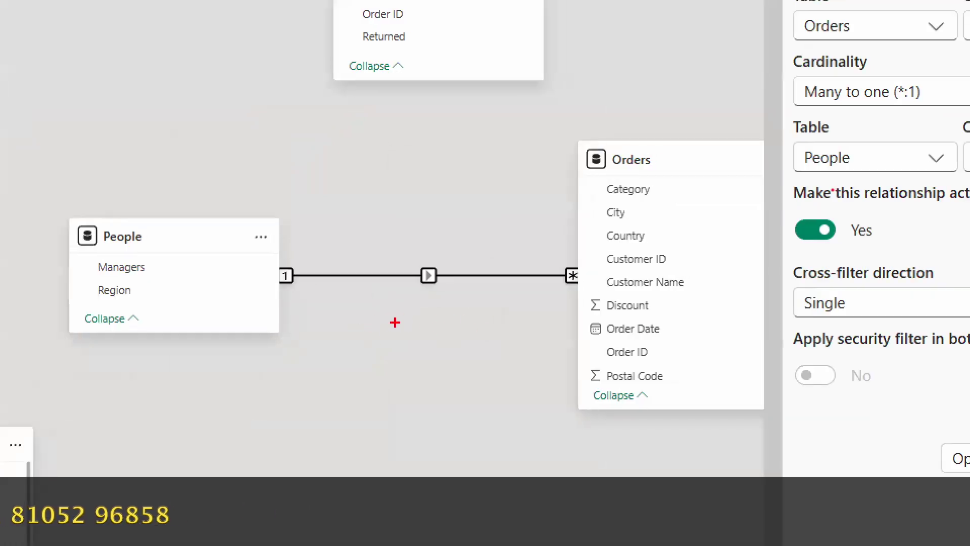
mouse_move(66, 298)
mouse_down()
mouse_move(116, 276)
mouse_move(190, 276)
mouse_up()
mouse_move(658, 432)
mouse_down()
mouse_move(659, 392)
mouse_move(674, 430)
mouse_move(712, 441)
mouse_up()
mouse_move(646, 397)
mouse_down()
mouse_move(669, 417)
mouse_move(659, 429)
mouse_up()
drag(191, 299, 639, 396)
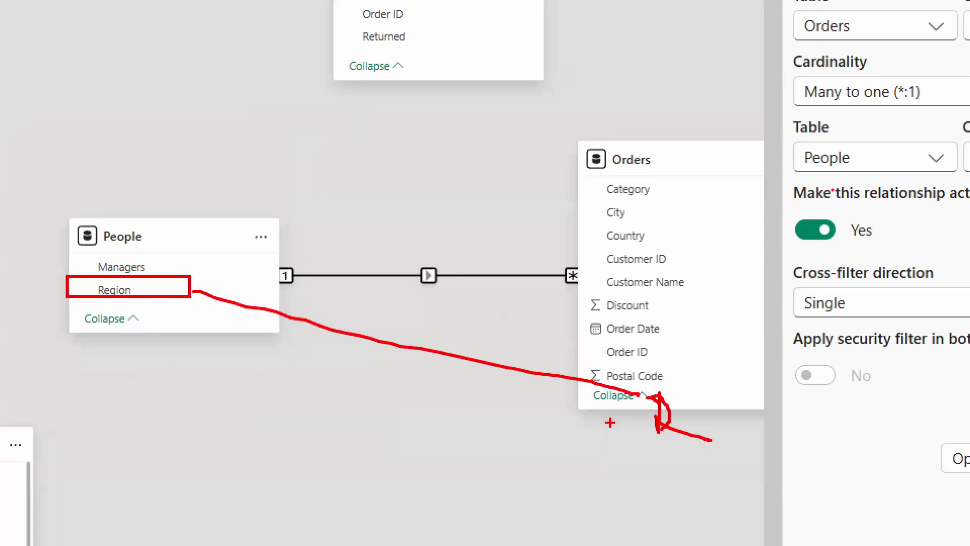
key(ctrl+z)
drag(324, 310, 475, 212)
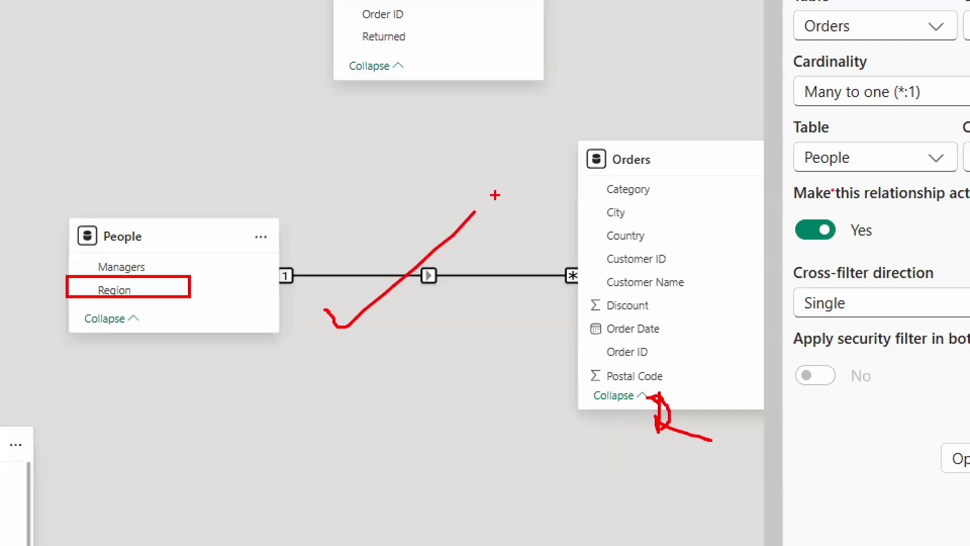
key(Escape)
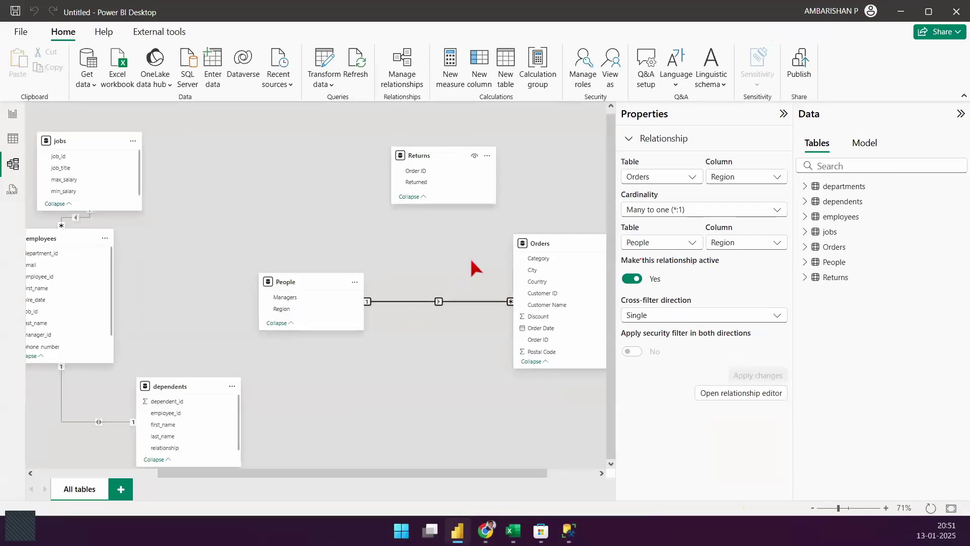
Step: Return to the Report view, box Orders, People and Returns labelled XL and the four HR tables labelled SQL, and tick both groups
click(13, 114)
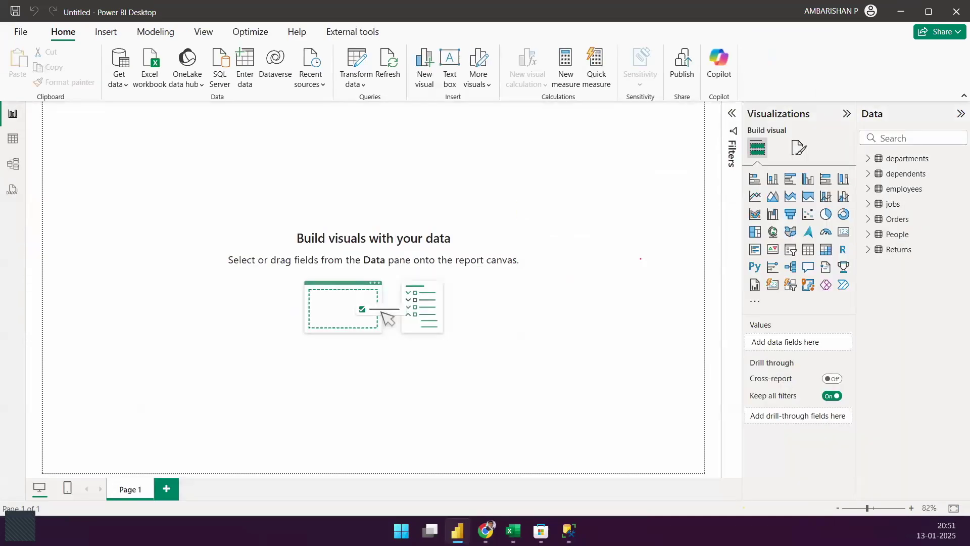
key(ctrl+2)
mouse_move(863, 210)
mouse_down()
mouse_move(945, 267)
mouse_move(894, 300)
mouse_move(930, 281)
mouse_up()
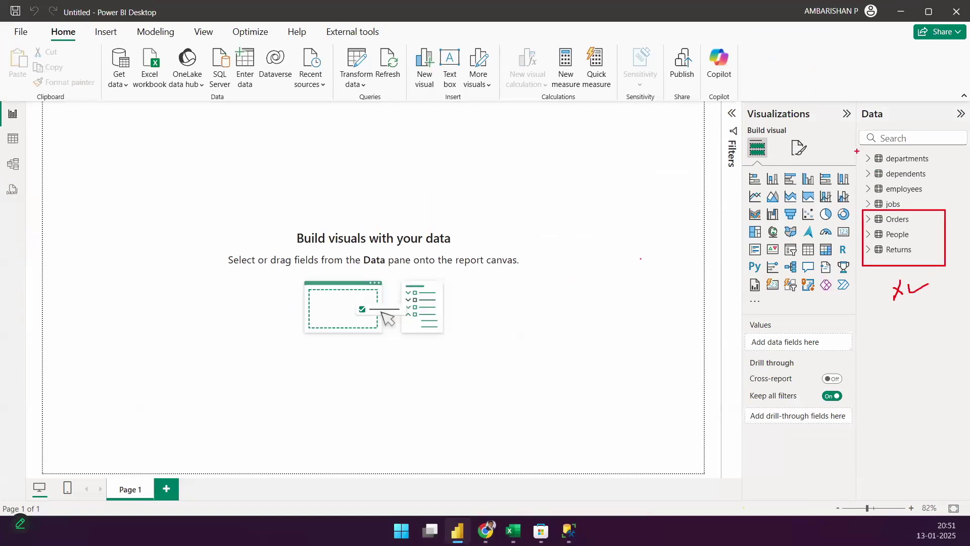
mouse_move(857, 150)
mouse_down()
mouse_move(848, 182)
mouse_move(874, 179)
mouse_up()
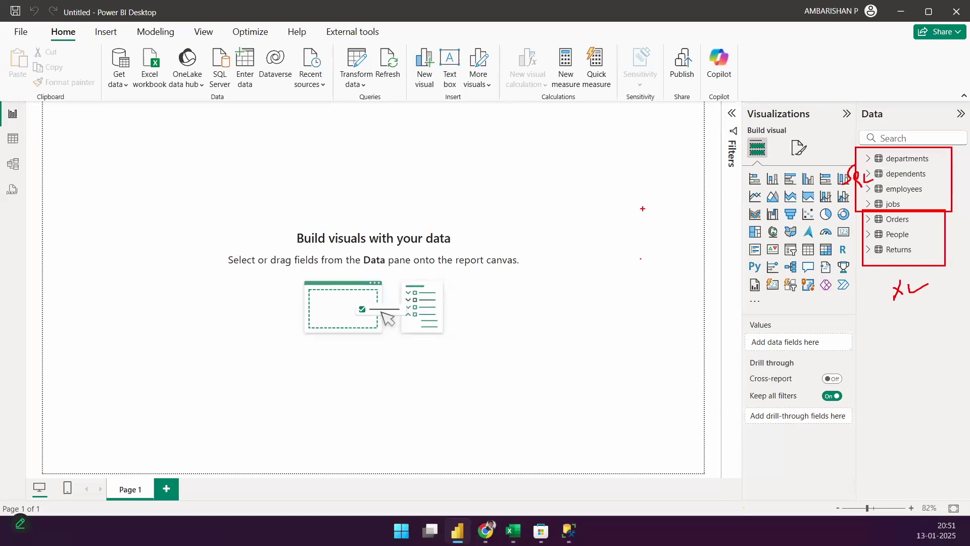
drag(869, 164, 911, 141)
drag(910, 272, 948, 252)
key(Escape)
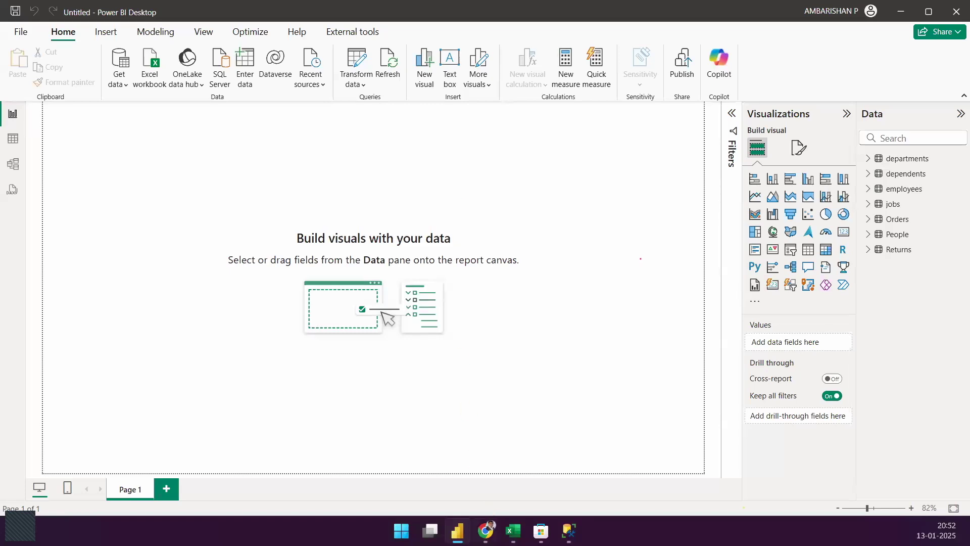
Step: Switch to Chrome and open YouTube in a new tab
mouse_move(486, 530)
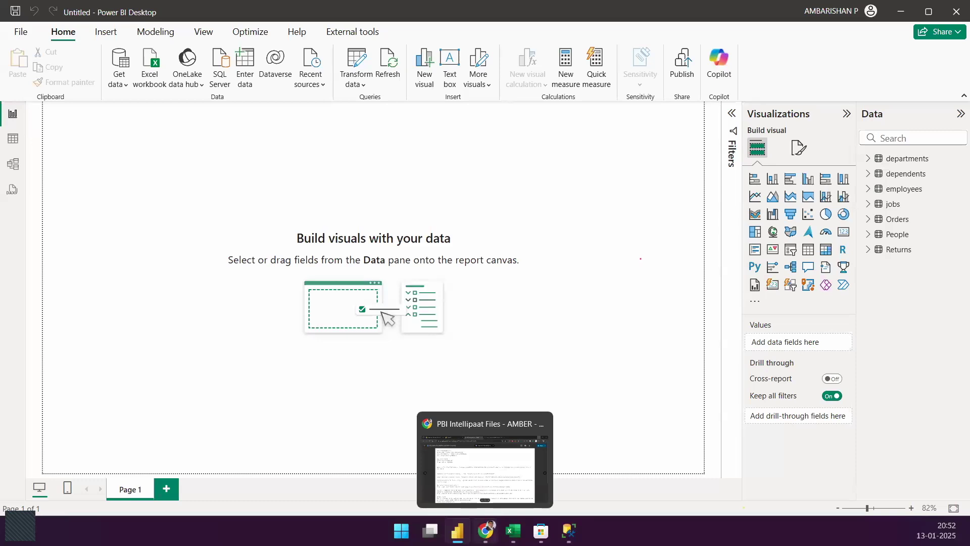
click(482, 528)
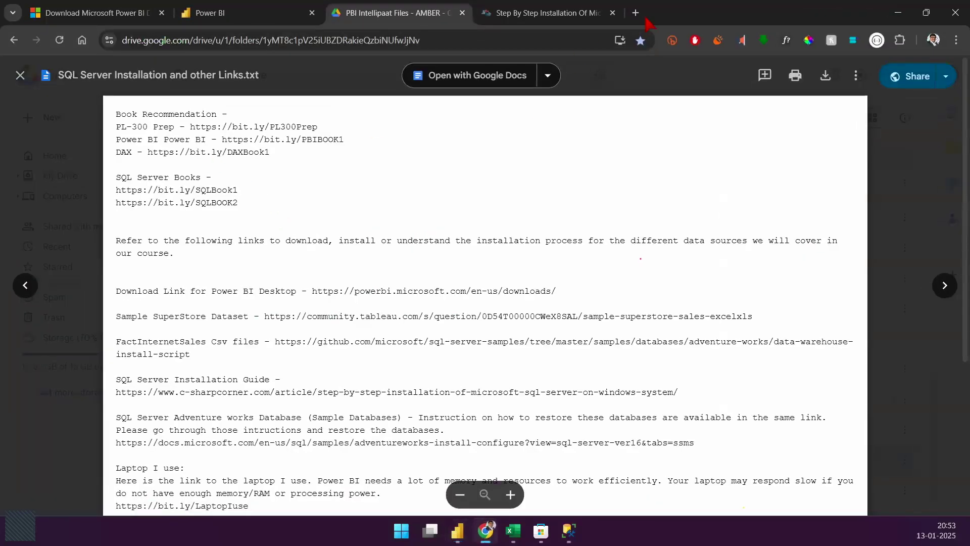
click(636, 12)
click(479, 36)
text(y)
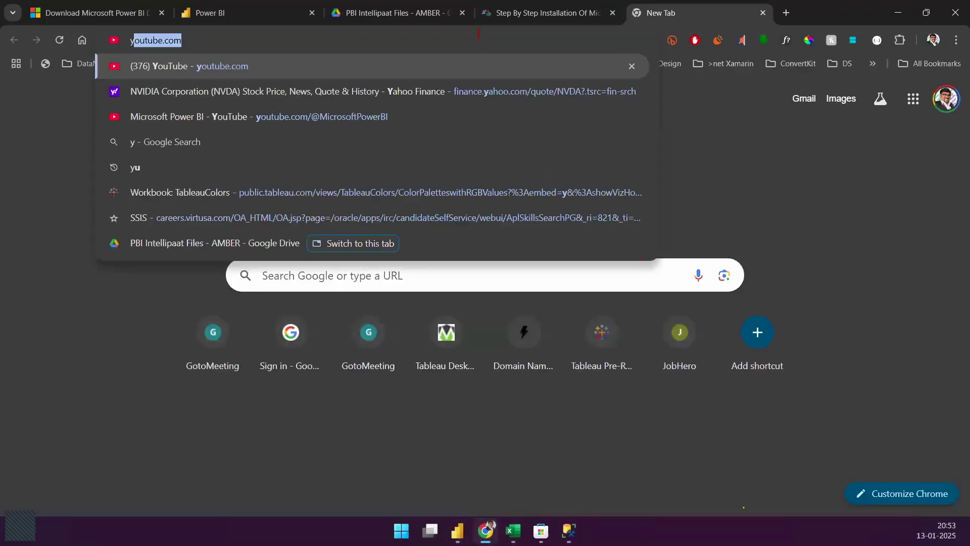
key(Return)
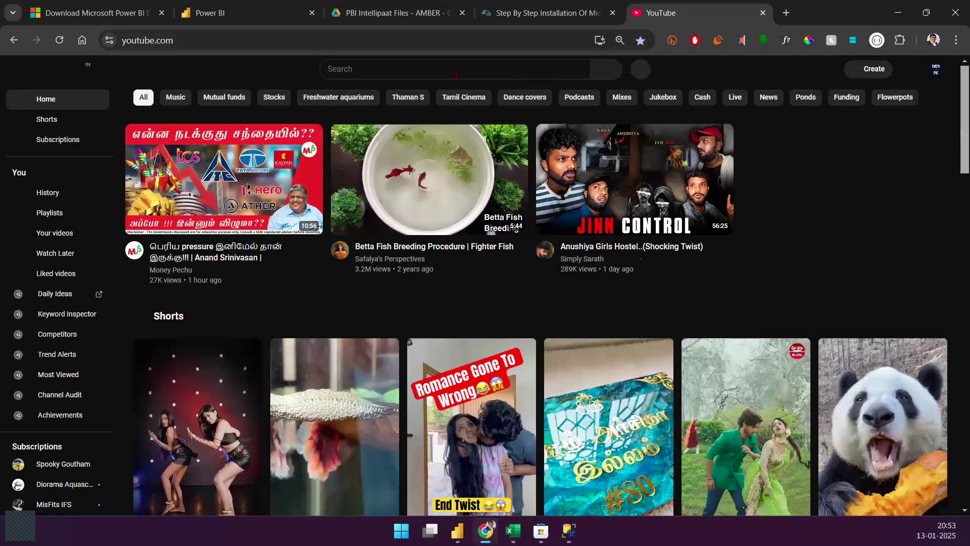
Step: Search YouTube for "vm in google cloud"
click(456, 75)
text(v)
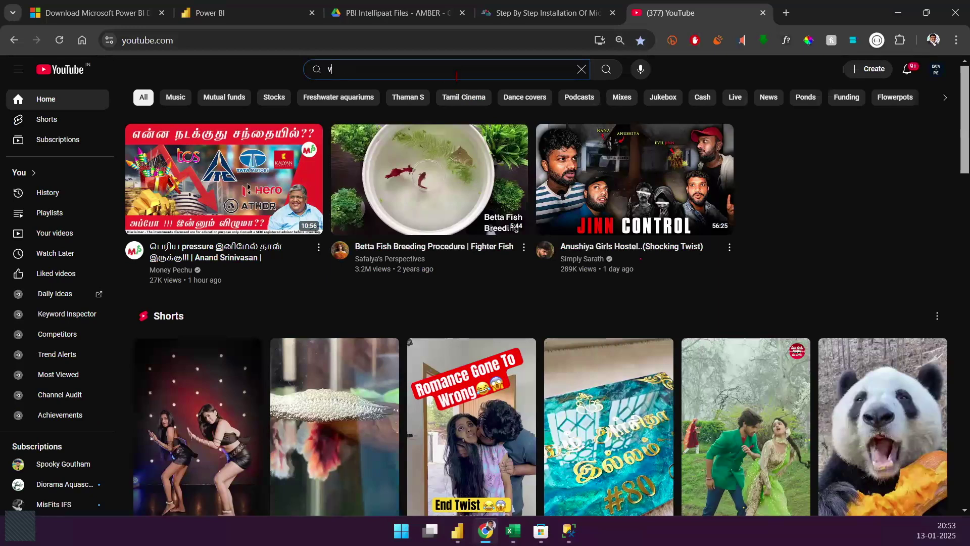
text(m in go)
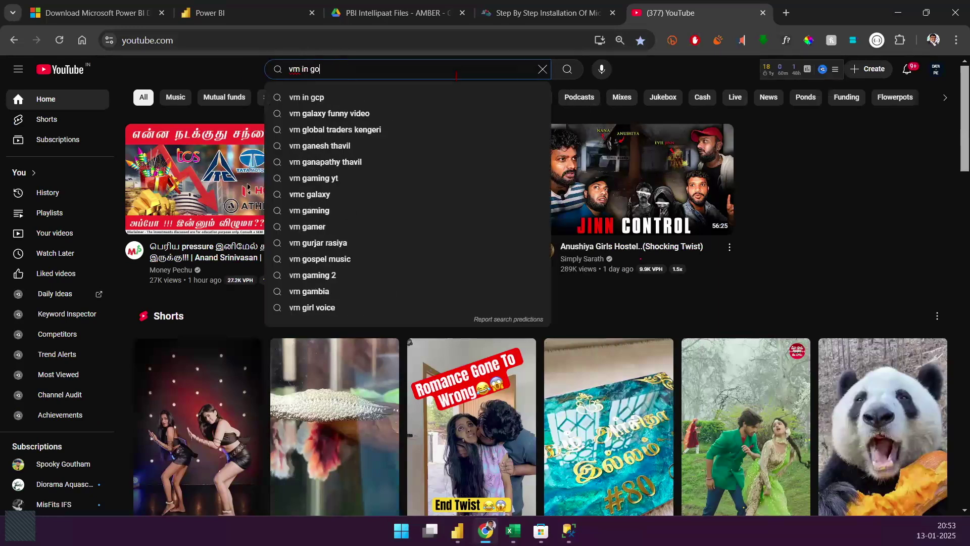
text(ogle cloud)
key(Return)
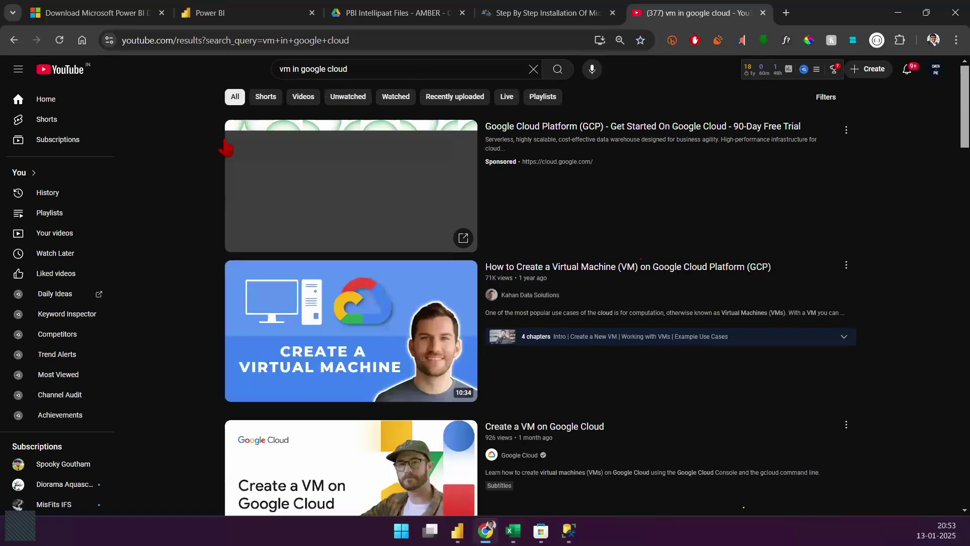
Step: Open the video "How to Create a Virtual Machine (VM) on Google Cloud Platform (GCP)" in its own tab and close the Google Drive tab
scroll(200, 216, down, 1)
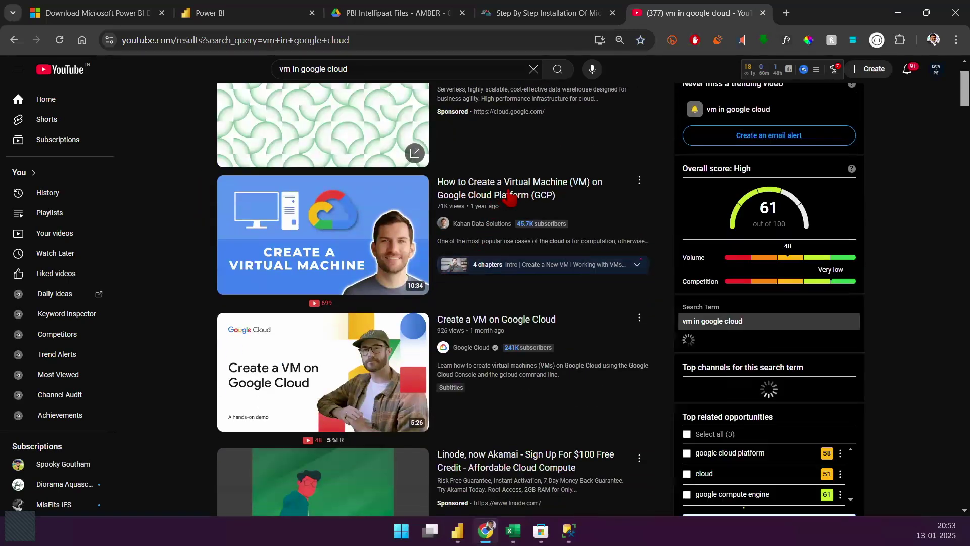
middle_click(510, 197)
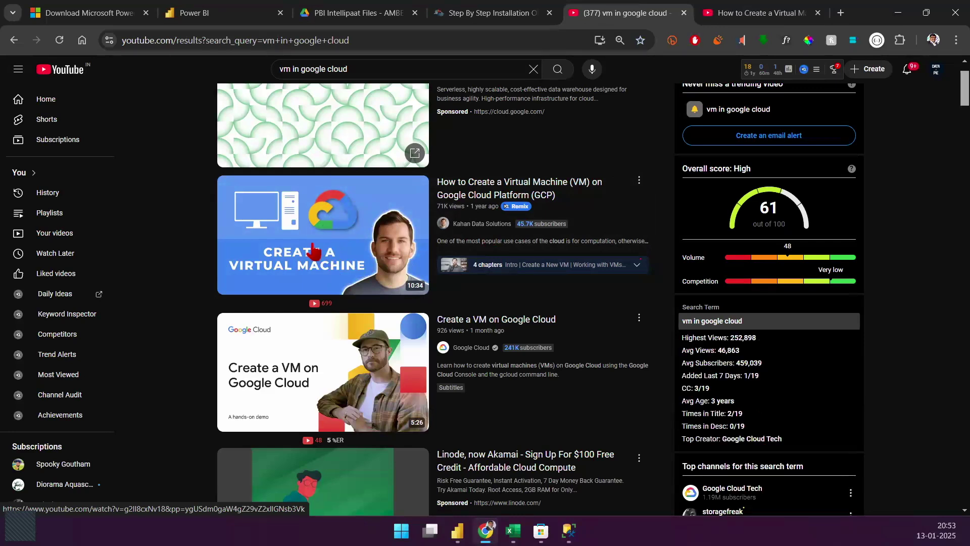
click(415, 13)
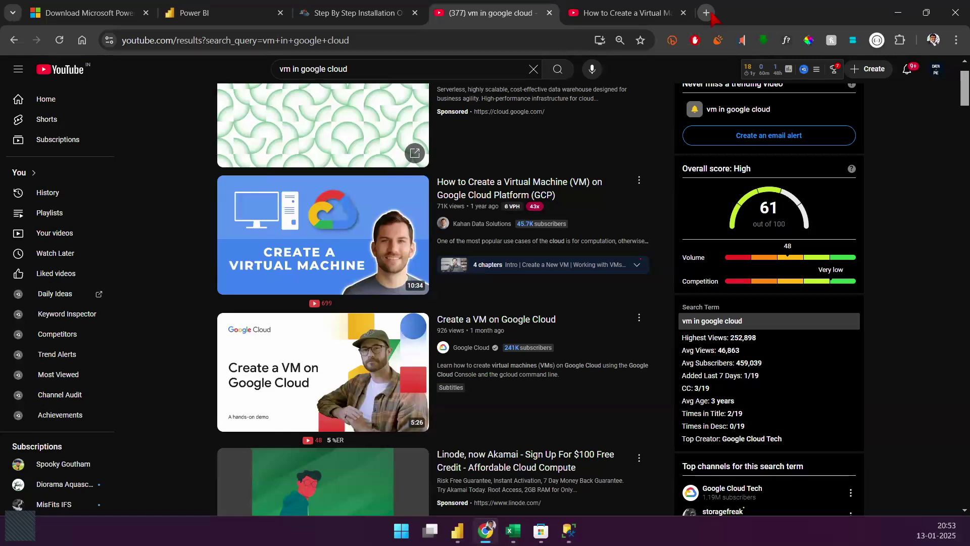
click(657, 15)
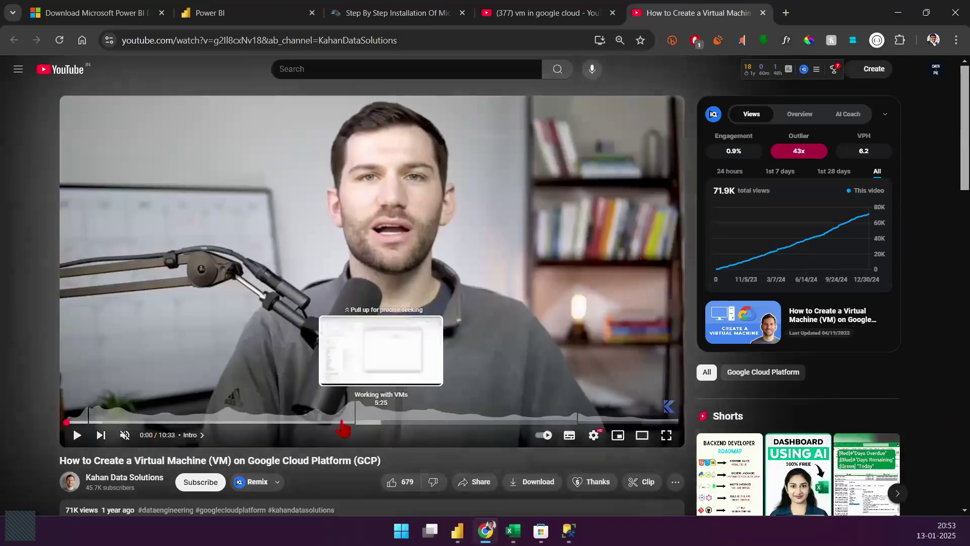
Step: Skim the virtual machine video, sampling the example use cases and the chapter on creating a new VM
click(341, 422)
drag(360, 428, 606, 427)
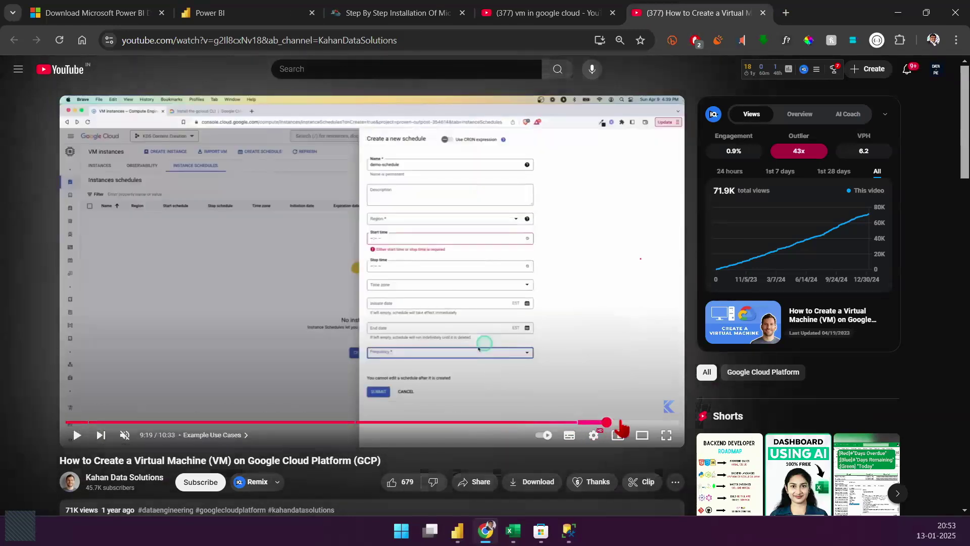
click(633, 423)
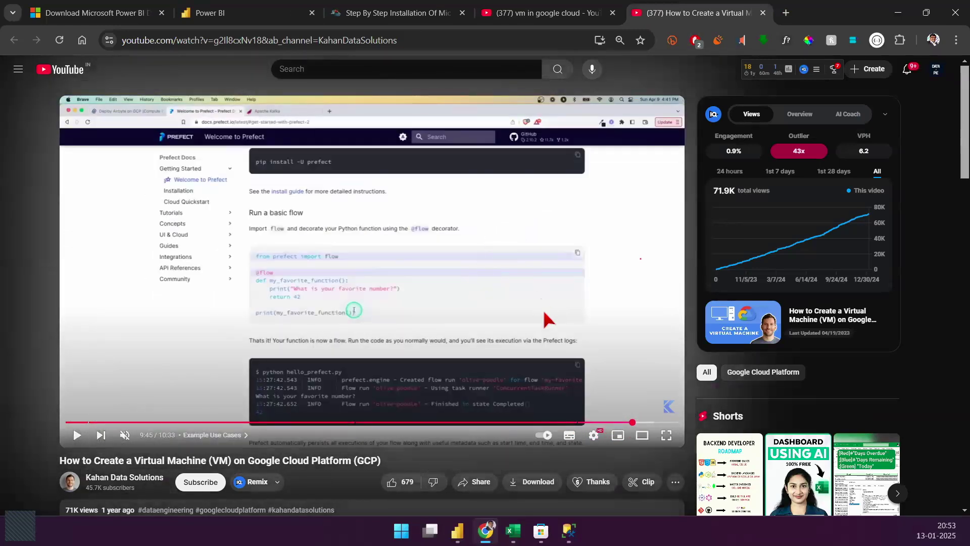
click(647, 422)
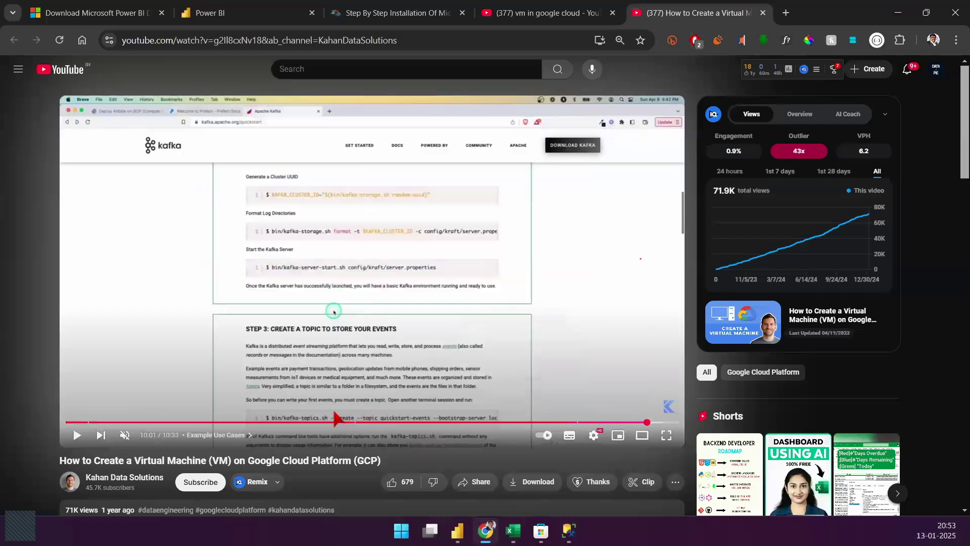
click(319, 422)
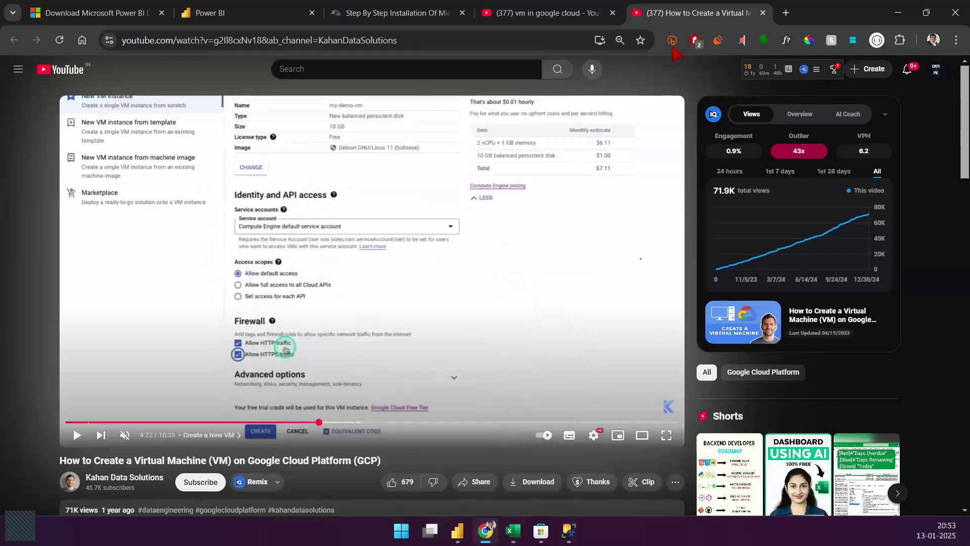
Step: Return to the YouTube results, look through more videos on Google Cloud VMs, and close the opened video's tab
click(575, 16)
mouse_move(321, 249)
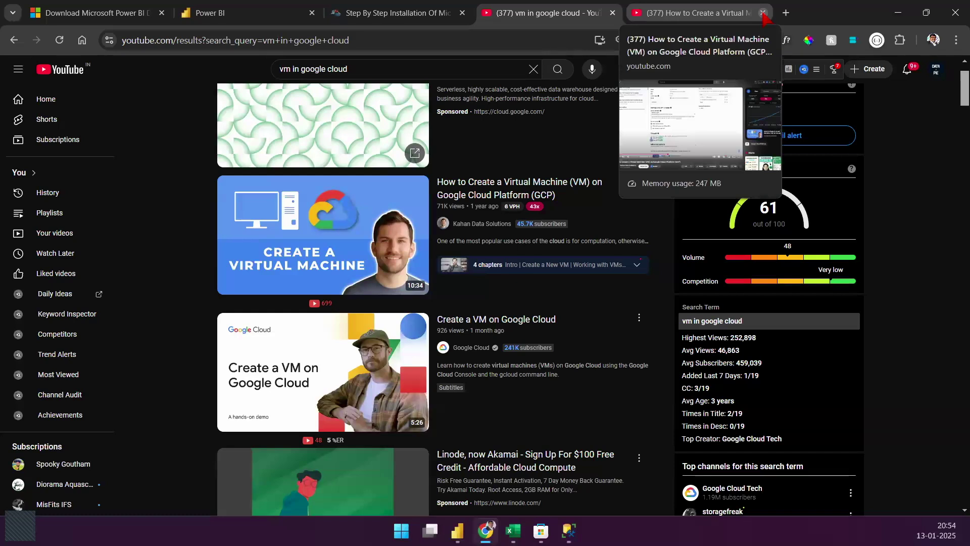
click(337, 78)
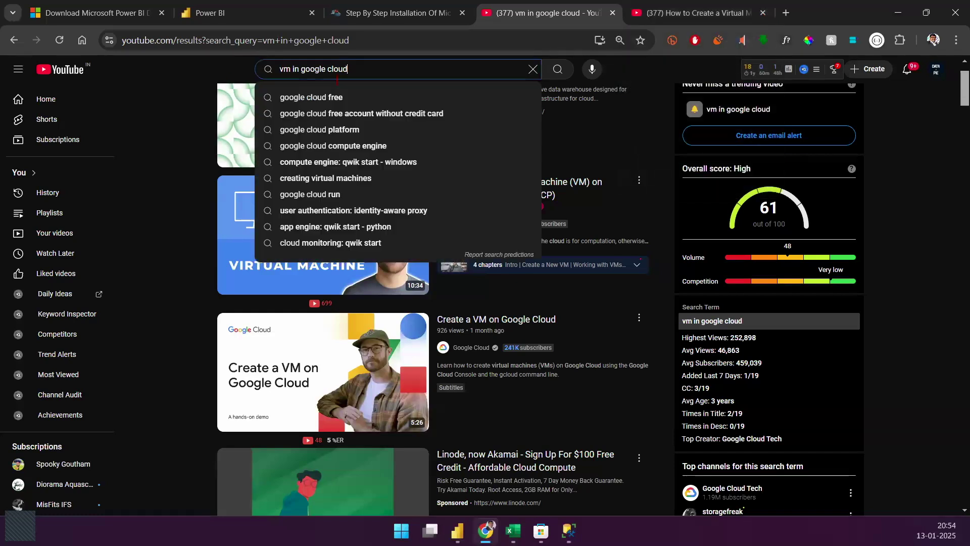
click(161, 281)
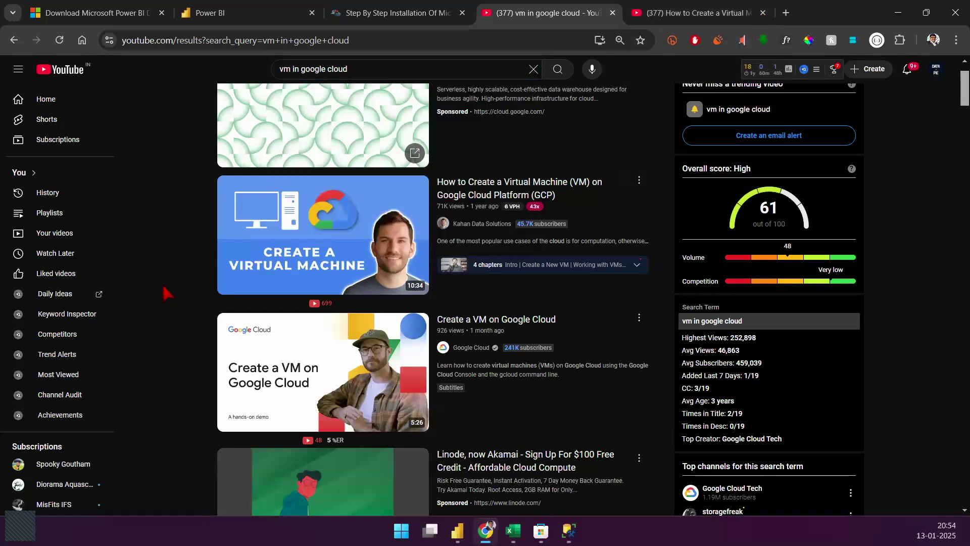
scroll(162, 280, down, 3)
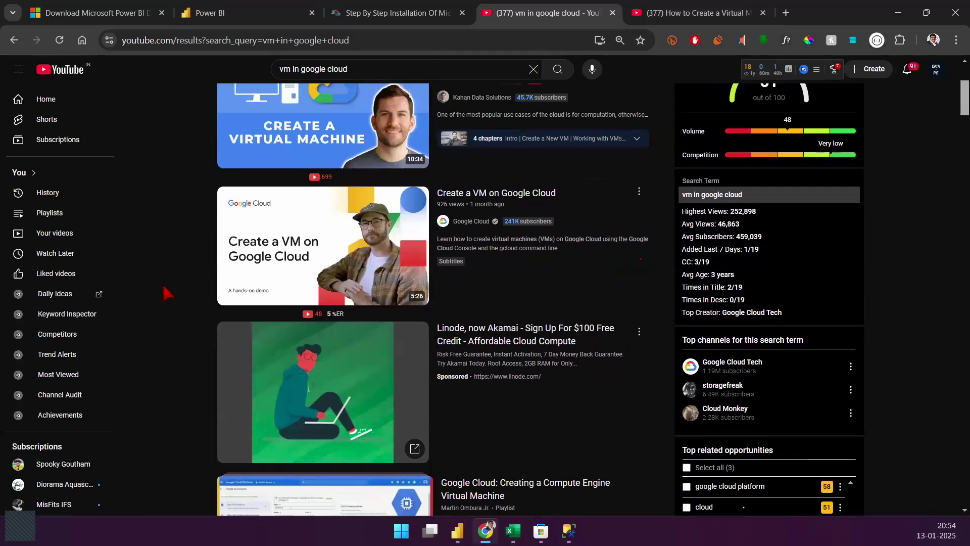
scroll(162, 281, down, 1)
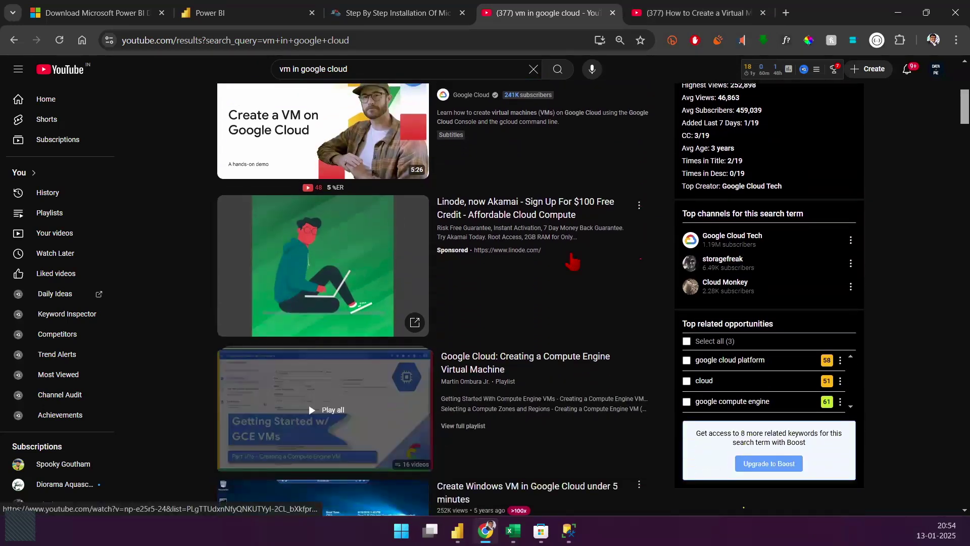
click(763, 13)
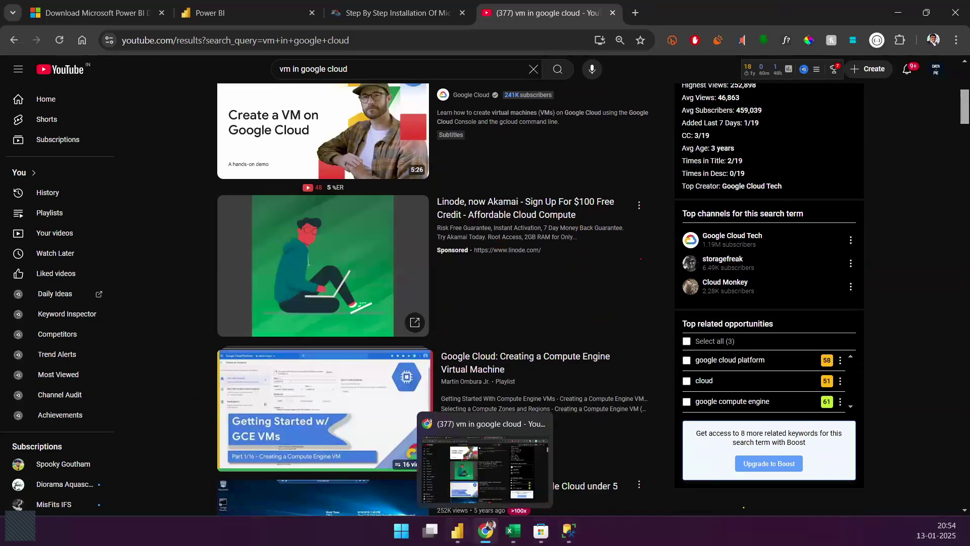
click(458, 531)
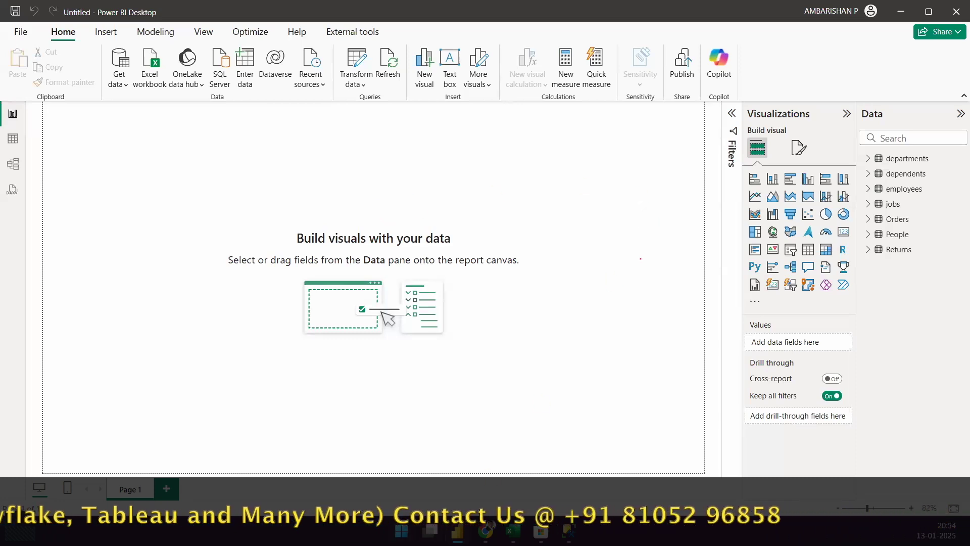
key(super)
text(tableau)
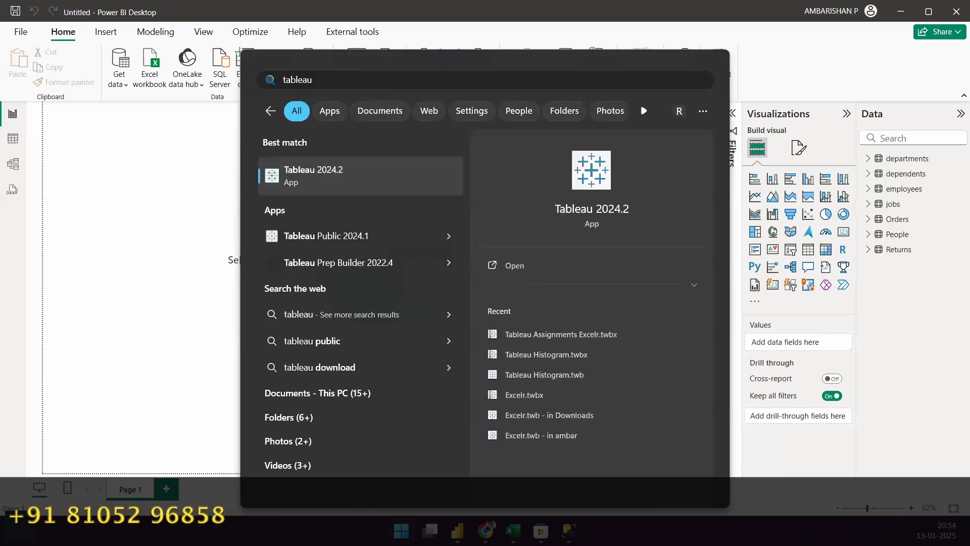
click(640, 259)
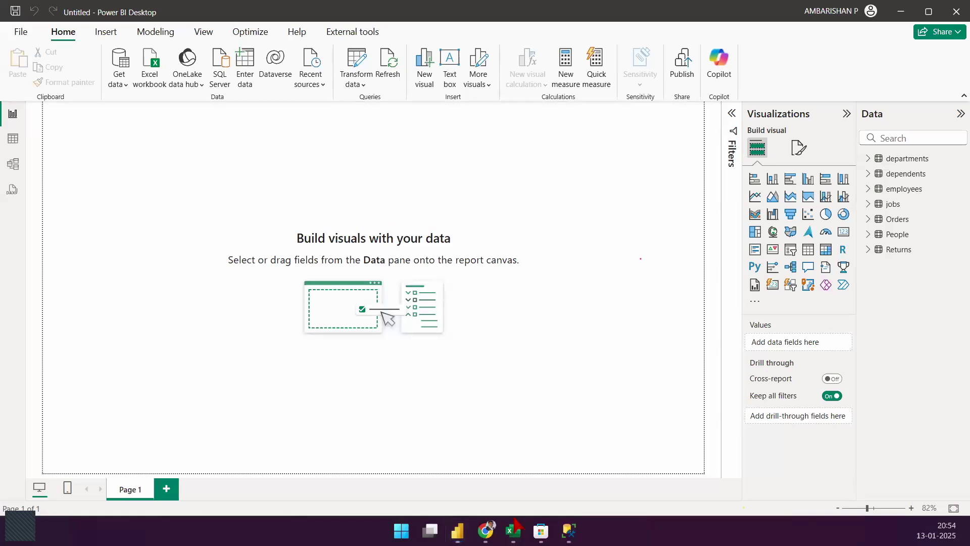
Step: Search Windows for Tableau and switch to Tableau Public
key(super)
text(table)
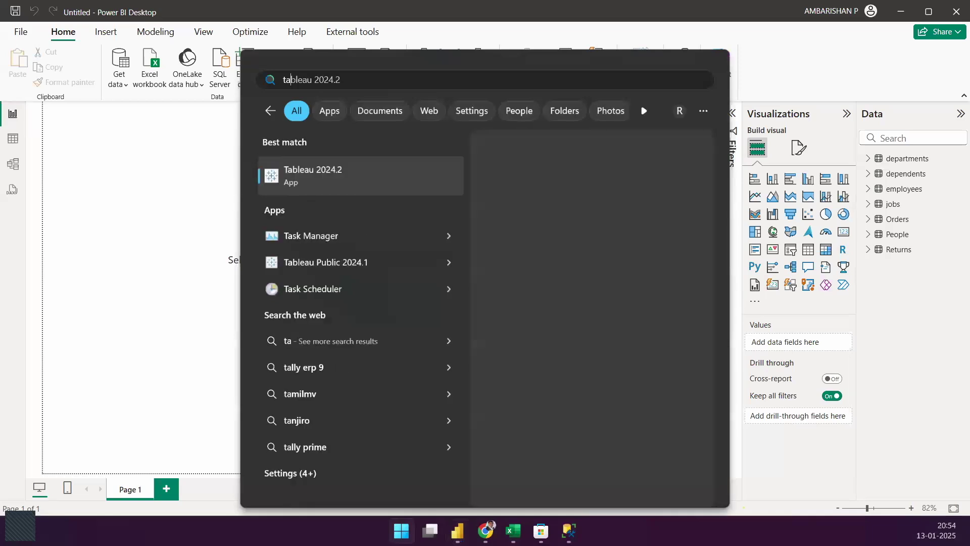
text(a)
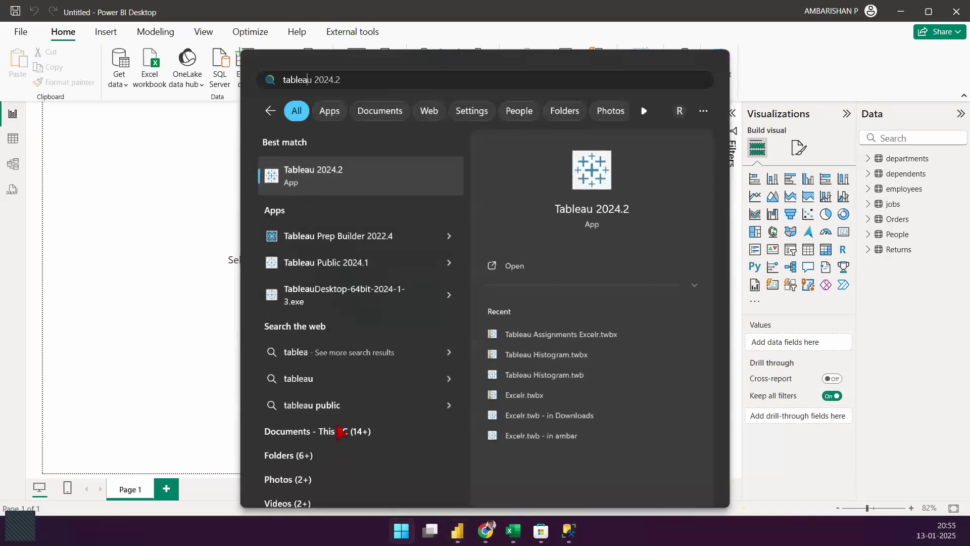
key(Return)
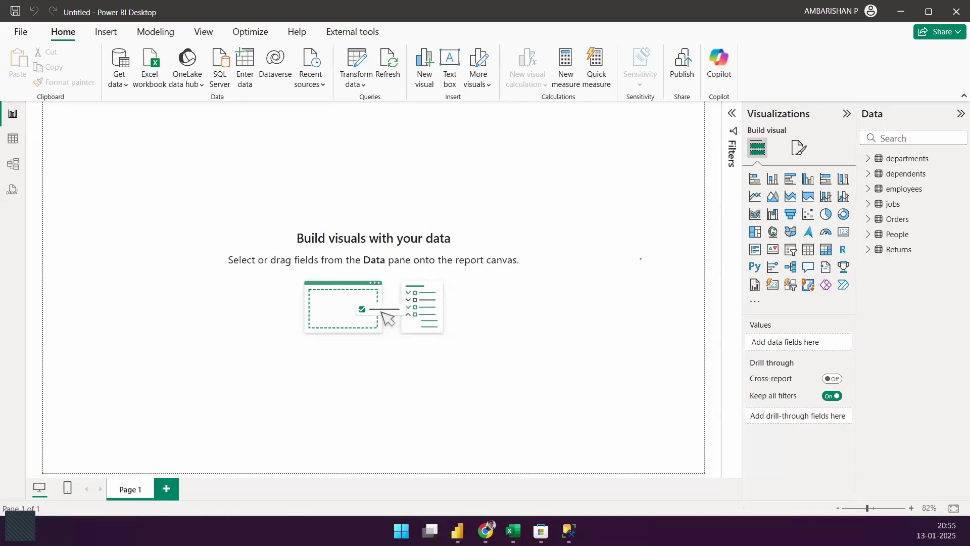
key(alt+Tab)
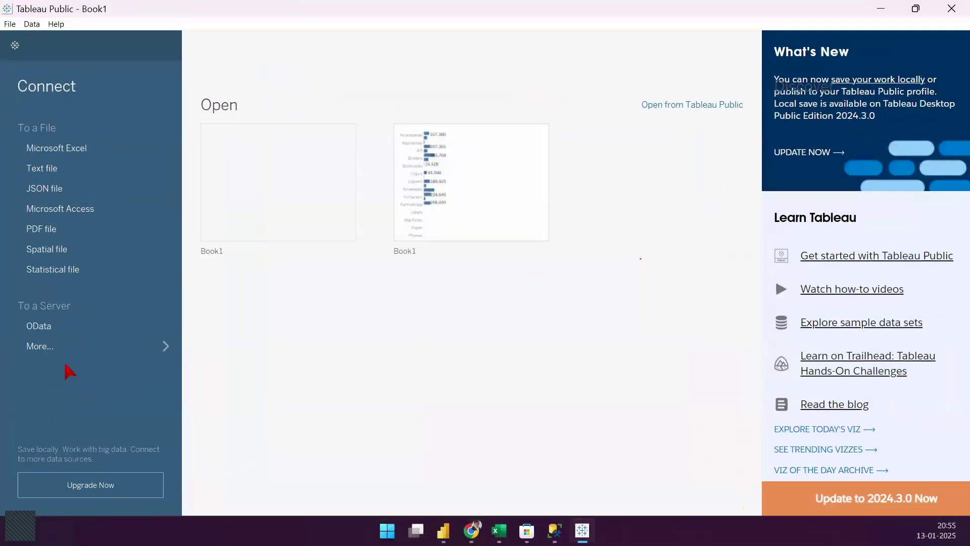
Step: Connect to the Excel file Sample - Superstore.xls and add its Orders table to the data source canvas
click(70, 353)
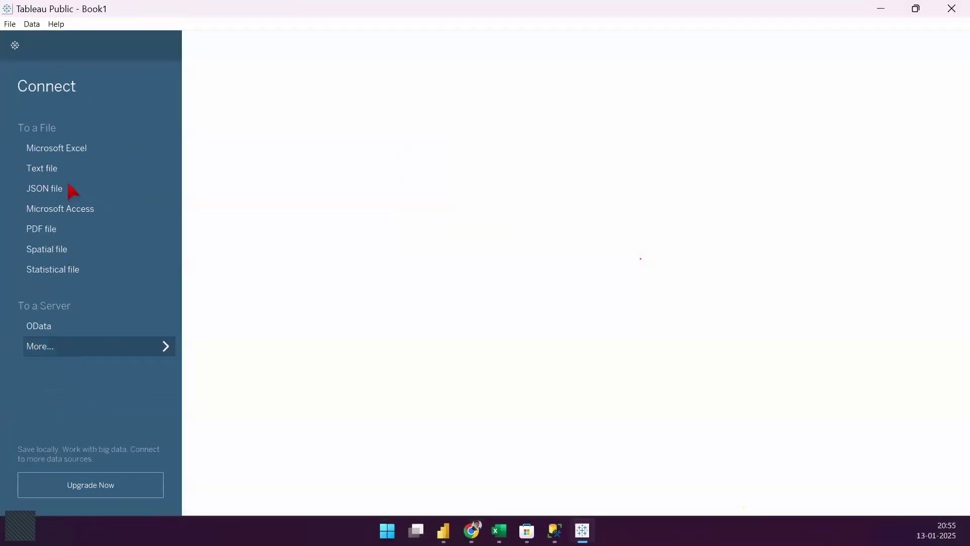
click(74, 158)
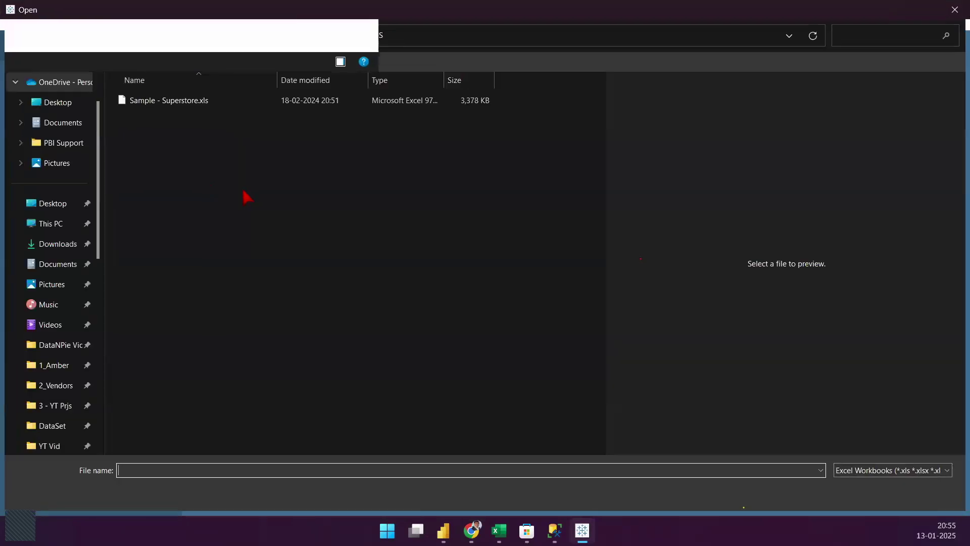
click(180, 101)
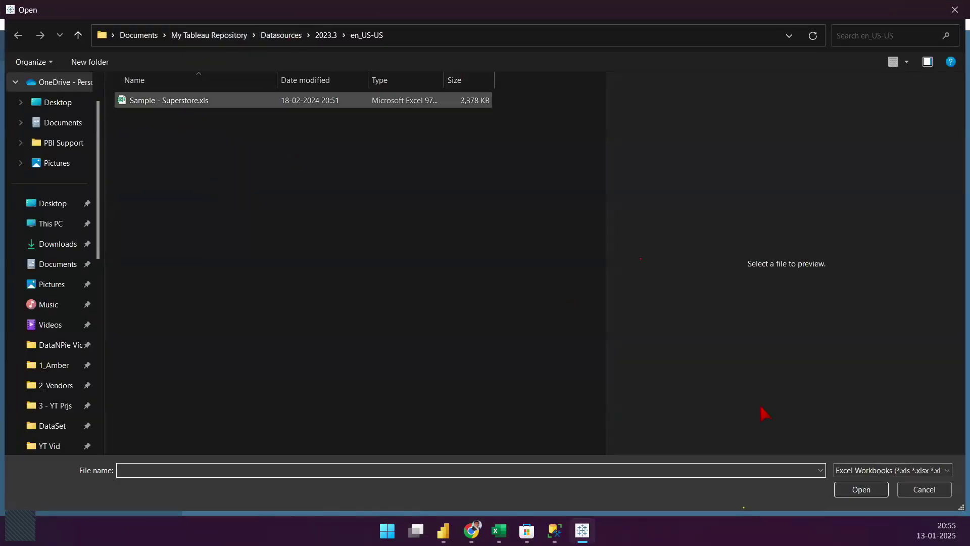
click(862, 489)
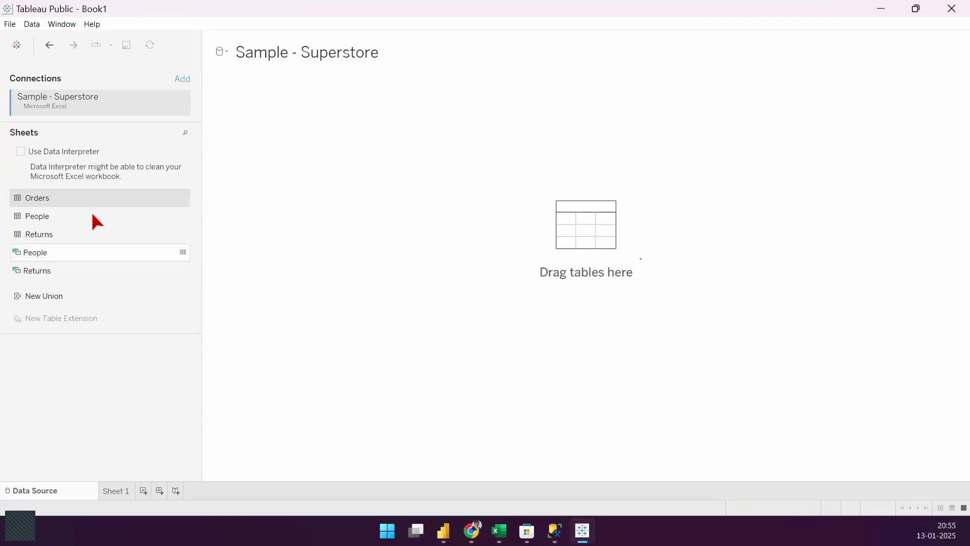
drag(38, 198, 323, 153)
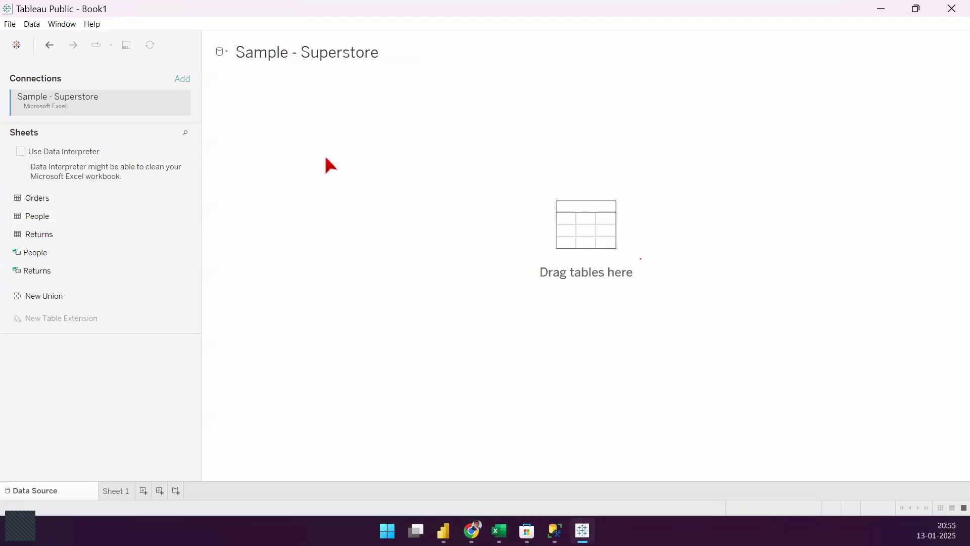
Step: On Sheet 1, build a bar chart with State/Province as rows and Sales as columns, coloured by State/Province
click(127, 489)
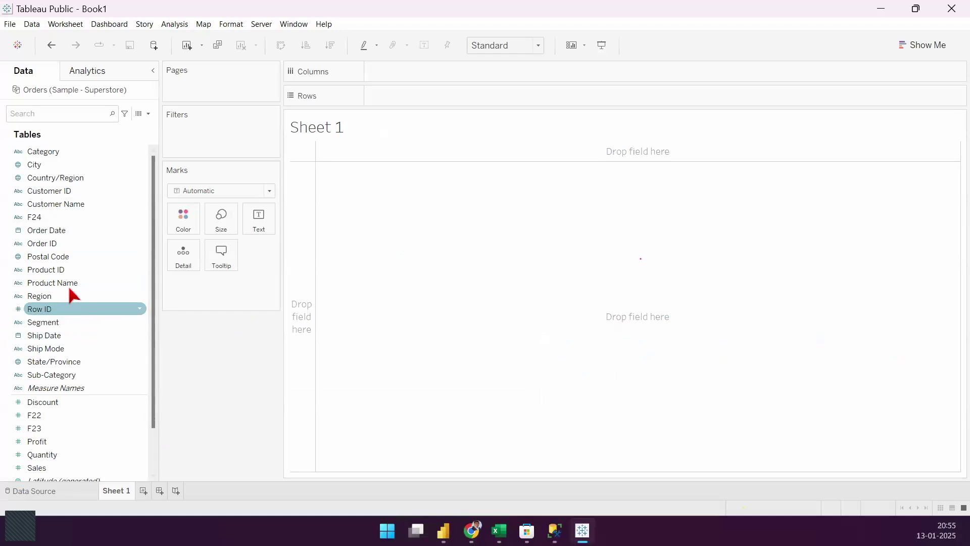
drag(71, 362, 424, 93)
click(80, 415)
scroll(79, 443, down, 4)
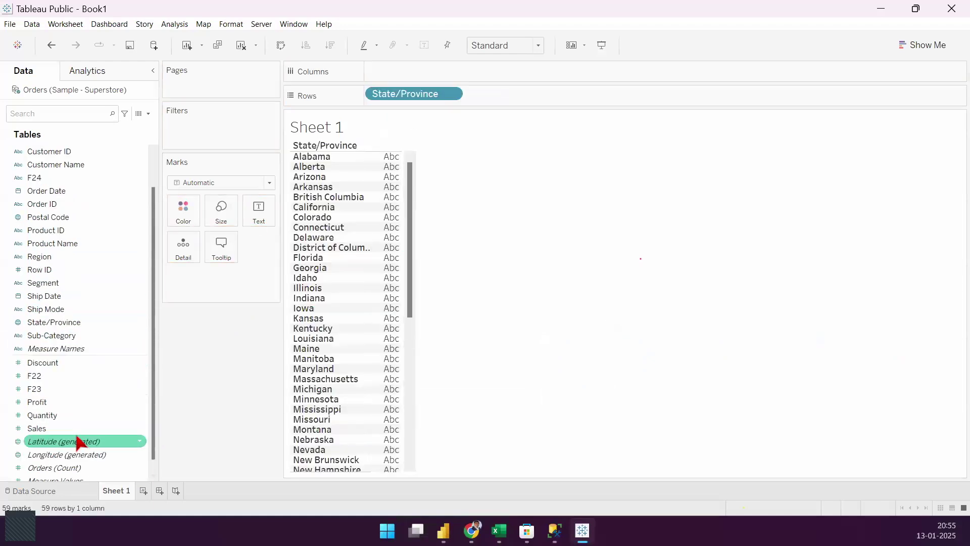
drag(58, 414, 475, 77)
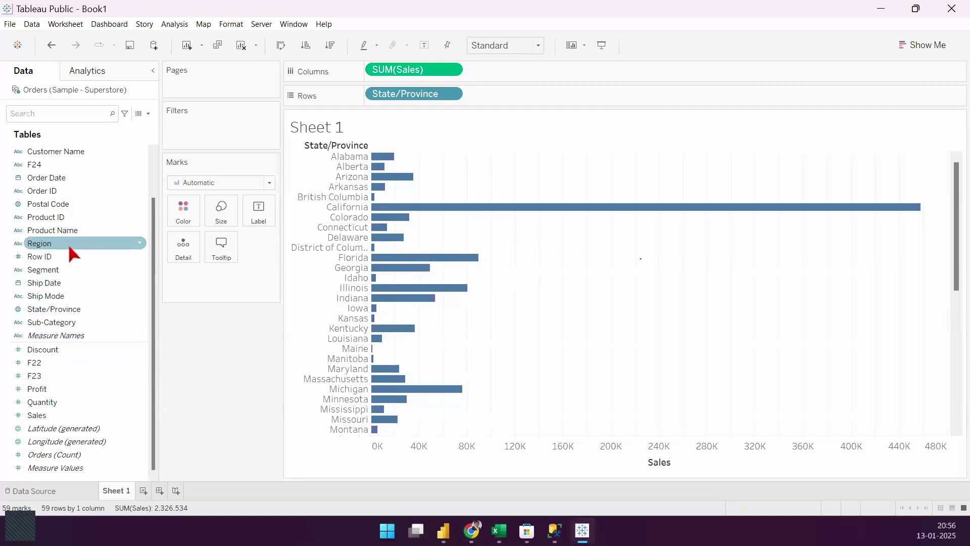
drag(65, 309, 178, 208)
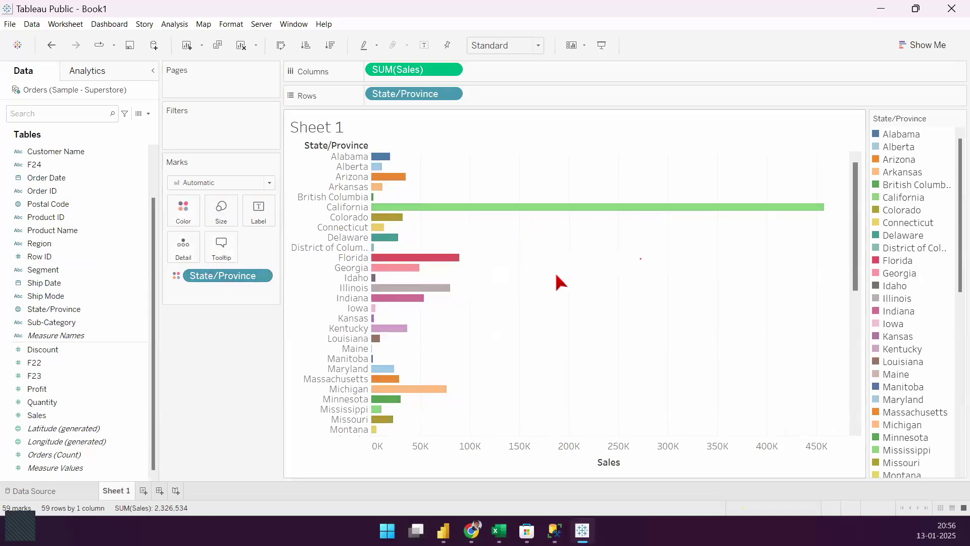
Step: Show the field list's options, marking Create Calculated Field with a red box and arrow, and dismiss them
click(148, 114)
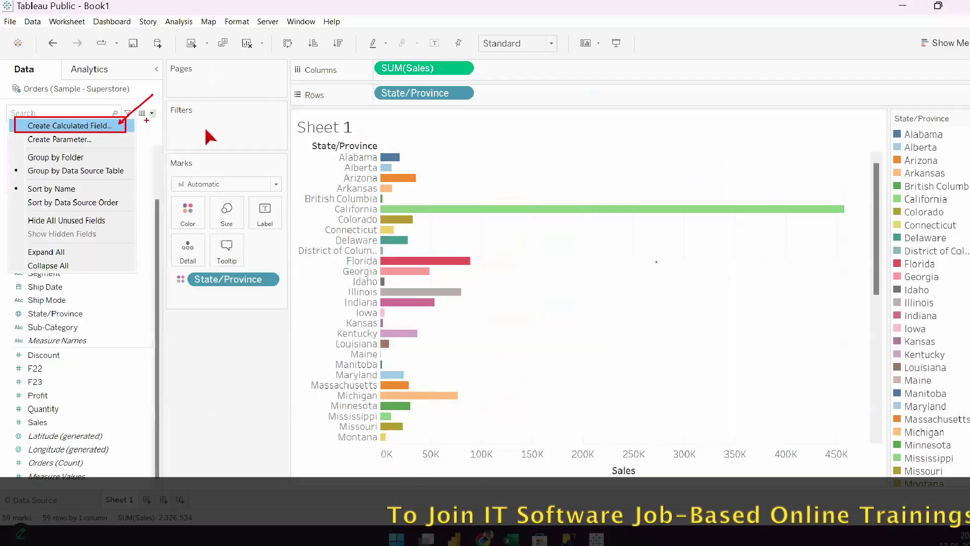
click(414, 127)
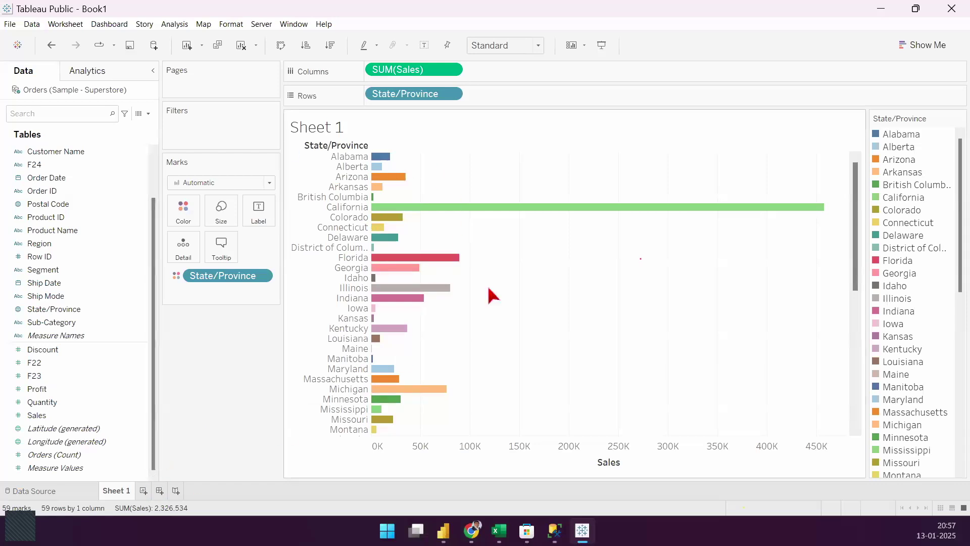
Step: Rename Sheet 1 as Bar Chart and add a new dashboard to the workbook
double_click(110, 491)
click(110, 492)
triple_click(111, 492)
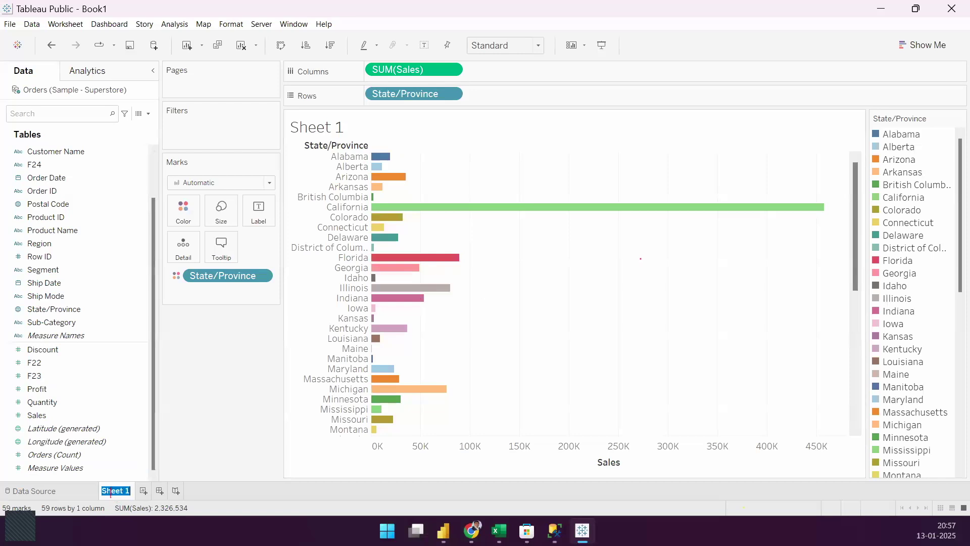
text(Bar Chart)
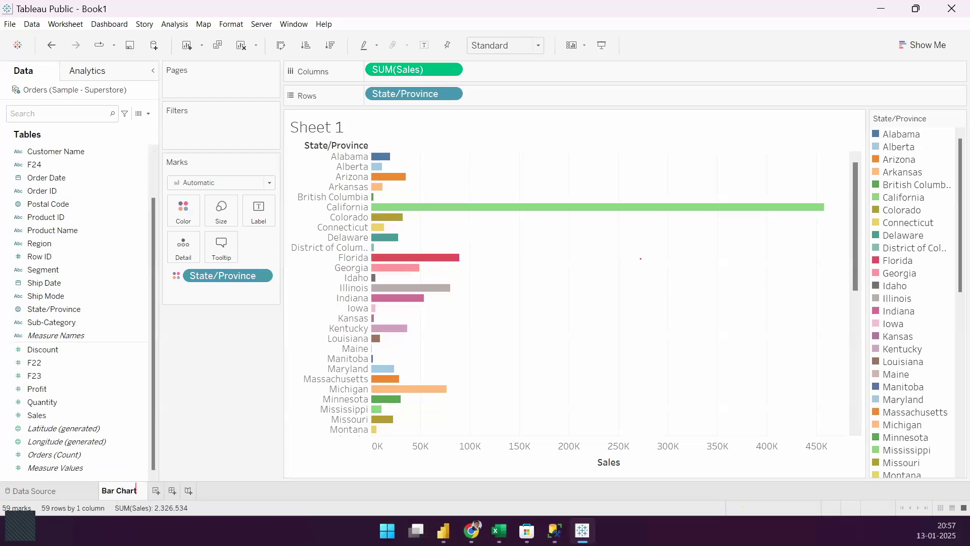
click(172, 490)
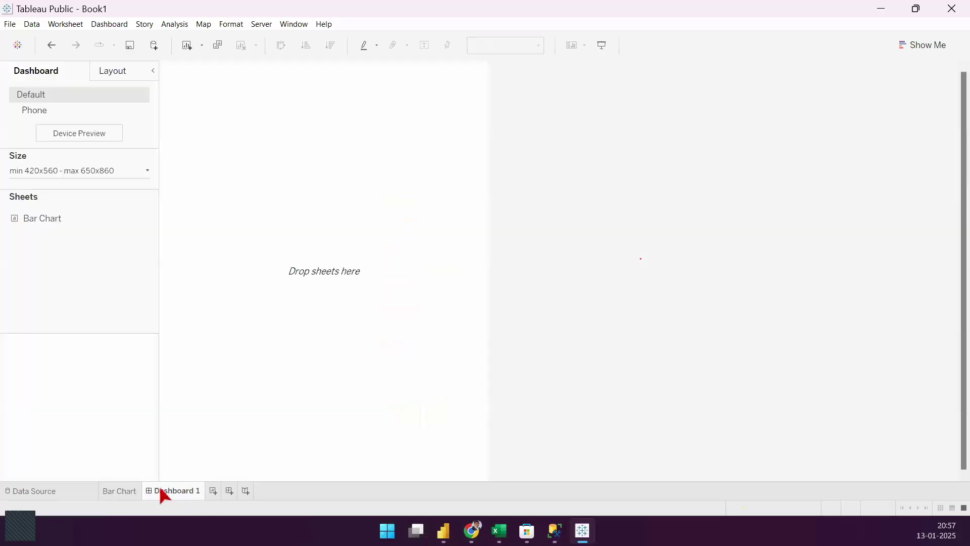
Step: On a new worksheet, build a bar chart with Region as rows and Sales as columns
click(213, 491)
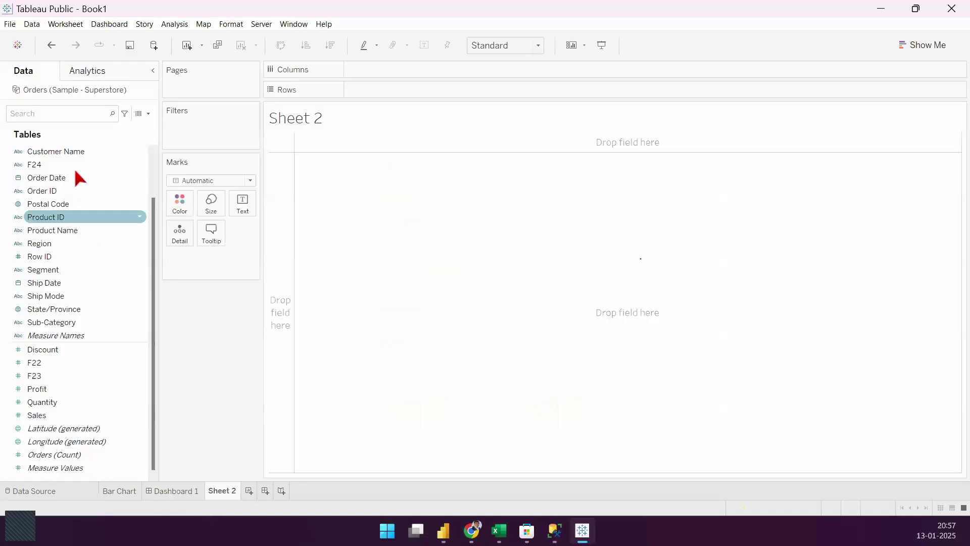
click(74, 119)
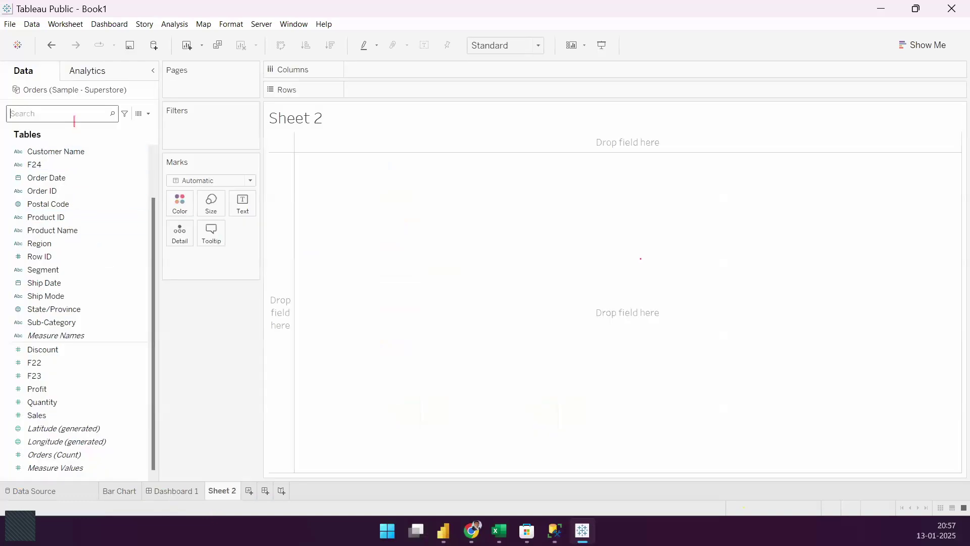
text(reg)
drag(73, 159, 407, 90)
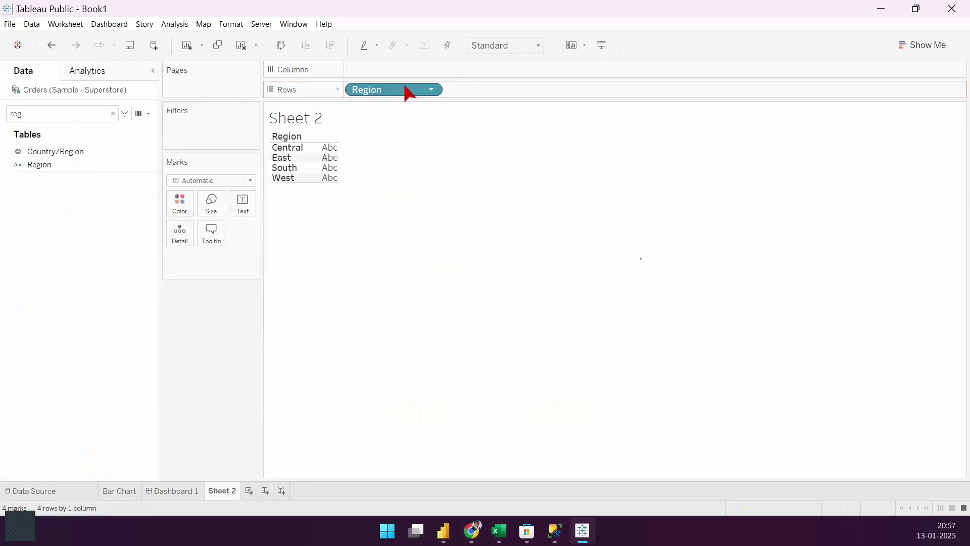
click(113, 113)
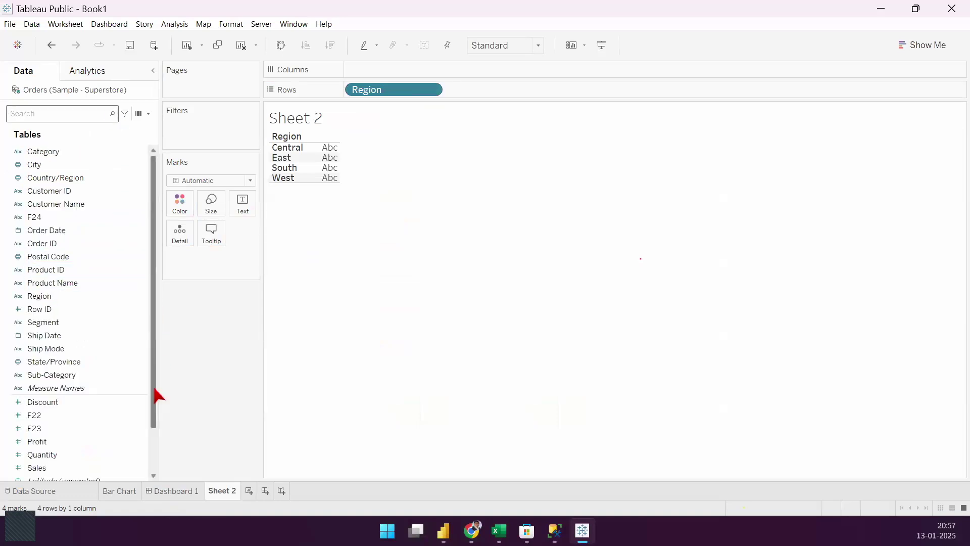
scroll(76, 411, down, 2)
drag(386, 220, 514, 69)
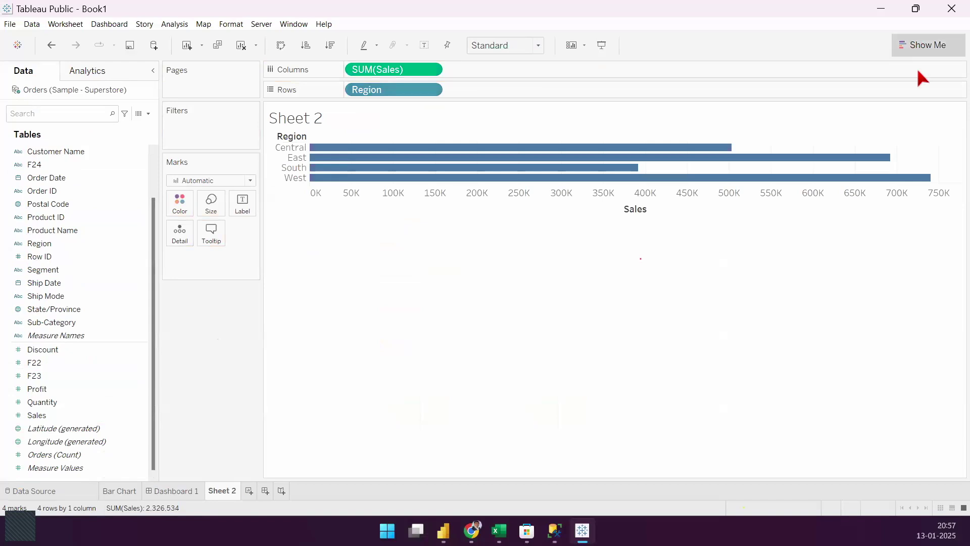
Step: Convert the regional sales bars into a pie chart and fit it to Entire View
click(927, 46)
click(937, 123)
click(494, 46)
click(503, 92)
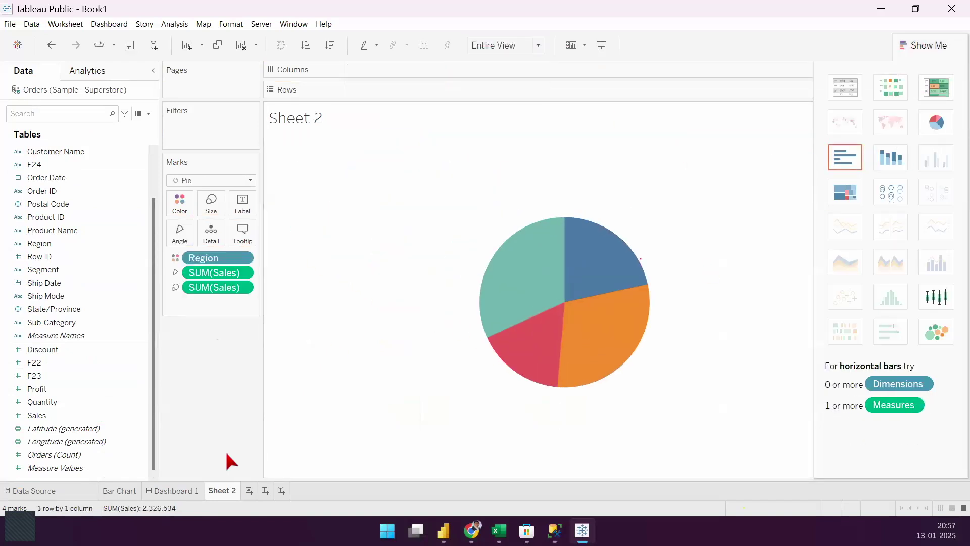
Step: Rename Sheet 2 as Pie Chart, dismiss the chart suggestions and reorder the sheets so Dashboard 1 follows Pie Chart
double_click(219, 491)
double_click(220, 491)
text(Pie Chart)
key(Return)
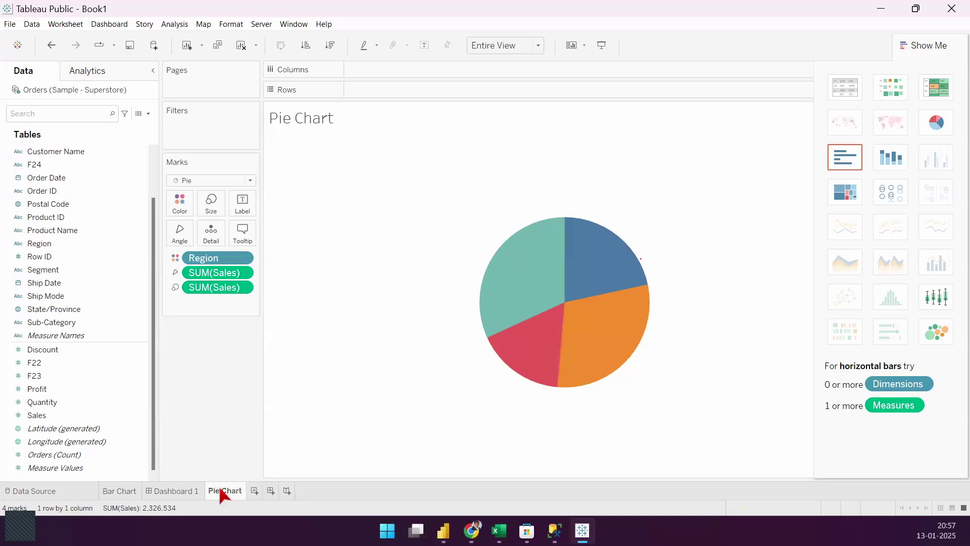
click(915, 44)
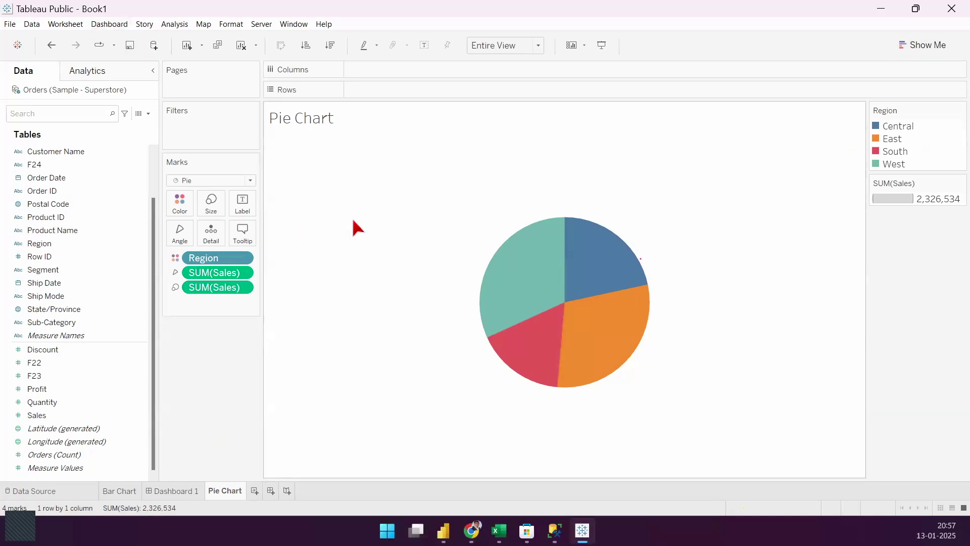
drag(171, 491, 144, 493)
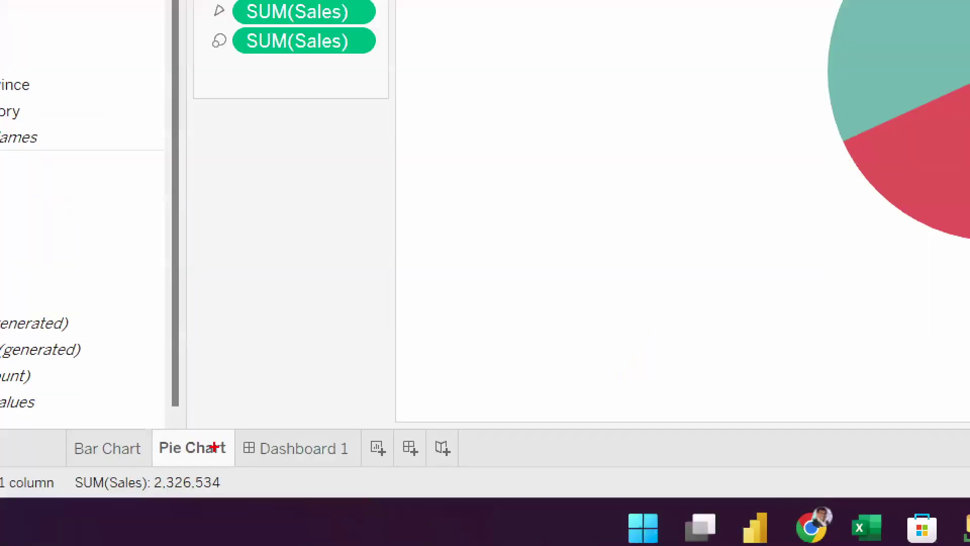
Step: Point out the Bar Chart and Pie Chart sheets and the New Dashboard command with red arrows and outlines, then clear the annotations
drag(116, 435, 75, 333)
drag(200, 437, 246, 263)
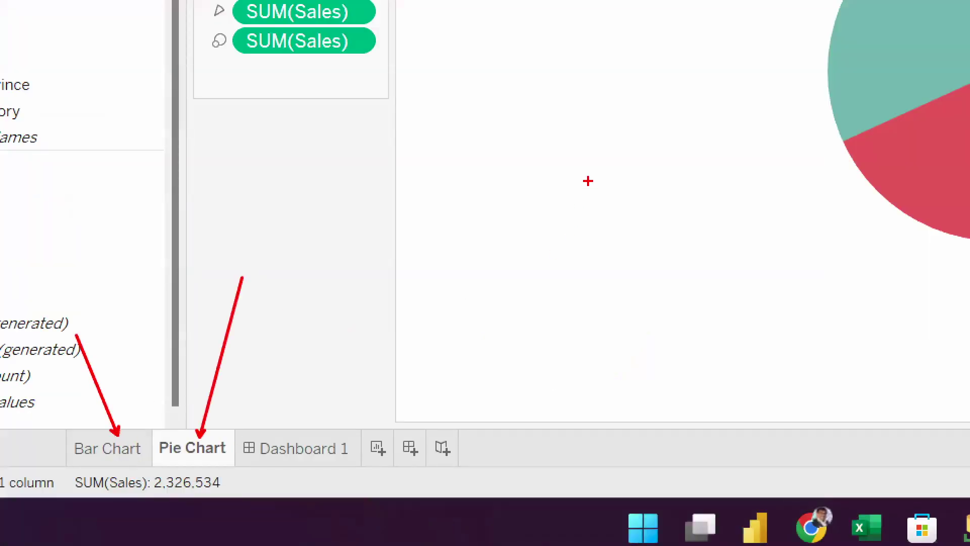
drag(588, 180, 717, 100)
mouse_move(730, 141)
mouse_down()
mouse_move(731, 192)
mouse_move(778, 137)
mouse_move(706, 151)
mouse_up()
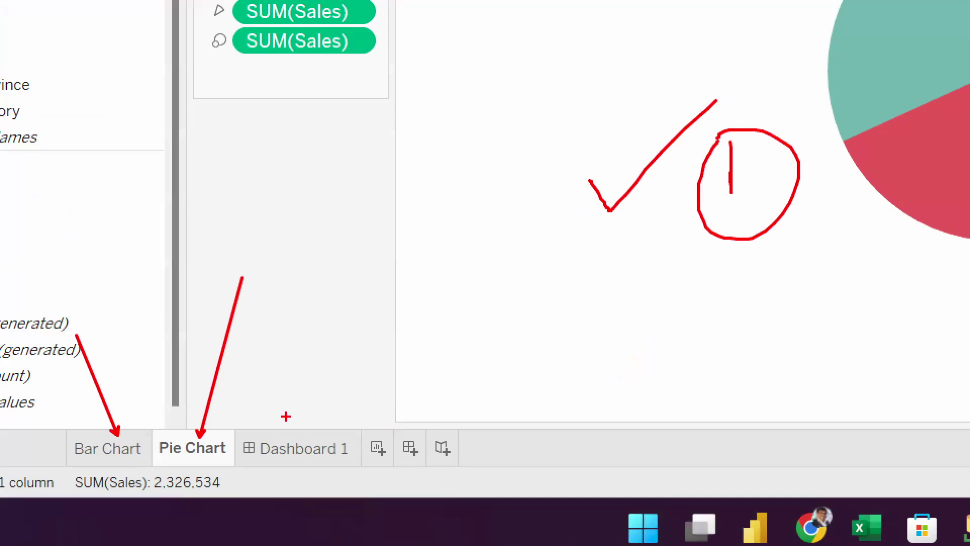
drag(286, 416, 376, 362)
key(ctrl+z)
mouse_move(76, 469)
mouse_down()
mouse_move(218, 474)
mouse_move(42, 416)
mouse_move(53, 469)
mouse_up()
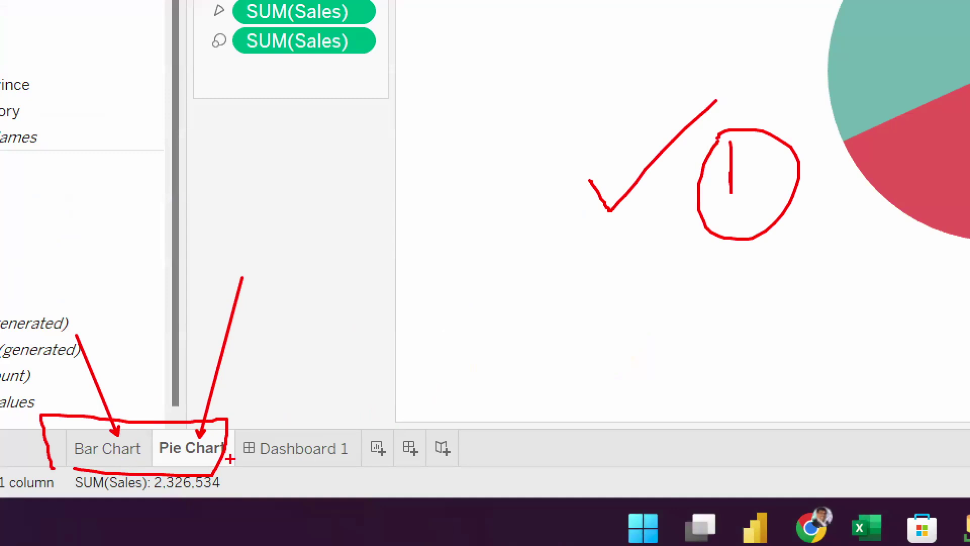
key(Escape)
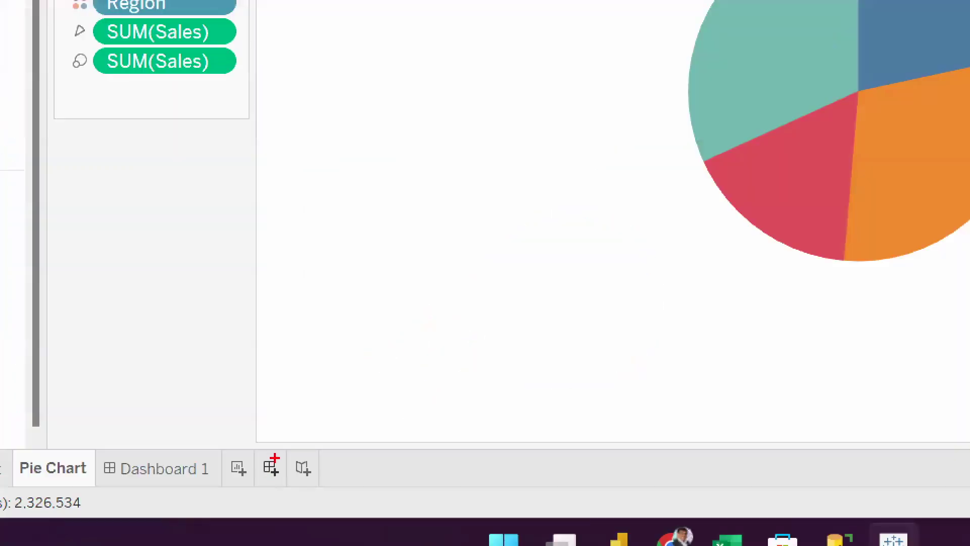
mouse_move(276, 479)
mouse_down()
mouse_move(298, 442)
mouse_move(292, 492)
mouse_up()
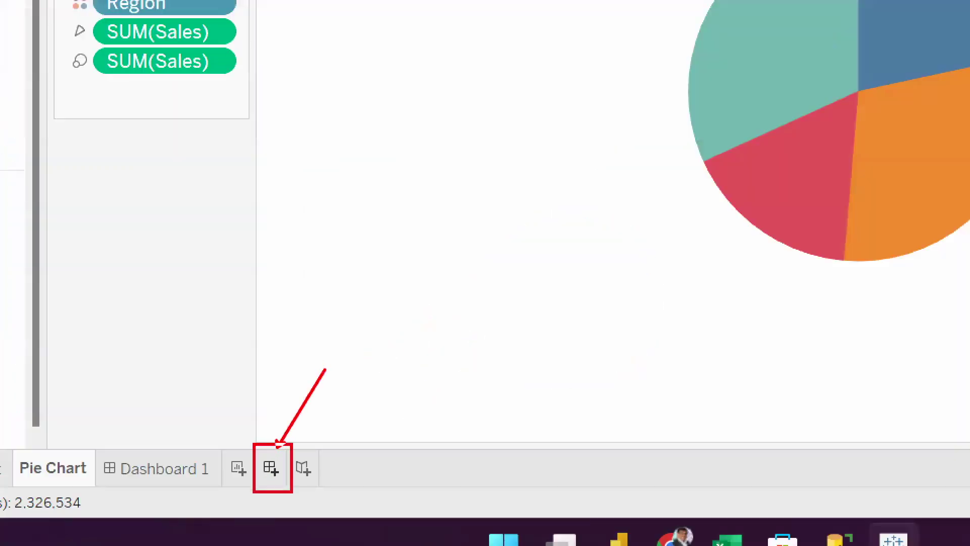
key(Escape)
Step: Place the Bar Chart sheet on Dashboard 1 with the Pie Chart sheet below it
click(230, 491)
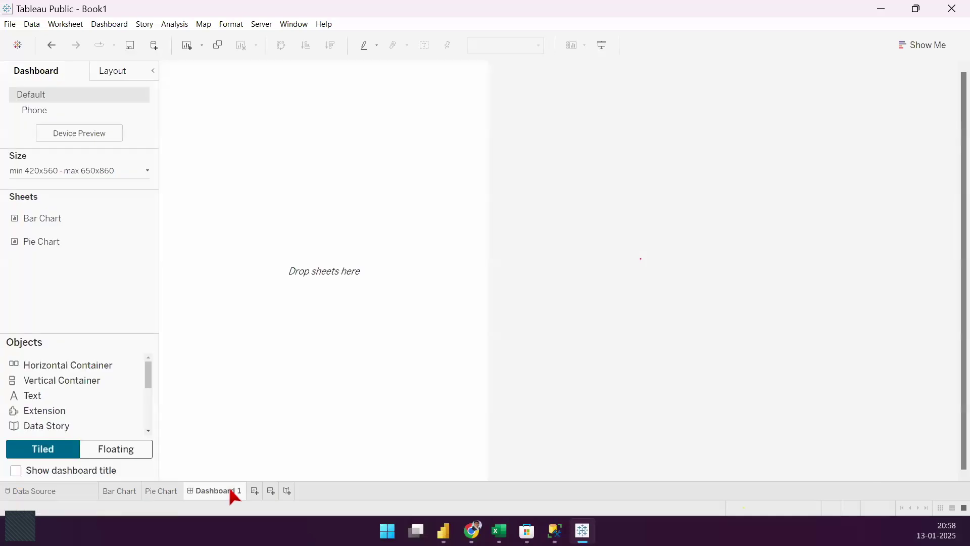
drag(277, 186, 277, 187)
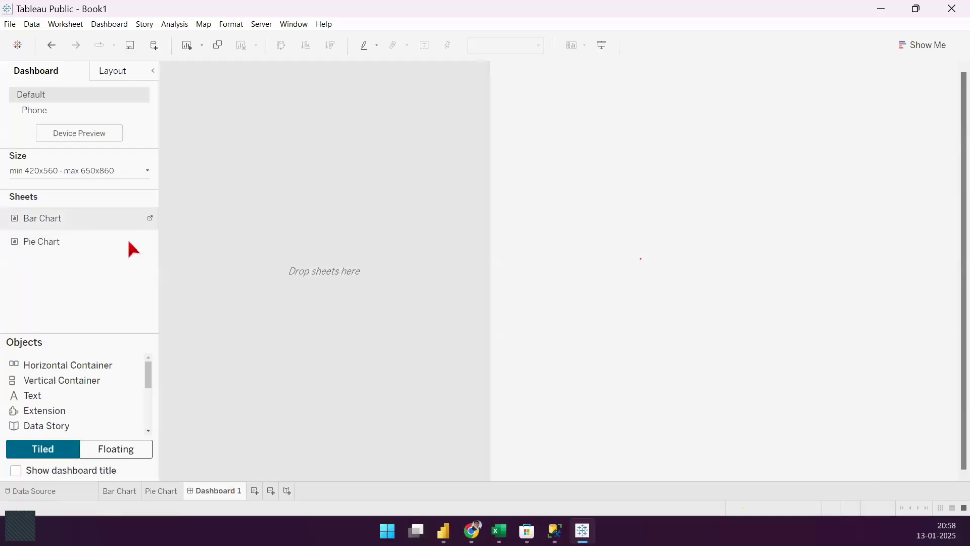
mouse_move(101, 250)
mouse_down()
mouse_move(353, 377)
mouse_move(314, 386)
mouse_move(311, 375)
mouse_up()
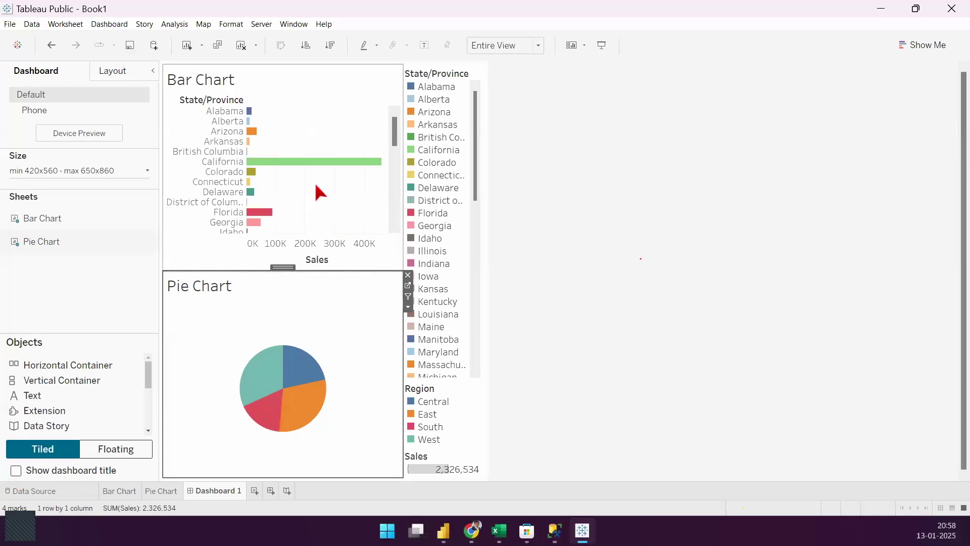
click(333, 82)
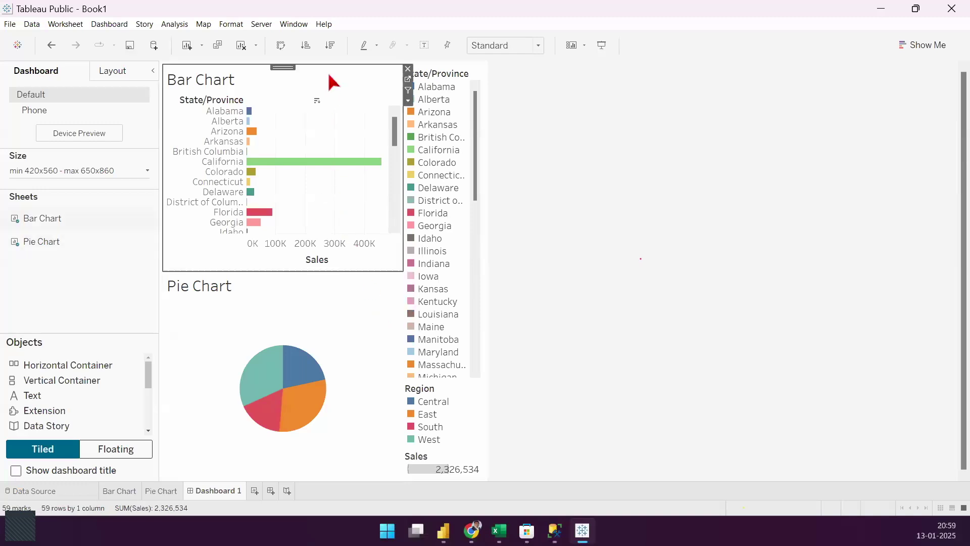
click(679, 246)
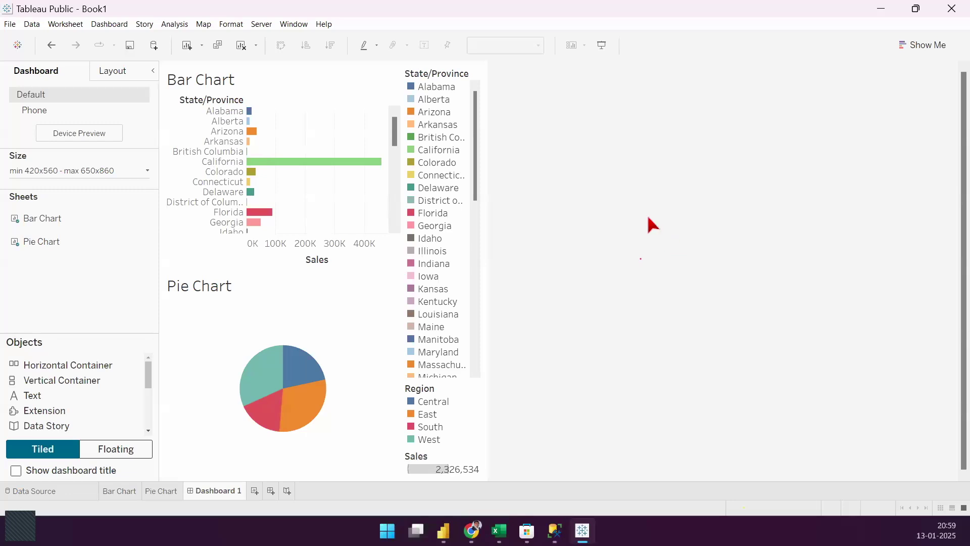
Step: Return to Power BI Desktop, then open the Microsoft Learn DAX reference in a new Chrome tab
click(886, 15)
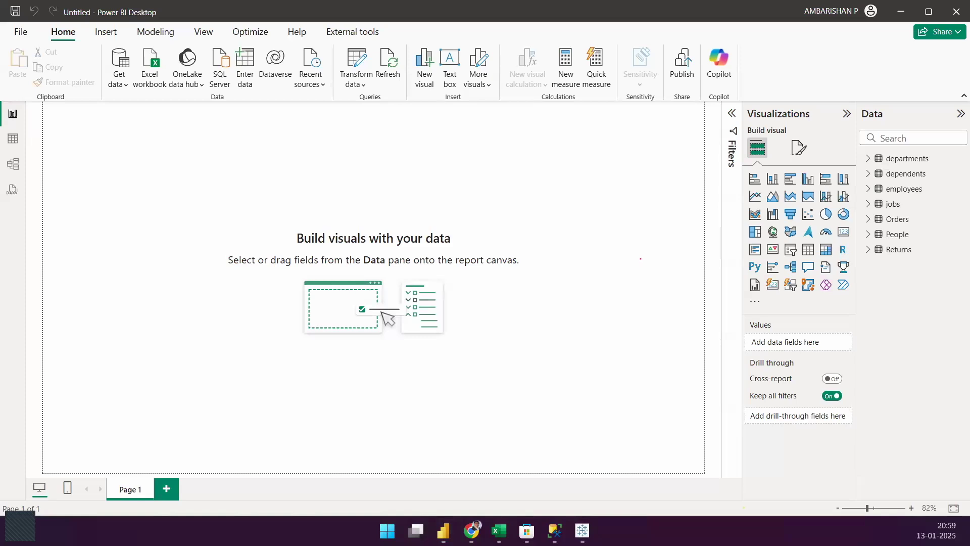
click(534, 179)
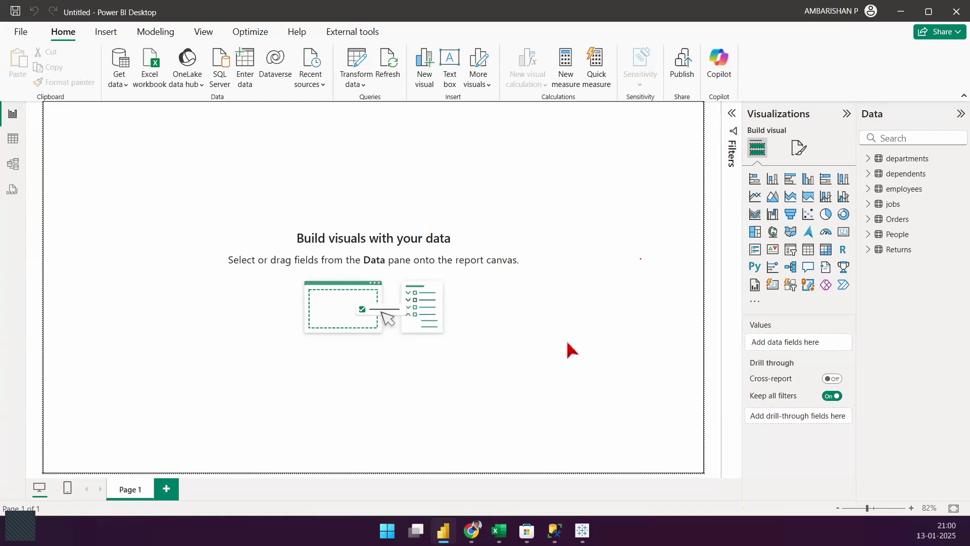
mouse_move(471, 531)
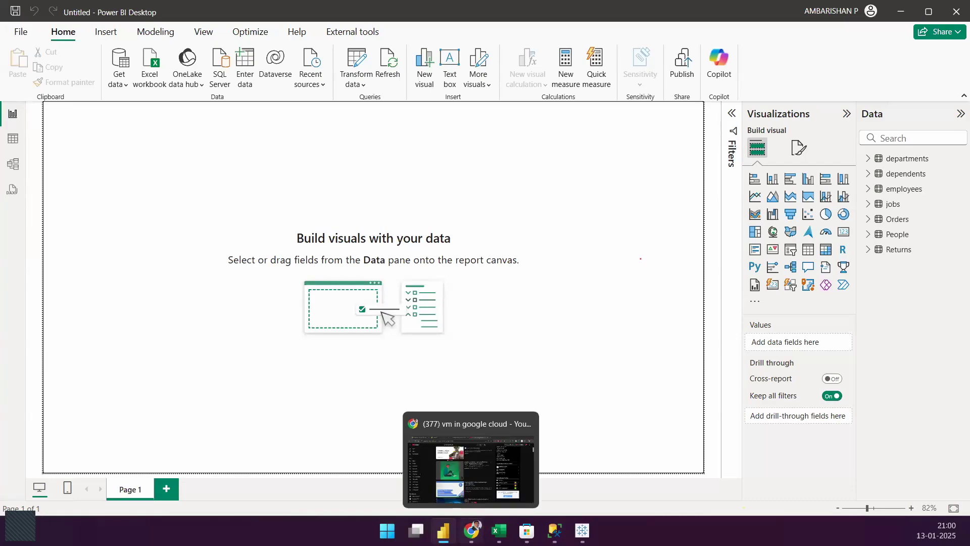
click(471, 453)
key(ctrl+t)
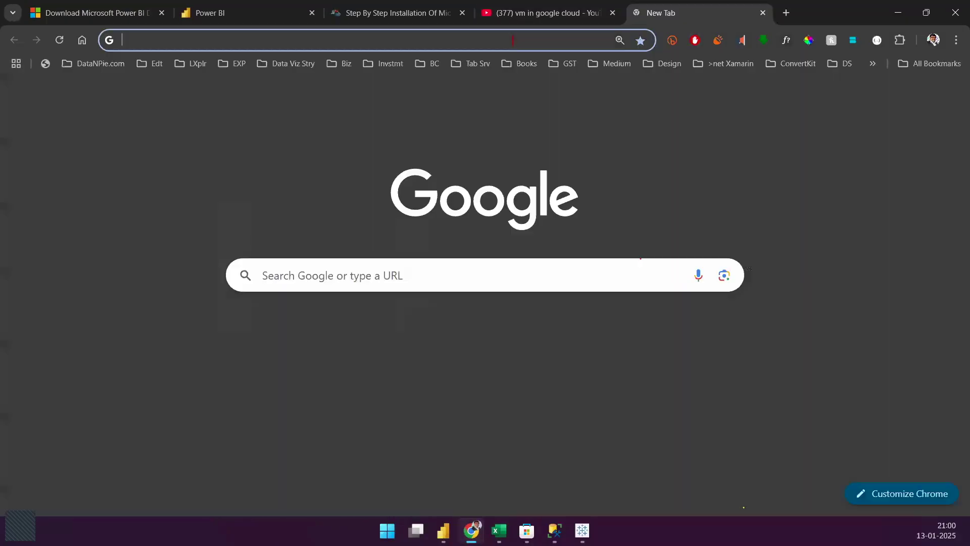
text(dax)
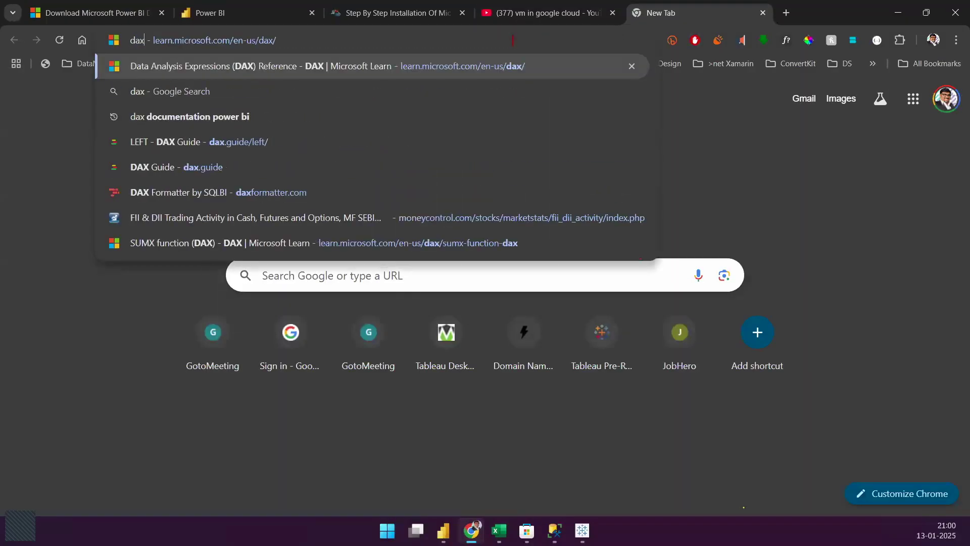
key(Return)
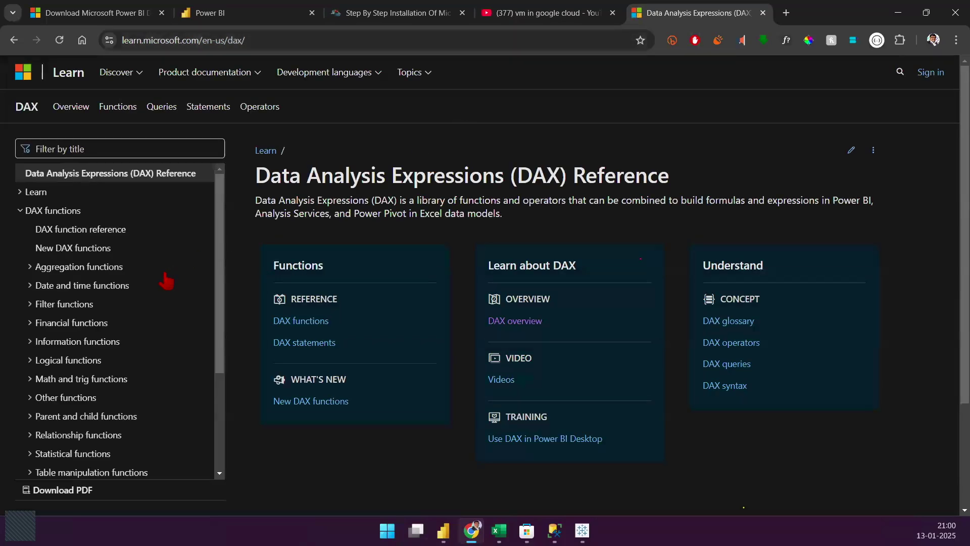
Step: Expand Financial functions in the DAX reference contents and look through its list of functions
click(176, 38)
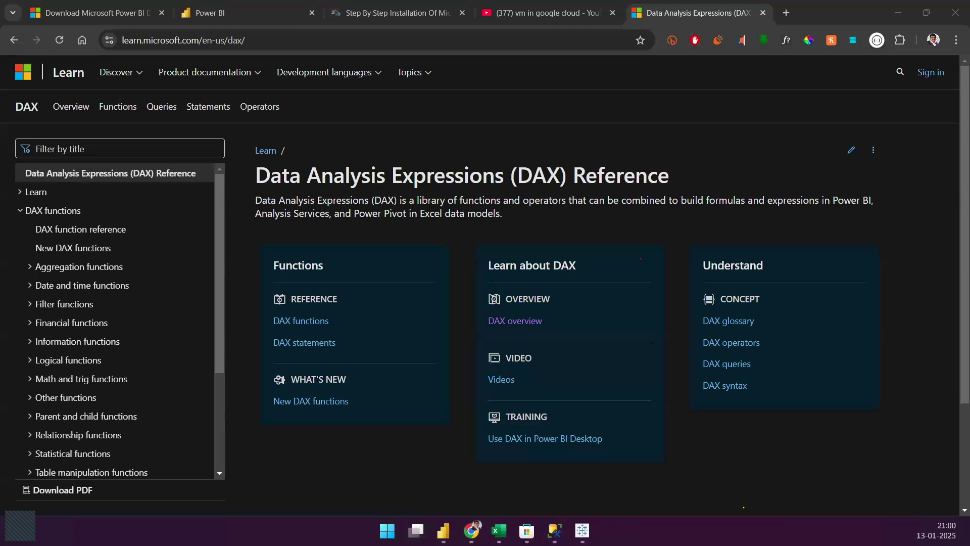
click(140, 145)
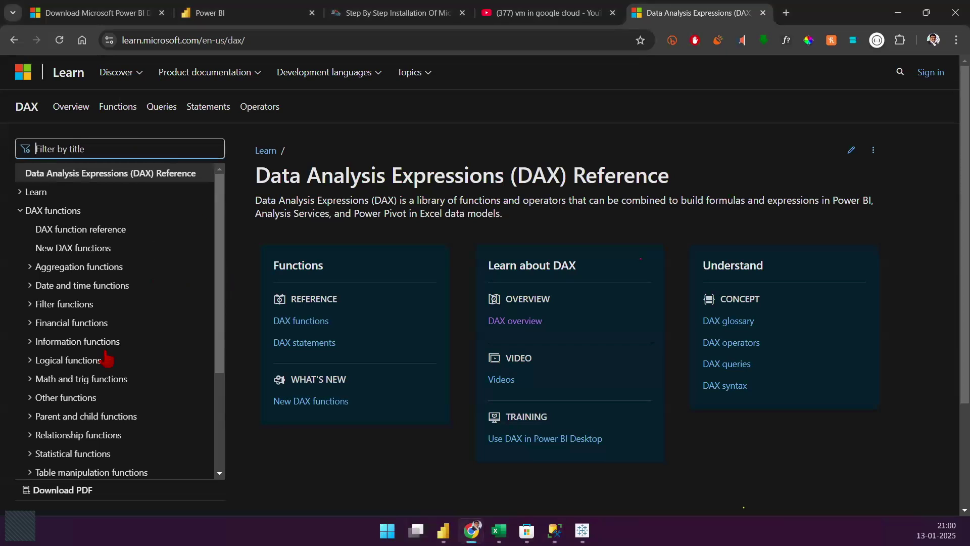
click(33, 326)
mouse_move(222, 234)
mouse_down()
mouse_move(229, 391)
mouse_move(232, 249)
mouse_up()
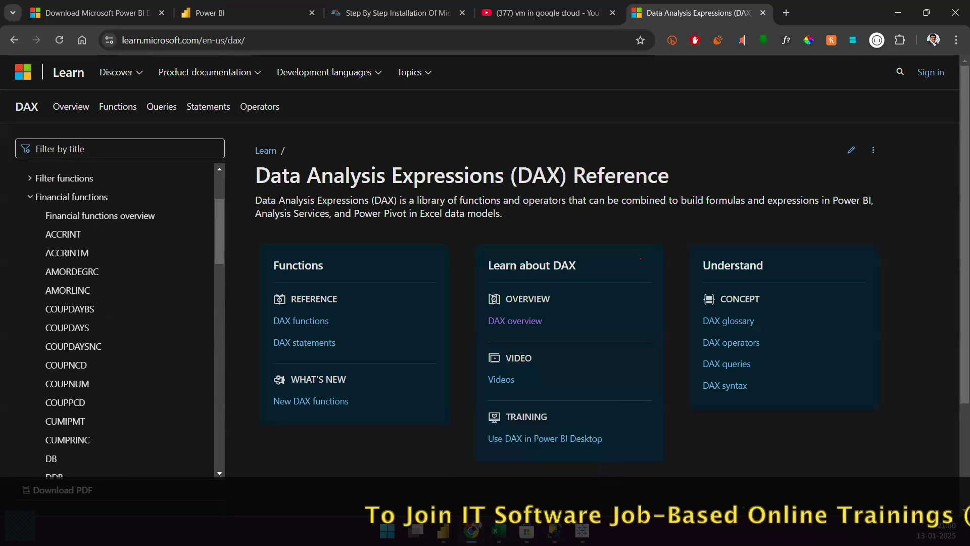
Step: Switch to Power BI Desktop and mark the visuals row starting with the Python visual with a red box and arrows
mouse_move(499, 531)
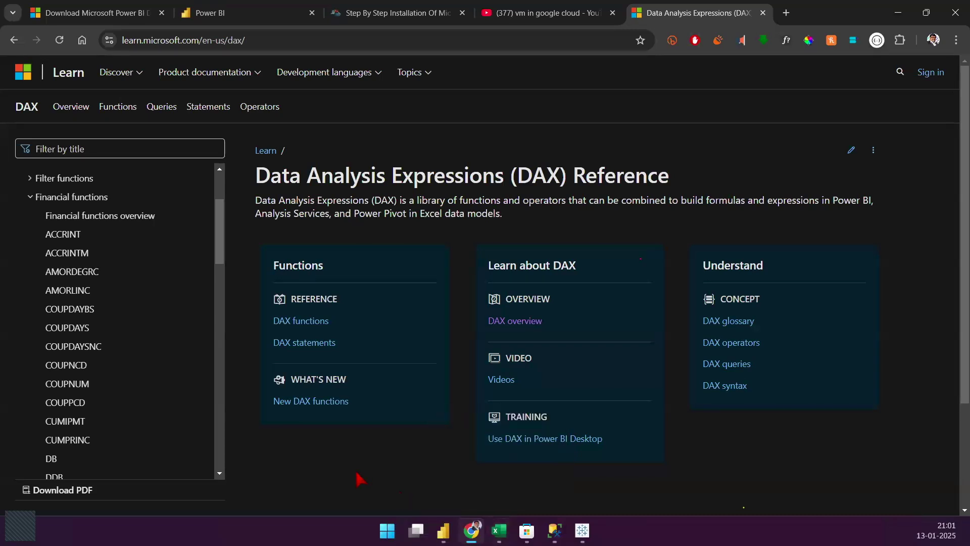
click(443, 530)
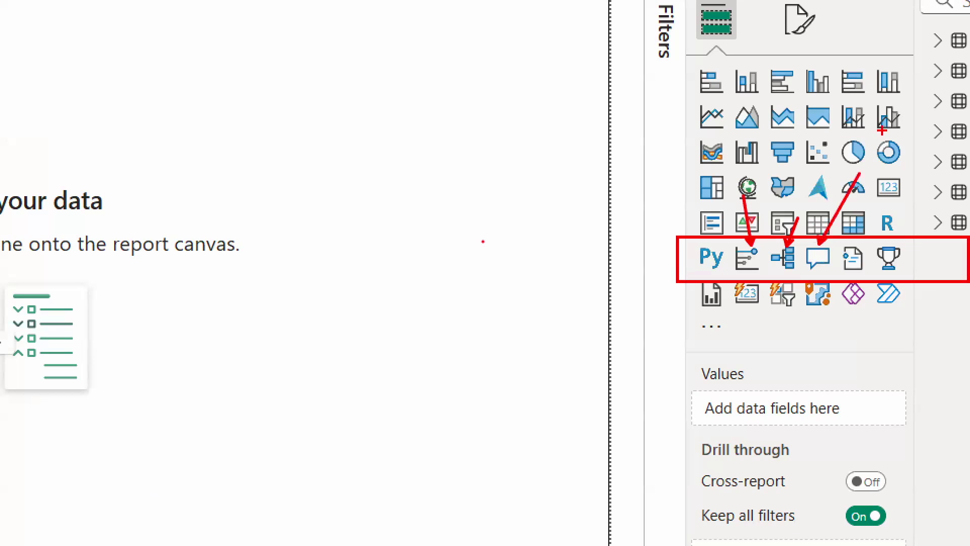
drag(812, 277, 834, 255)
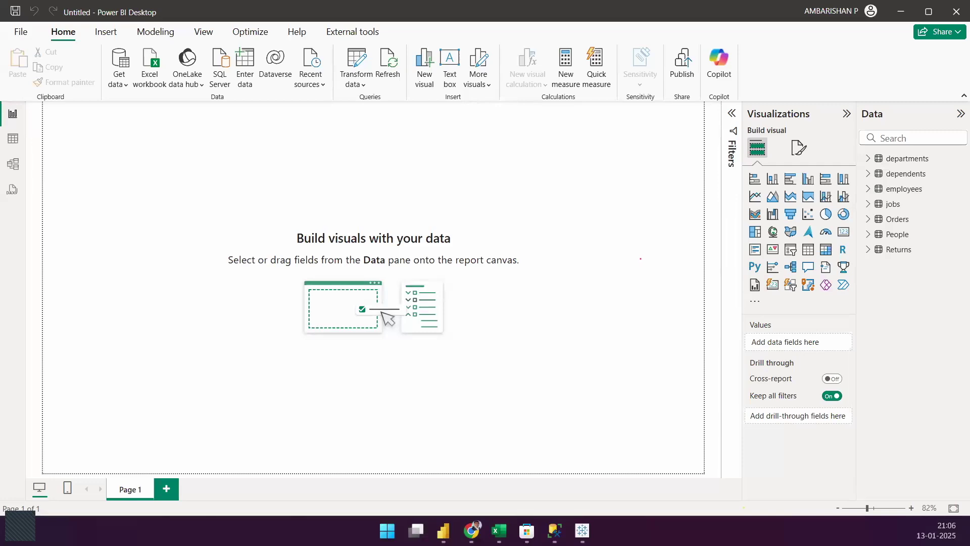
click(472, 531)
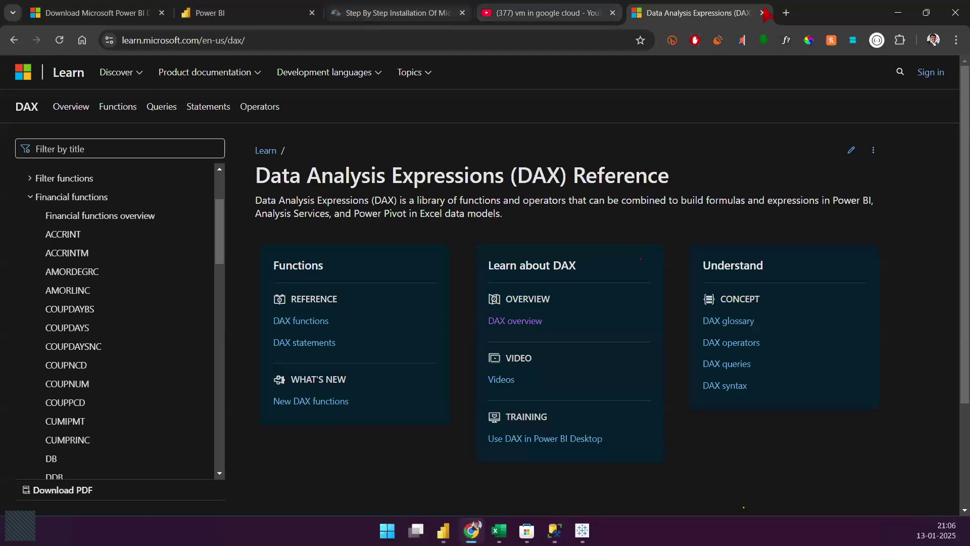
click(786, 12)
click(482, 41)
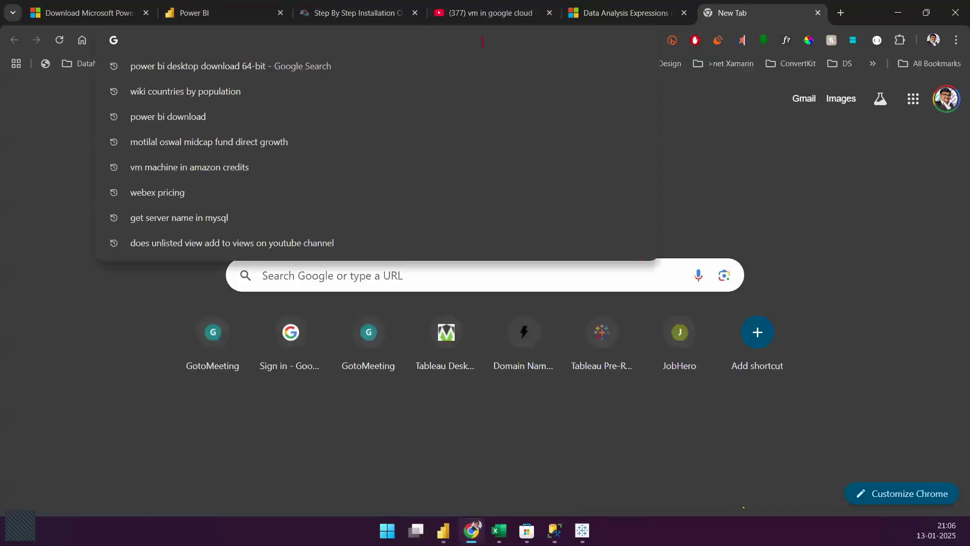
text(rajinformatica.com/power-bi-training/)
key(End)
key(ctrl+a)
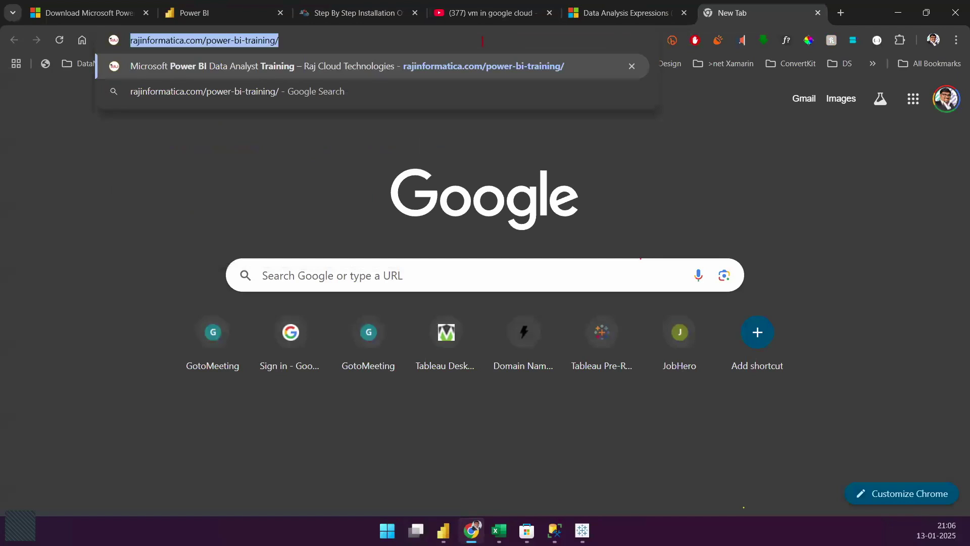
text(https://rajinformatica.com/power-bi-training/)
key(ctrl+a)
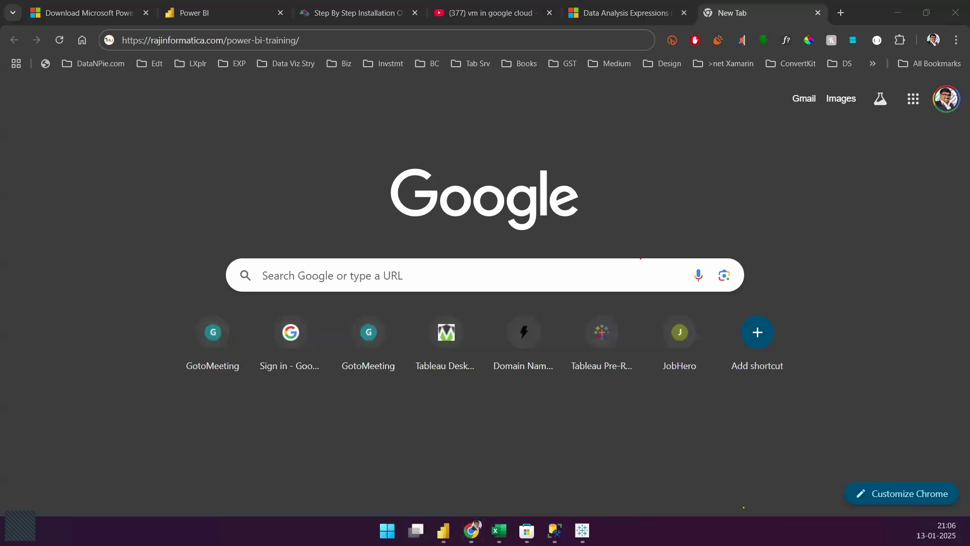
Step: Load the Power BI training page at rajinformatica.com/power-bi-training/ from the entered address
click(318, 33)
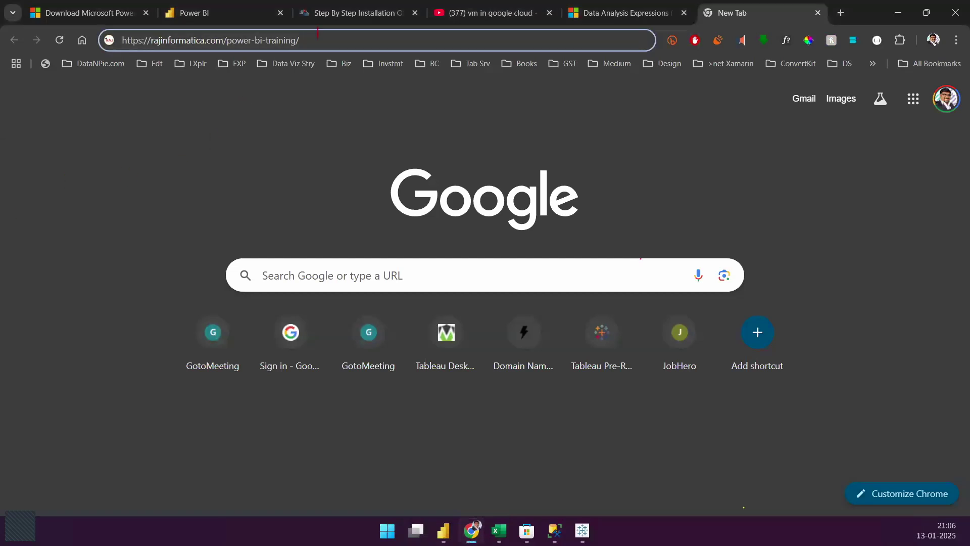
key(Return)
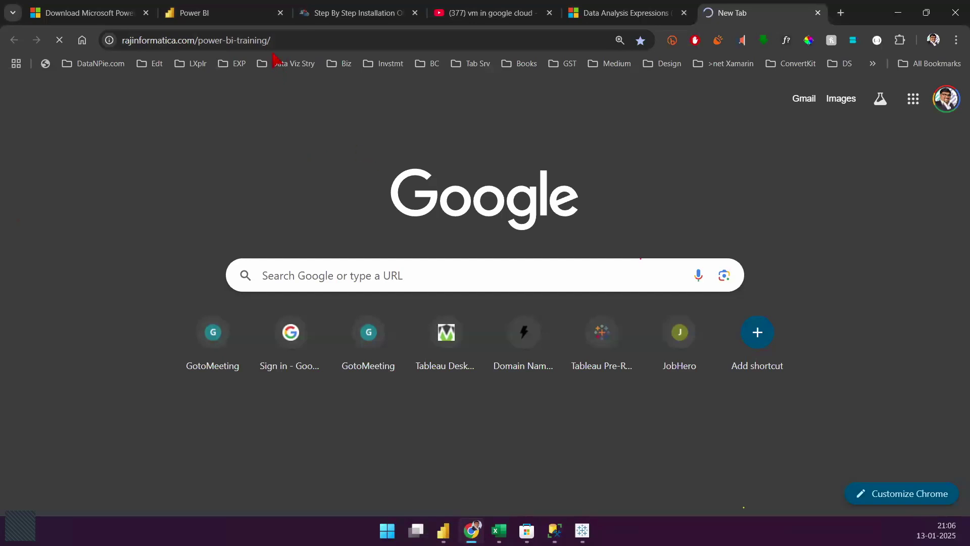
click(304, 41)
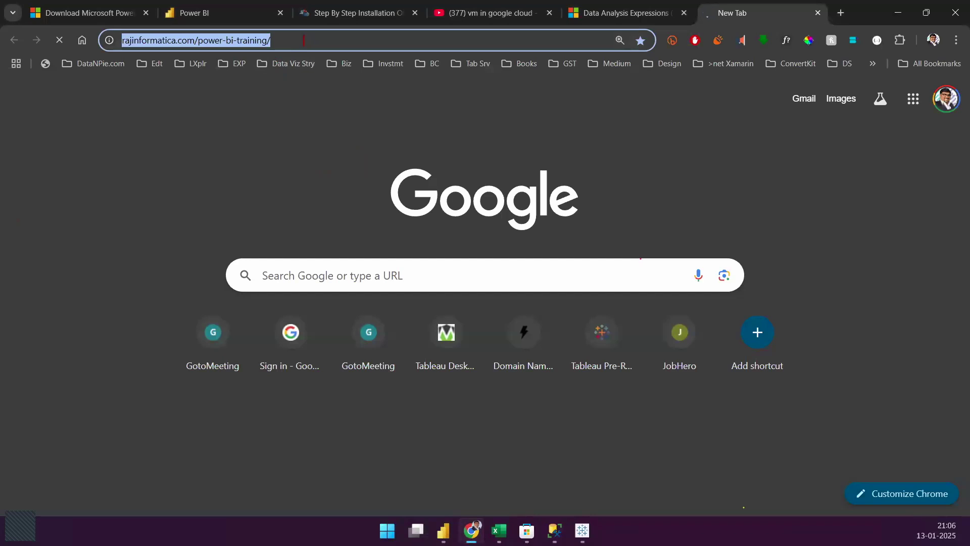
click(303, 40)
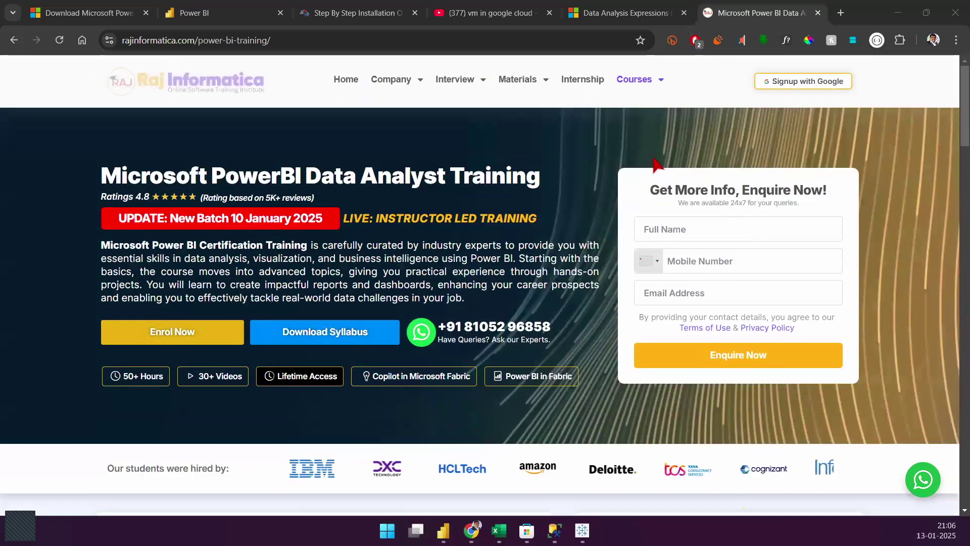
Step: Expand the full course curriculum on the training page, beyond the Connecting to Data Sources topics
scroll(935, 243, down, 6)
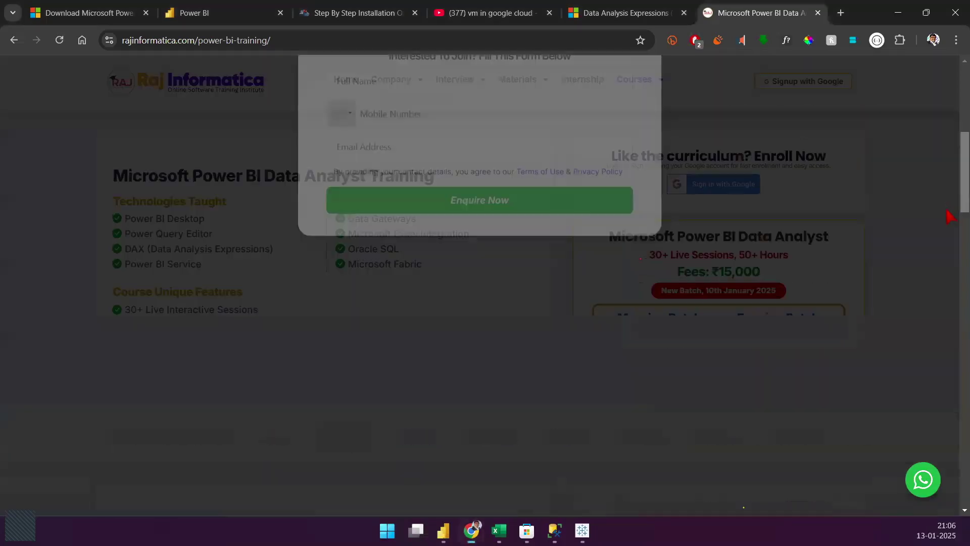
scroll(950, 265, down, 3)
click(950, 265)
scroll(888, 309, down, 6)
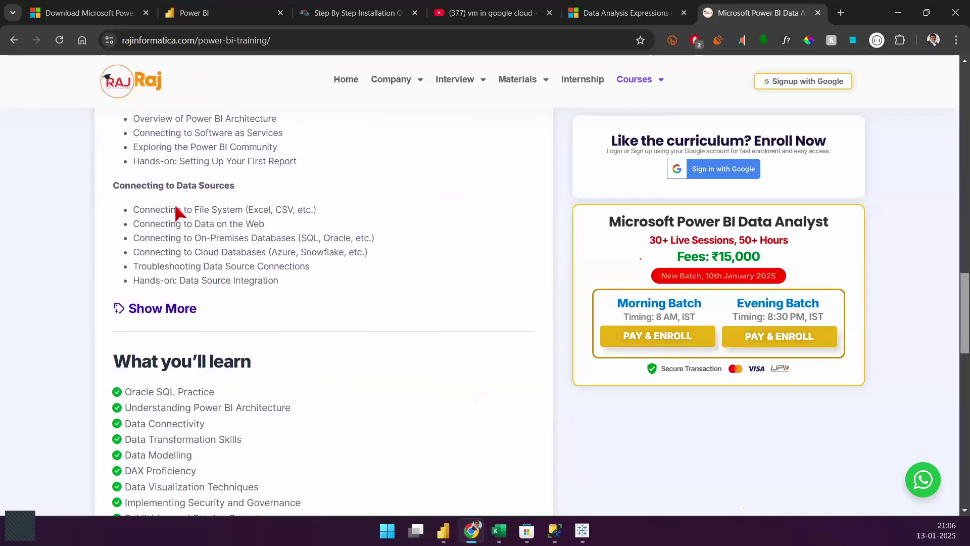
scroll(176, 211, down, 2)
click(174, 208)
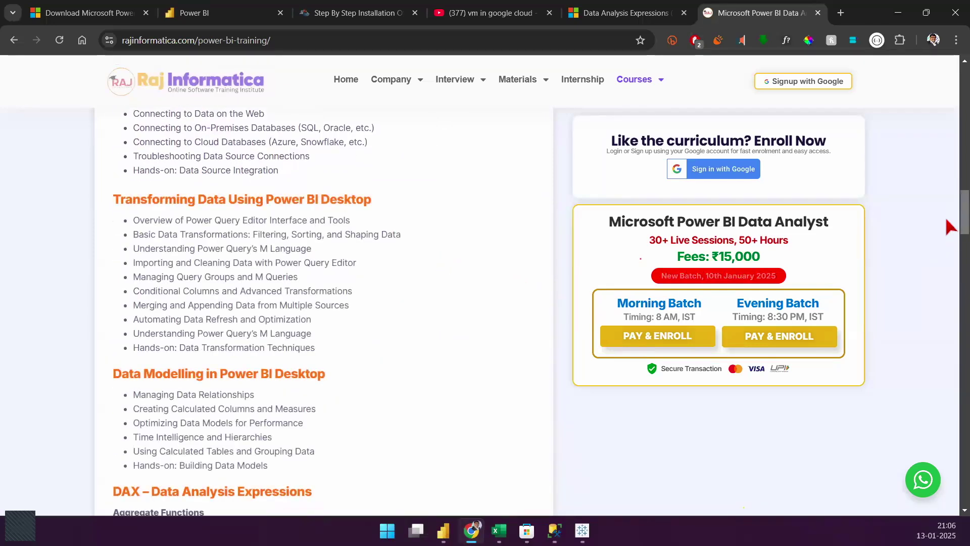
Step: Look through the expanded curriculum from data transformation and DAX to the In-Class Project and Microsoft Fabric Overview, then return to the page start
scroll(950, 227, down, 9)
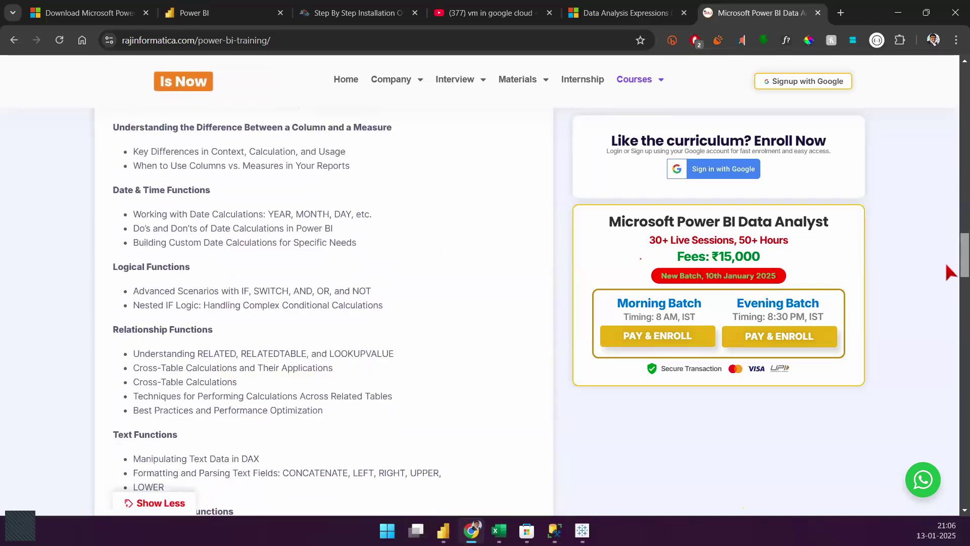
scroll(950, 273, down, 8)
scroll(950, 304, down, 10)
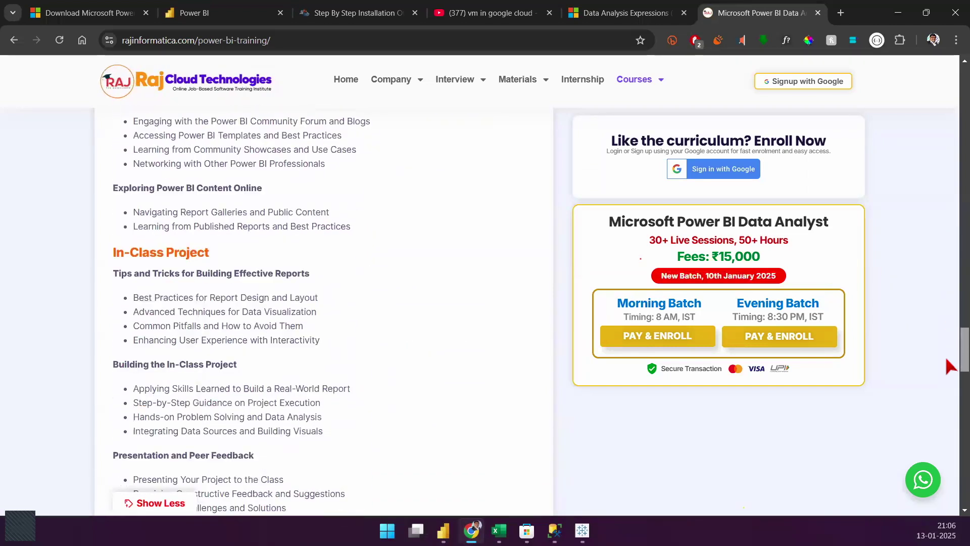
scroll(949, 365, down, 9)
scroll(950, 363, up, 4)
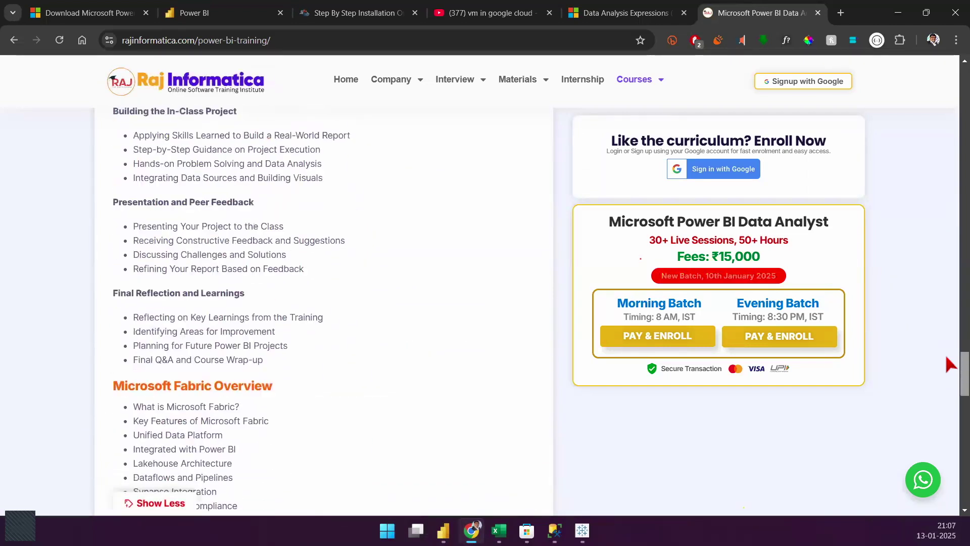
scroll(950, 364, up, 15)
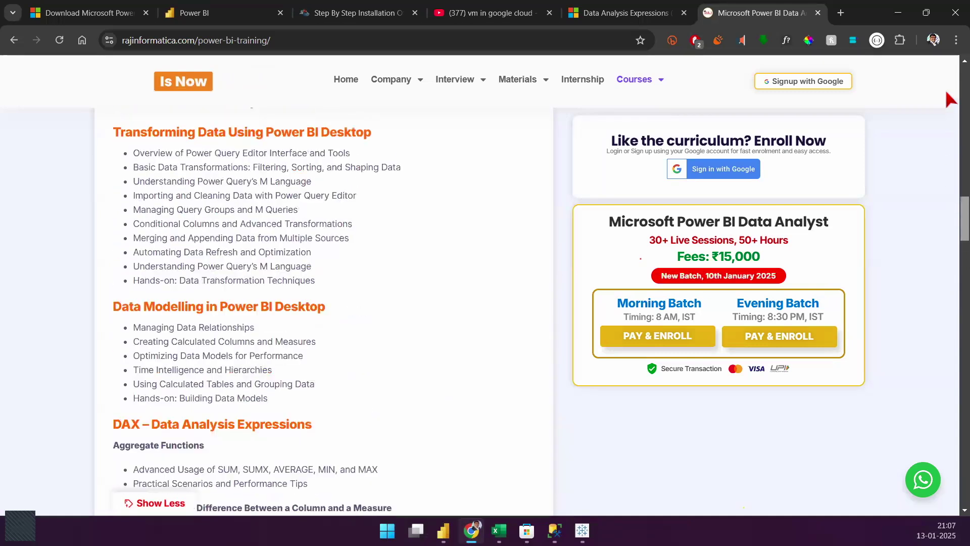
scroll(951, 100, up, 20)
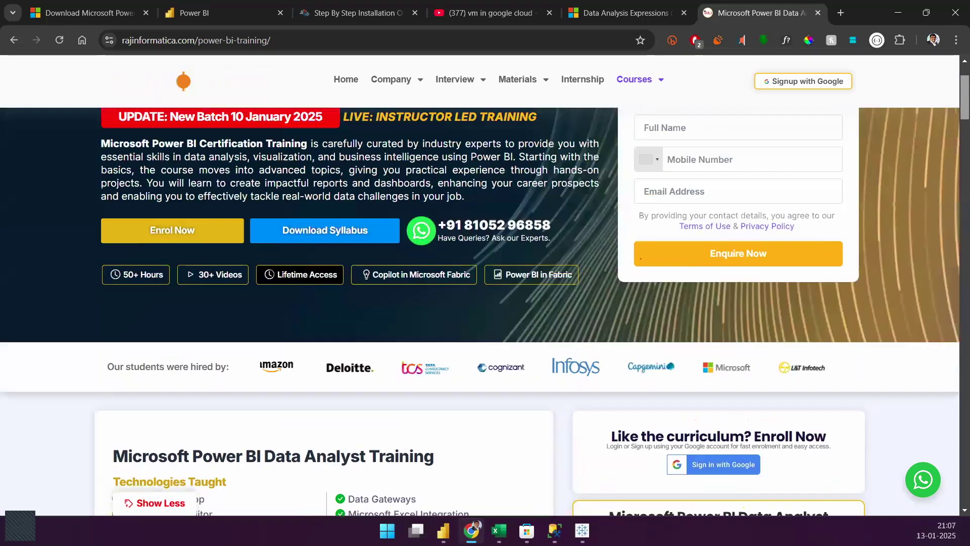
Step: Mark the WhatsApp contact number beside Download Syllabus with a red box and two arrows pointing to it
drag(400, 304, 571, 353)
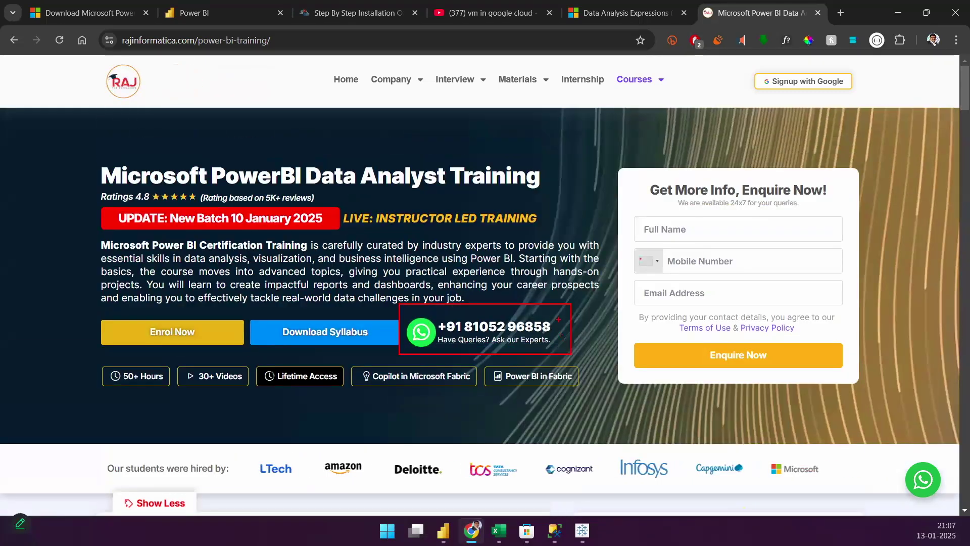
drag(558, 319, 592, 271)
drag(478, 309, 527, 279)
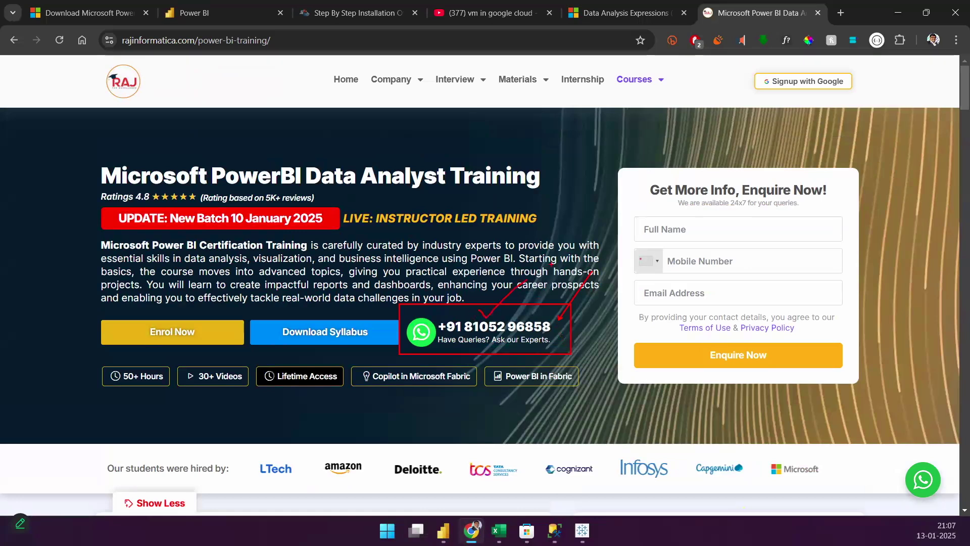